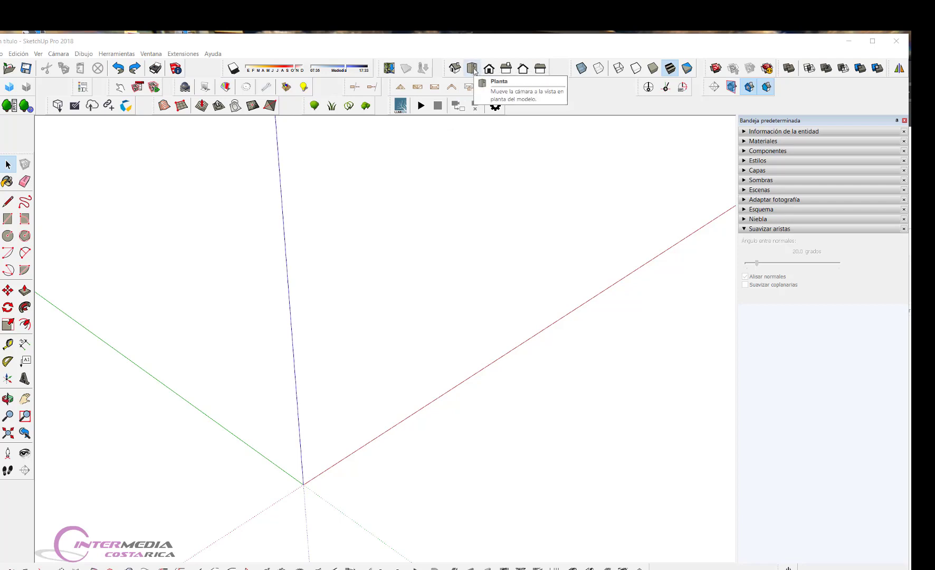
Switch to the Top view, zoom in, and pick the Polygon tool.
click(473, 70)
scroll(306, 338, up, 2)
scroll(438, 248, up, 3)
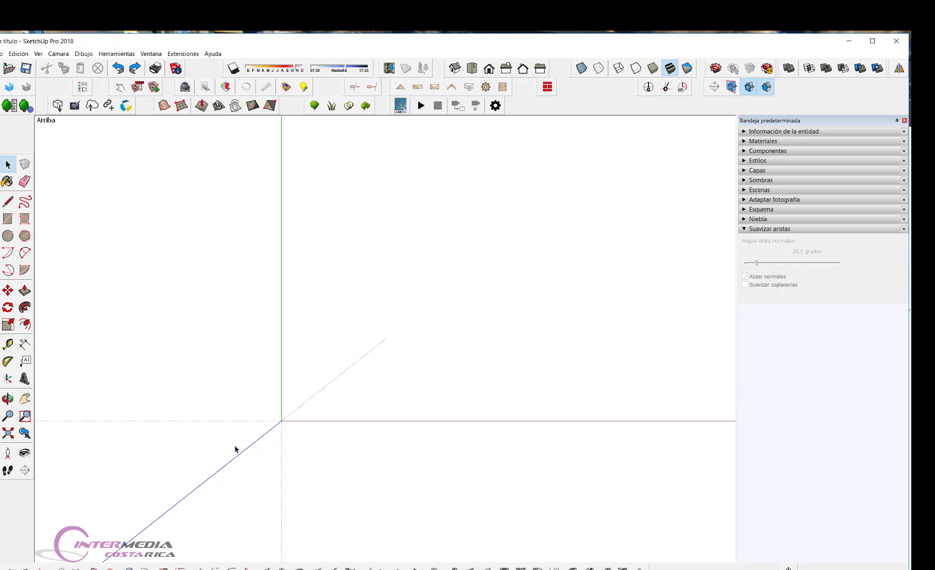
click(25, 236)
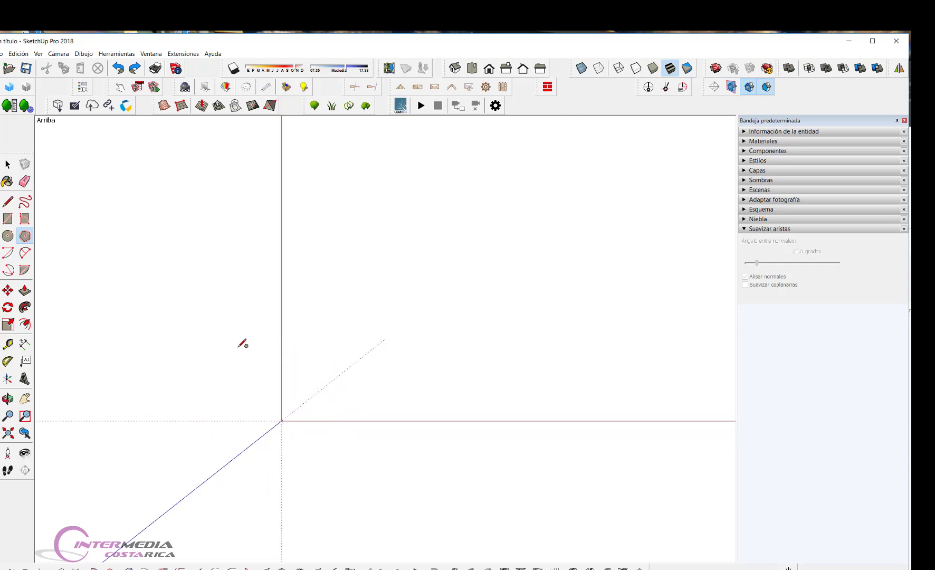
Draw a small filled 12-sided polygon centred on the model origin.
click(281, 421)
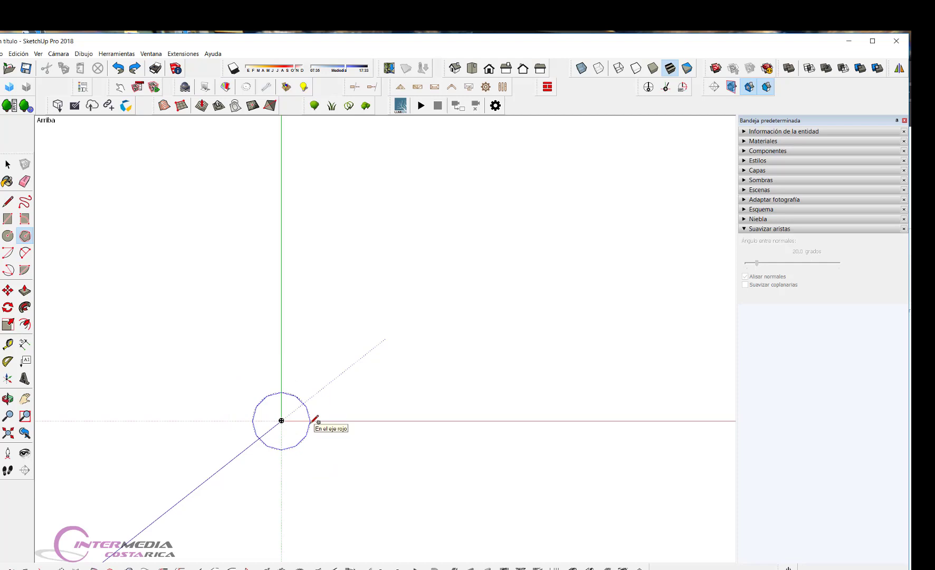
key(Return)
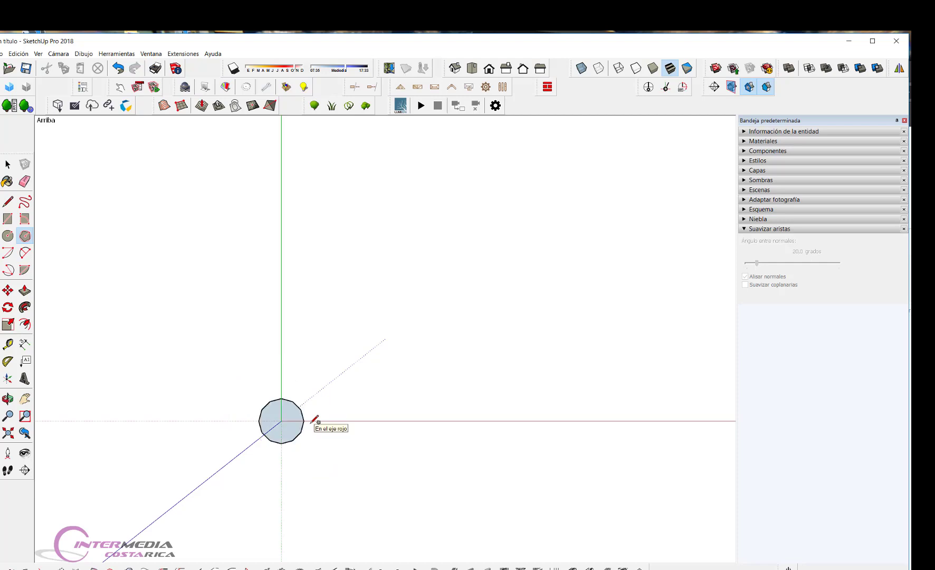
click(282, 426)
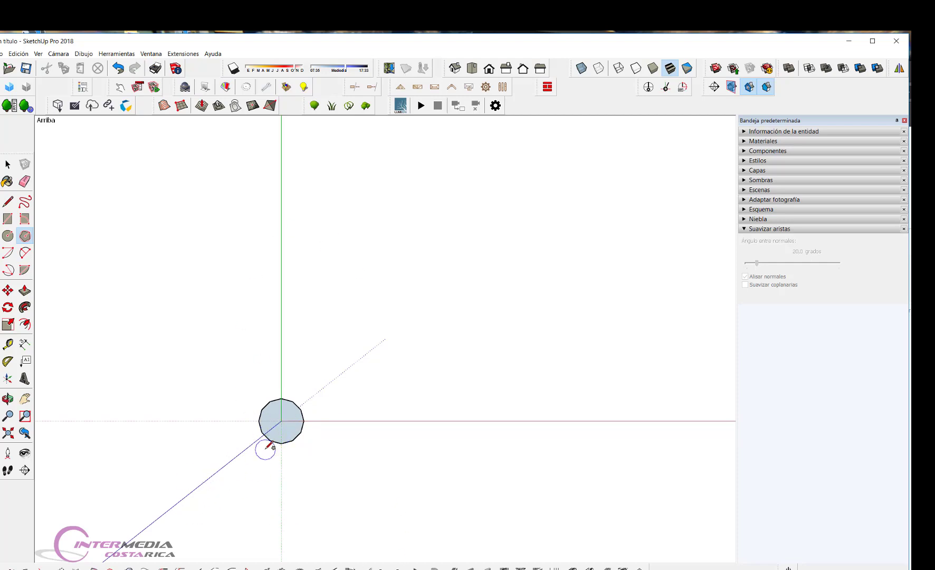
scroll(267, 449, up, 2)
scroll(271, 415, up, 4)
scroll(272, 415, up, 3)
scroll(324, 396, up, 3)
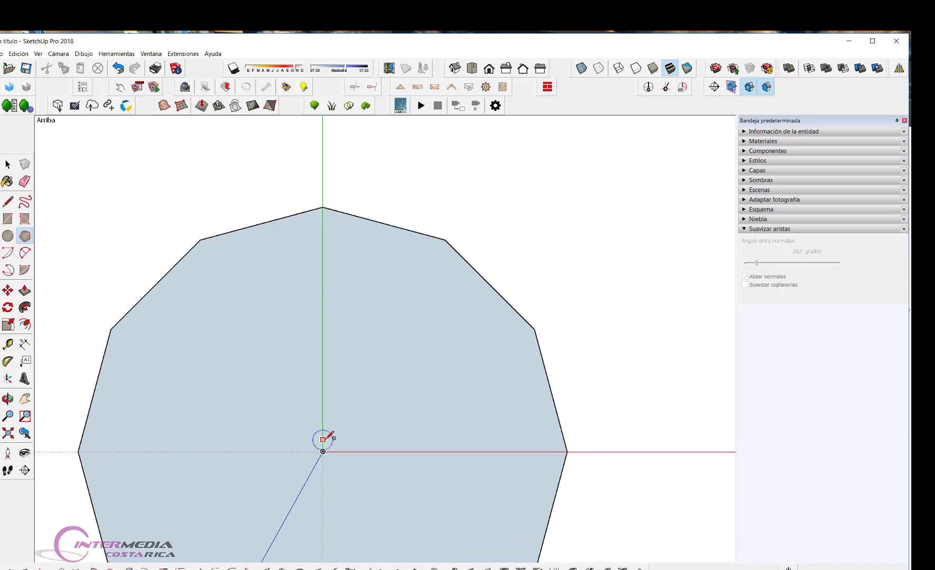
scroll(296, 412, down, 3)
scroll(271, 386, down, 4)
scroll(268, 384, down, 1)
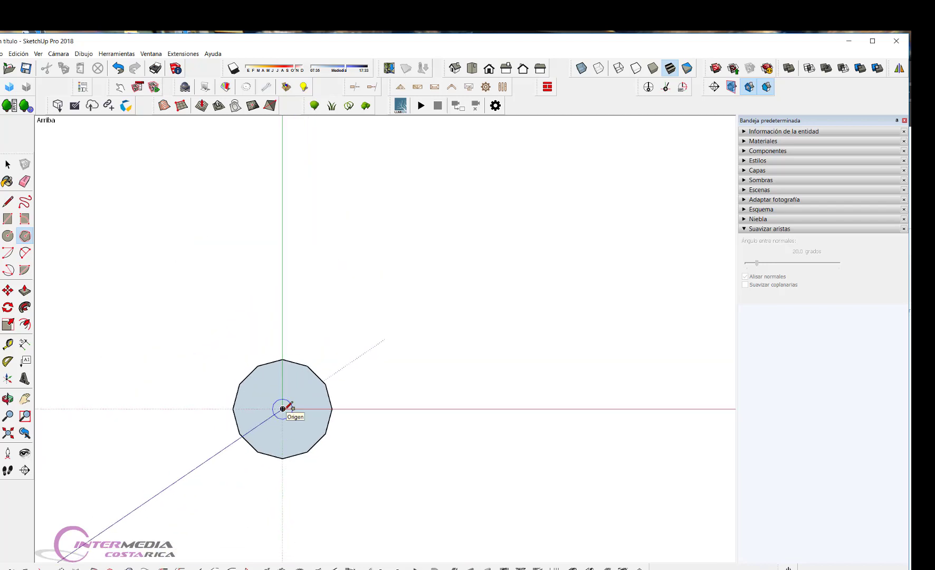
scroll(267, 428, up, 2)
scroll(271, 402, up, 2)
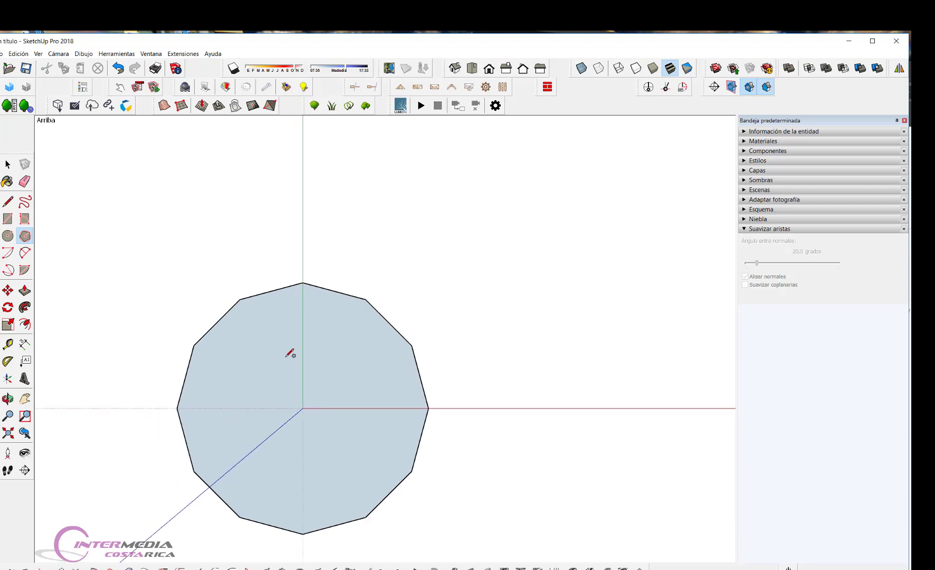
scroll(265, 317, down, 1)
scroll(263, 317, down, 2)
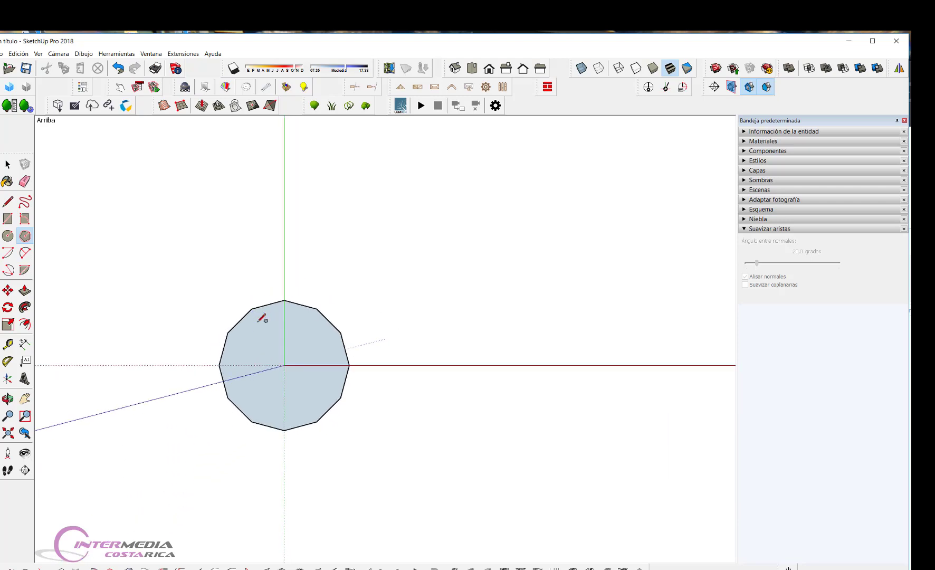
Draw a larger 12-sided polygon around the small one, also centred on the origin.
click(284, 365)
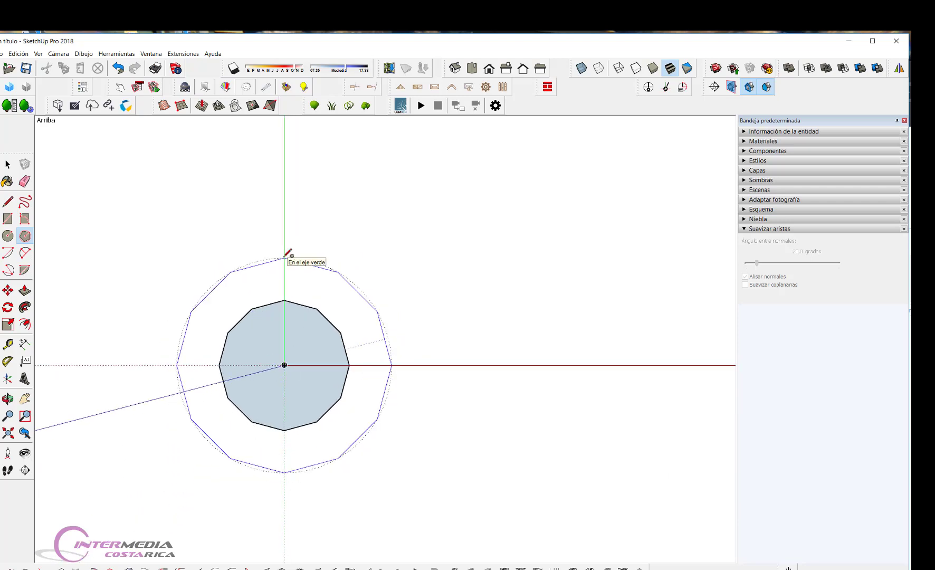
click(285, 301)
click(284, 365)
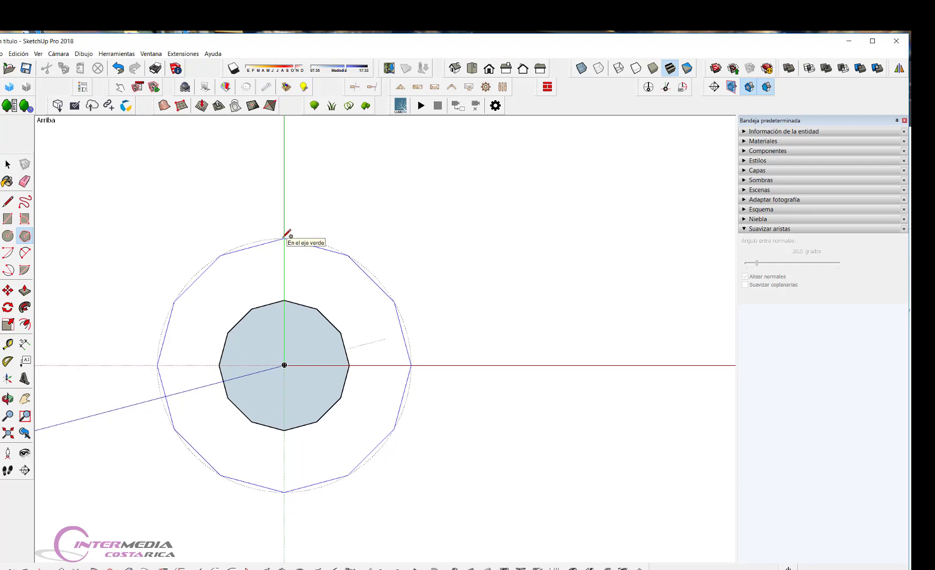
key(Return)
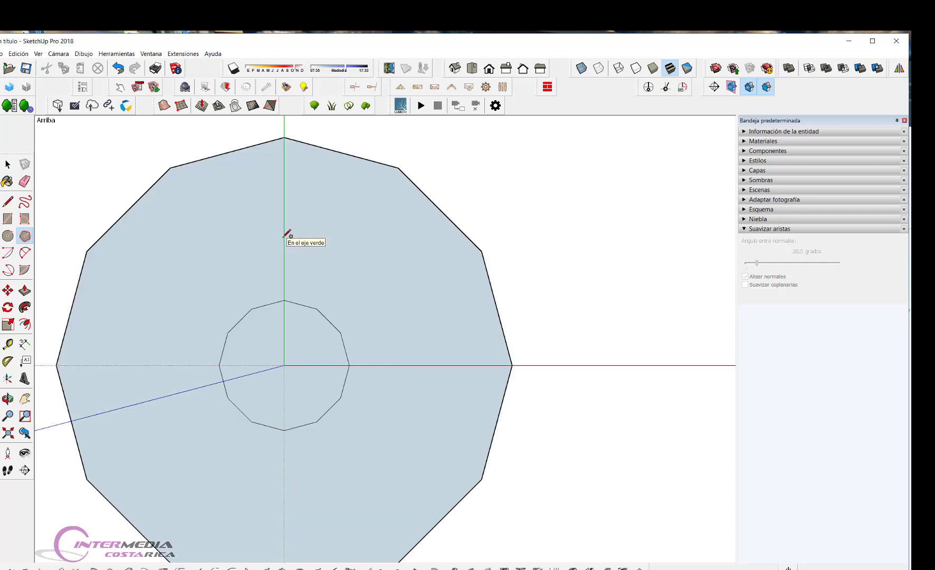
scroll(279, 338, down, 1)
scroll(278, 351, down, 1)
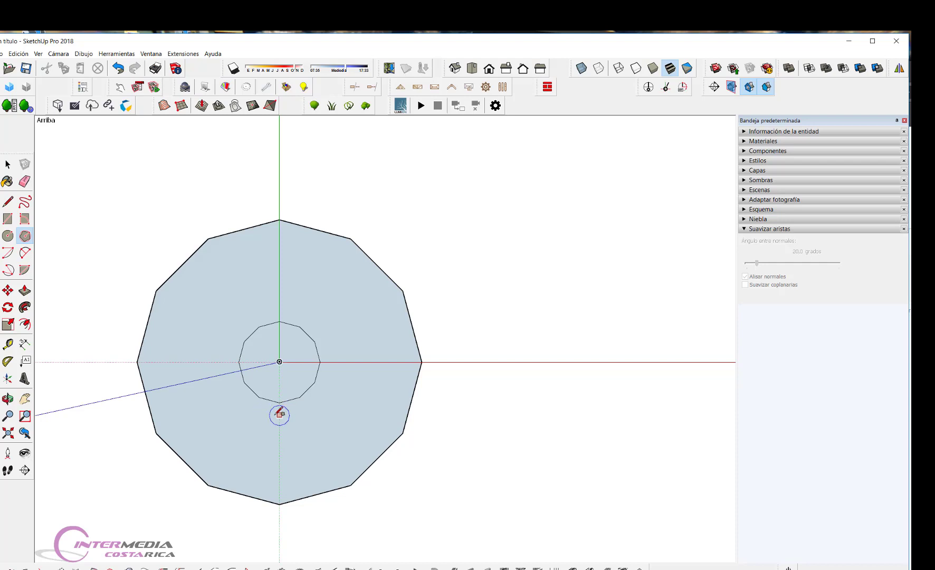
Outline a wedge between the two polygons with the Line tool.
key(l)
click(209, 484)
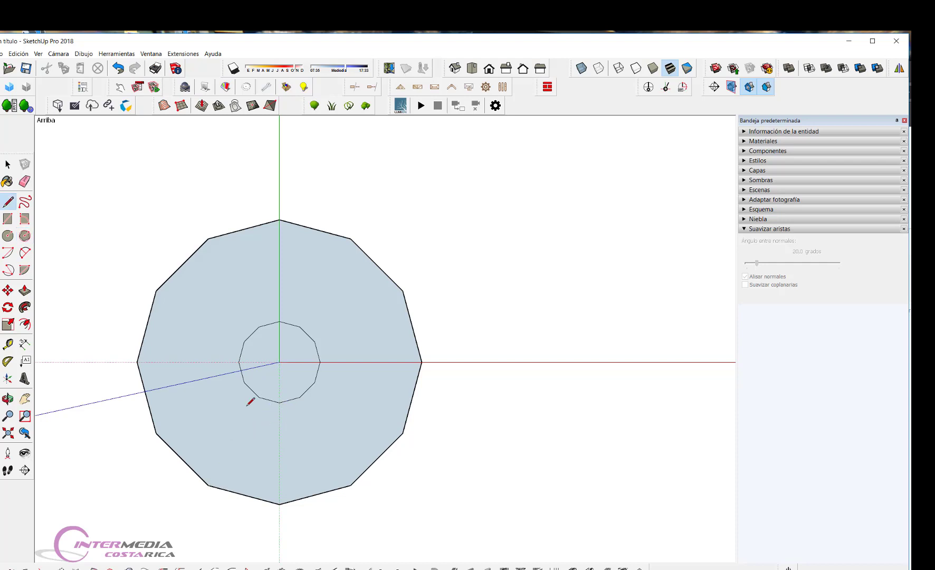
click(259, 397)
click(279, 403)
click(279, 502)
key(space)
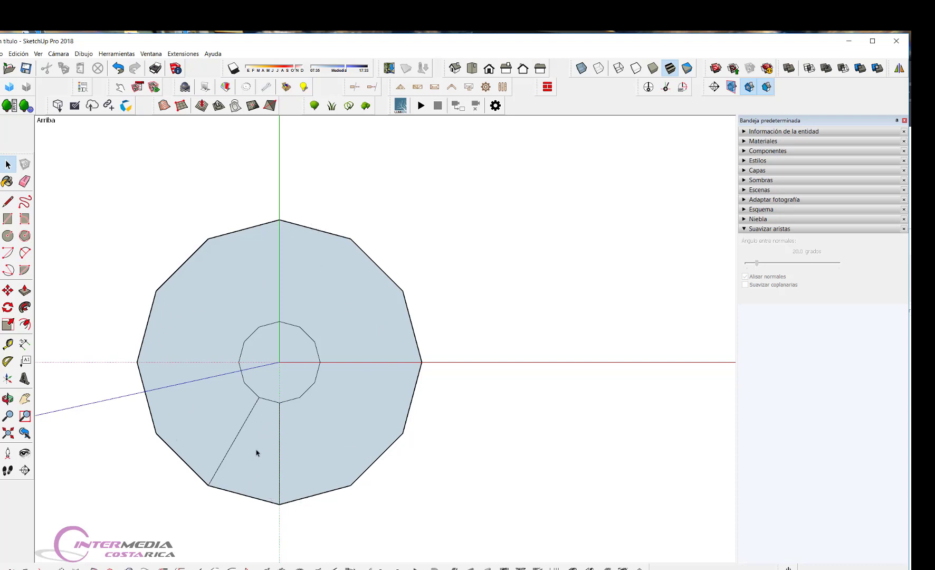
Delete the outer ring face and its leftover edges, keeping the polygon and wedge.
key(shift+z)
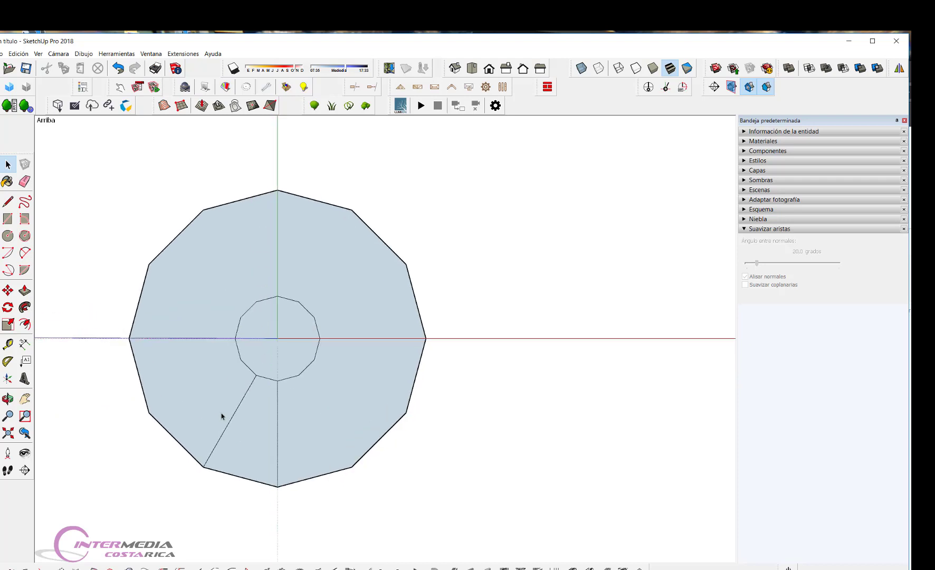
click(178, 354)
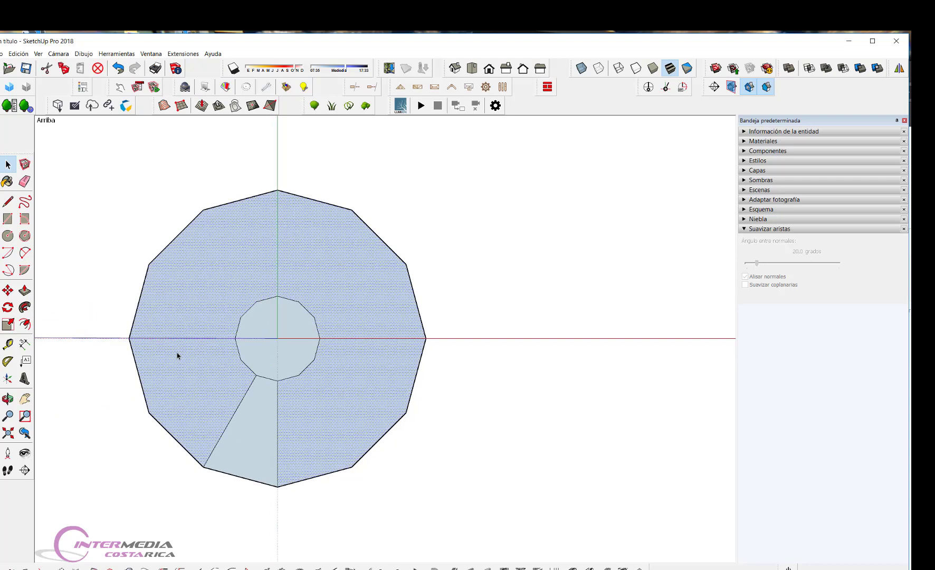
key(Delete)
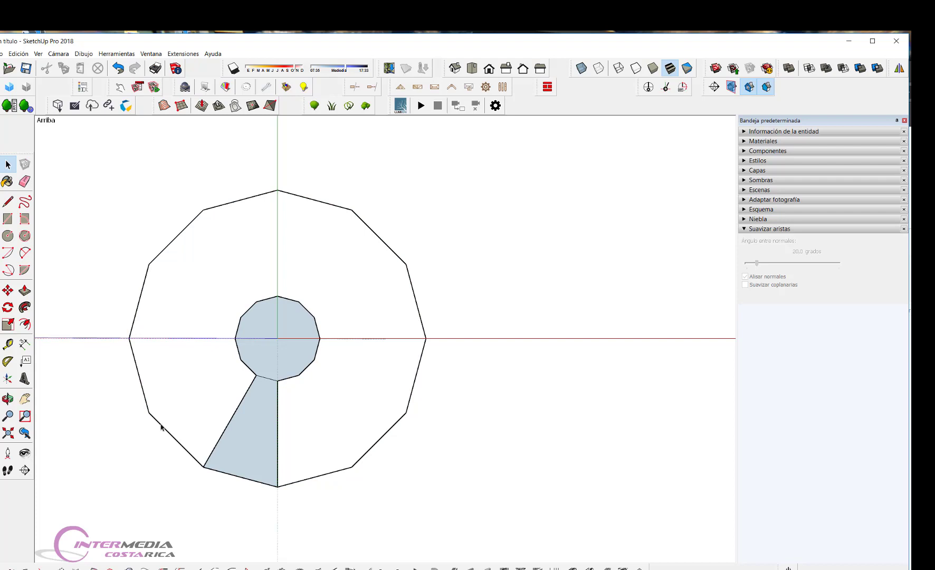
key(Delete)
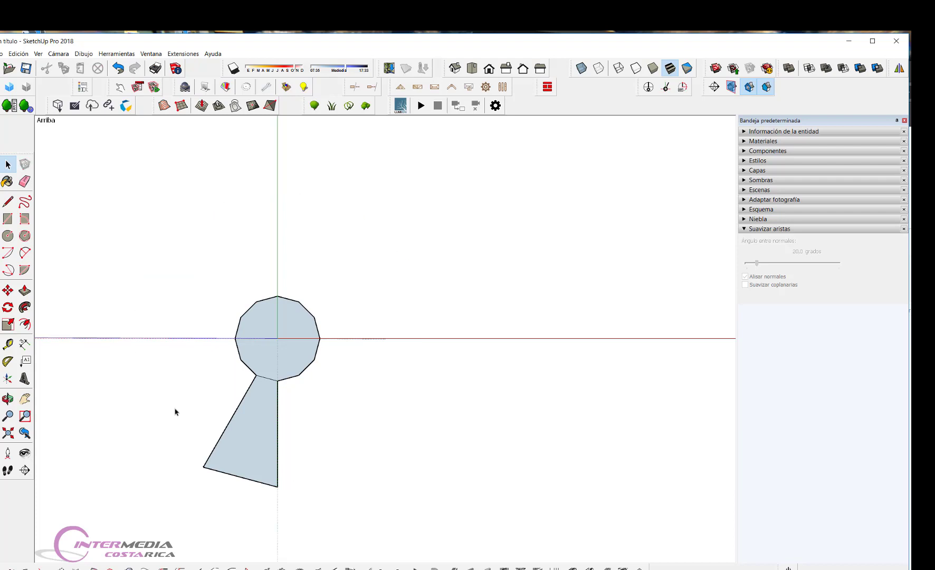
Orbit and zoom to an angled perspective view of the polygon and wedge.
mouse_move(294, 355)
middle_down()
mouse_move(301, 414)
mouse_move(146, 313)
mouse_move(428, 416)
mouse_move(68, 307)
mouse_move(328, 344)
mouse_move(299, 329)
middle_up()
scroll(388, 373, down, 2)
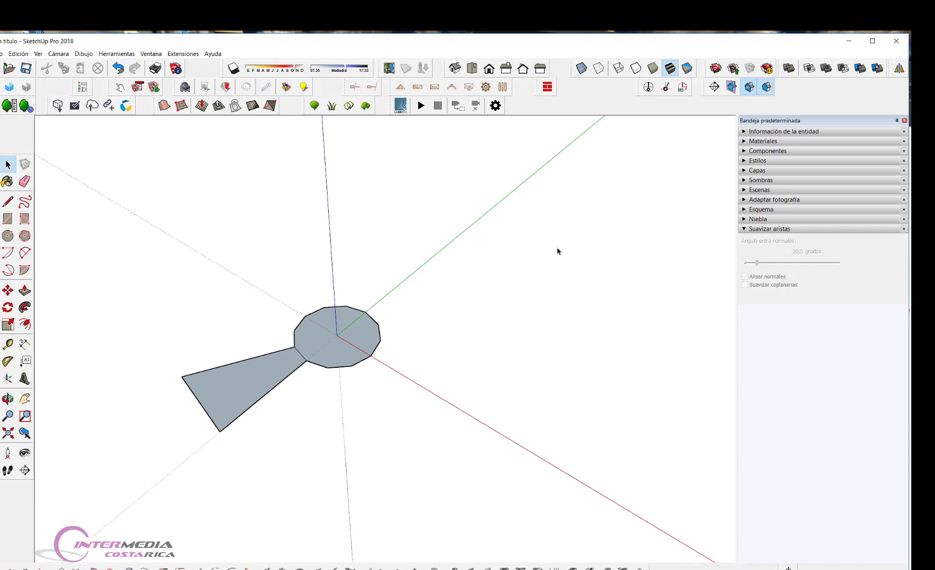
scroll(183, 372, up, 2)
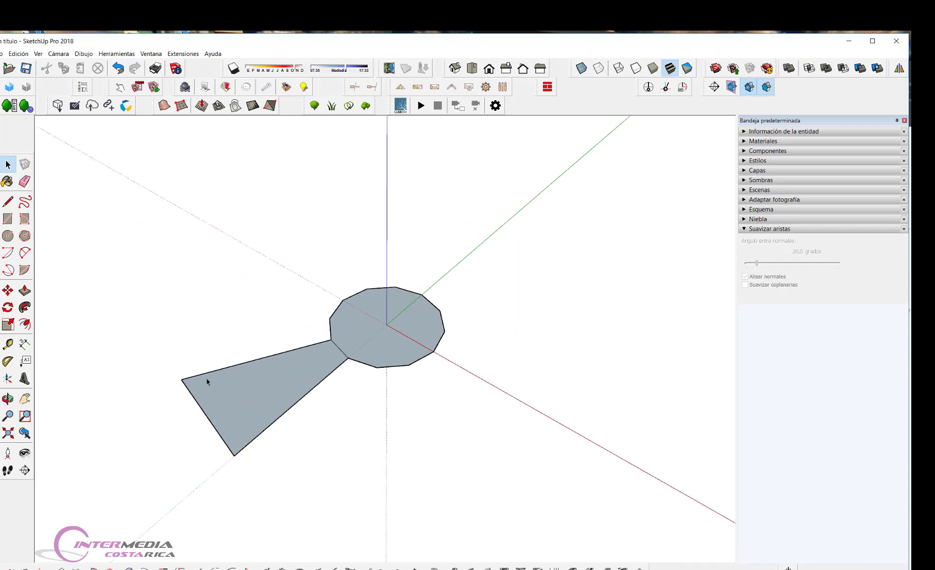
scroll(207, 381, down, 1)
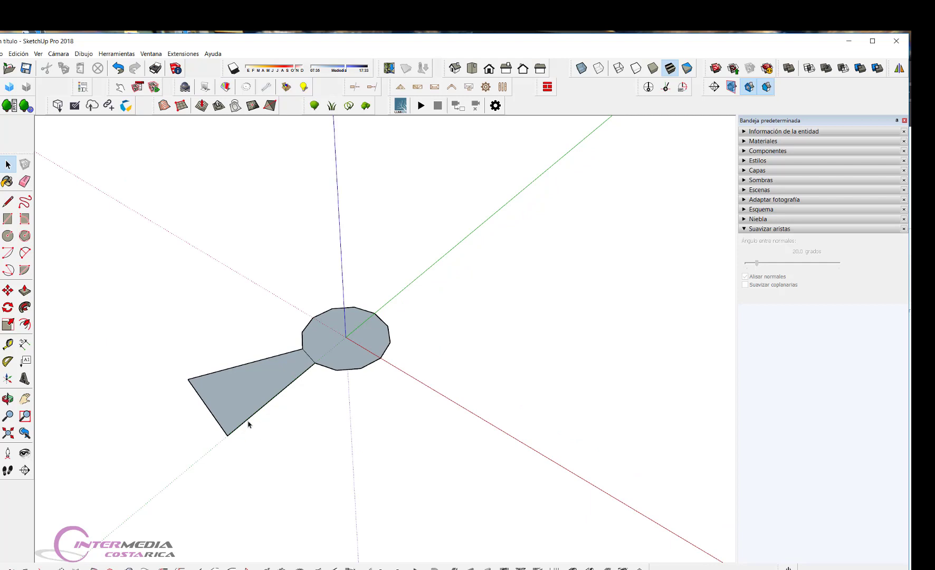
scroll(238, 391, up, 1)
scroll(238, 391, up, 1)
scroll(238, 391, up, 1)
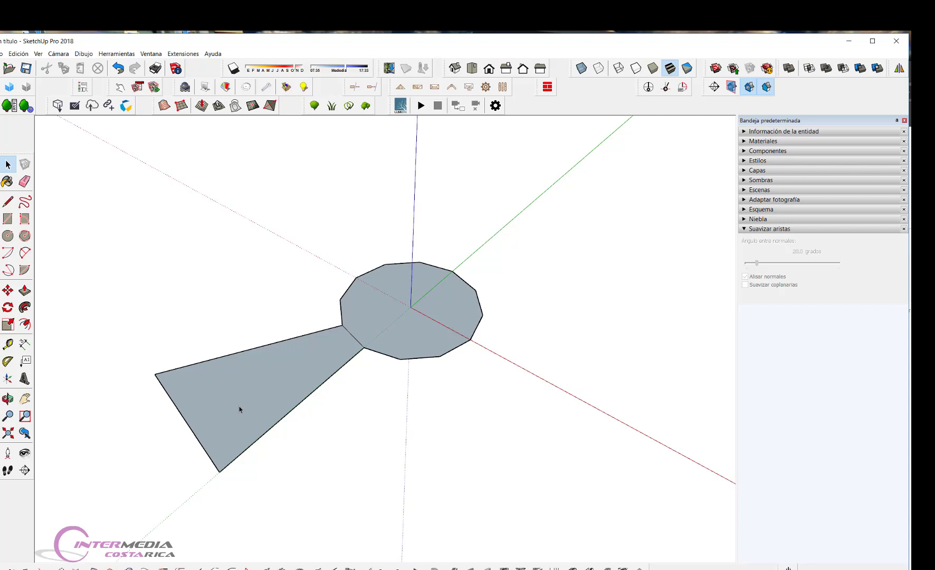
click(261, 378)
click(25, 291)
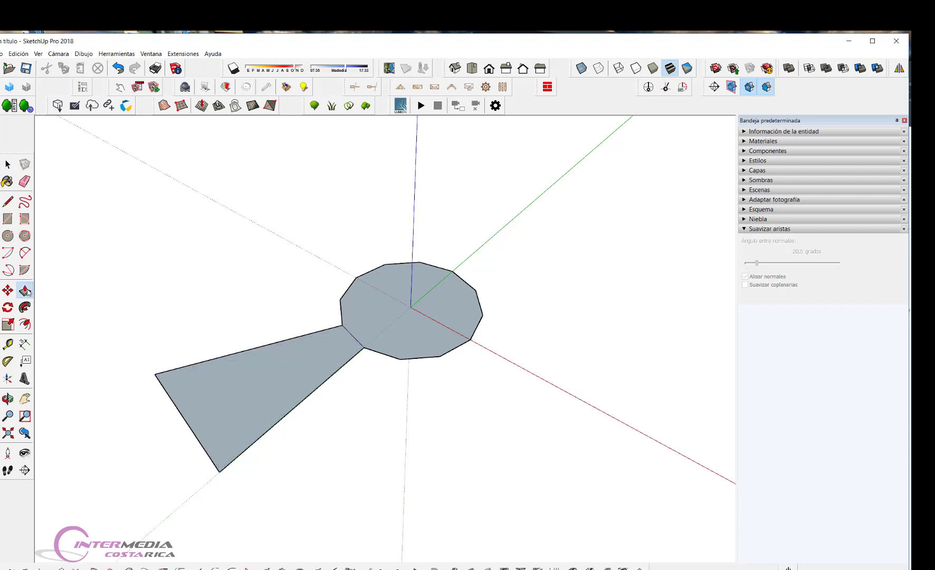
drag(253, 389, 254, 374)
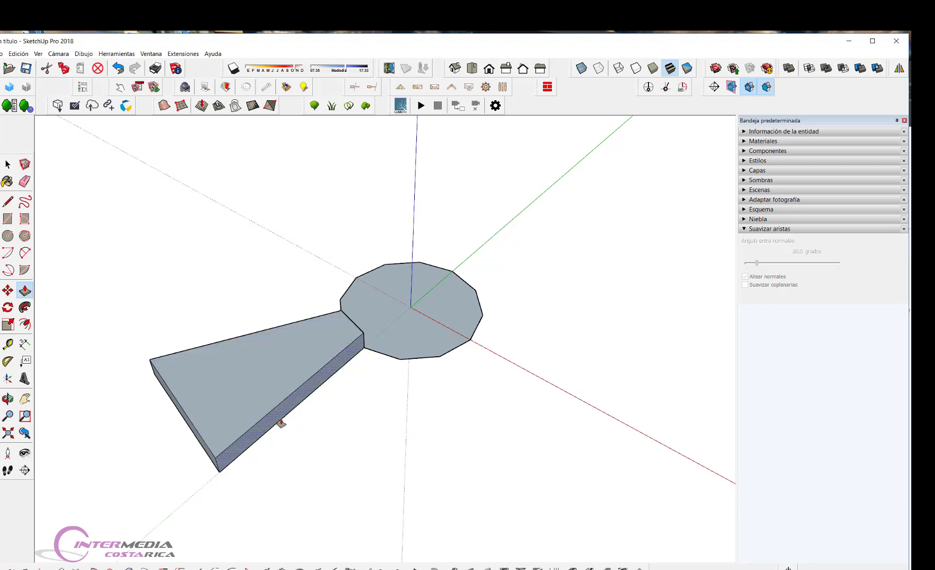
key(ctrl+z)
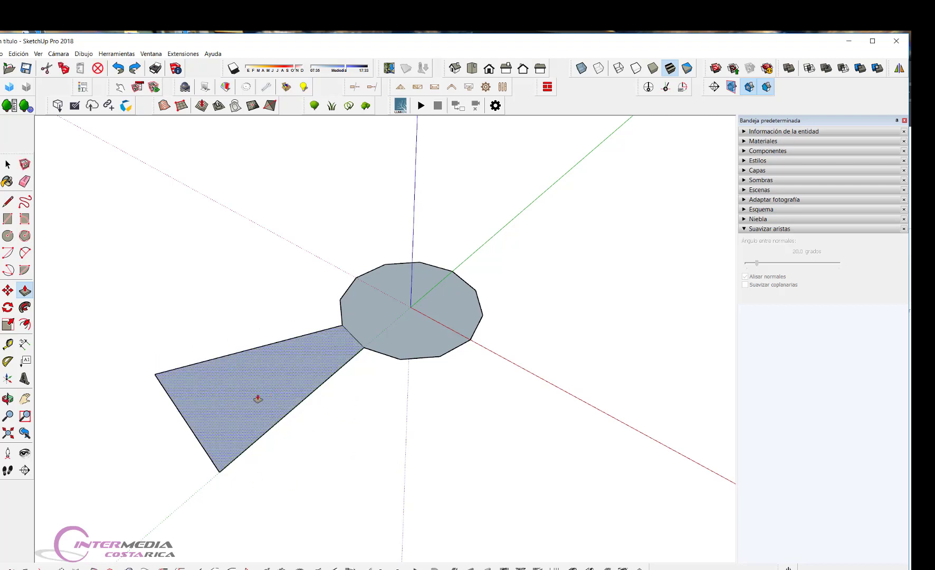
drag(257, 399, 256, 363)
key(ctrl+z)
drag(261, 404, 260, 384)
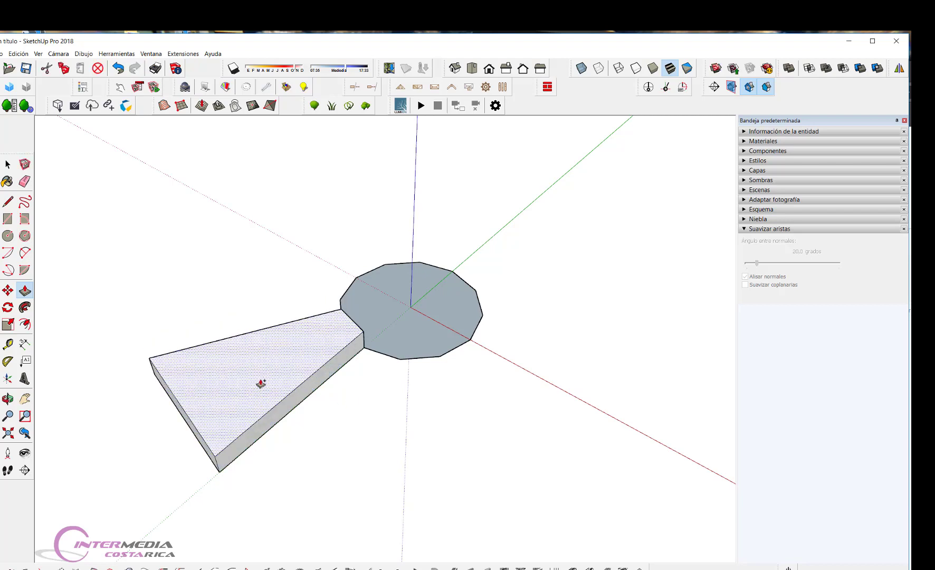
key(ctrl+z)
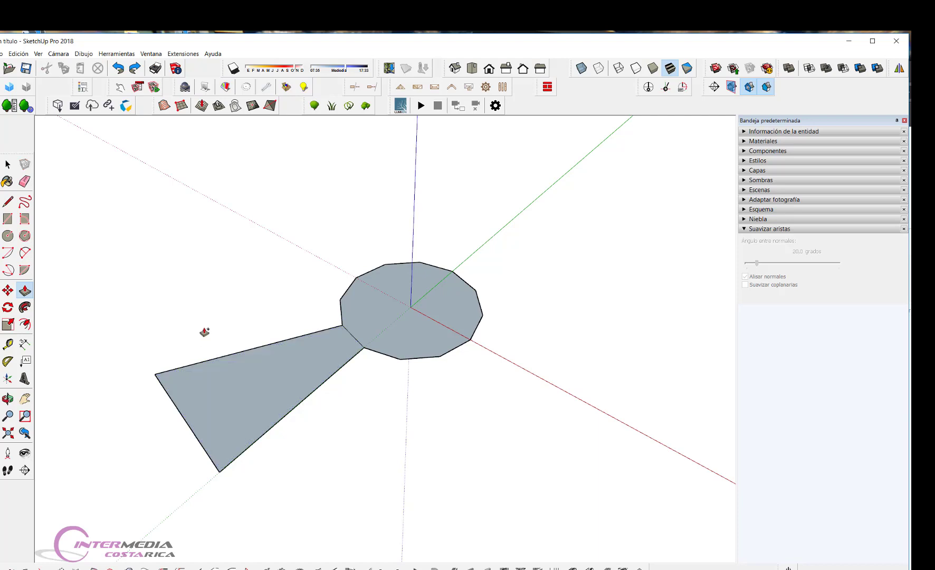
drag(257, 406, 260, 384)
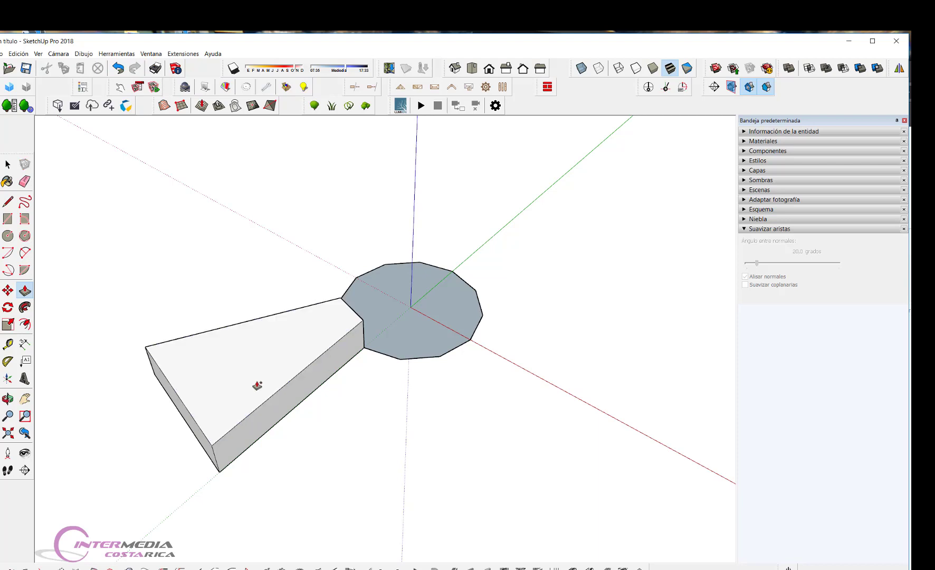
scroll(264, 418, down, 2)
mouse_move(341, 436)
middle_down()
mouse_move(218, 424)
mouse_move(129, 309)
mouse_move(225, 292)
mouse_move(240, 400)
mouse_move(148, 409)
middle_up()
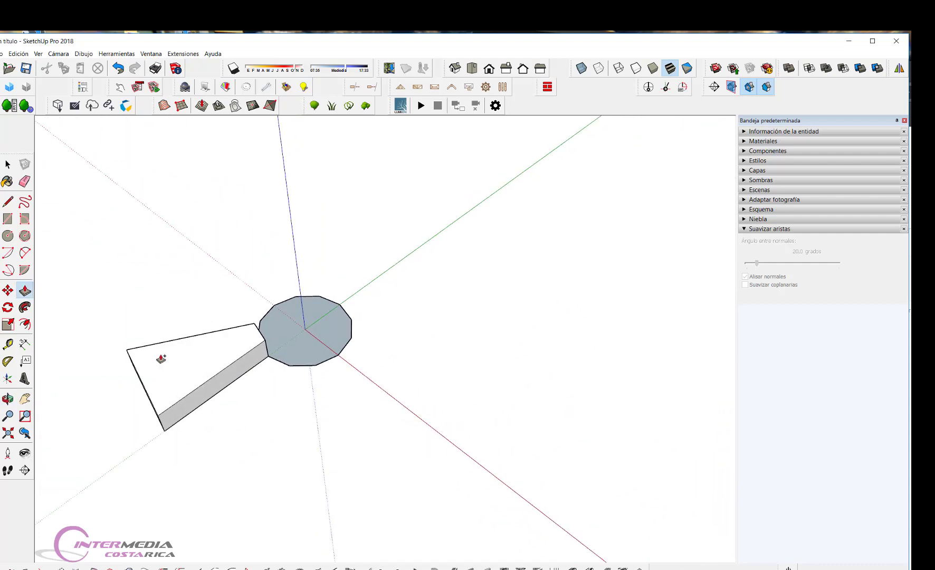
Select the wedge with all connected geometry, then only its top face and edges.
scroll(161, 357, up, 3)
key(space)
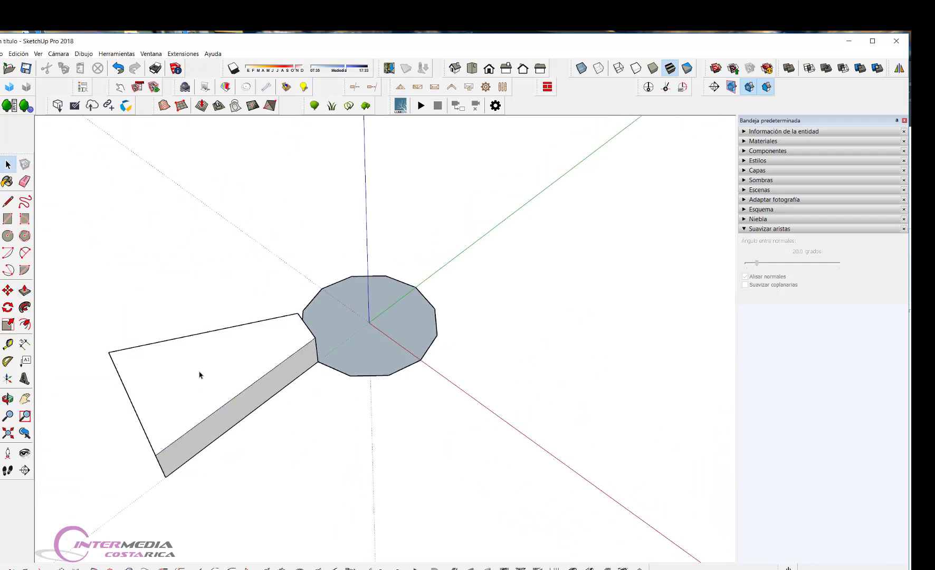
scroll(288, 361, down, 2)
scroll(127, 357, up, 1)
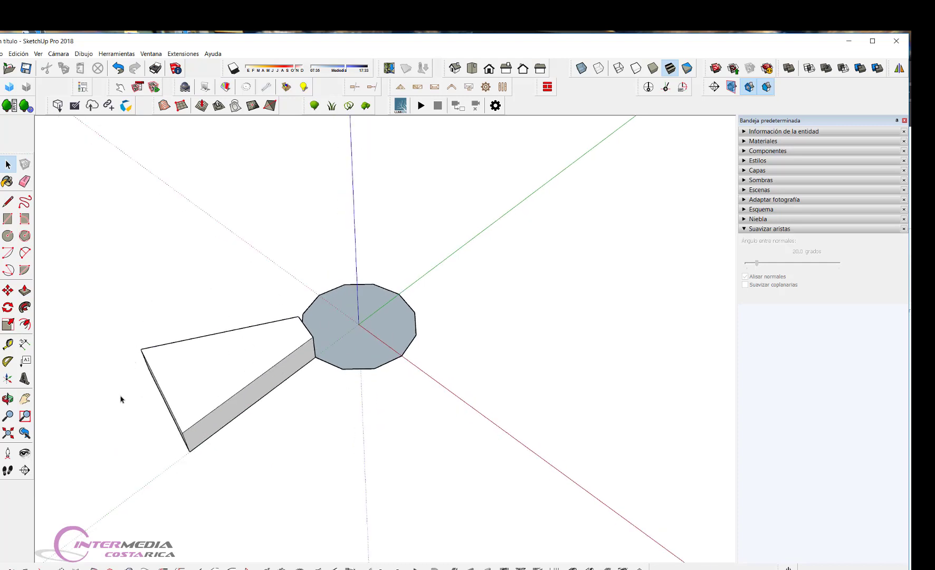
scroll(121, 396, down, 1)
scroll(237, 398, up, 2)
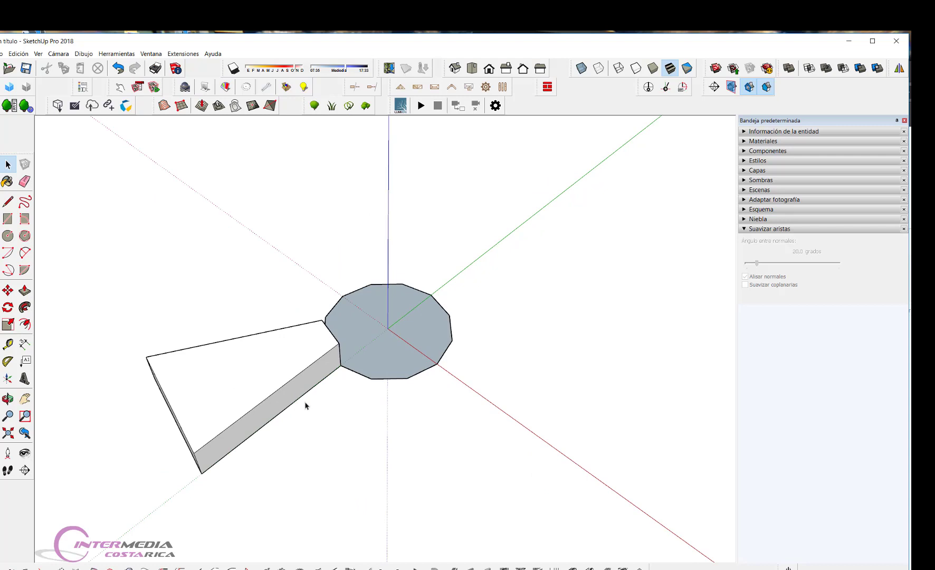
scroll(257, 404, up, 1)
triple_click(221, 376)
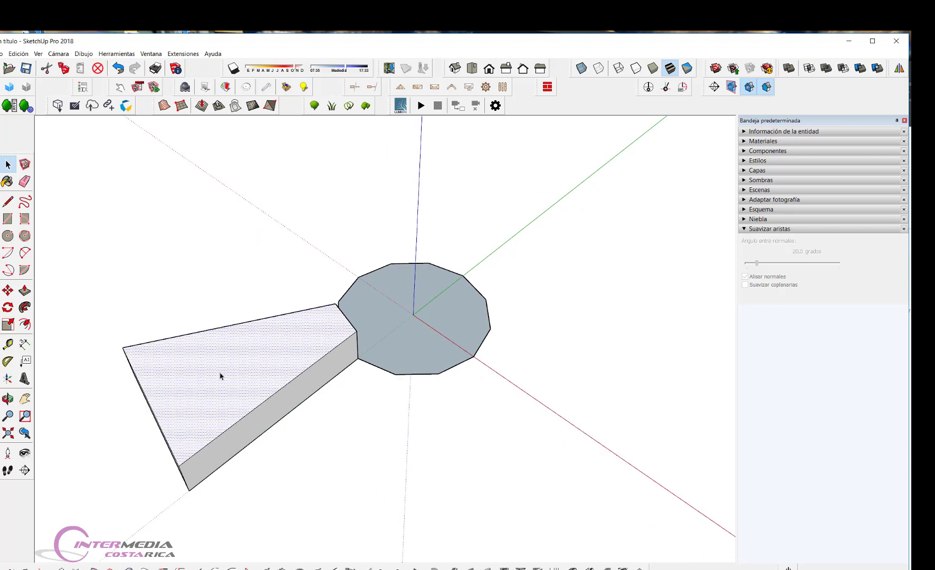
scroll(319, 385, down, 2)
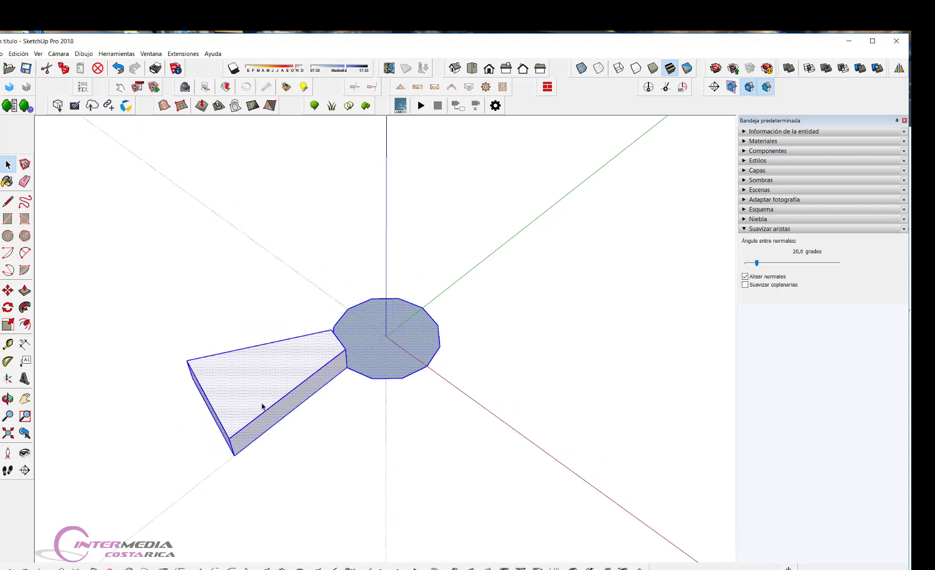
click(282, 446)
double_click(245, 394)
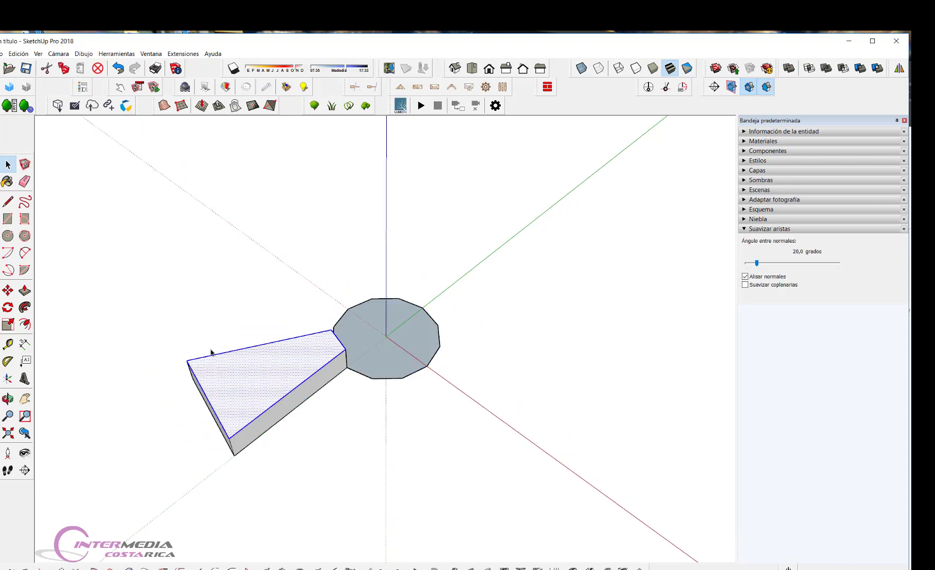
Orbit lower, box-select the wedge slab, then triple-click it again.
mouse_move(363, 424)
middle_down()
mouse_move(235, 365)
mouse_move(163, 257)
middle_up()
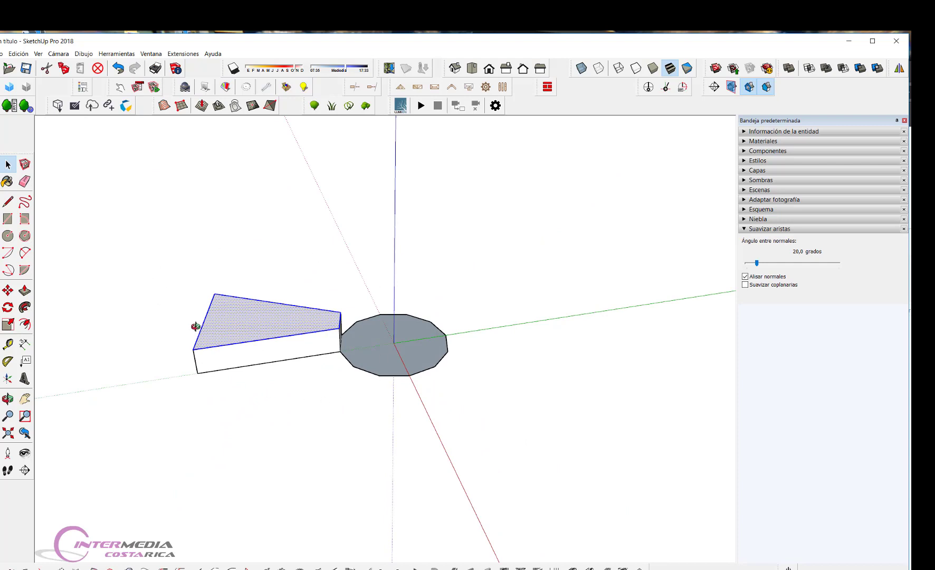
middle_drag(196, 326, 145, 318)
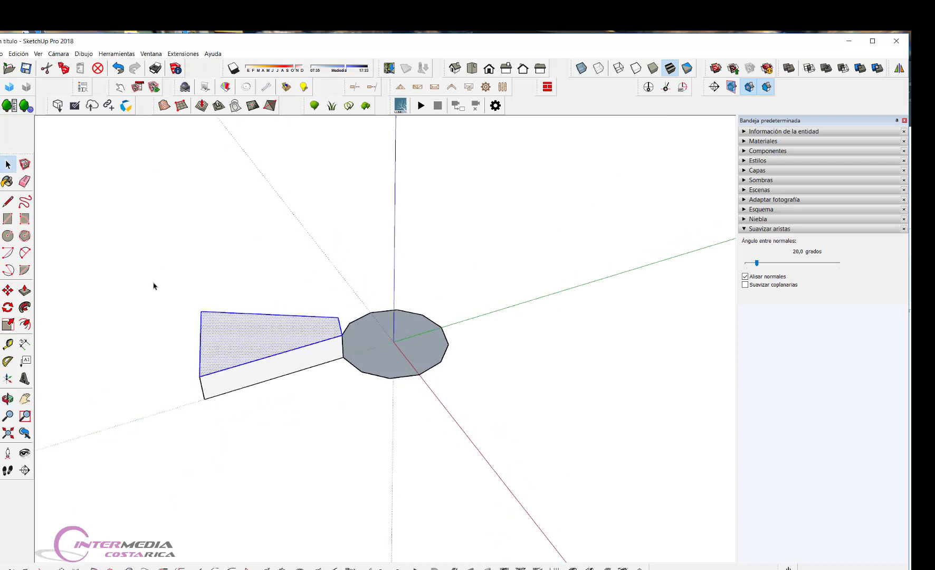
scroll(180, 329, up, 2)
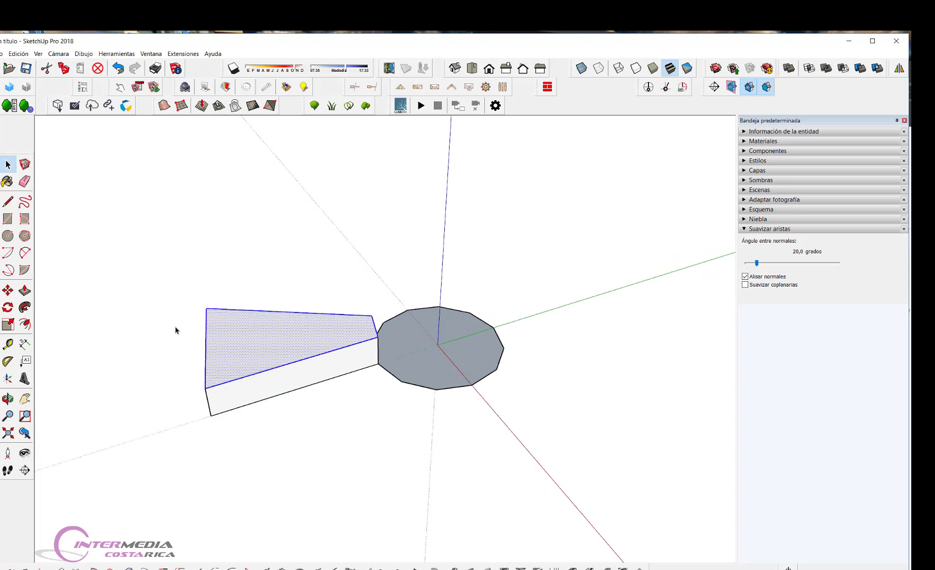
click(175, 253)
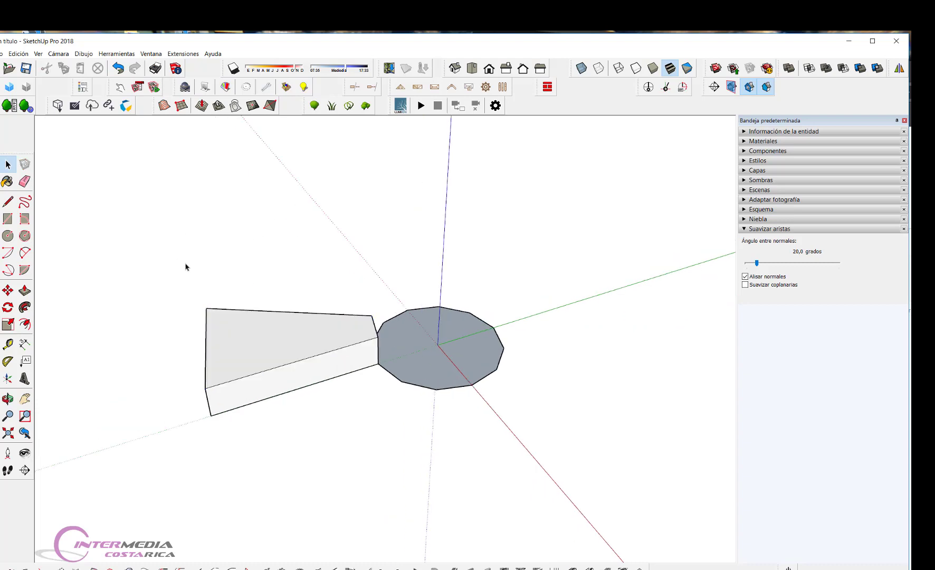
mouse_move(177, 243)
mouse_down()
mouse_move(127, 291)
mouse_move(148, 234)
mouse_move(415, 468)
mouse_up()
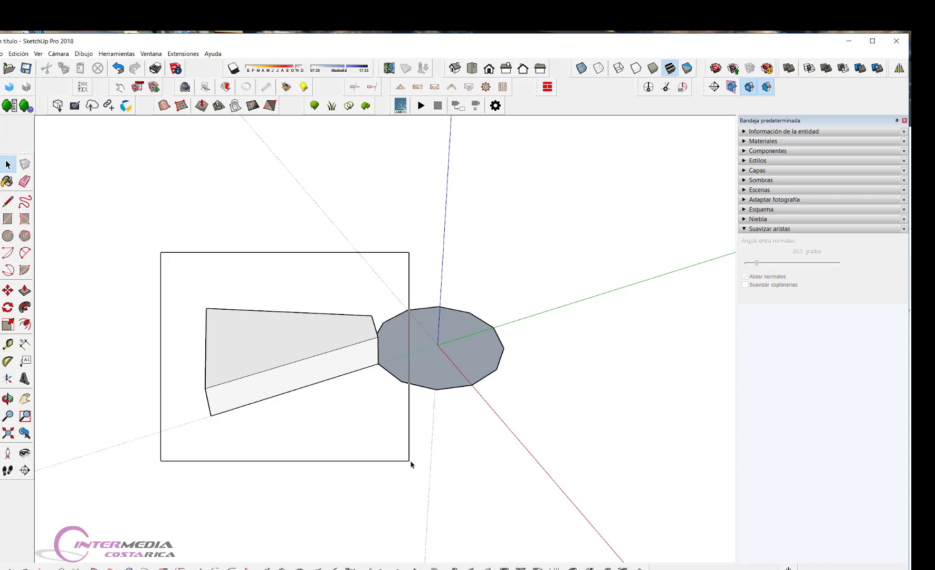
mouse_move(377, 321)
middle_down()
mouse_move(340, 415)
mouse_move(155, 365)
mouse_move(472, 396)
mouse_move(361, 420)
middle_up()
click(361, 419)
triple_click(286, 346)
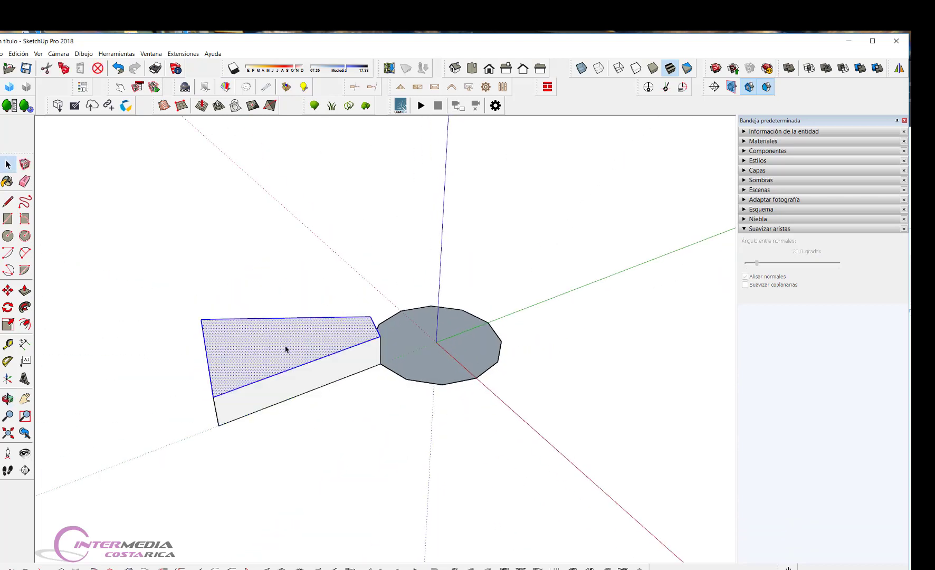
scroll(446, 393, up, 3)
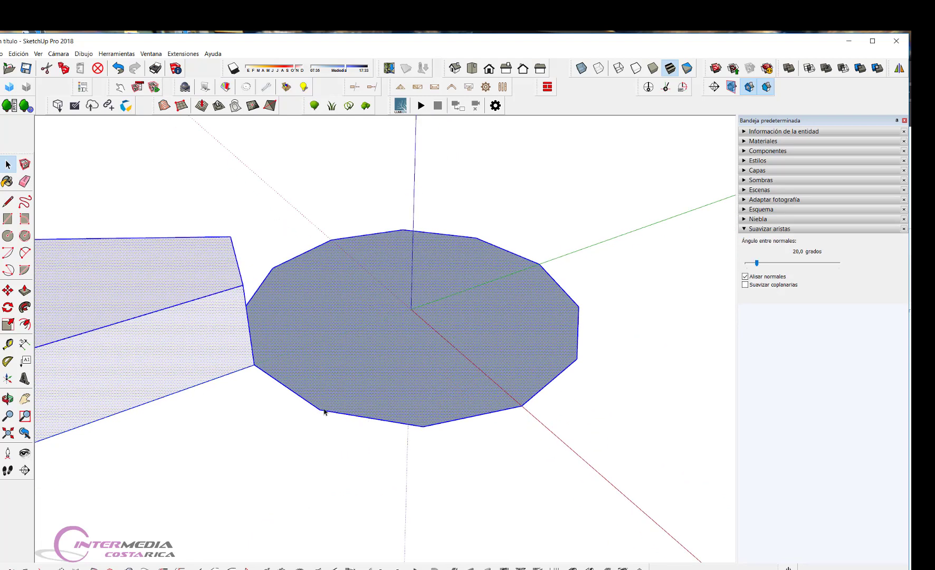
scroll(463, 266, down, 1)
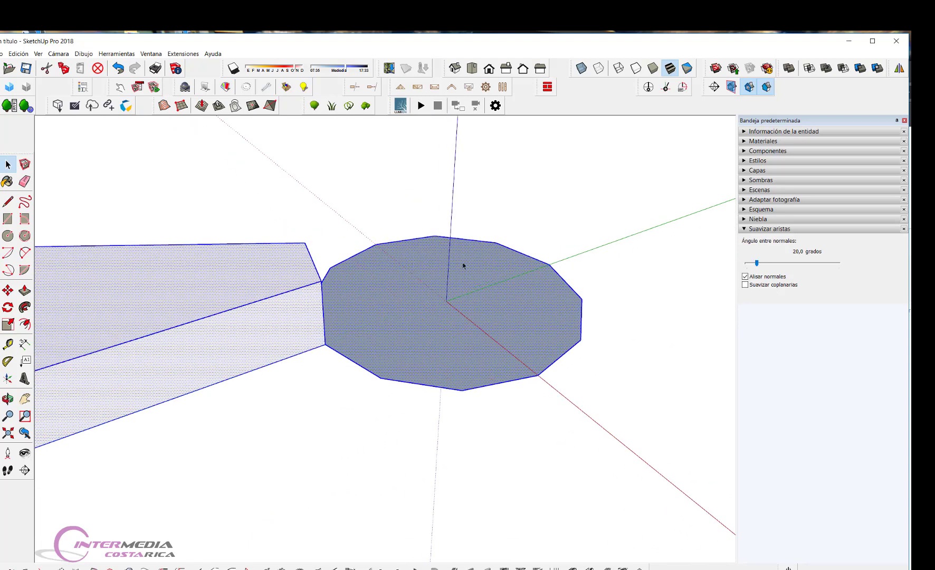
scroll(542, 307, down, 2)
scroll(499, 316, down, 1)
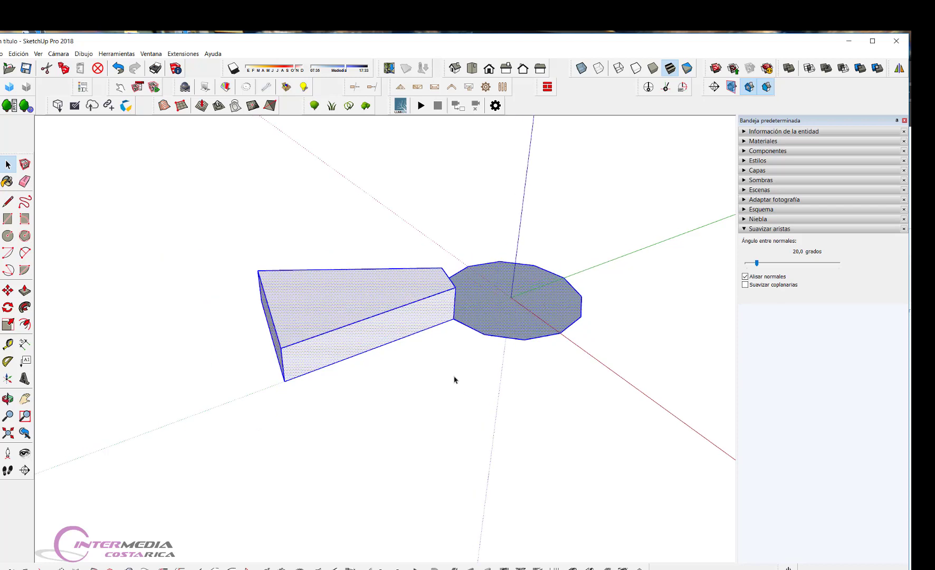
Triple-click the wedge and octagon together, then remove the octagon from the selection.
click(501, 357)
middle_drag(501, 357, 436, 380)
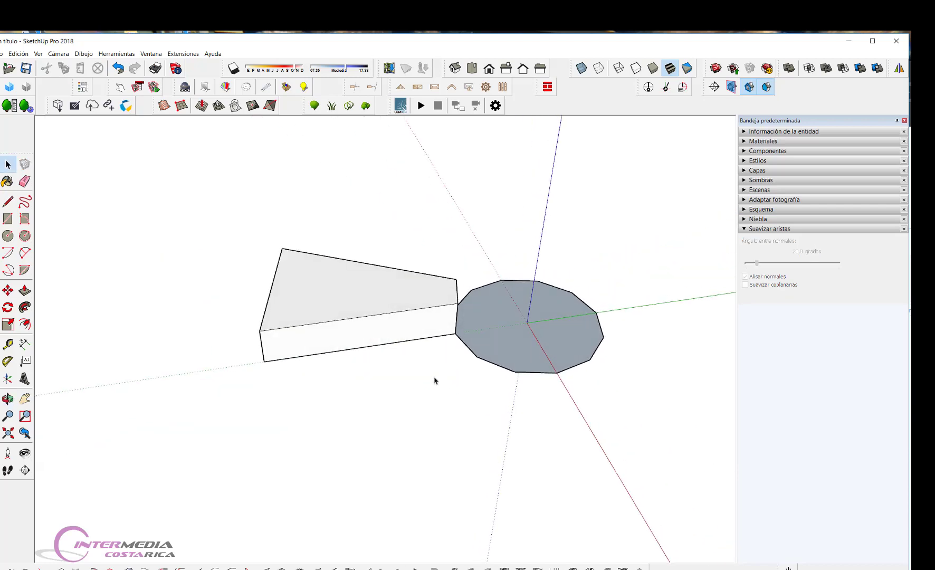
triple_click(328, 293)
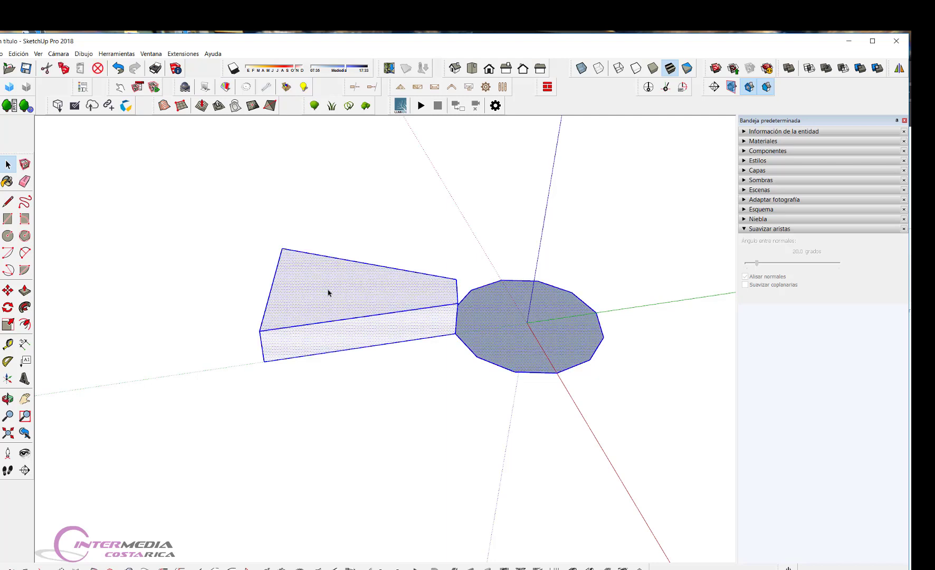
shift+click(493, 316)
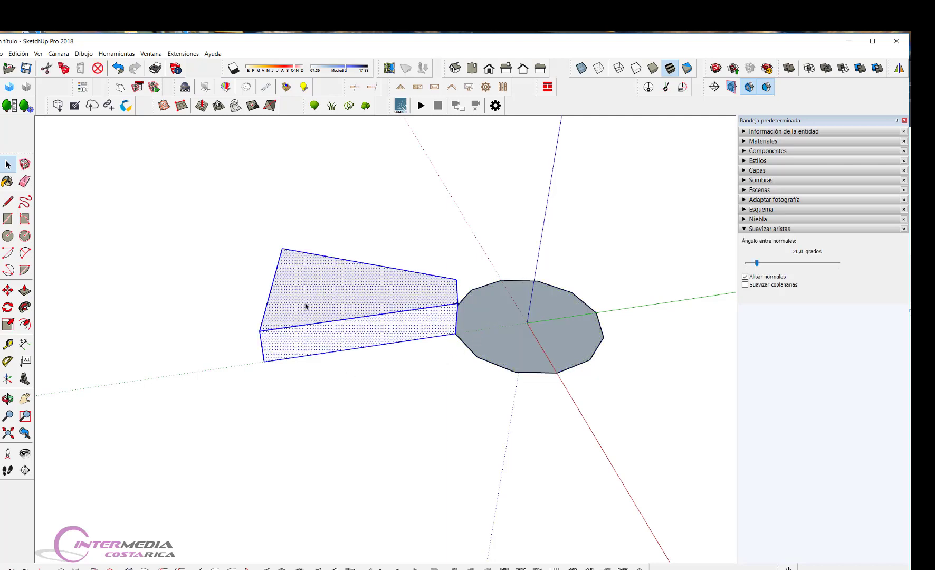
triple_click(348, 294)
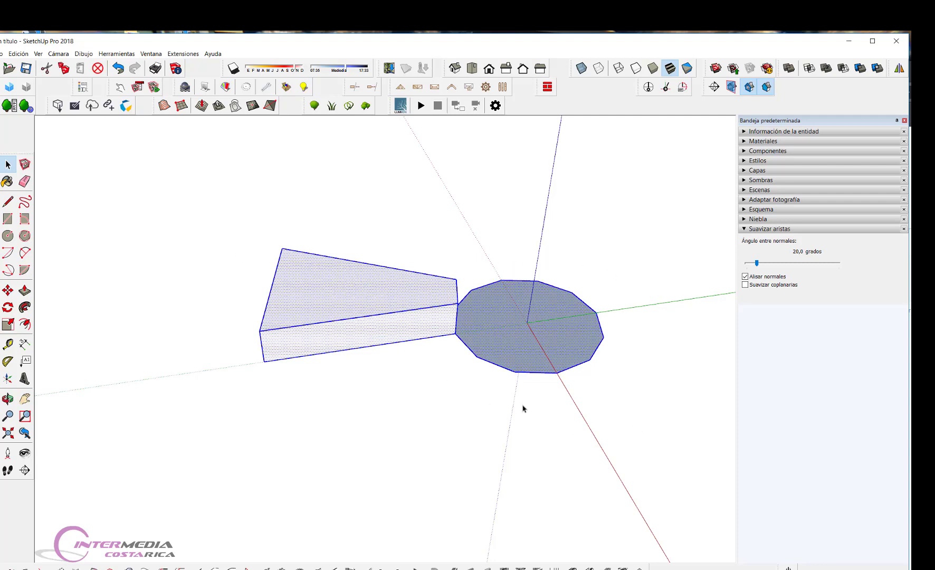
shift+click(493, 309)
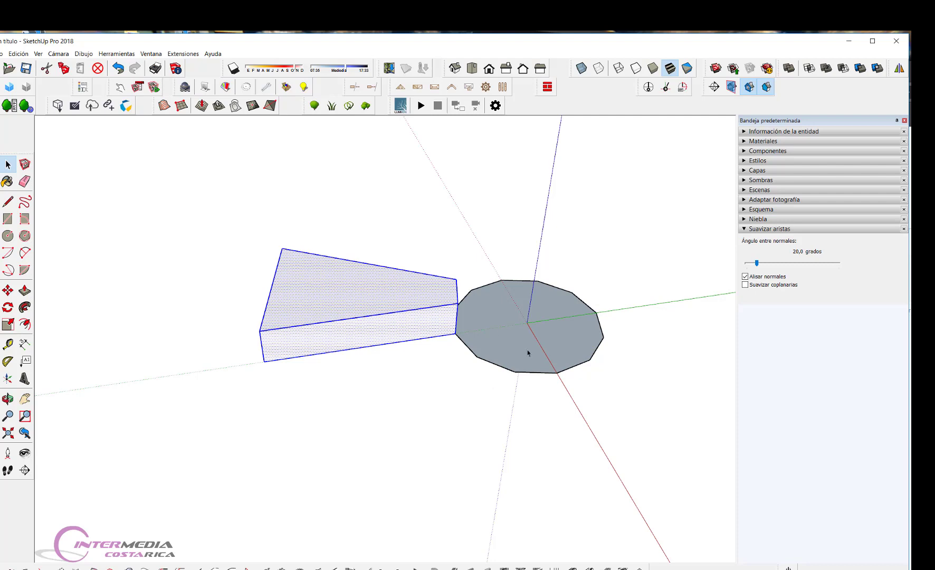
Box-select only the wedge slab and view it from a near-horizontal angle.
click(492, 364)
click(240, 272)
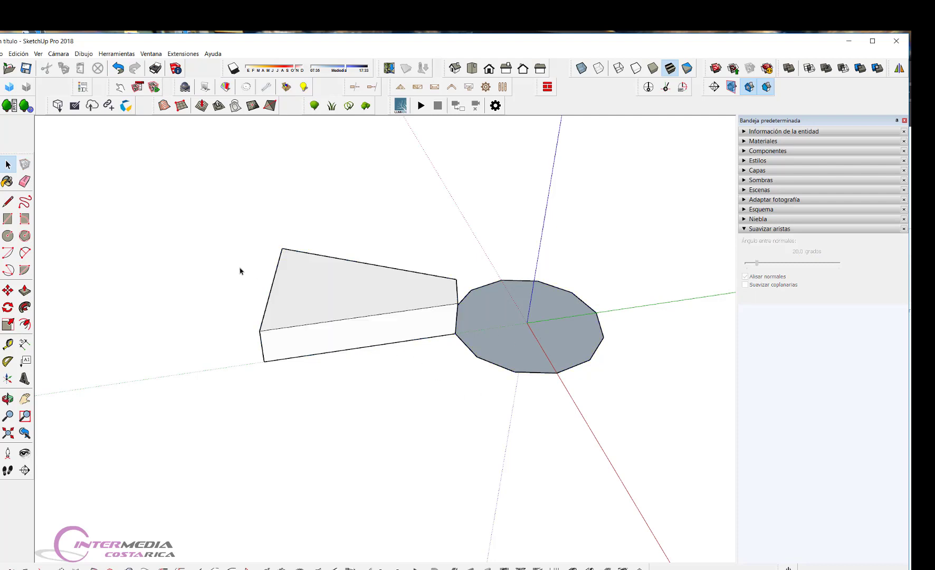
mouse_move(253, 213)
mouse_down()
mouse_move(399, 409)
mouse_move(477, 412)
mouse_up()
mouse_move(228, 203)
mouse_down()
mouse_move(410, 381)
mouse_move(484, 399)
mouse_up()
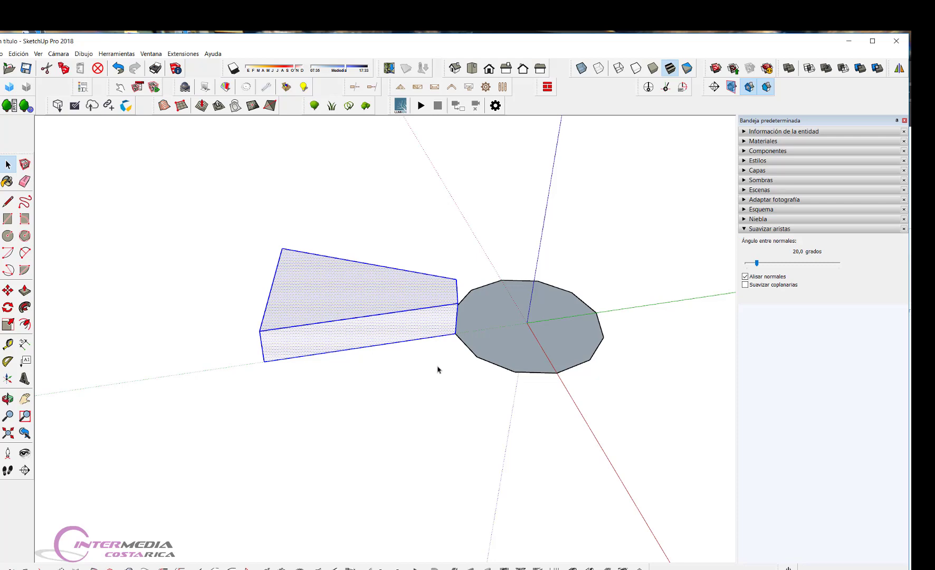
middle_drag(436, 386, 376, 378)
mouse_move(425, 400)
middle_down()
mouse_move(376, 386)
mouse_move(453, 371)
mouse_move(438, 369)
mouse_move(374, 127)
mouse_move(436, 319)
mouse_move(516, 435)
mouse_move(520, 468)
mouse_move(652, 371)
mouse_move(473, 396)
mouse_move(182, 330)
mouse_move(359, 286)
mouse_move(600, 328)
mouse_move(329, 373)
mouse_move(251, 434)
mouse_move(393, 338)
mouse_move(371, 348)
mouse_move(254, 338)
mouse_move(268, 288)
mouse_move(430, 367)
mouse_move(294, 372)
mouse_move(375, 347)
mouse_move(420, 385)
middle_up()
scroll(268, 287, up, 3)
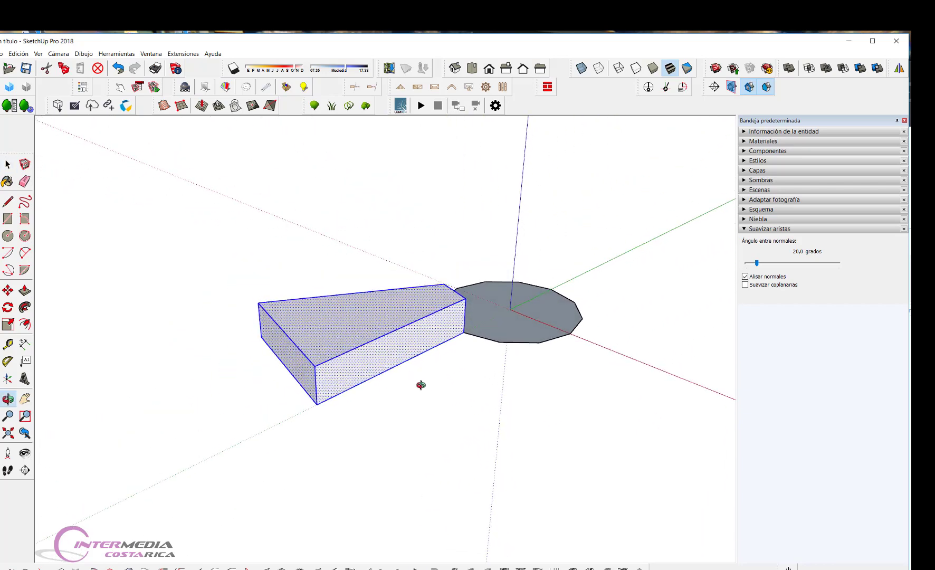
scroll(420, 390, up, 3)
Make the selected wedge slab a component named 'peldaño'.
right_click(354, 253)
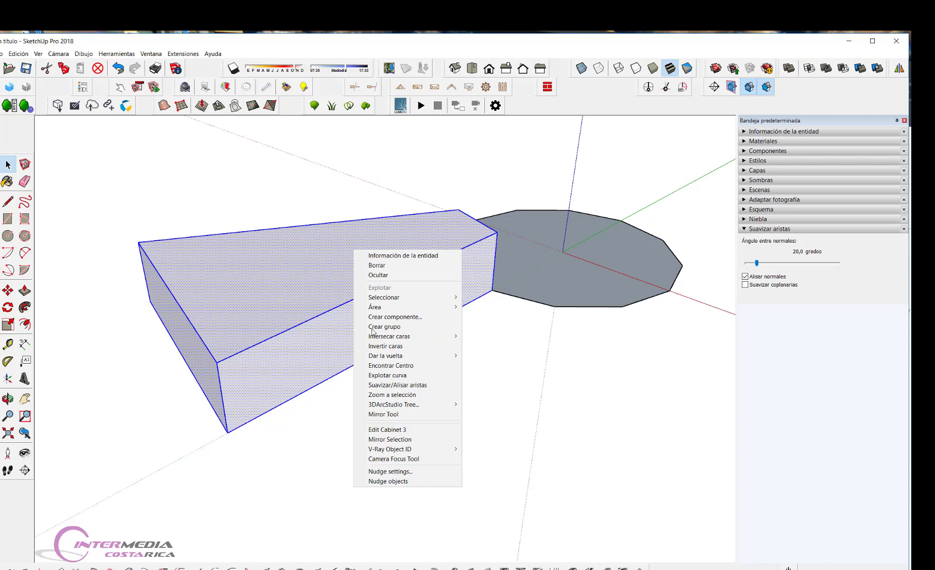
click(405, 317)
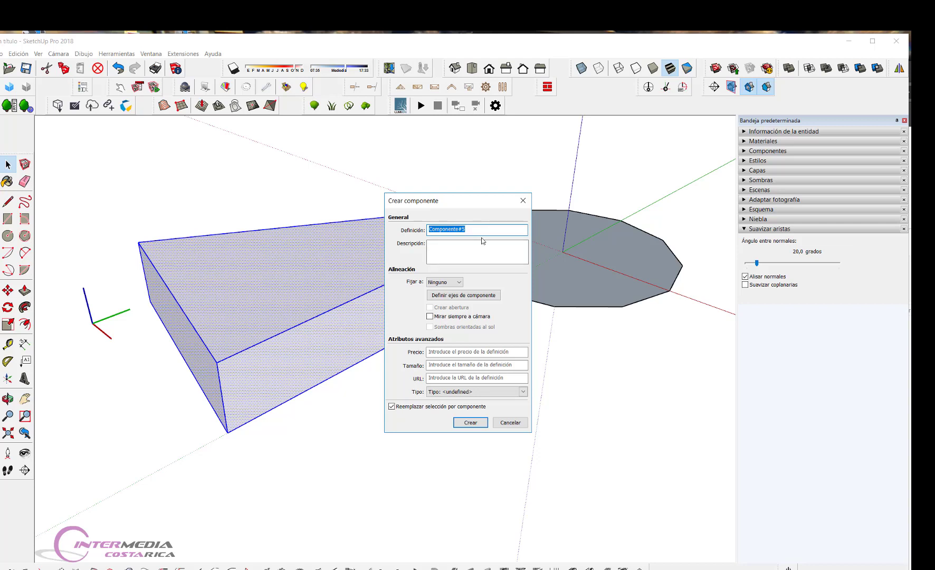
text(peldaño)
click(470, 423)
scroll(370, 395, down, 1)
scroll(295, 369, down, 1)
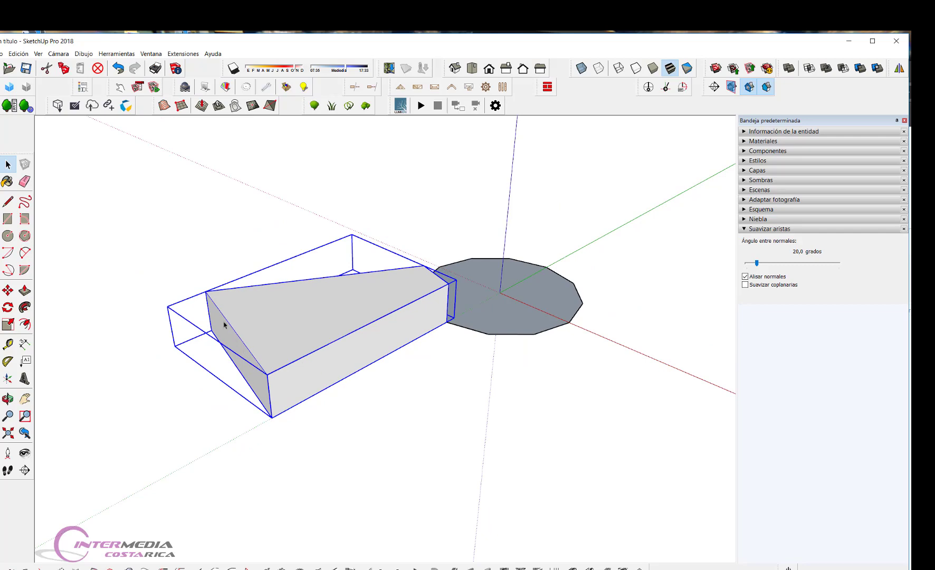
mouse_move(224, 324)
middle_down()
mouse_move(623, 321)
mouse_move(219, 326)
mouse_move(389, 359)
middle_up()
scroll(338, 364, up, 3)
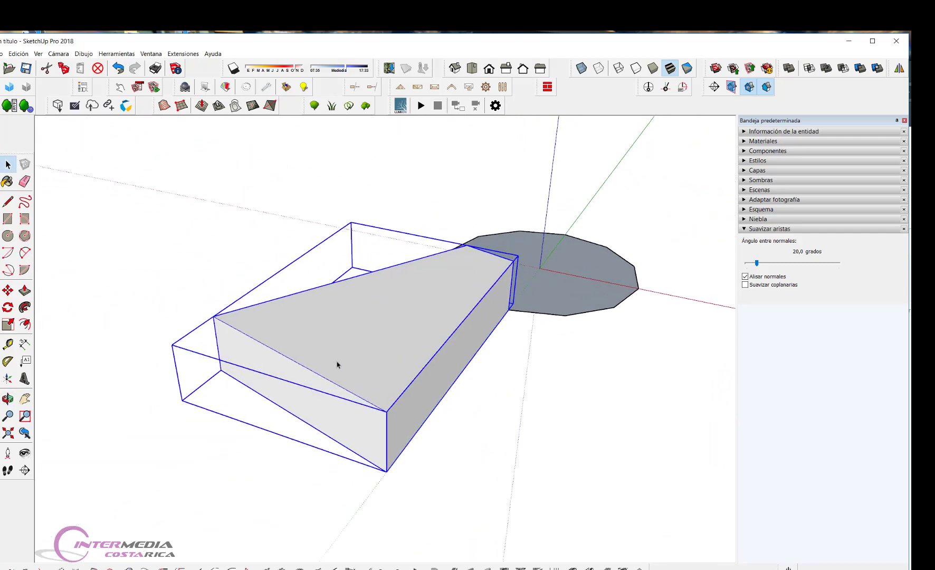
scroll(337, 364, down, 2)
mouse_move(334, 396)
middle_down()
mouse_move(369, 392)
mouse_move(311, 408)
mouse_move(364, 386)
middle_up()
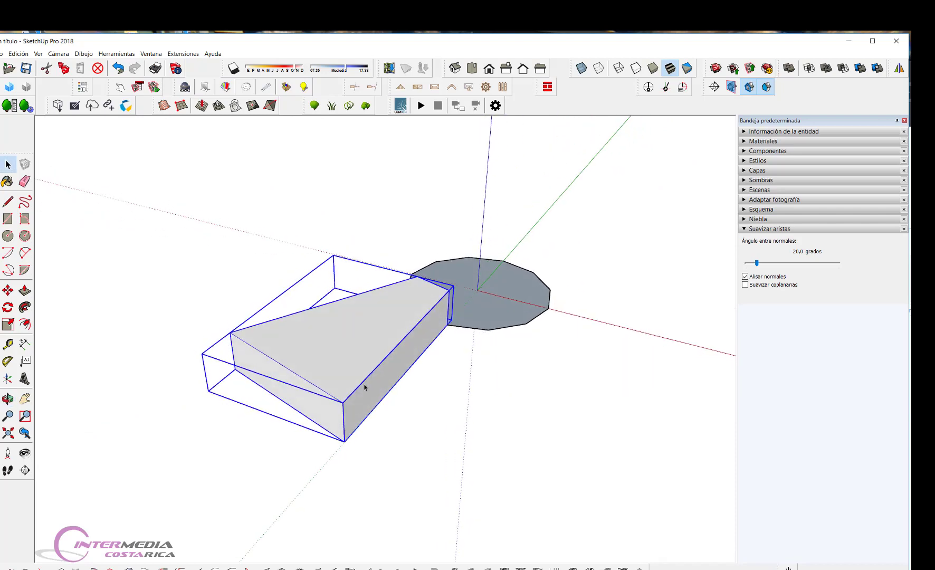
scroll(372, 380, up, 1)
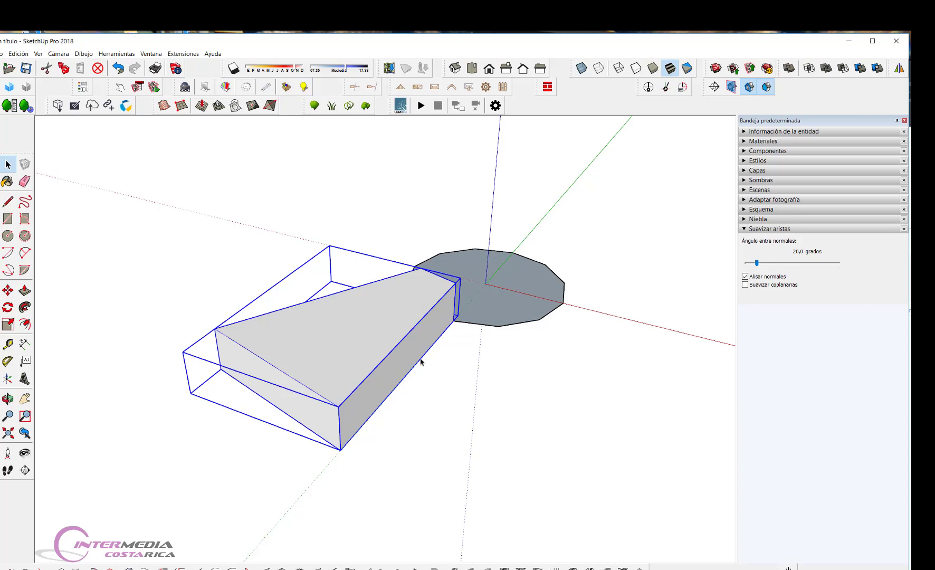
mouse_move(524, 352)
middle_down()
mouse_move(342, 408)
mouse_move(311, 398)
mouse_move(376, 355)
mouse_move(353, 363)
middle_up()
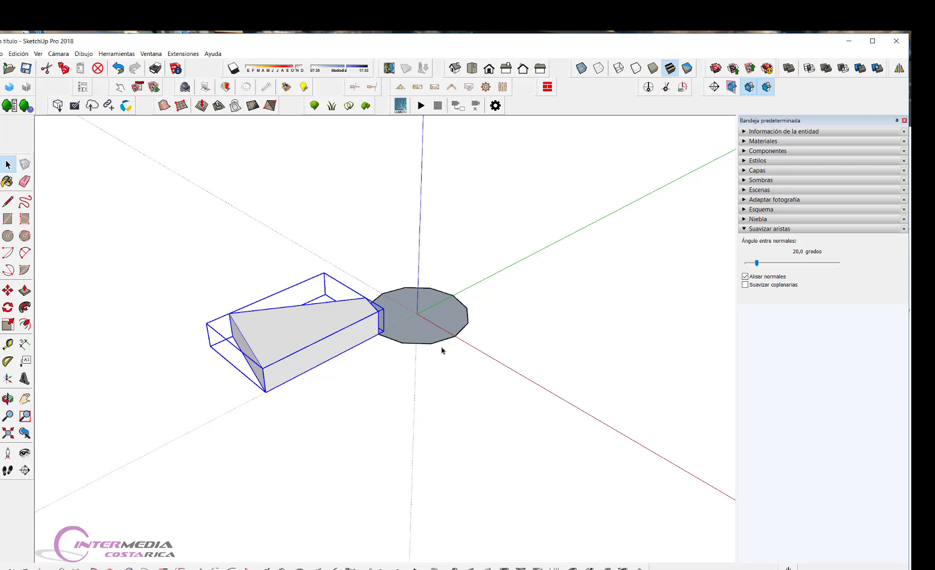
mouse_move(408, 353)
middle_down()
mouse_move(365, 403)
mouse_move(278, 393)
middle_up()
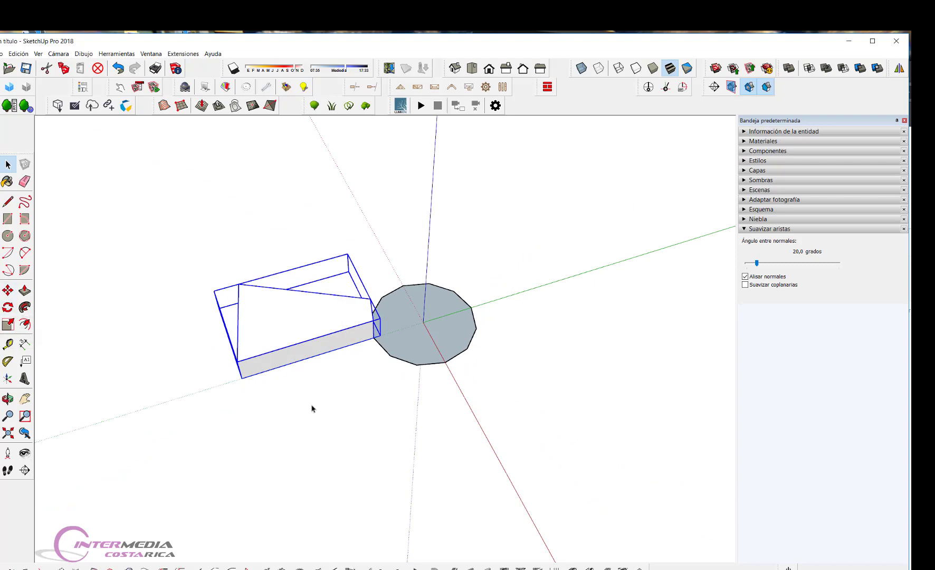
Rotate a copy of the step about the post's centre, starting from its outer corner.
key(q)
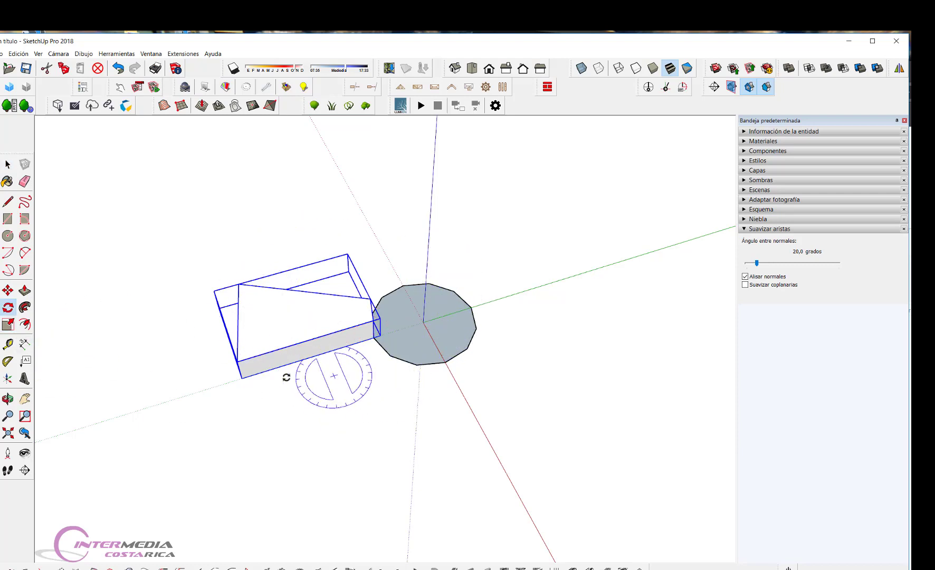
scroll(288, 377, up, 1)
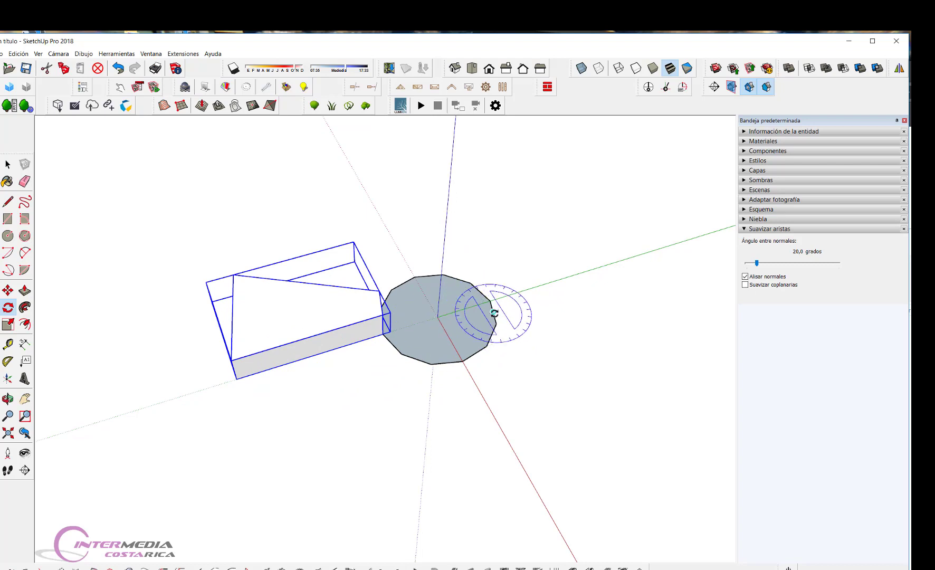
click(438, 316)
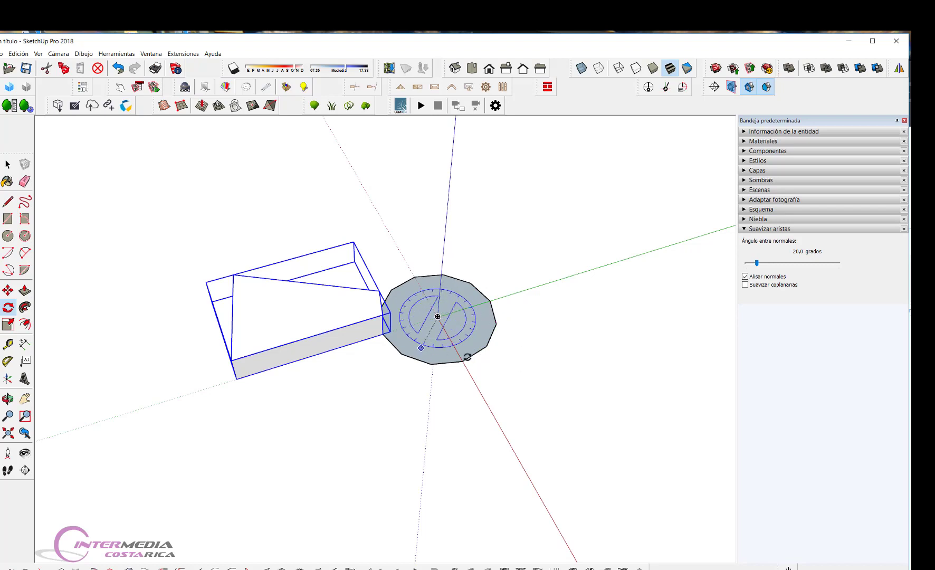
scroll(533, 320, down, 2)
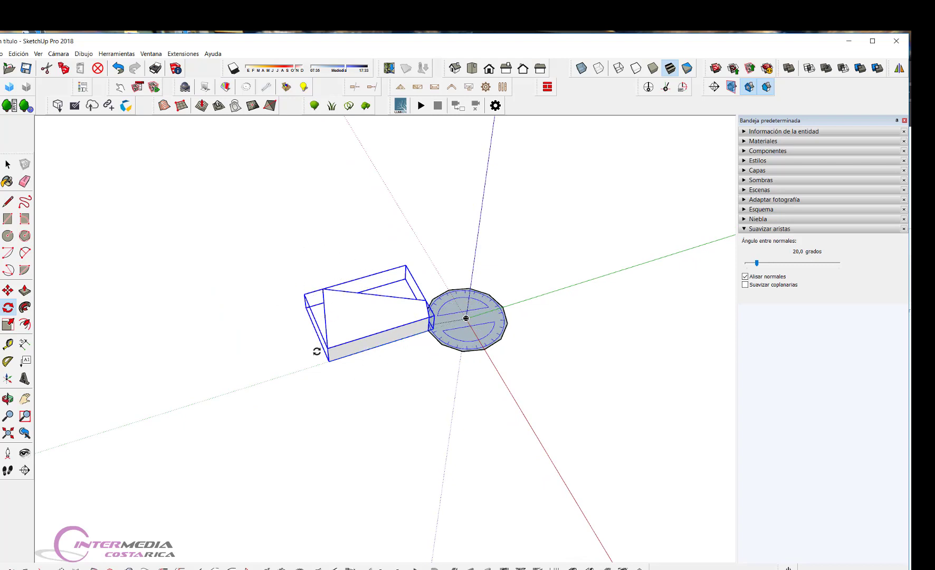
mouse_move(317, 351)
middle_down()
mouse_move(354, 380)
mouse_move(603, 396)
mouse_move(443, 370)
middle_up()
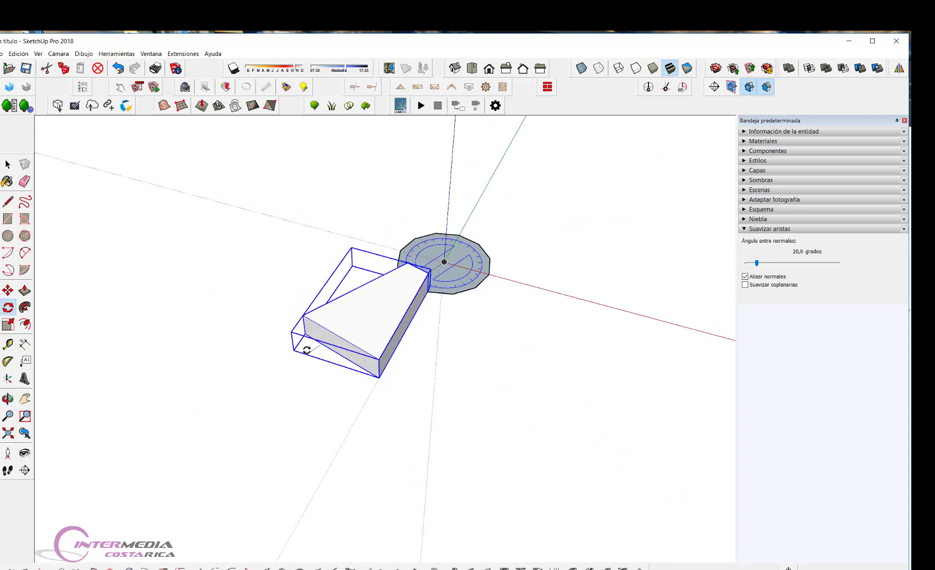
scroll(307, 333, up, 2)
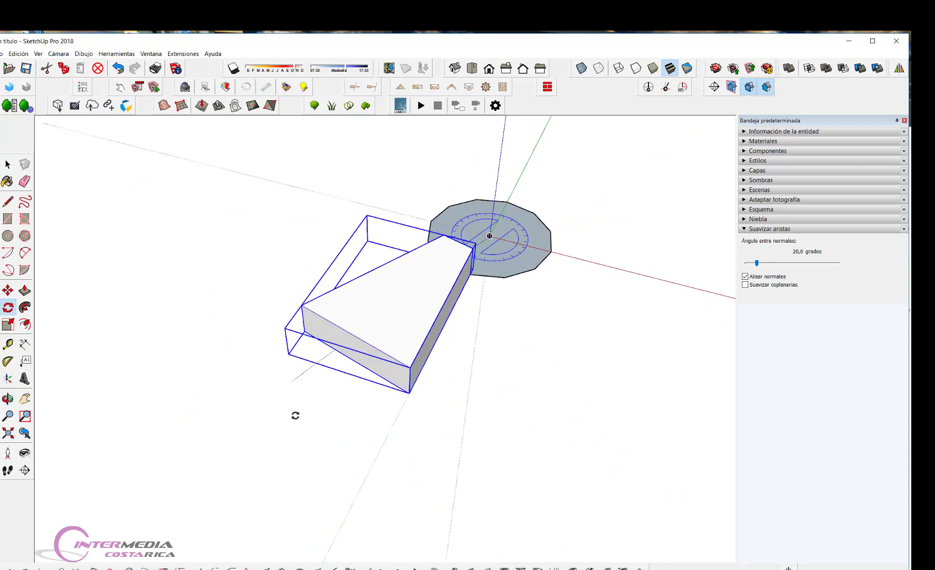
click(308, 330)
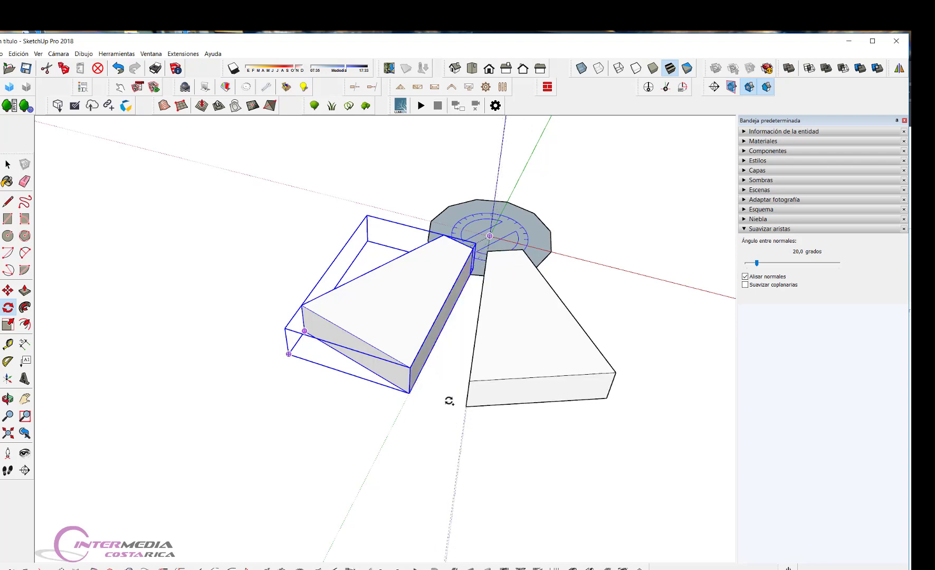
scroll(403, 382, up, 2)
scroll(382, 382, up, 3)
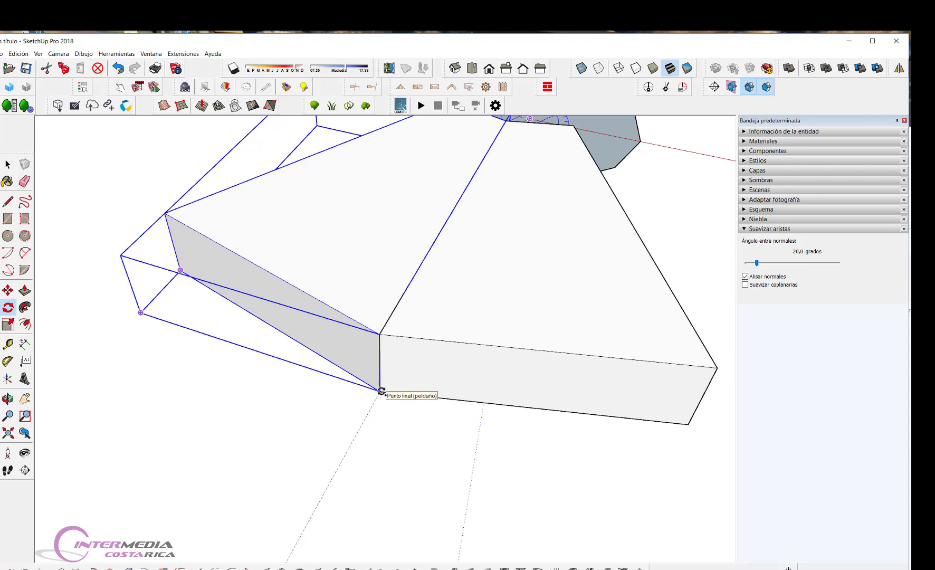
scroll(374, 399, down, 3)
scroll(374, 399, down, 1)
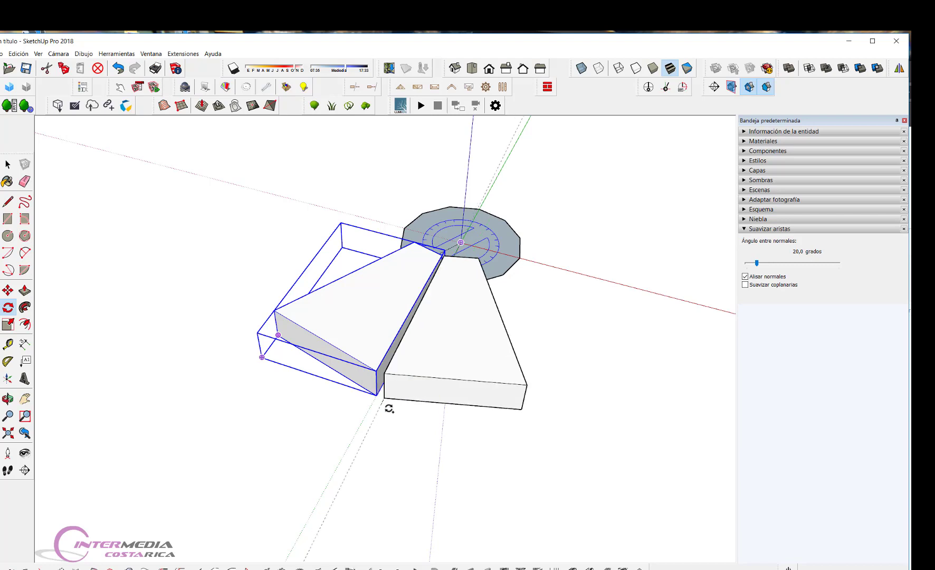
scroll(373, 399, up, 1)
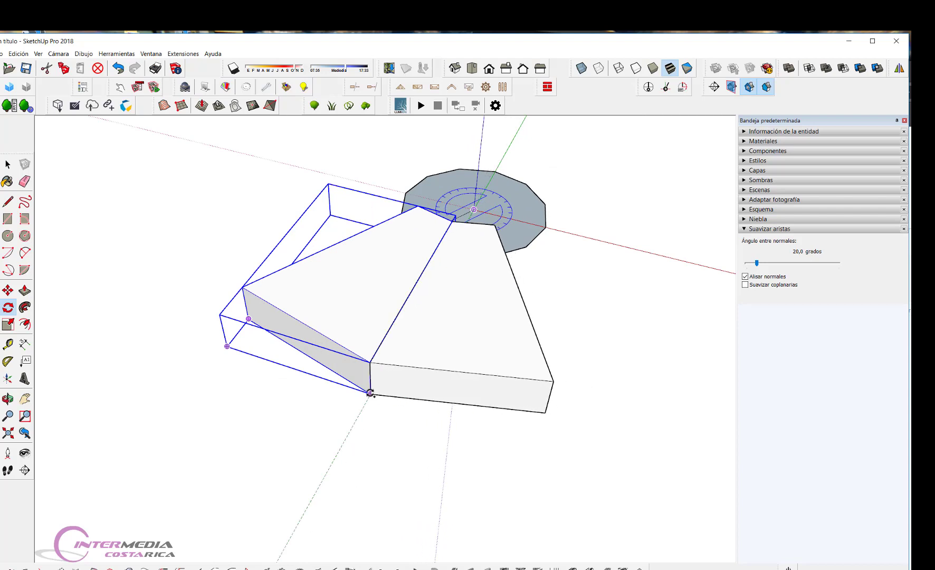
Undo the rotated step copy, leaving only the single peldaño step.
key(Escape)
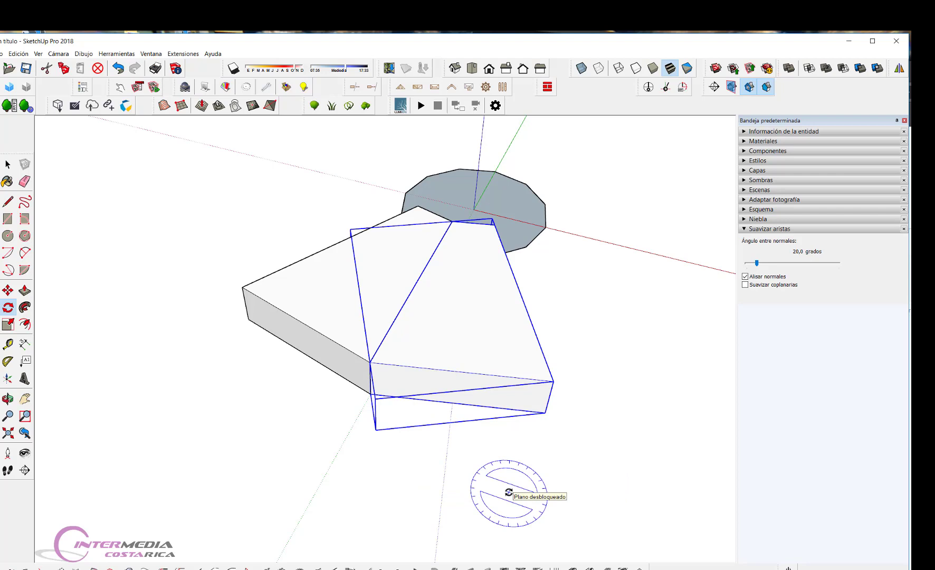
scroll(505, 460, down, 1)
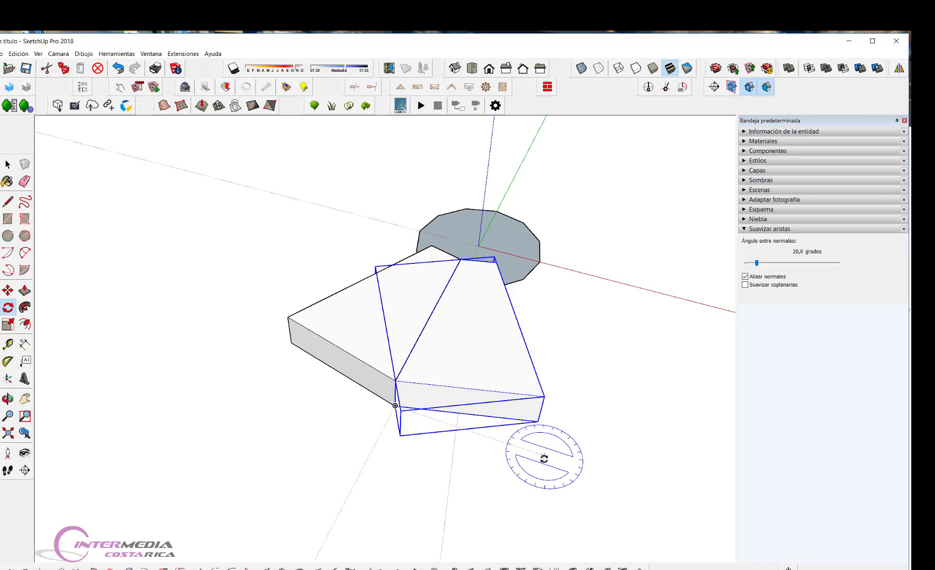
key(ctrl+z)
scroll(468, 245, up, 2)
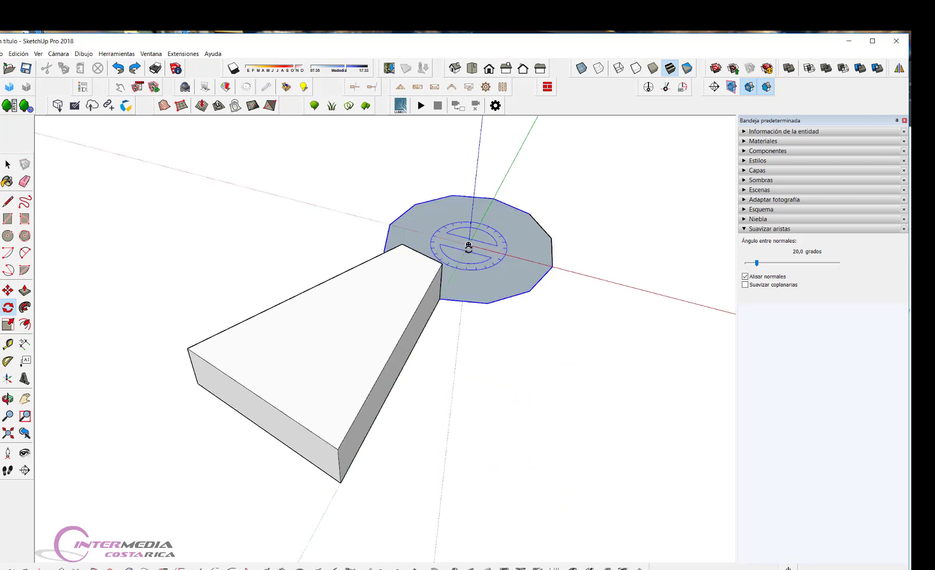
click(469, 246)
key(space)
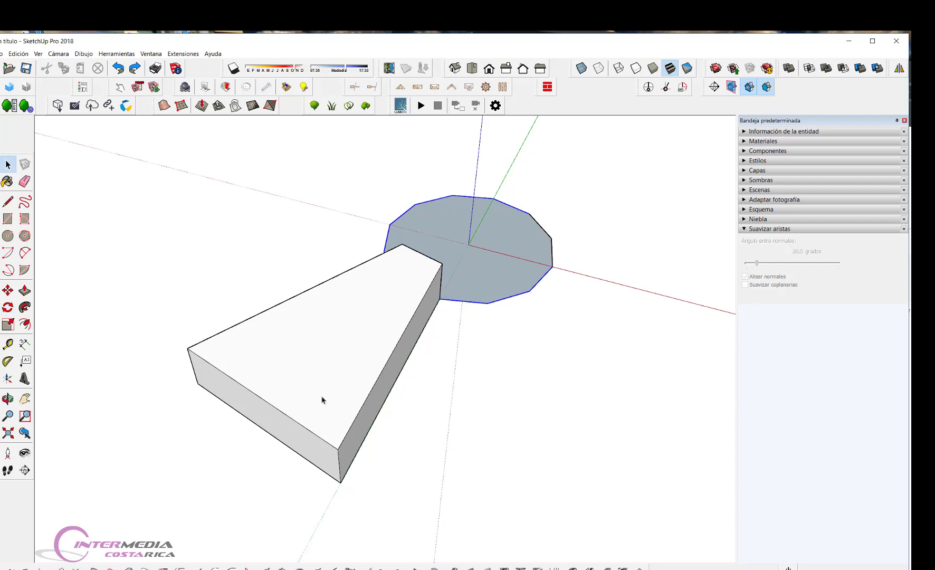
click(288, 387)
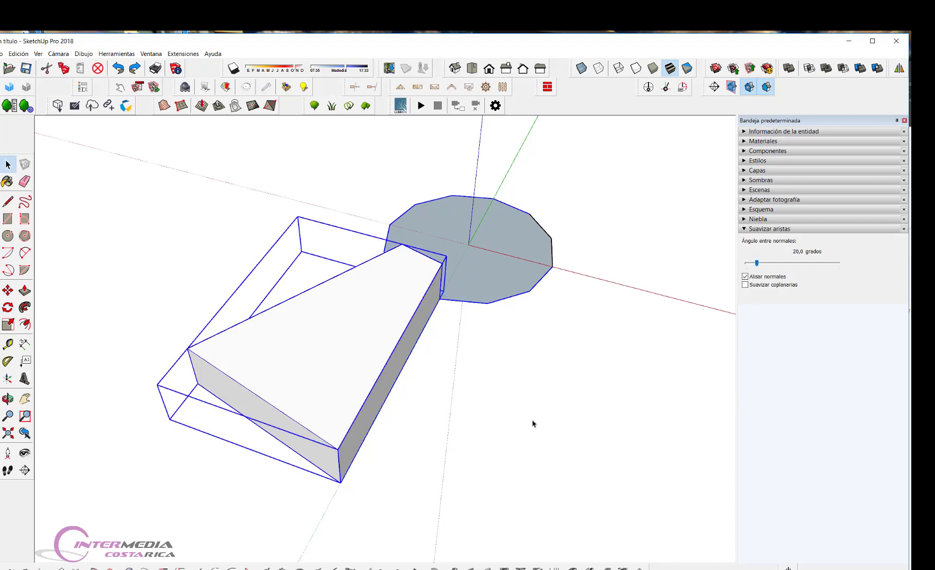
click(508, 340)
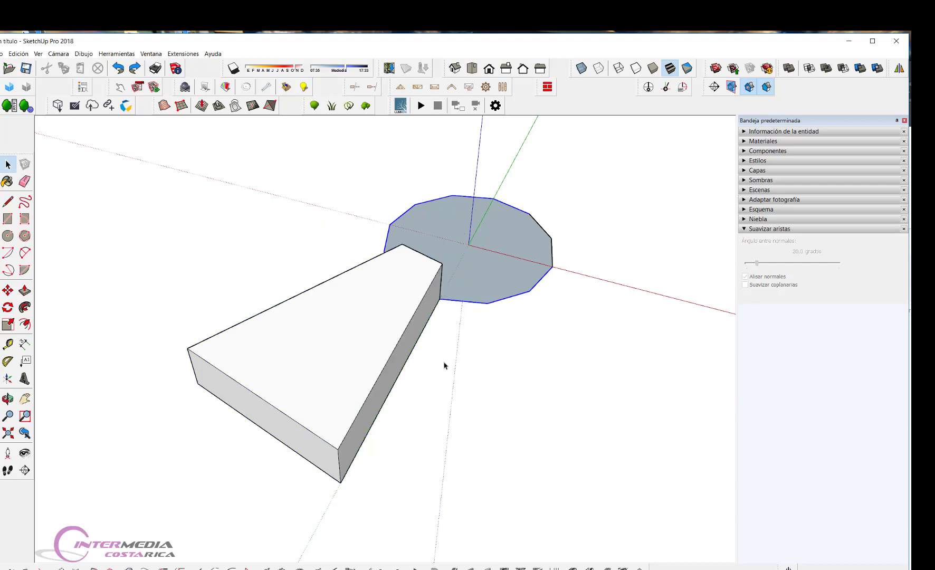
mouse_move(412, 383)
middle_down()
mouse_move(469, 388)
mouse_move(365, 422)
mouse_move(355, 415)
mouse_move(441, 414)
middle_up()
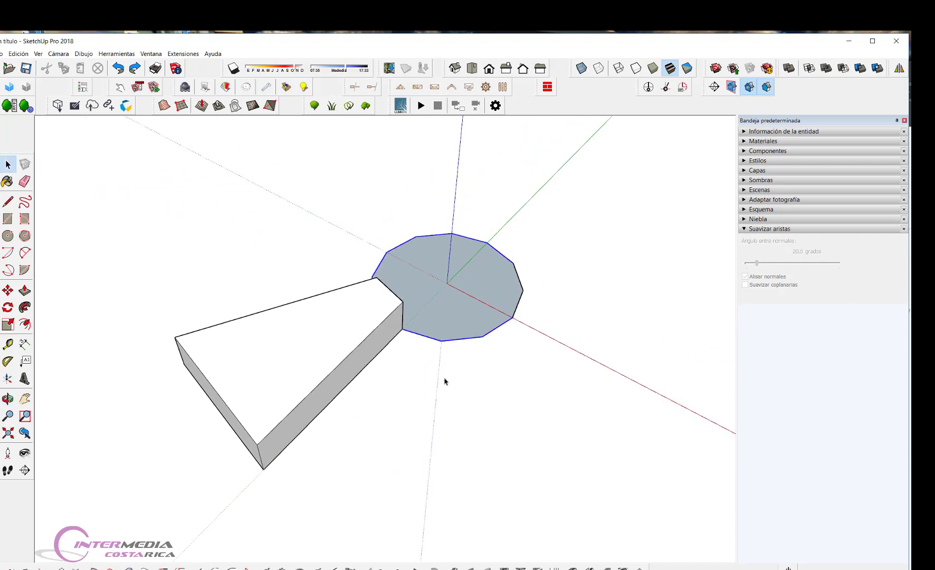
Place a rotated copy of the wedge step beside the original, pivoting on the post's centre.
click(274, 374)
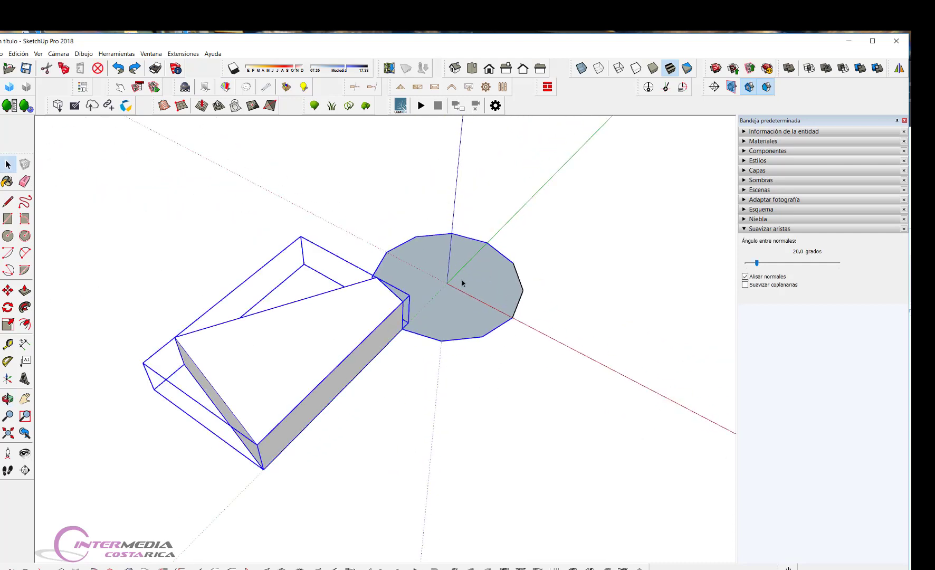
key(q)
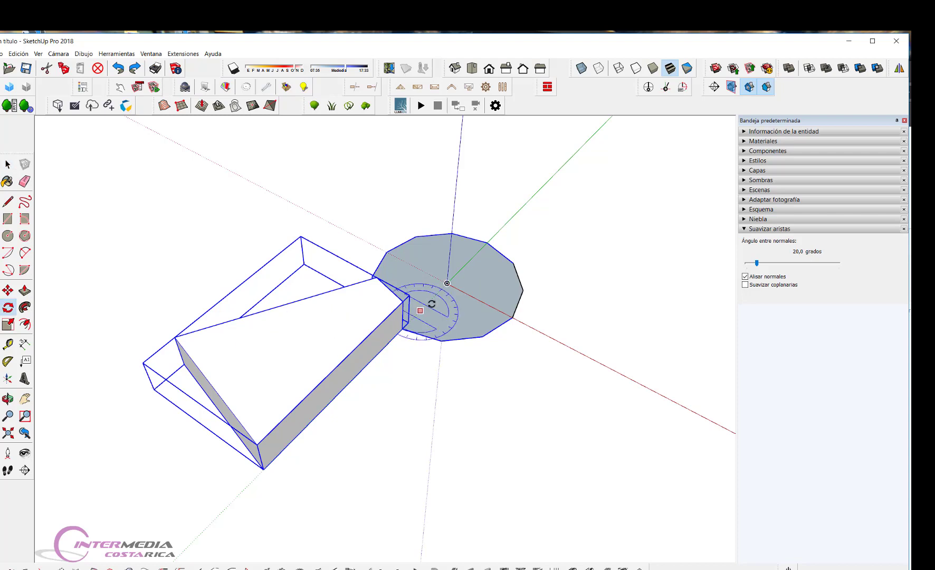
click(446, 284)
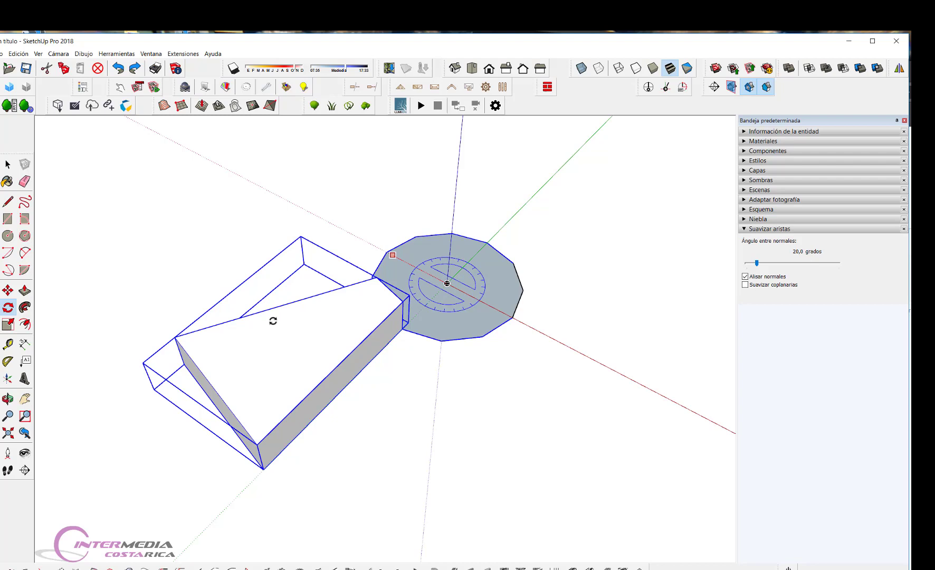
click(184, 379)
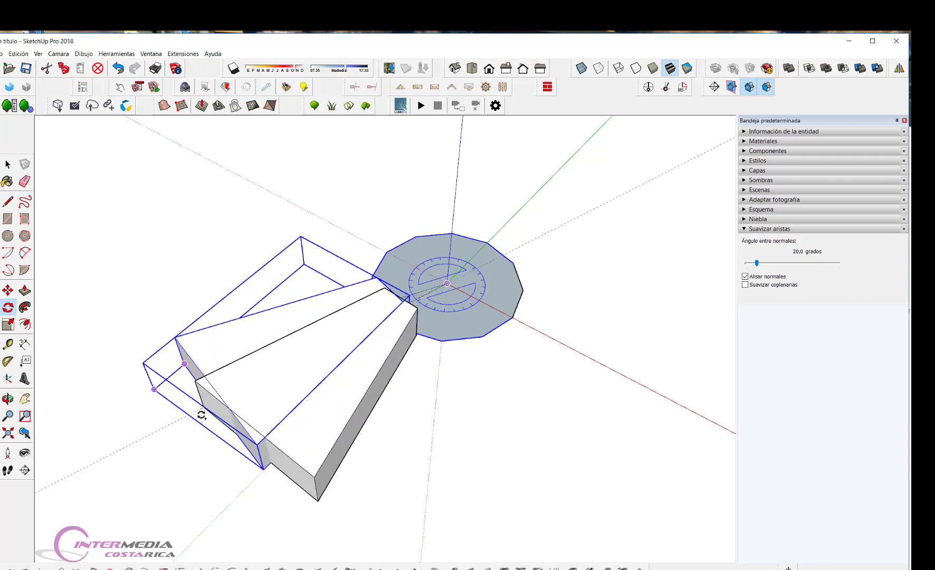
click(264, 470)
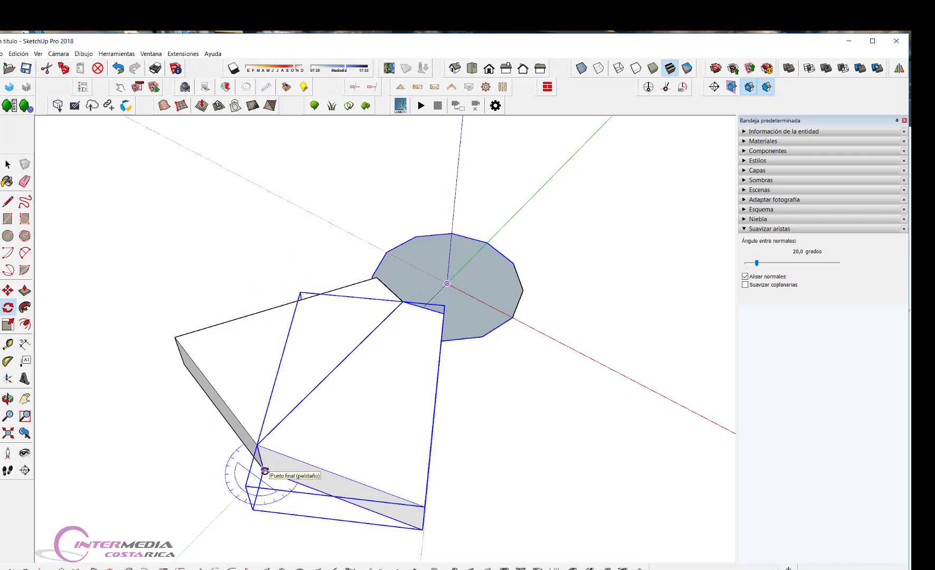
Repeat the copy with x11 to form a full ring of twelve steps.
text(x11)
key(Return)
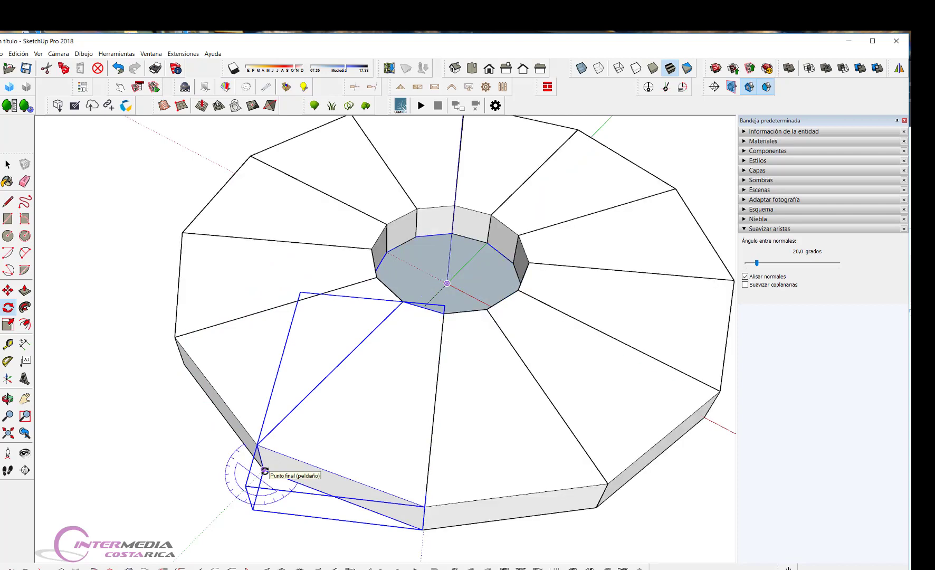
scroll(142, 504, down, 3)
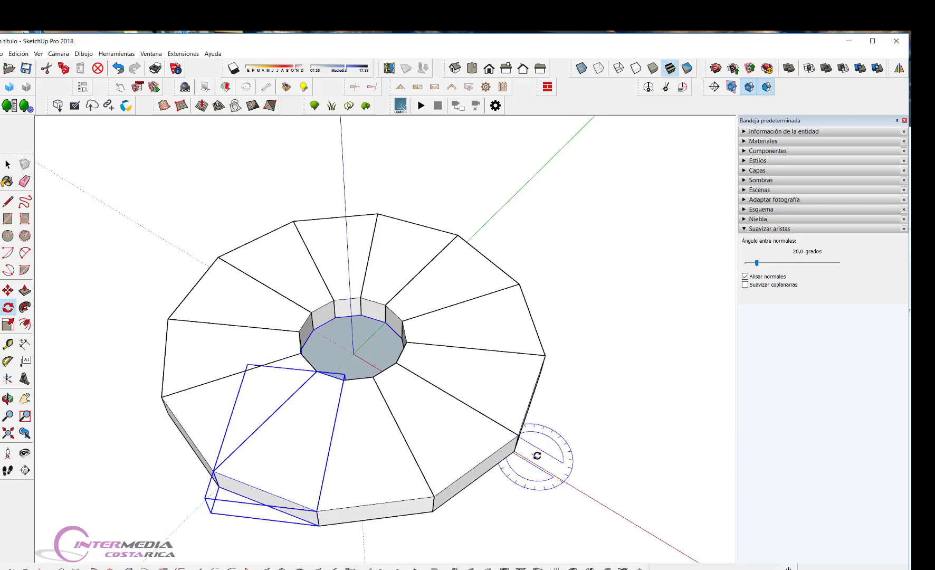
mouse_move(532, 455)
middle_down()
mouse_move(477, 388)
mouse_move(226, 234)
mouse_move(227, 125)
mouse_move(413, 118)
mouse_move(371, 387)
middle_up()
key(q)
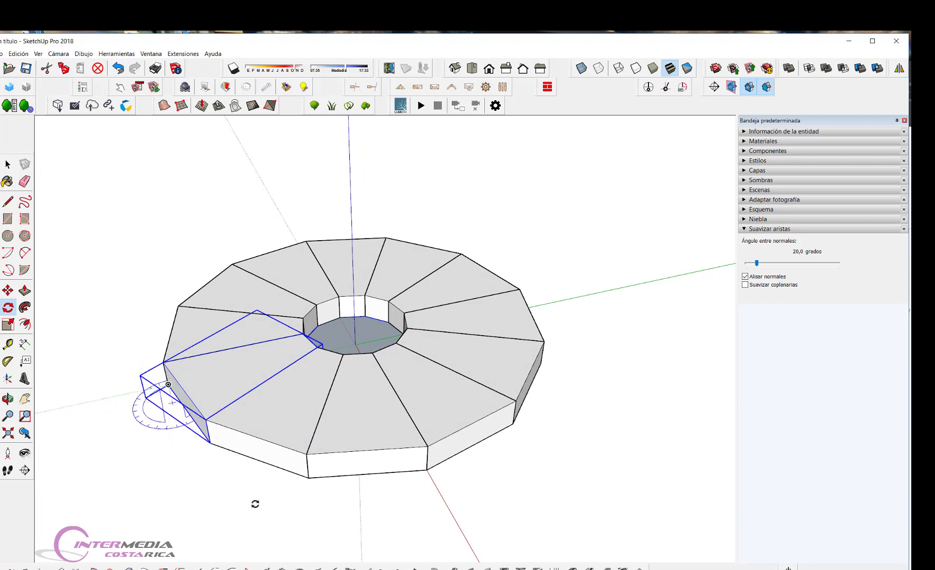
key(space)
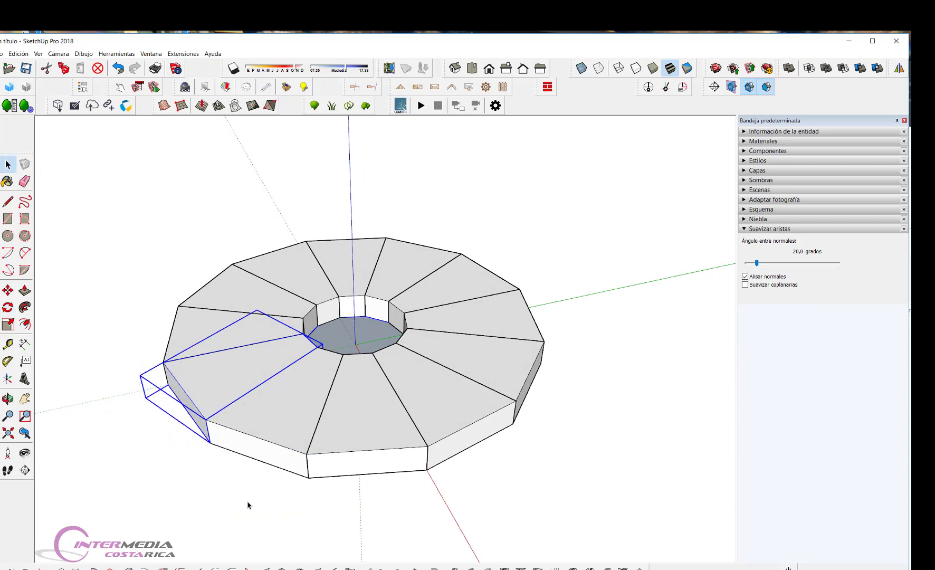
Lift the first rotated wedge above the ring, snapping it to the step's endpoint.
middle_drag(267, 492, 263, 471)
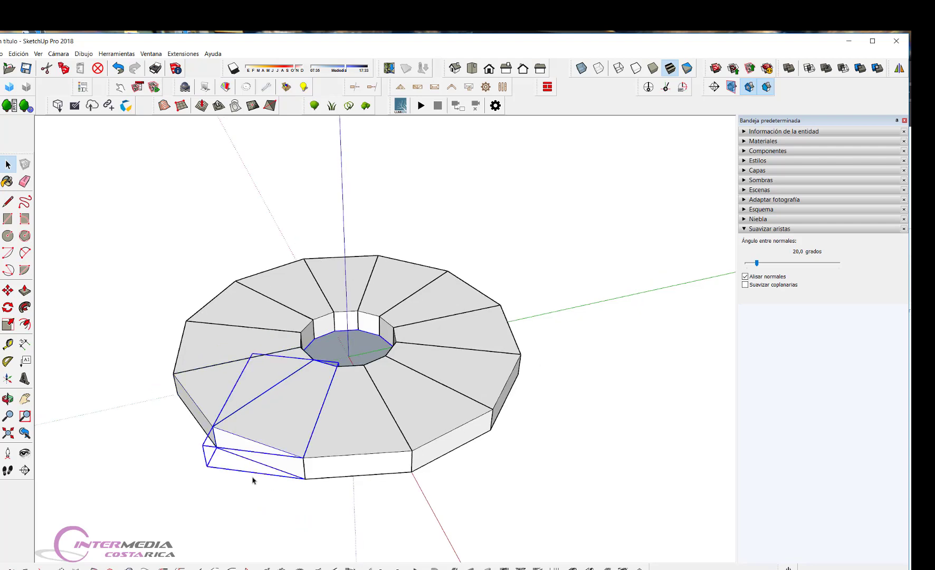
scroll(242, 496, up, 1)
scroll(239, 499, up, 2)
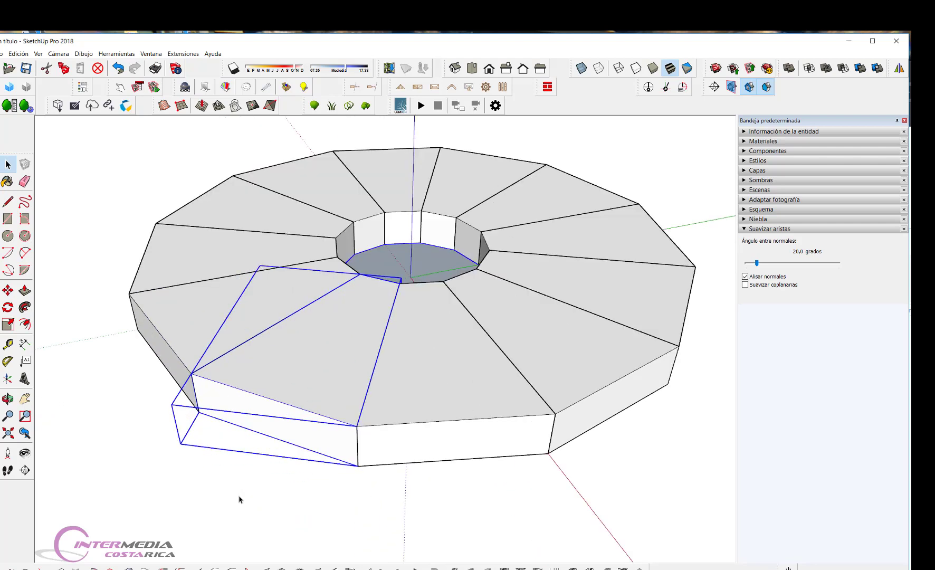
key(m)
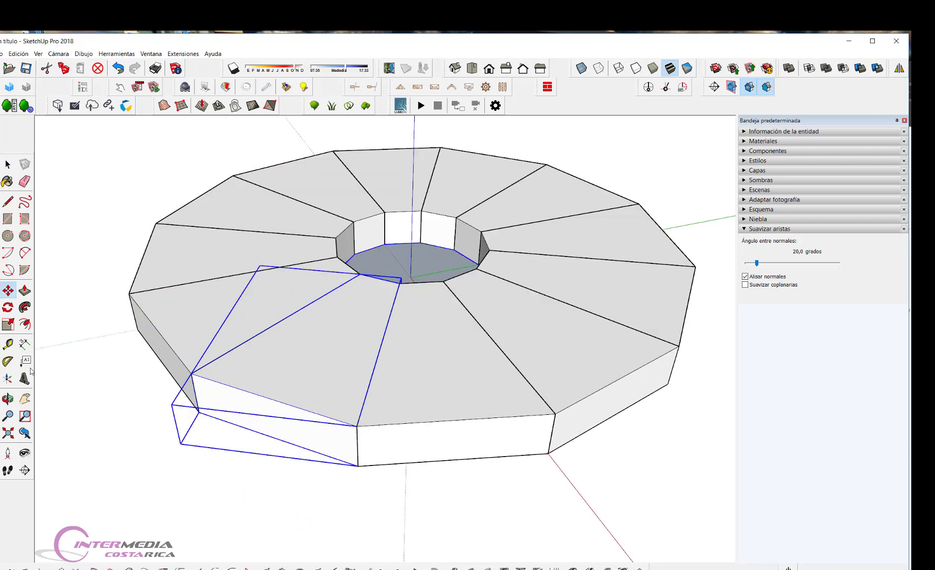
mouse_move(196, 411)
mouse_move(196, 413)
mouse_down()
mouse_move(208, 416)
mouse_move(191, 374)
mouse_up()
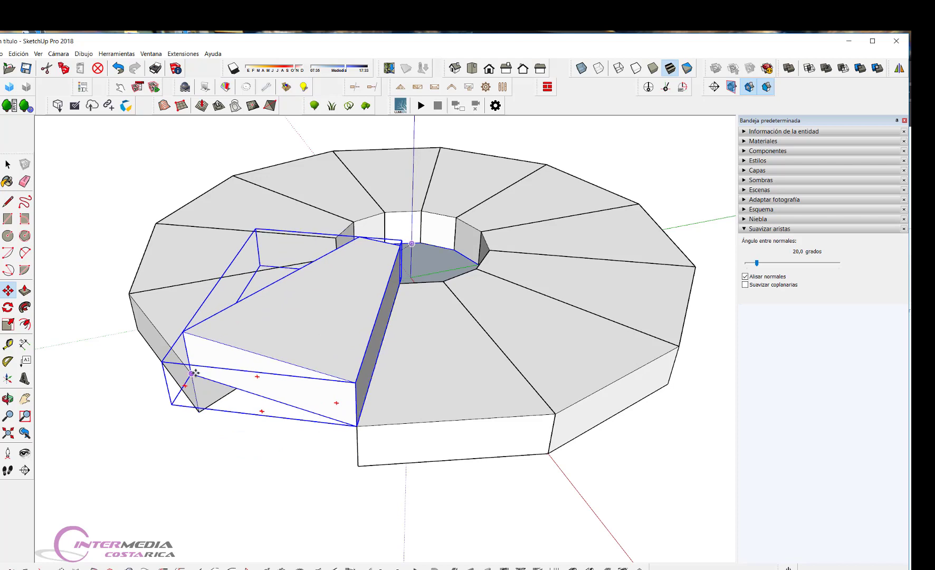
click(192, 373)
key(space)
Raise the front lower wedge up over the ring as the next step.
click(405, 433)
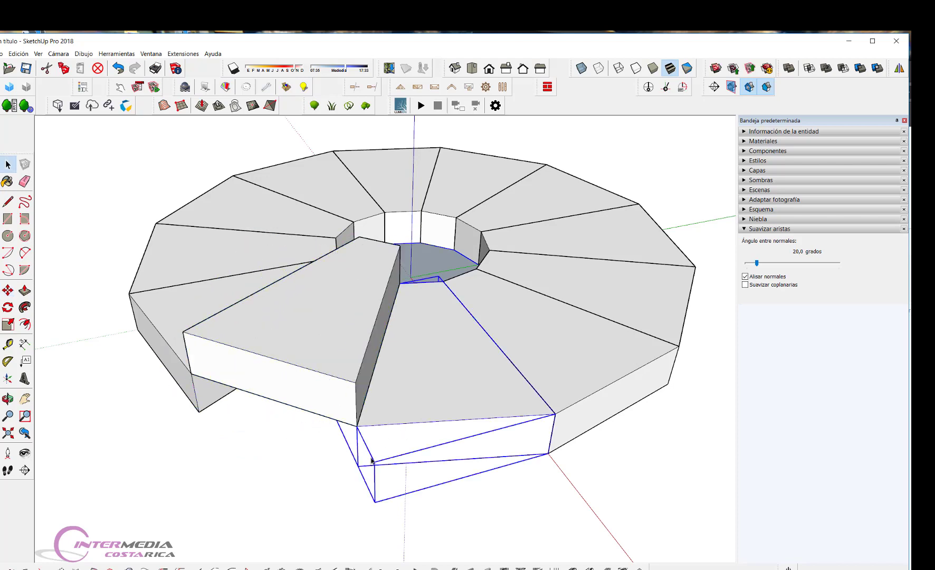
key(m)
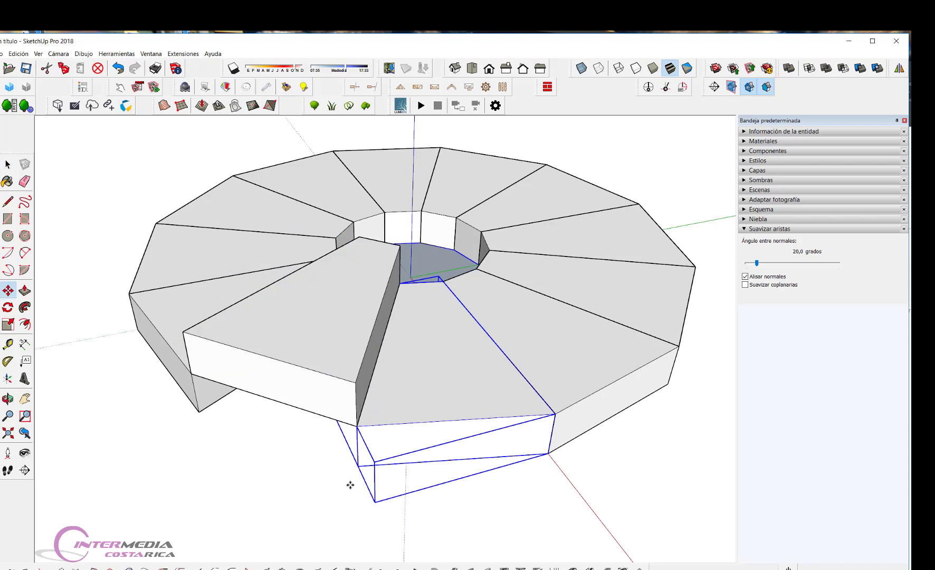
drag(361, 469, 355, 382)
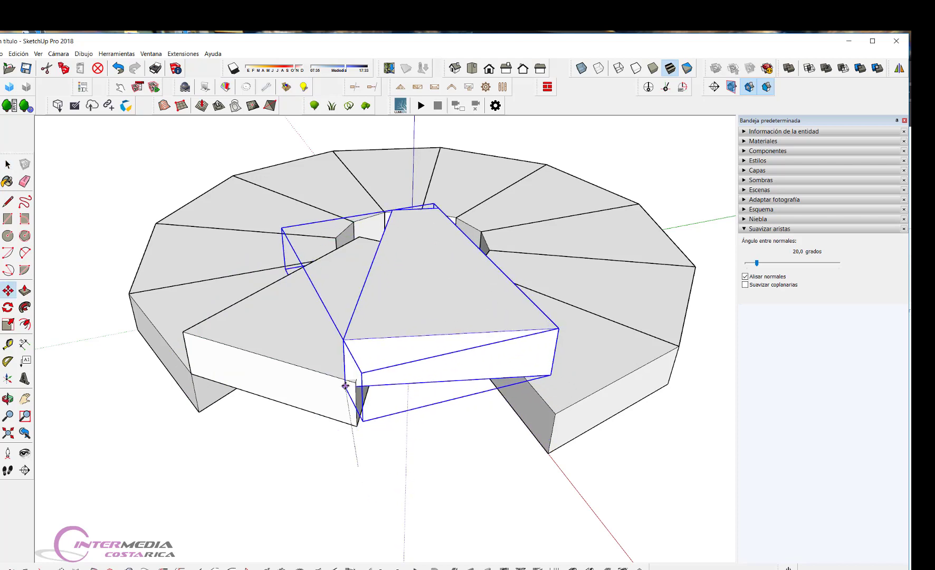
scroll(345, 422, down, 3)
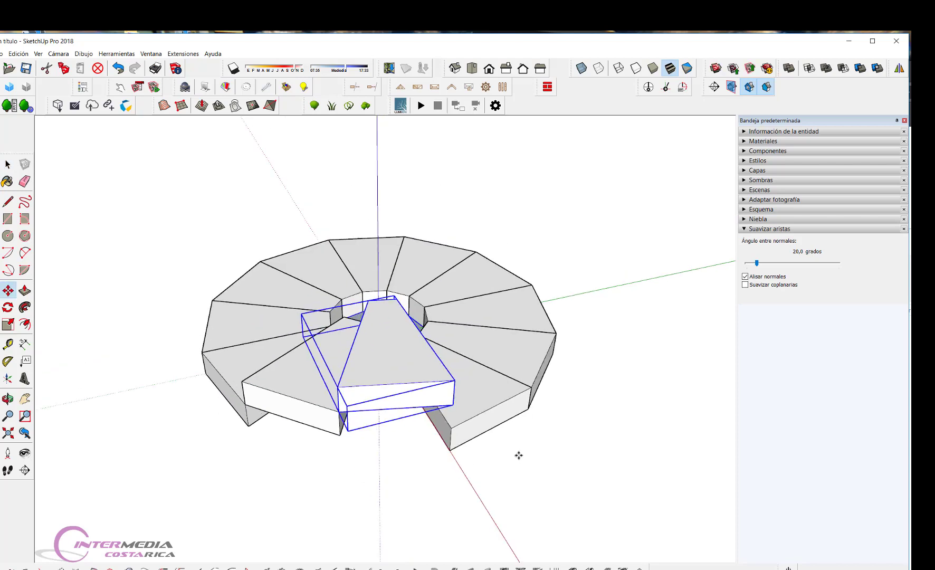
middle_drag(522, 455, 322, 458)
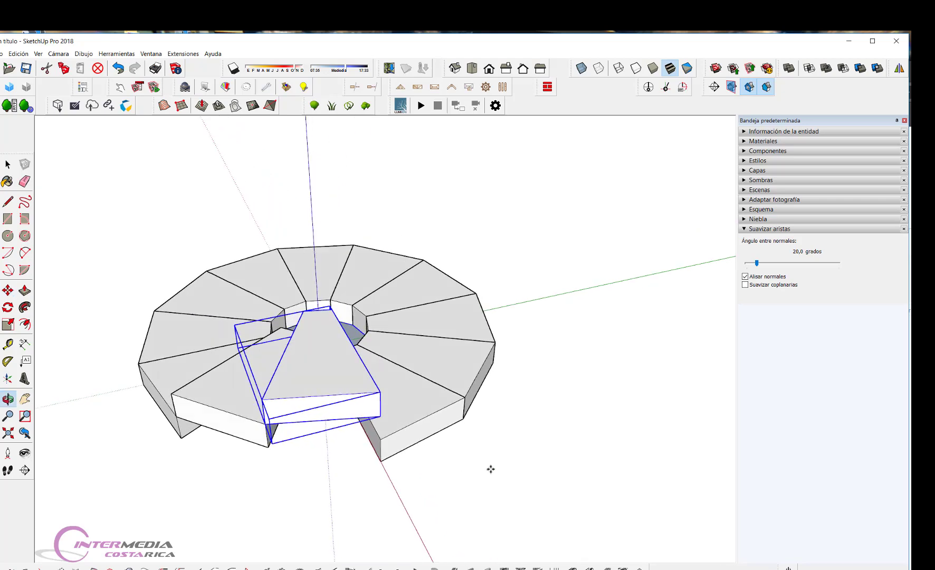
scroll(266, 443, up, 2)
scroll(258, 434, up, 1)
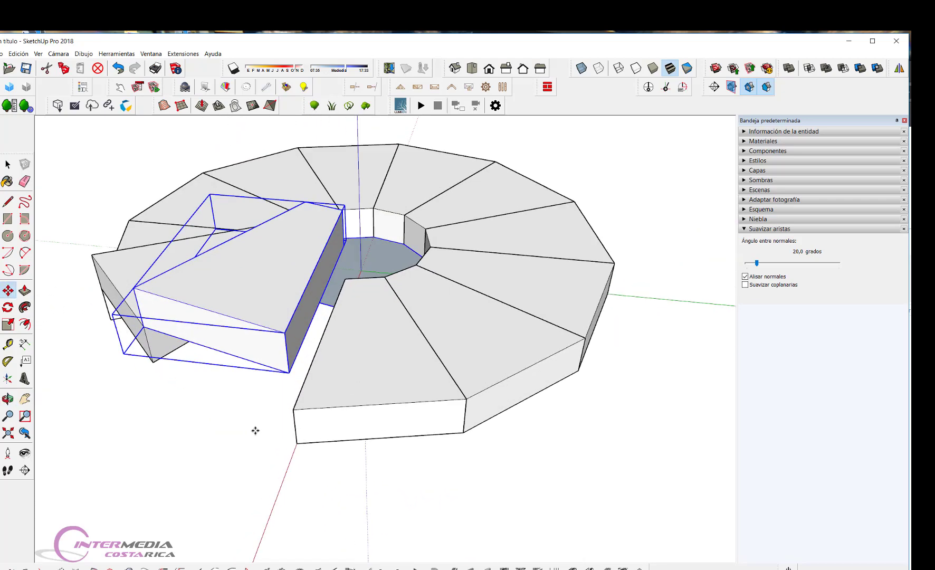
key(space)
Raise the next front wedge higher onto the growing stack.
click(342, 410)
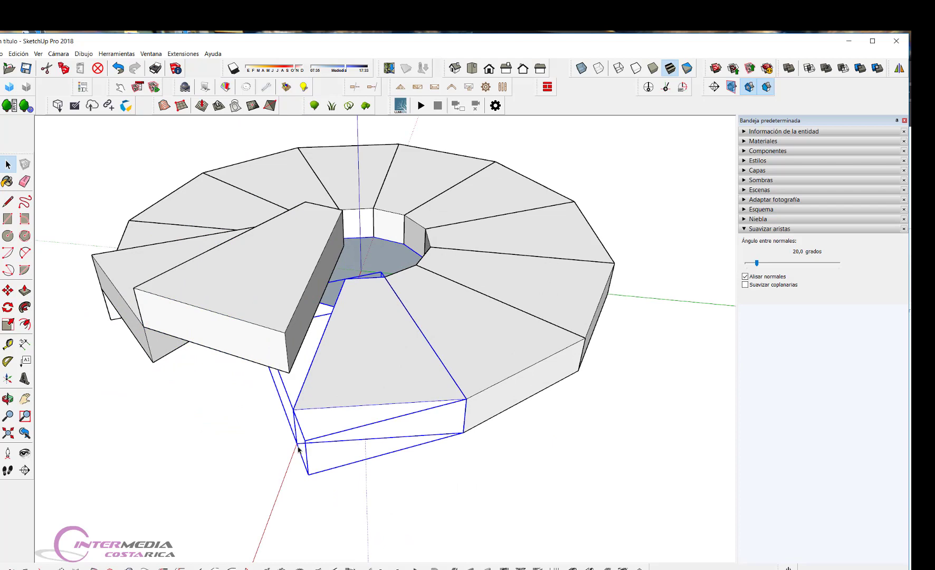
key(m)
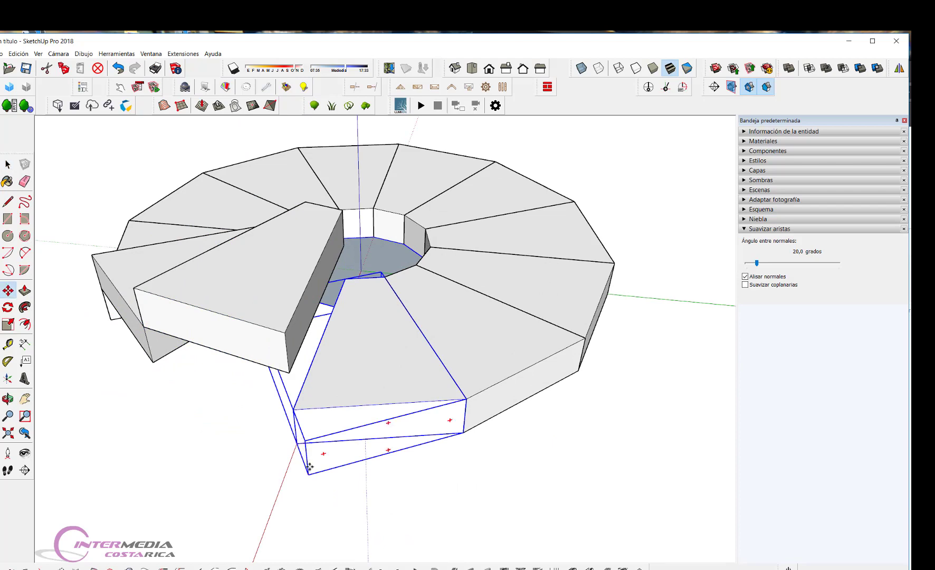
drag(296, 443, 285, 332)
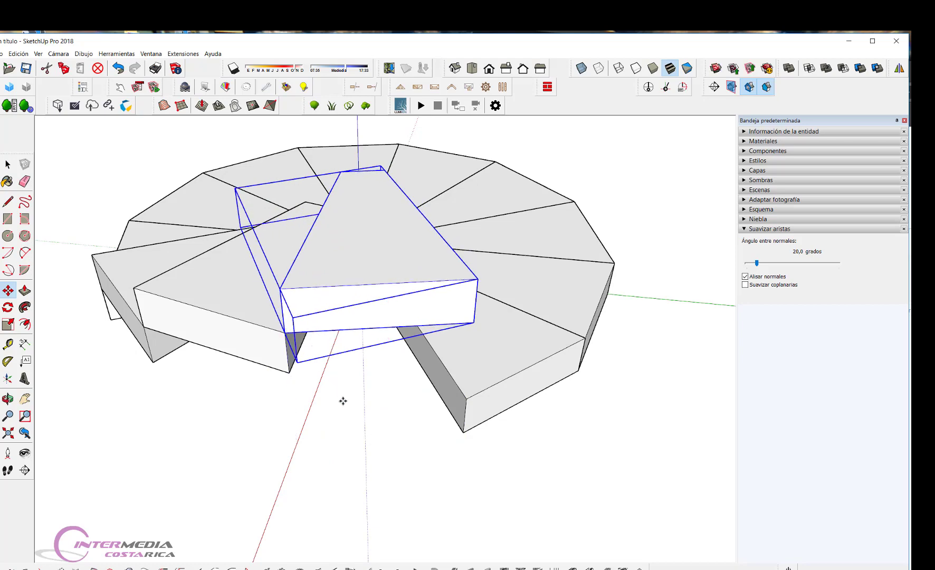
scroll(338, 407, down, 2)
mouse_move(474, 457)
middle_down()
mouse_move(409, 459)
mouse_move(378, 478)
mouse_move(244, 442)
middle_up()
Lift the front wedge by its outer corner one step higher onto the stack.
scroll(288, 418, up, 3)
key(space)
click(325, 364)
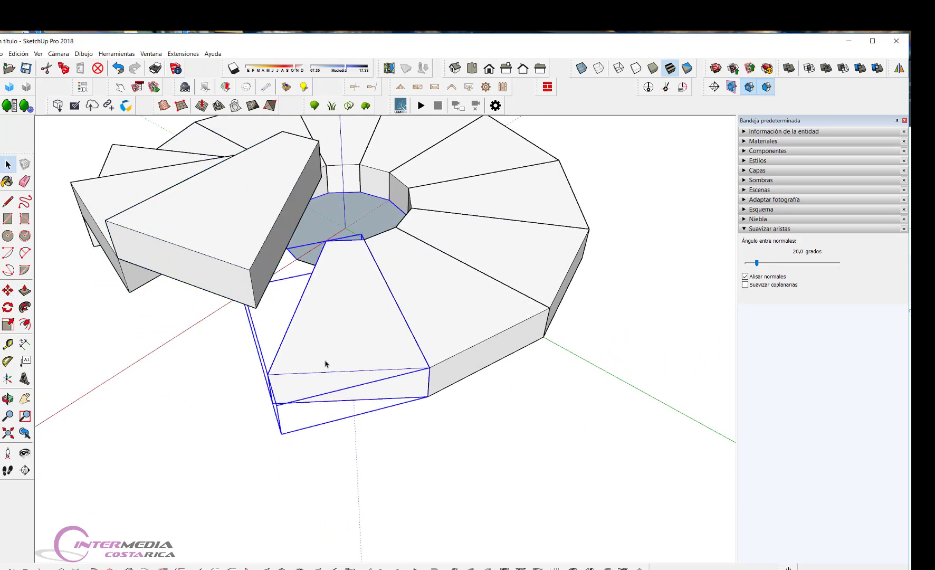
key(m)
click(274, 404)
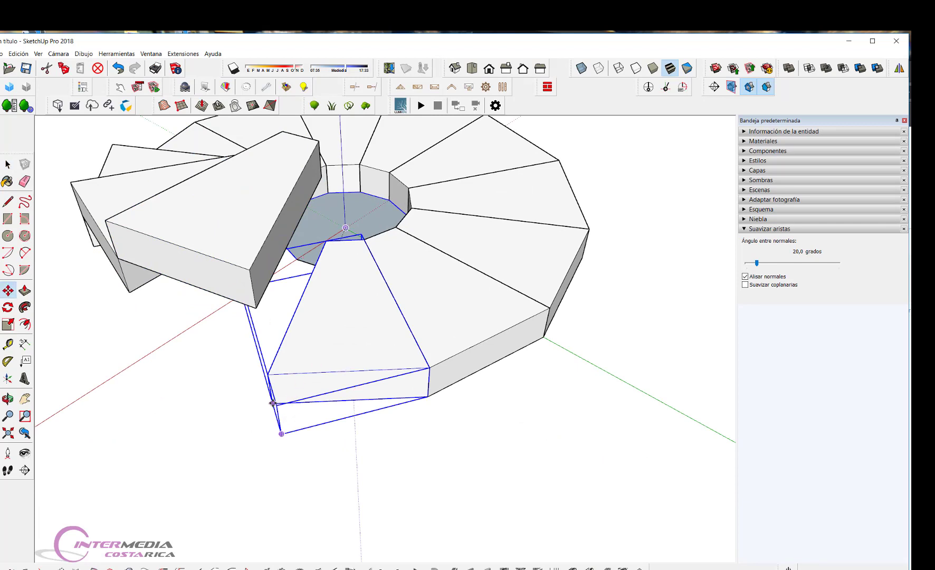
click(265, 279)
scroll(413, 411, down, 5)
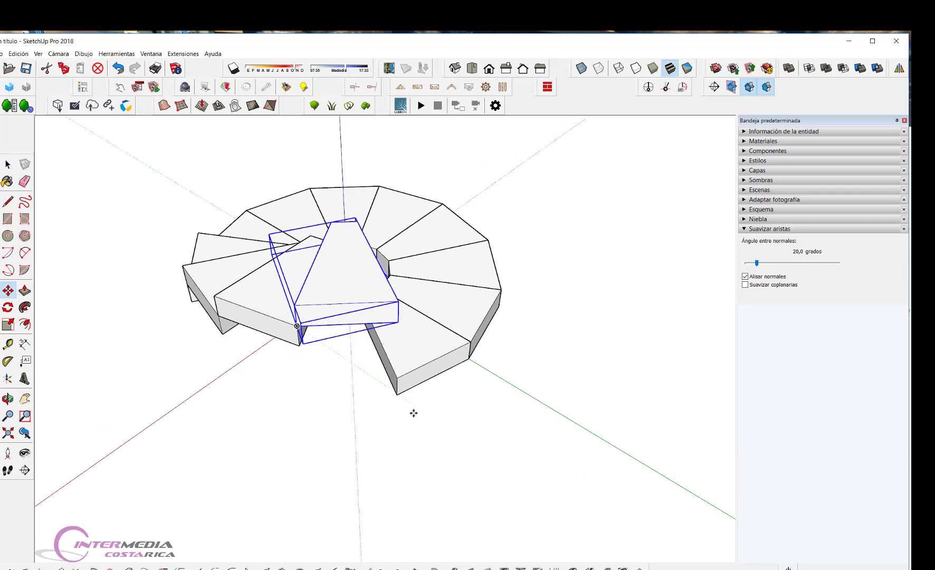
Move the front-right wedge up into place as the next stair step.
key(space)
click(406, 373)
scroll(425, 385, up, 3)
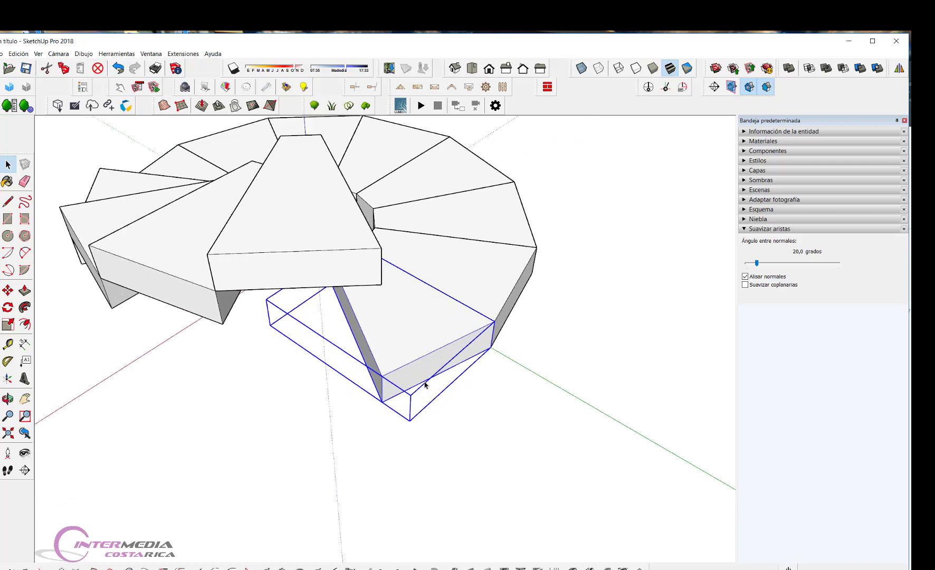
key(m)
click(381, 402)
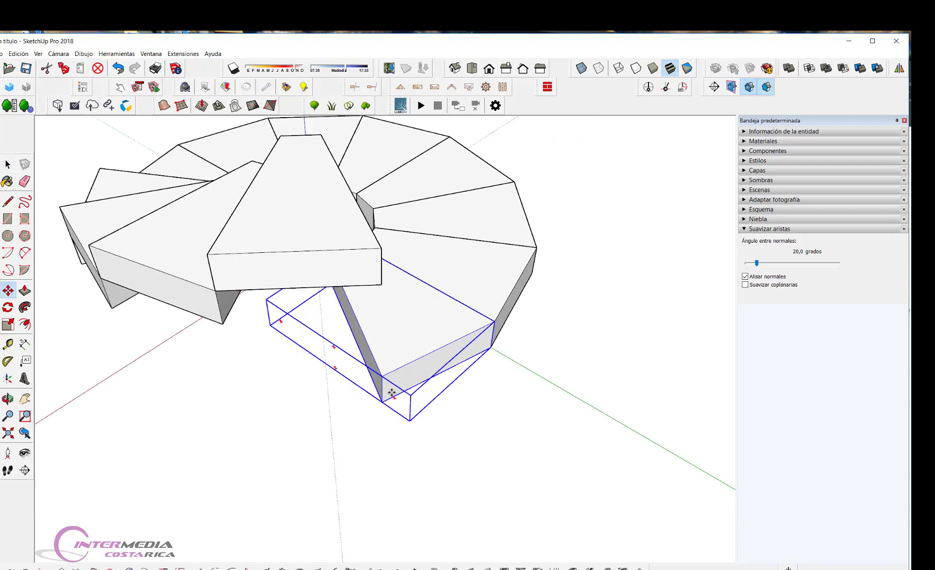
click(391, 266)
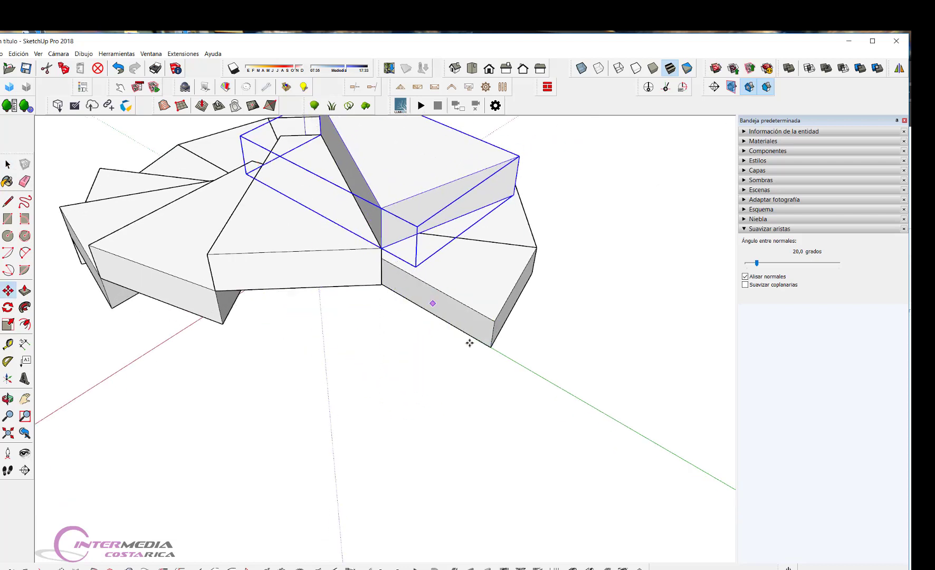
scroll(509, 350, down, 3)
mouse_move(509, 350)
middle_down()
mouse_move(507, 384)
mouse_move(478, 411)
mouse_move(188, 464)
mouse_move(452, 379)
middle_up()
Lift another front wedge above the stair, then check it from high and low views.
key(space)
scroll(369, 380, up, 1)
click(371, 376)
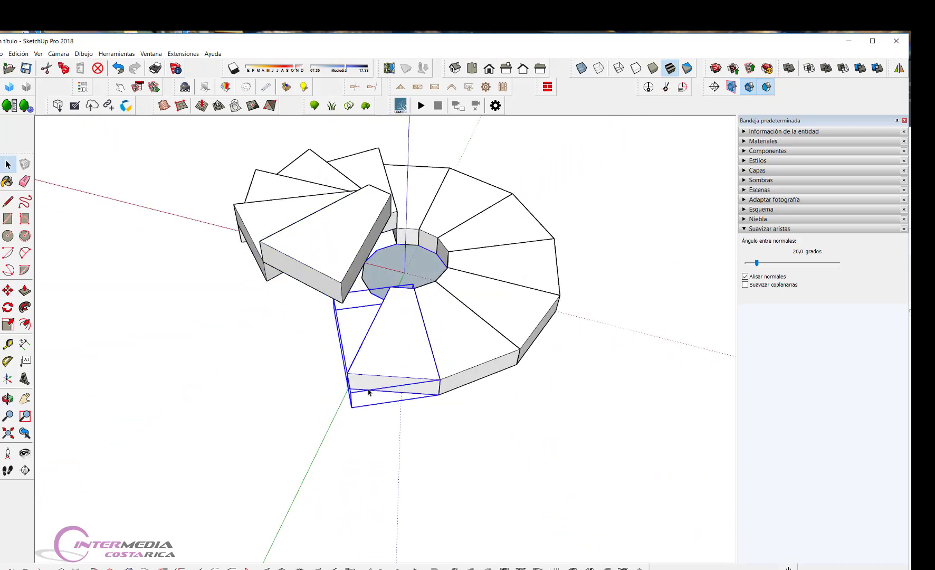
scroll(368, 389, up, 3)
scroll(367, 392, up, 1)
key(m)
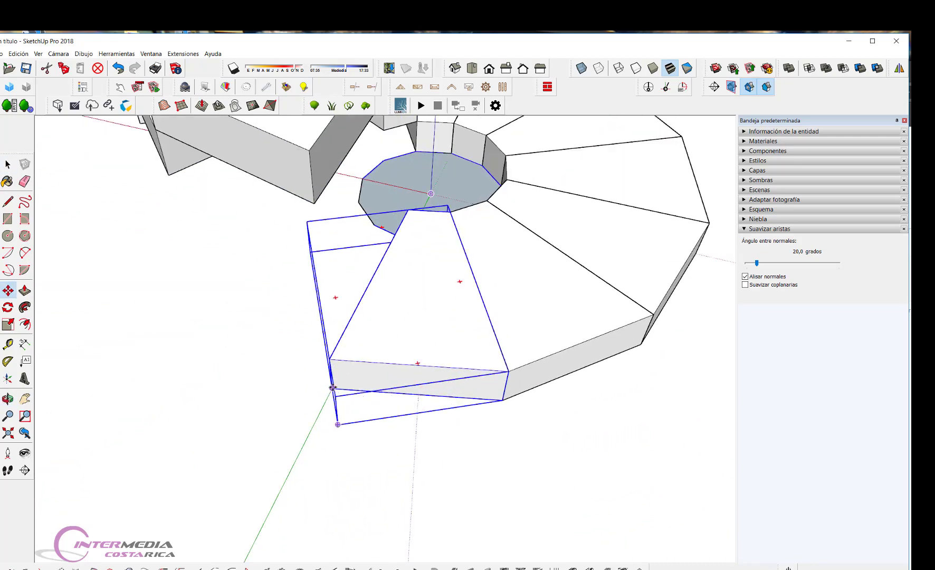
click(332, 388)
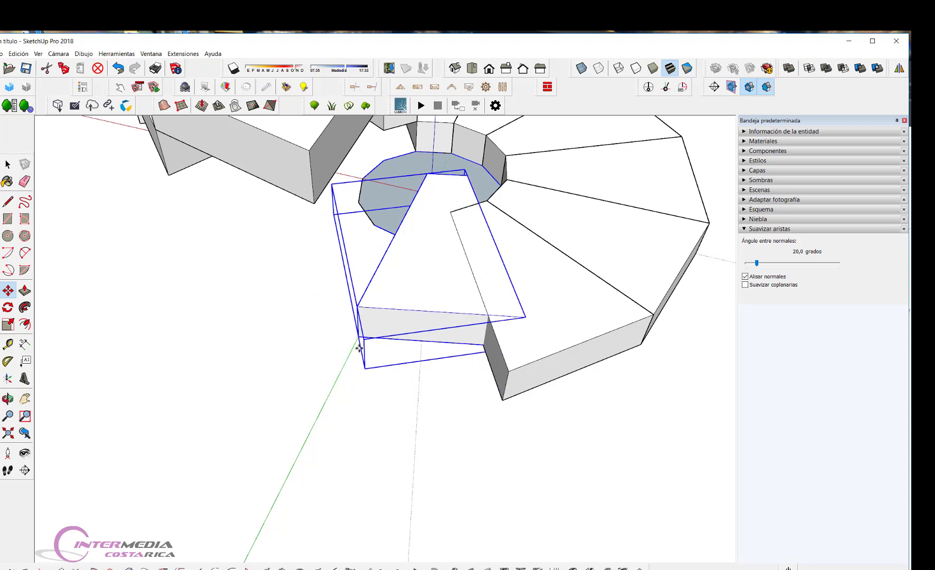
middle_drag(333, 387, 333, 250)
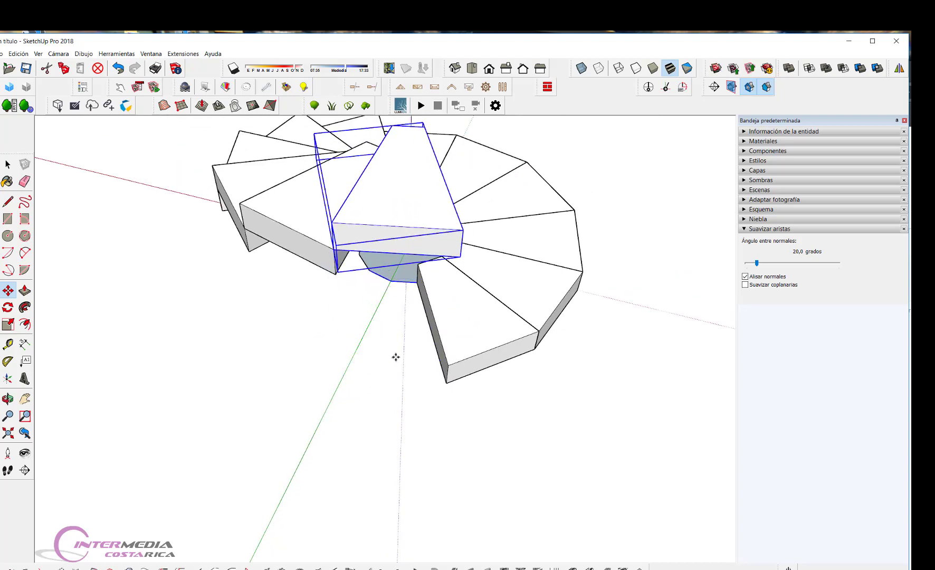
scroll(397, 357, down, 4)
mouse_move(397, 357)
middle_down()
mouse_move(461, 421)
mouse_move(127, 464)
mouse_move(335, 377)
middle_up()
key(space)
mouse_move(394, 389)
middle_down()
mouse_move(496, 382)
mouse_move(324, 498)
mouse_move(589, 367)
mouse_move(283, 443)
mouse_move(328, 416)
middle_up()
Move the bottom step from its corner onto the top of the stair.
click(337, 378)
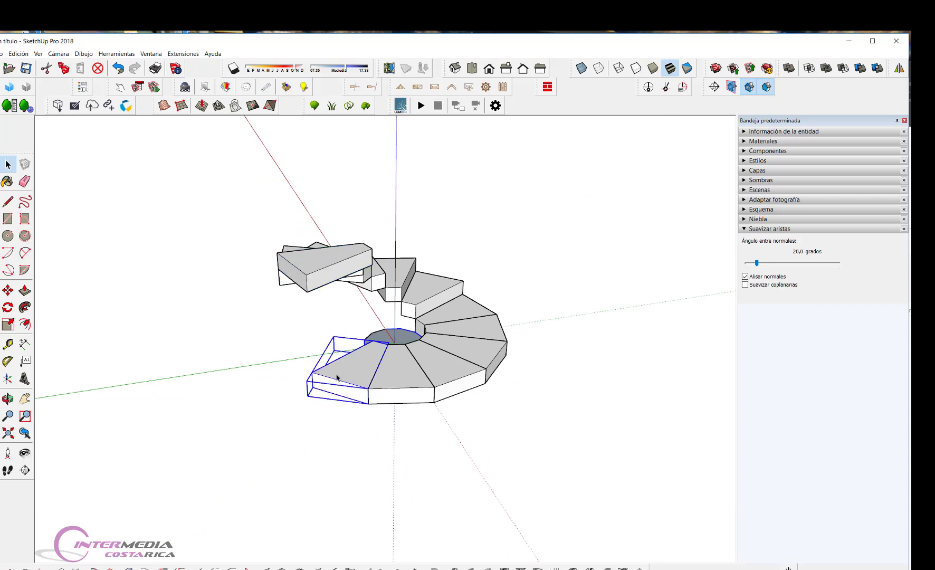
key(m)
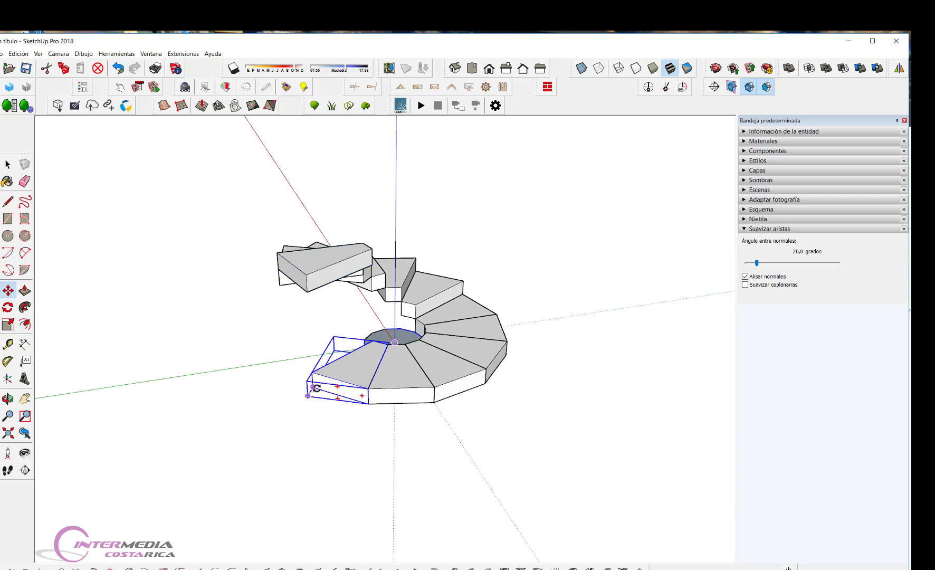
click(314, 386)
click(302, 280)
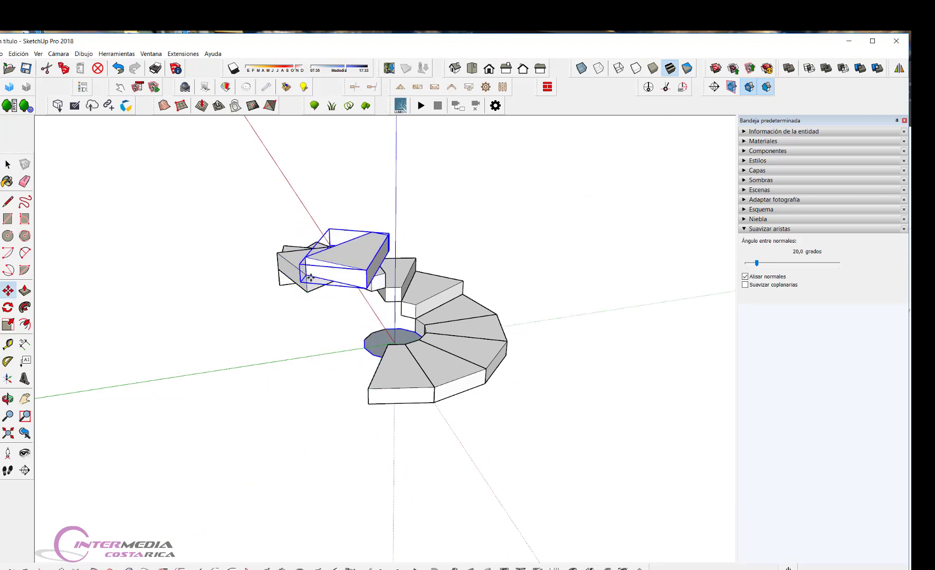
key(space)
Lift the next bottom step up so it sits on the top step.
click(388, 393)
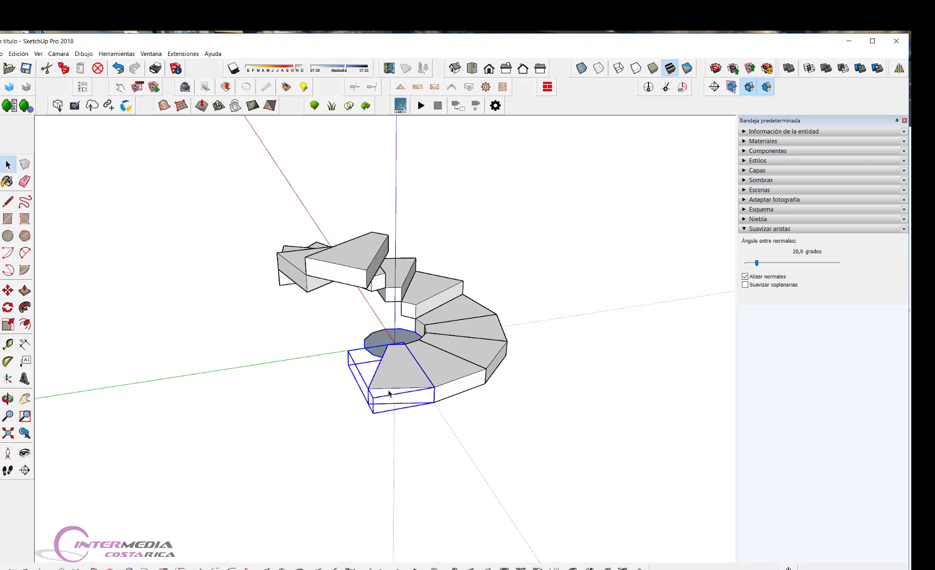
key(m)
click(369, 404)
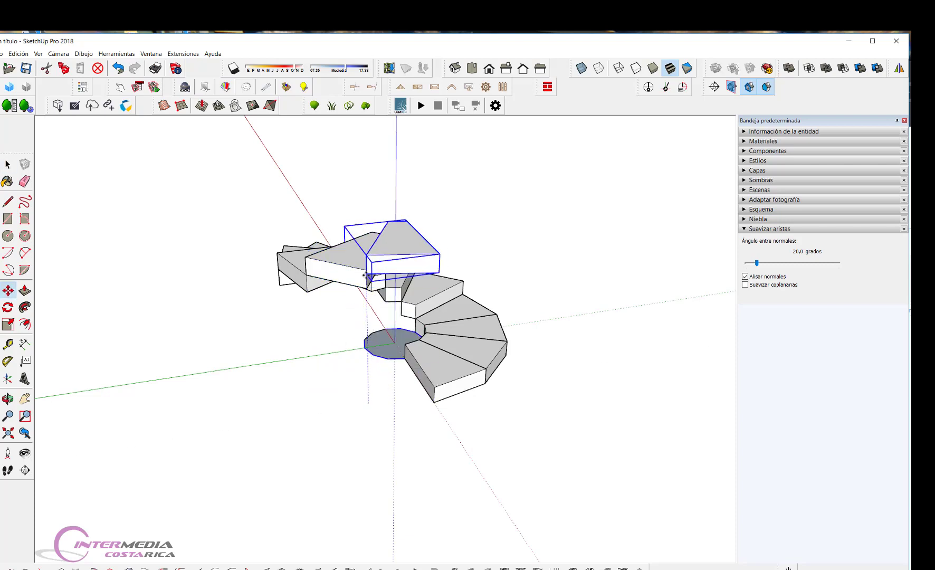
click(367, 269)
key(space)
Pick up another bottom step by its corner, viewing the stair from another side.
click(444, 389)
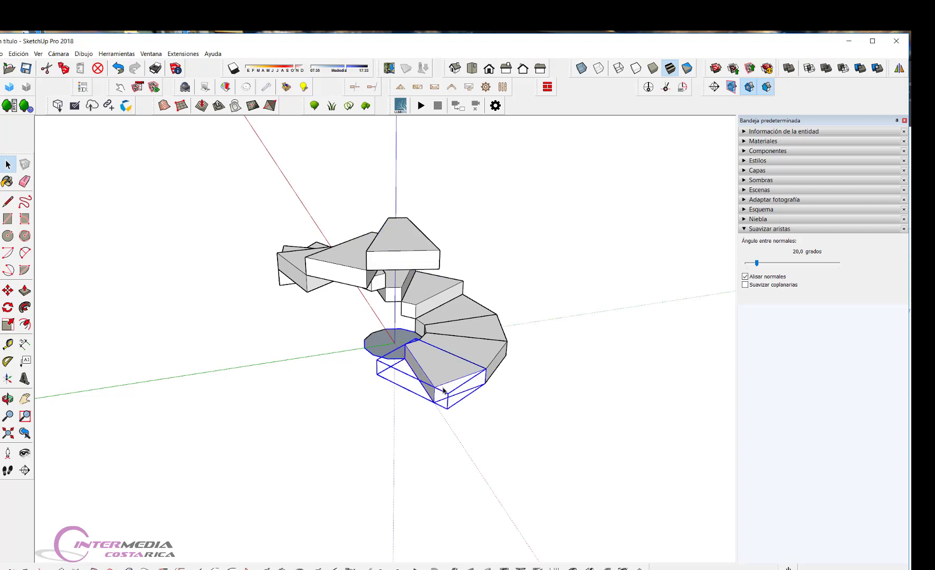
key(m)
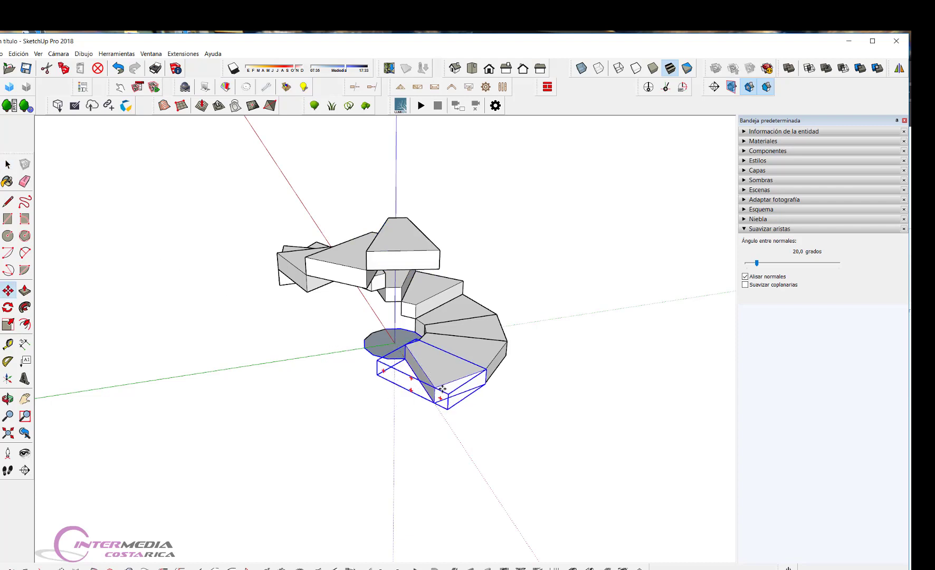
click(434, 402)
scroll(547, 346, down, 2)
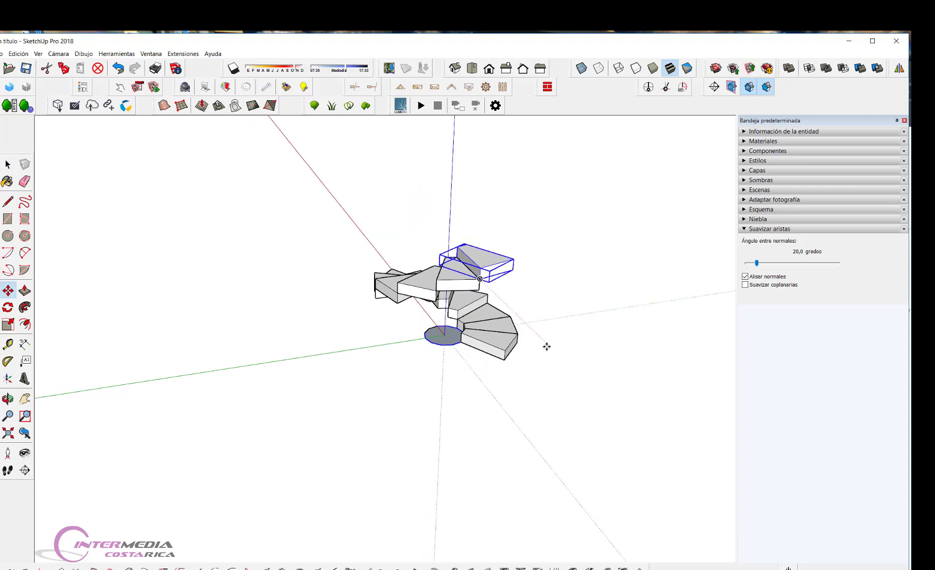
mouse_move(582, 362)
middle_down()
mouse_move(572, 388)
mouse_move(263, 426)
mouse_move(402, 421)
middle_up()
key(space)
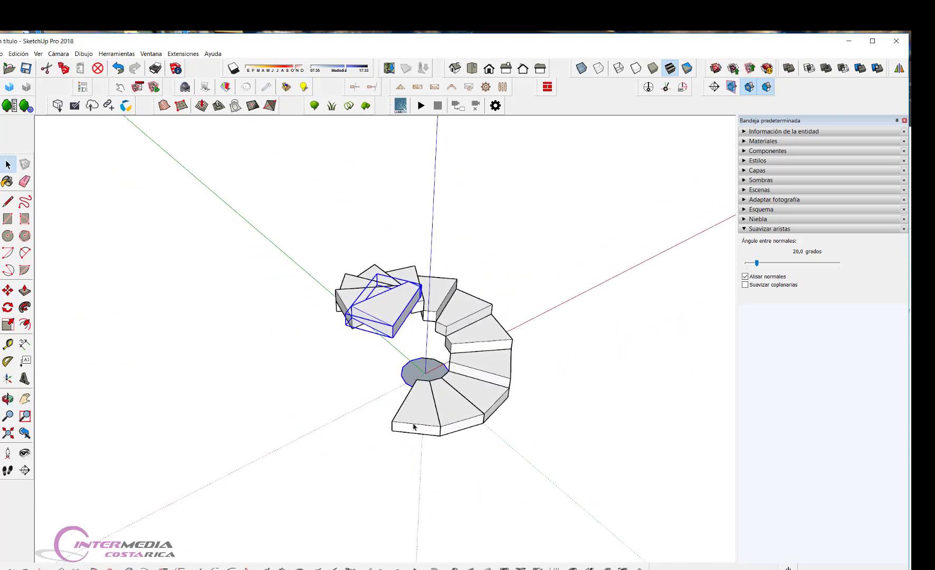
Lift the lowest step by its outer corner and drop it atop the stair.
click(414, 427)
key(m)
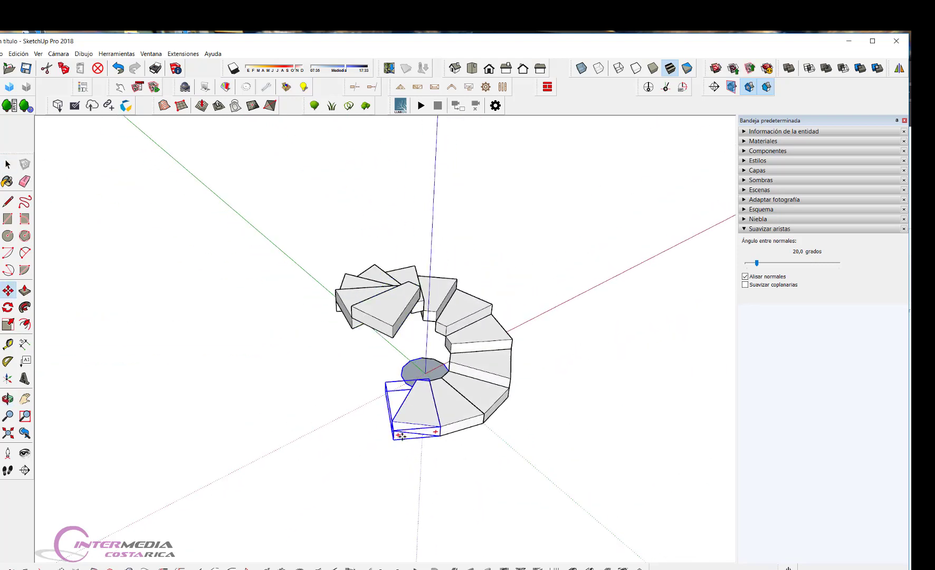
scroll(393, 435, up, 3)
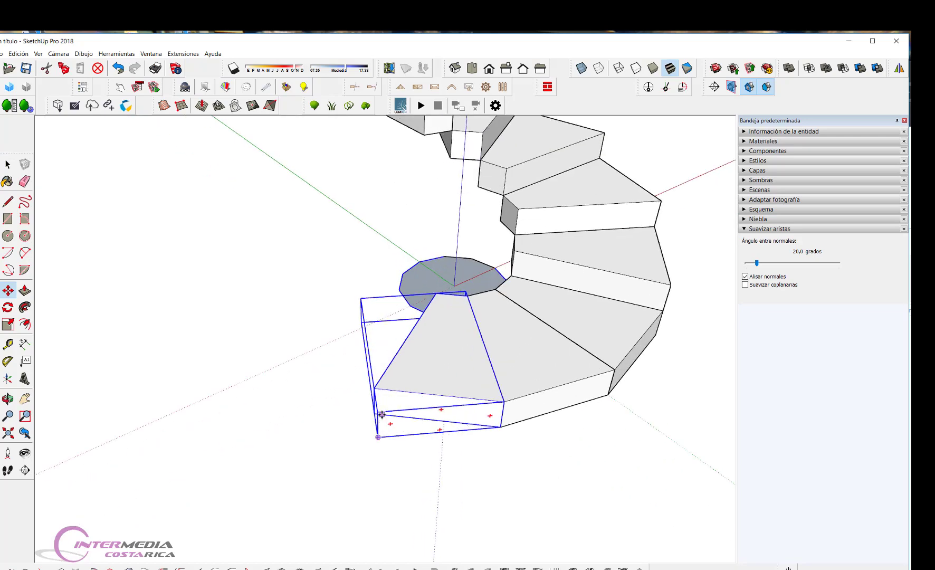
key(q)
scroll(392, 425, up, 3)
scroll(392, 425, up, 2)
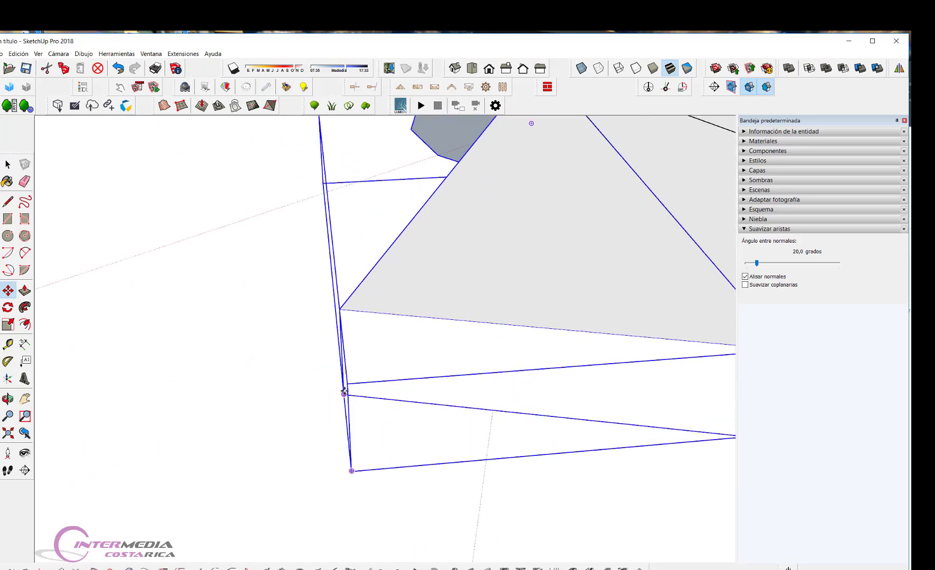
mouse_move(307, 394)
middle_down()
mouse_move(396, 437)
mouse_move(446, 424)
middle_up()
click(465, 416)
scroll(465, 416, down, 3)
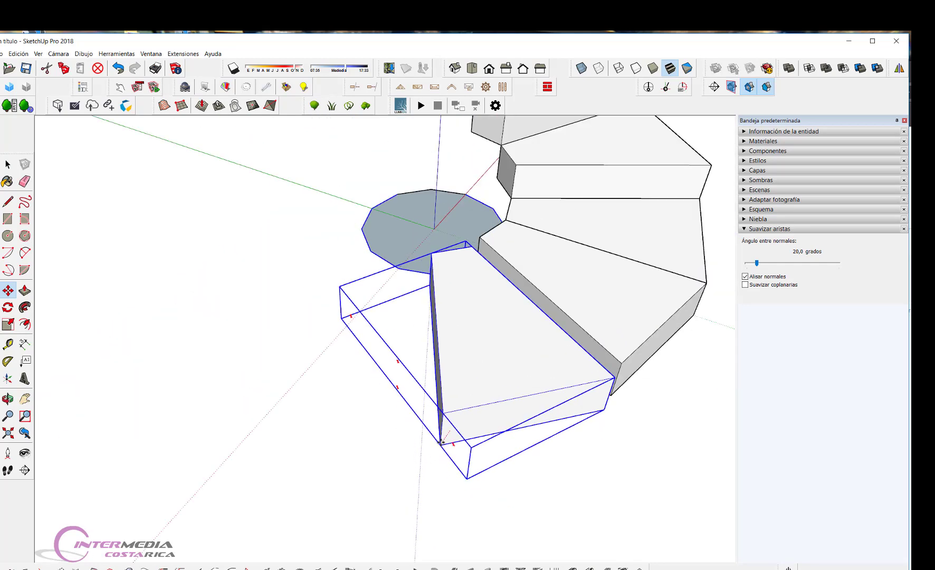
scroll(449, 323, down, 2)
scroll(473, 250, up, 1)
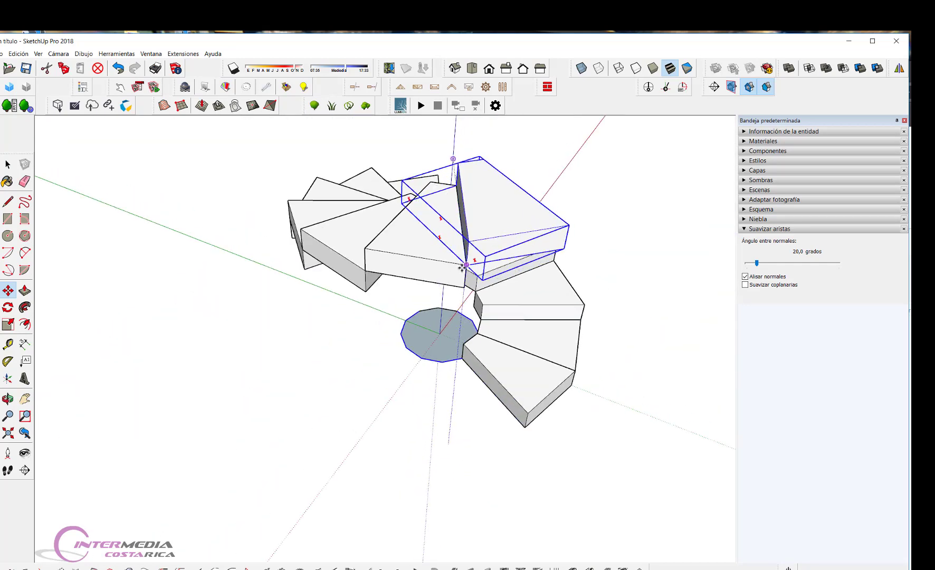
click(465, 271)
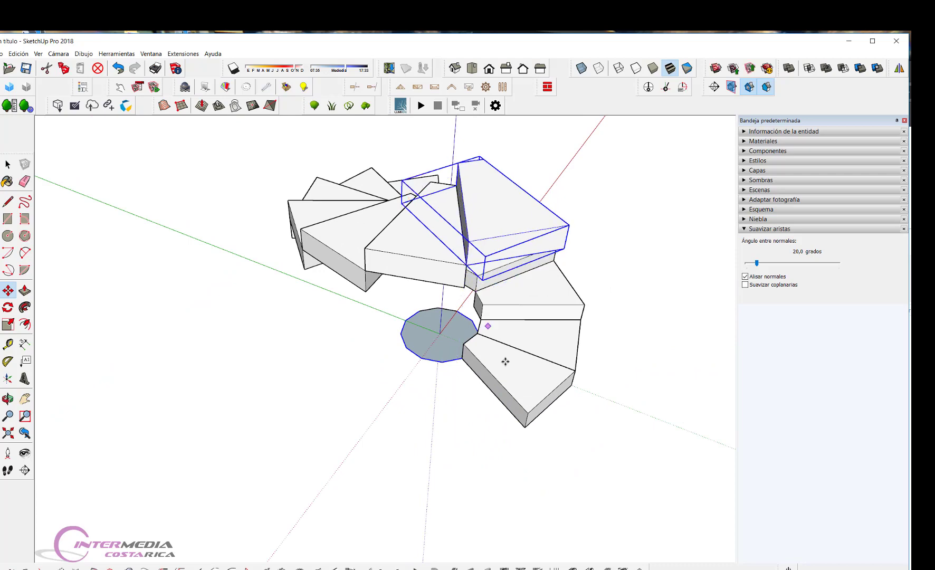
key(space)
Raise one more bottom step to the top, completing the spiral.
scroll(564, 422, down, 2)
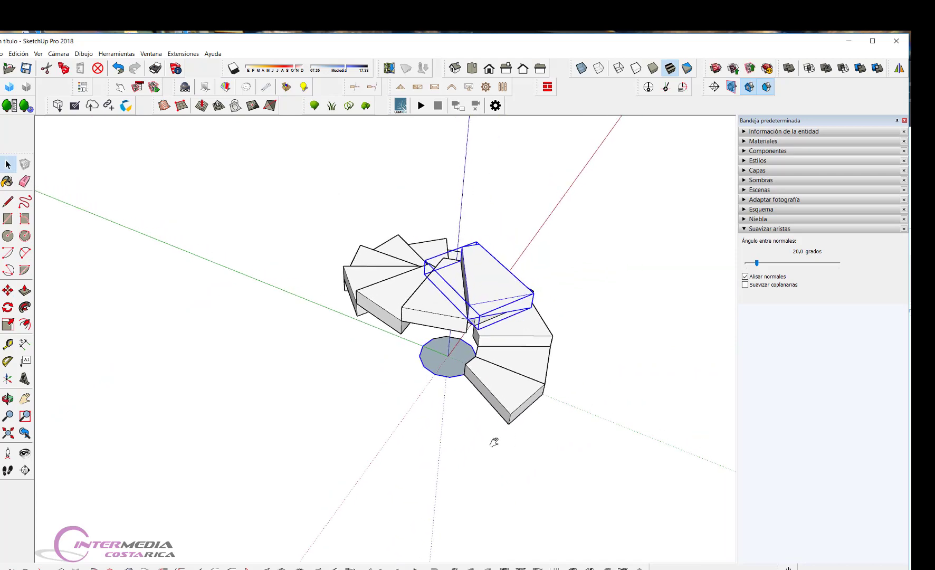
mouse_move(579, 422)
middle_down()
mouse_move(234, 387)
mouse_move(318, 387)
middle_up()
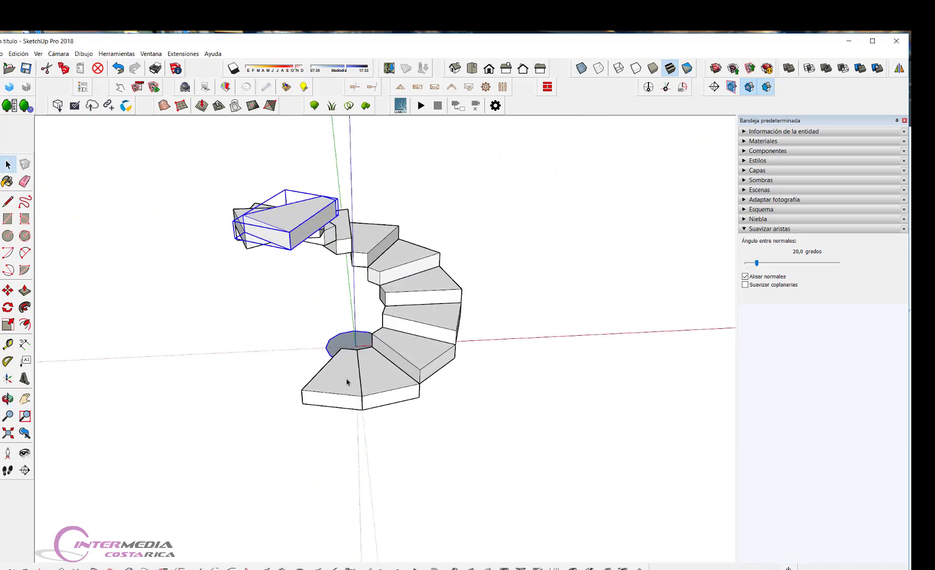
click(346, 385)
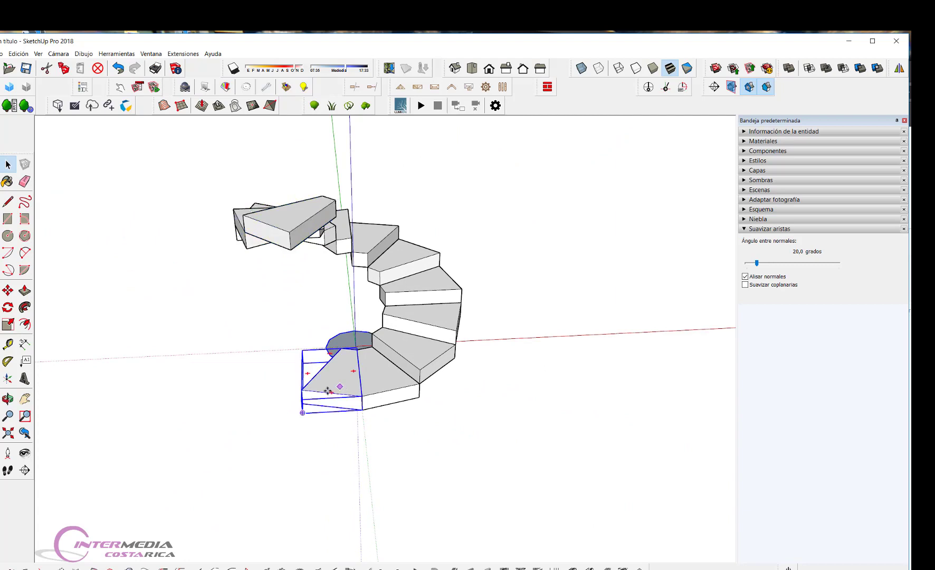
key(m)
drag(302, 404, 307, 268)
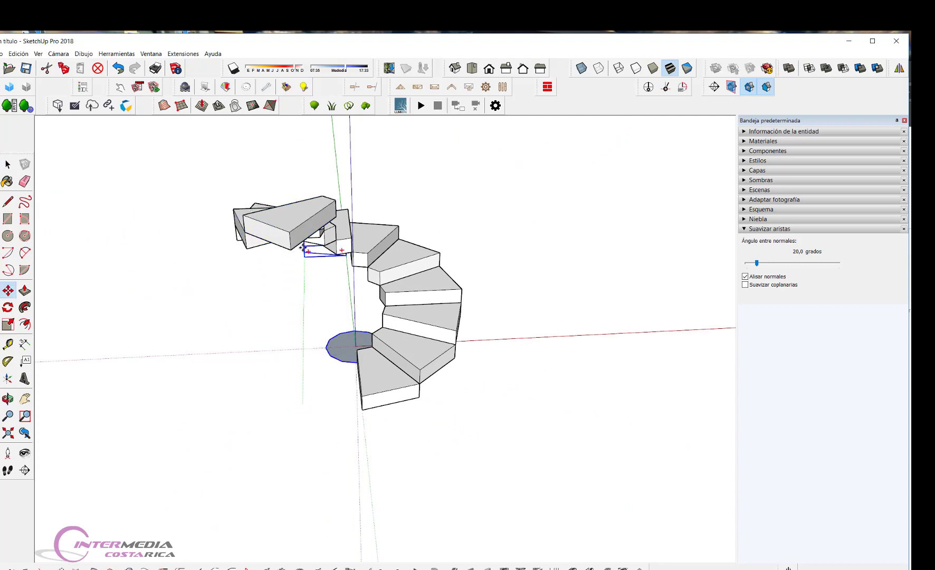
key(space)
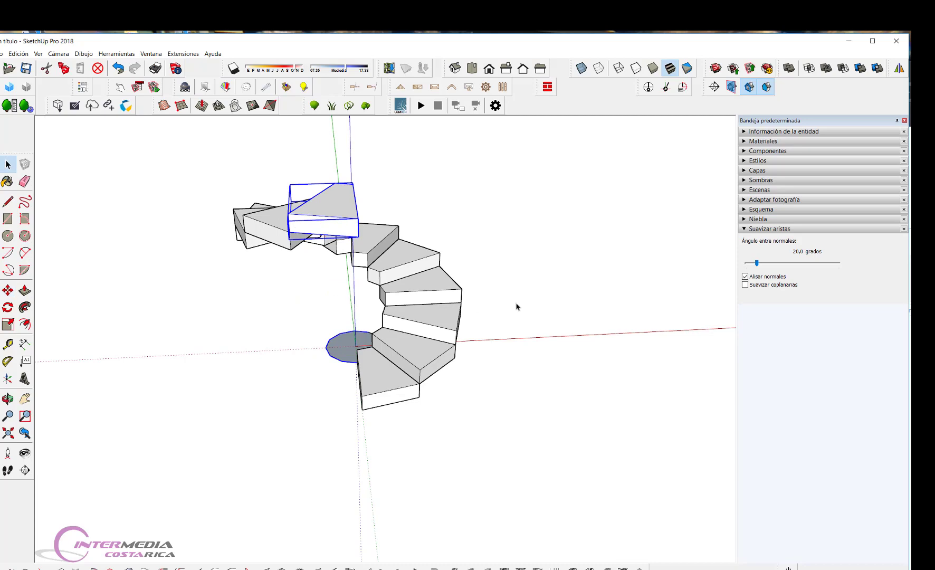
click(517, 306)
Pan and zoom to recentre the full twelve-step spiral in view.
scroll(513, 313, down, 2)
mouse_move(514, 313)
shift+middle_down()
mouse_move(502, 362)
mouse_move(425, 404)
mouse_move(131, 330)
mouse_move(242, 267)
mouse_move(500, 244)
mouse_move(612, 219)
mouse_move(424, 348)
mouse_move(415, 375)
mouse_move(242, 382)
mouse_move(274, 359)
mouse_move(448, 333)
mouse_move(457, 337)
mouse_move(457, 362)
mouse_move(386, 400)
mouse_move(428, 435)
mouse_move(293, 431)
mouse_move(315, 296)
mouse_move(209, 265)
mouse_move(472, 361)
shift+middle_up()
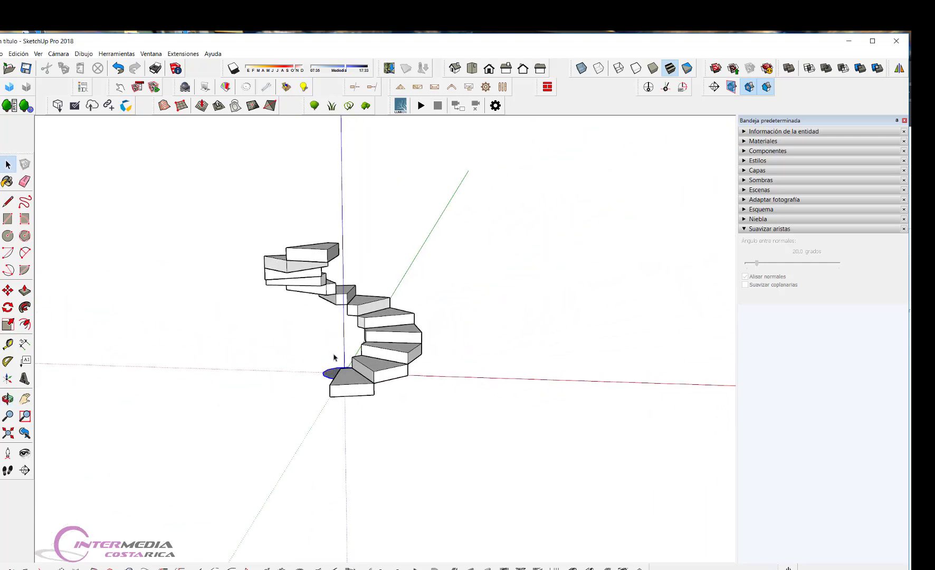
scroll(332, 358, up, 3)
scroll(332, 358, down, 2)
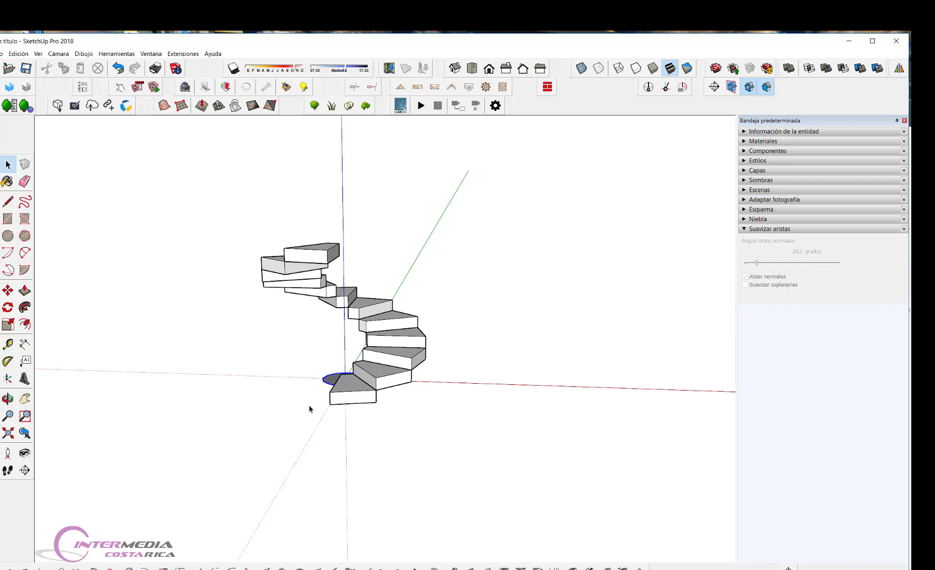
scroll(338, 400, up, 1)
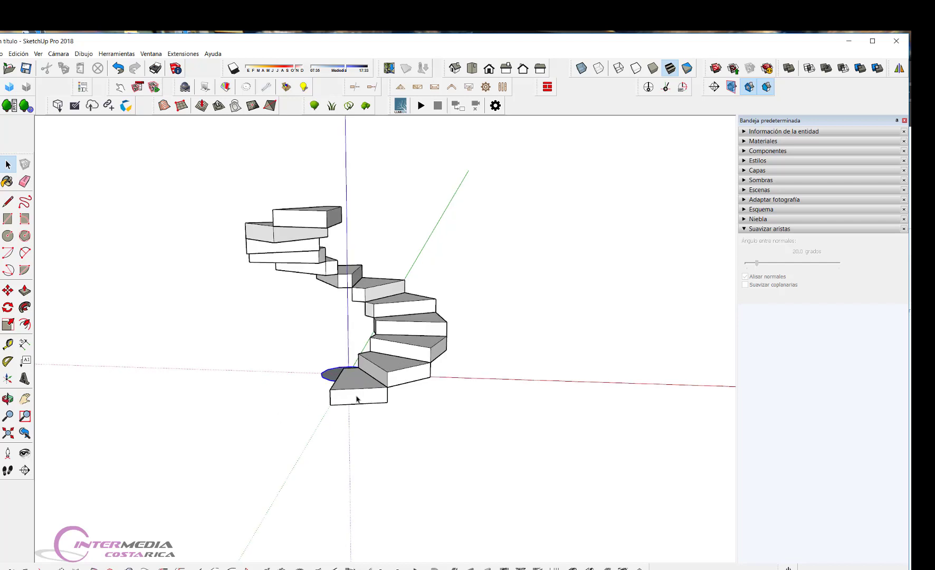
scroll(323, 417, down, 2)
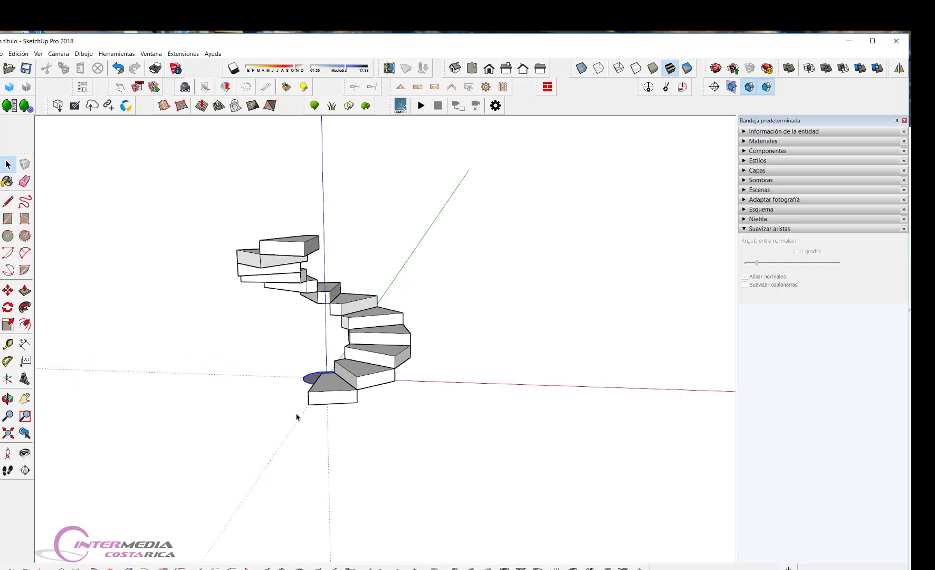
scroll(298, 417, down, 1)
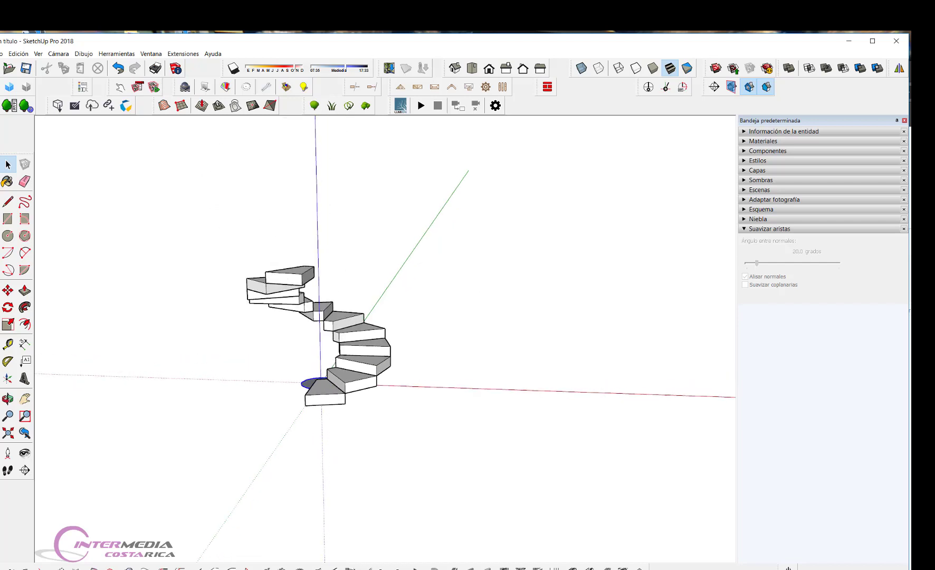
Draw a flat rectangle on the ground beside the stair.
click(8, 219)
click(429, 378)
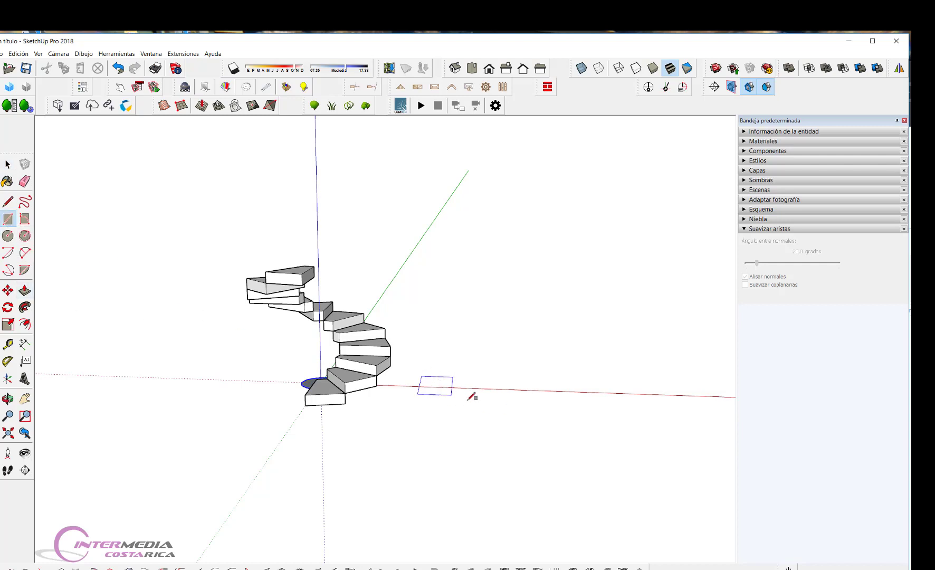
click(478, 394)
scroll(477, 394, up, 2)
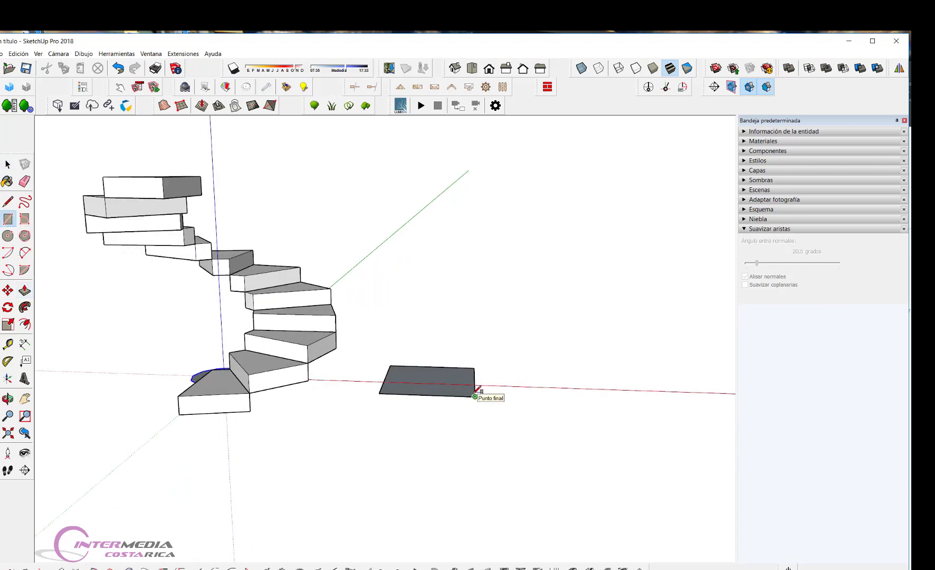
Select the new rectangle's face and begin moving it.
key(space)
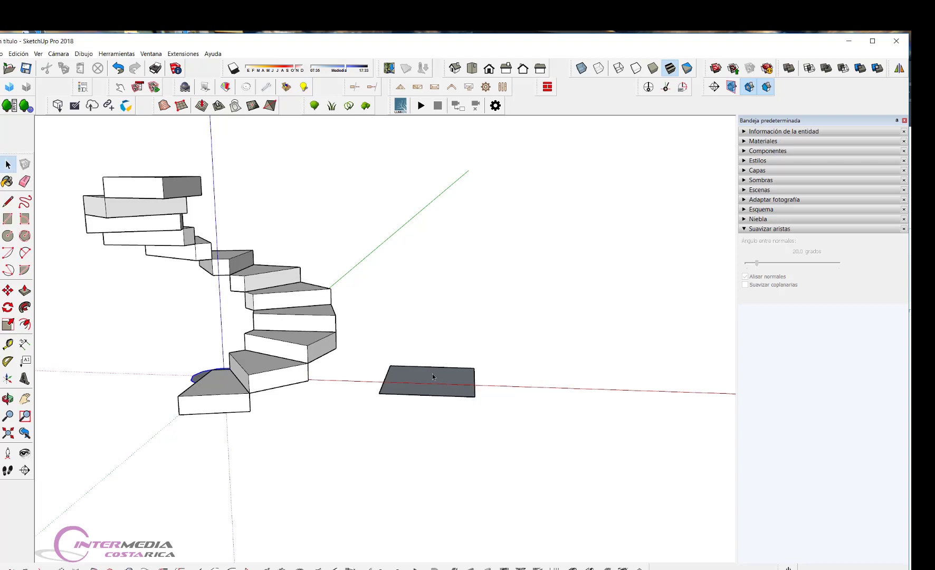
click(433, 374)
key(m)
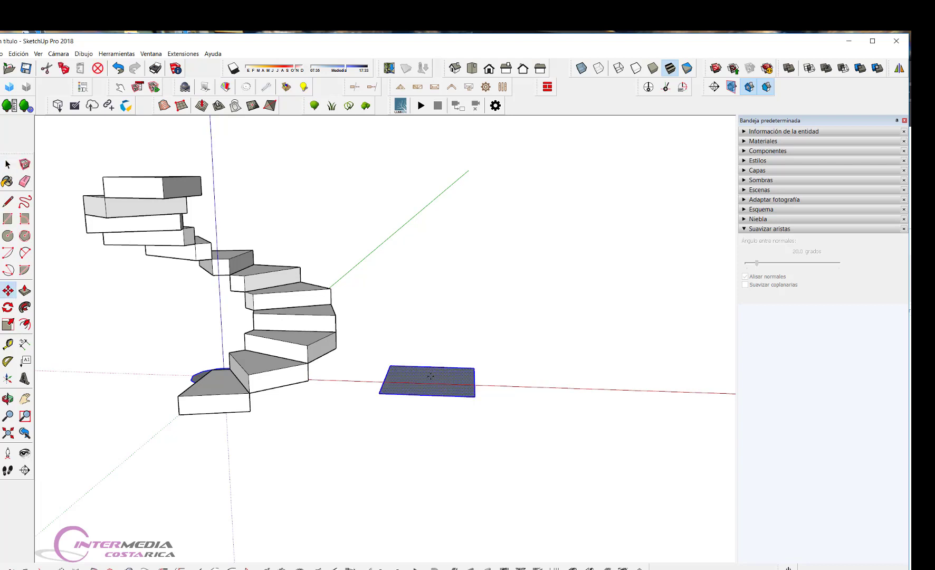
scroll(334, 403, down, 3)
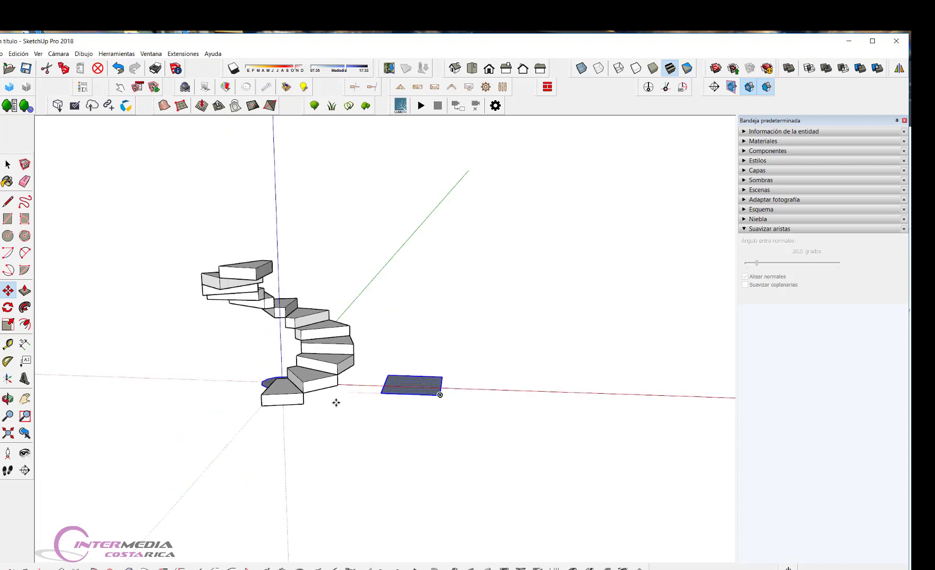
scroll(426, 388, up, 3)
scroll(400, 348, up, 2)
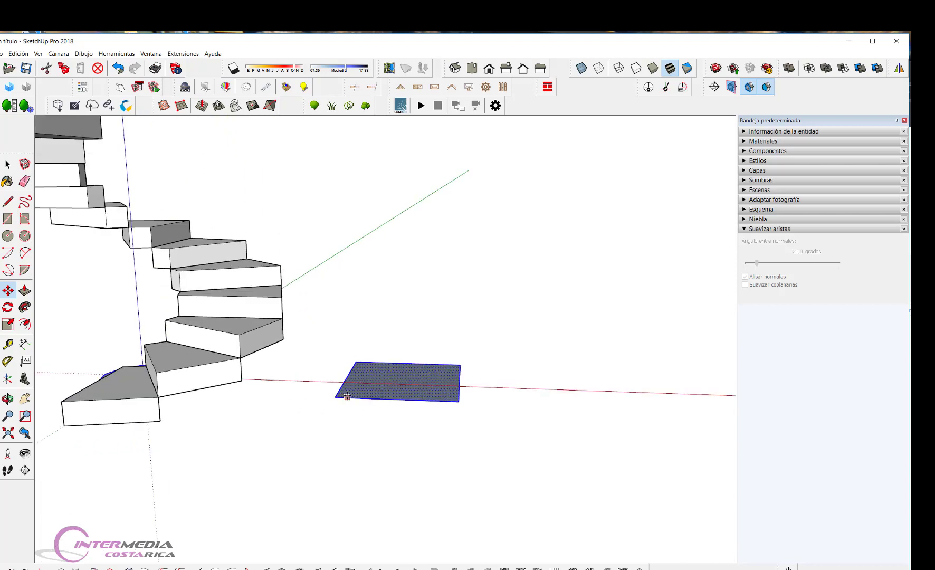
Window-select the whole rectangle with its edges and start a Ctrl-copy from its corner.
key(space)
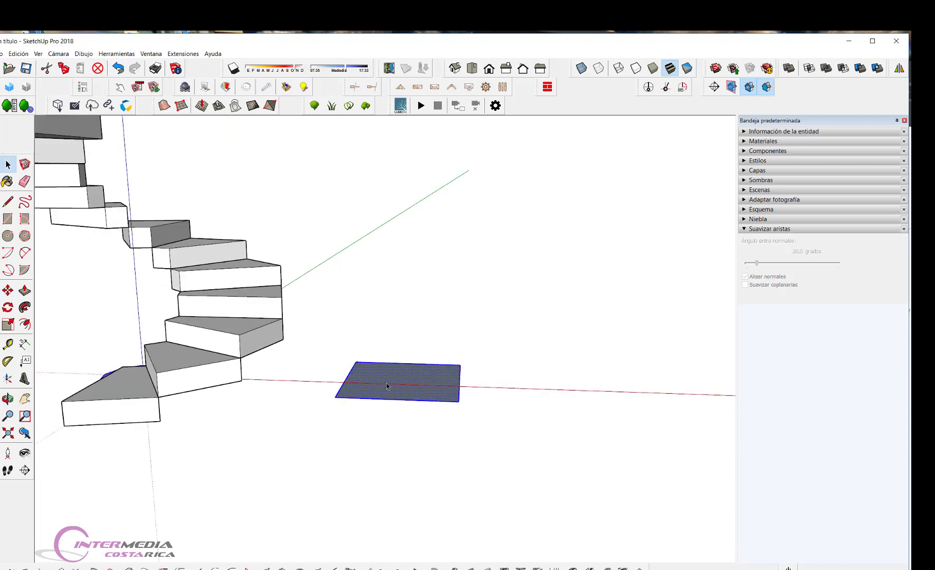
click(401, 466)
click(402, 378)
click(359, 412)
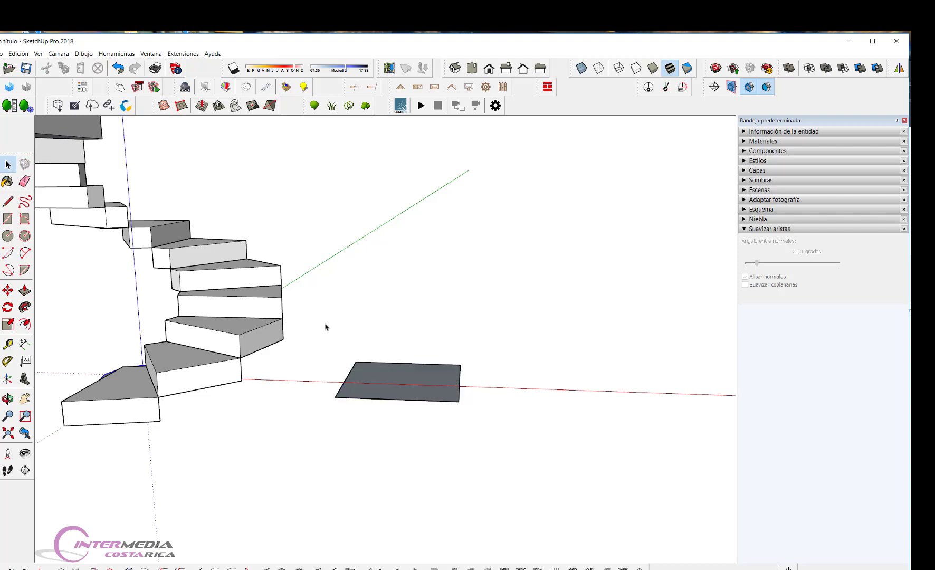
drag(326, 324, 510, 439)
key(m)
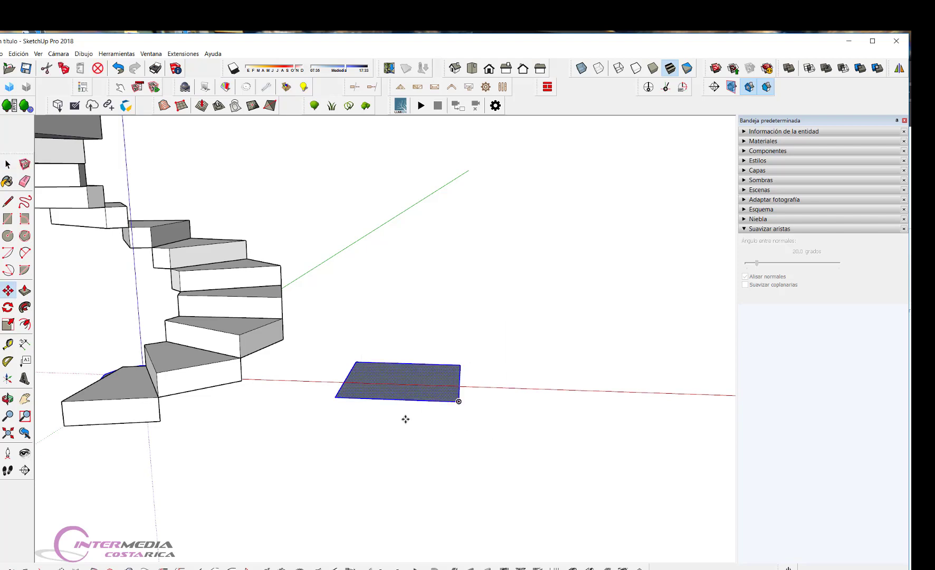
key(ctrl)
click(336, 397)
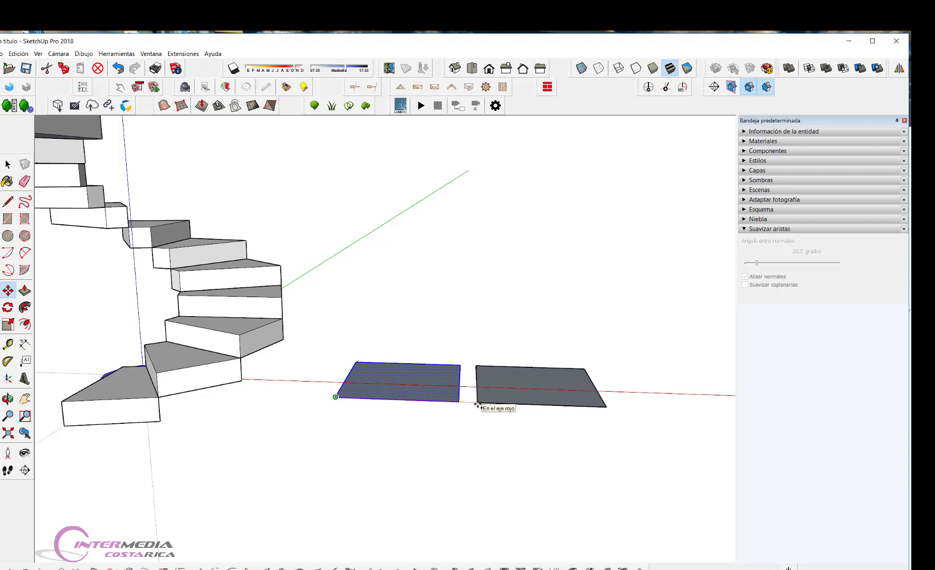
Place the copy to the right along the red axis and push/pull the left rectangle into a slab.
click(477, 405)
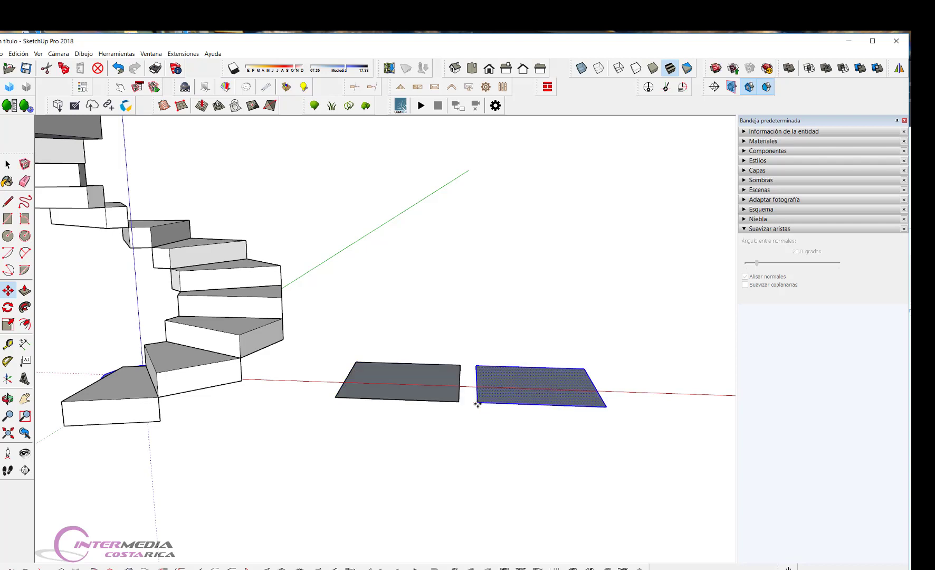
key(space)
click(382, 378)
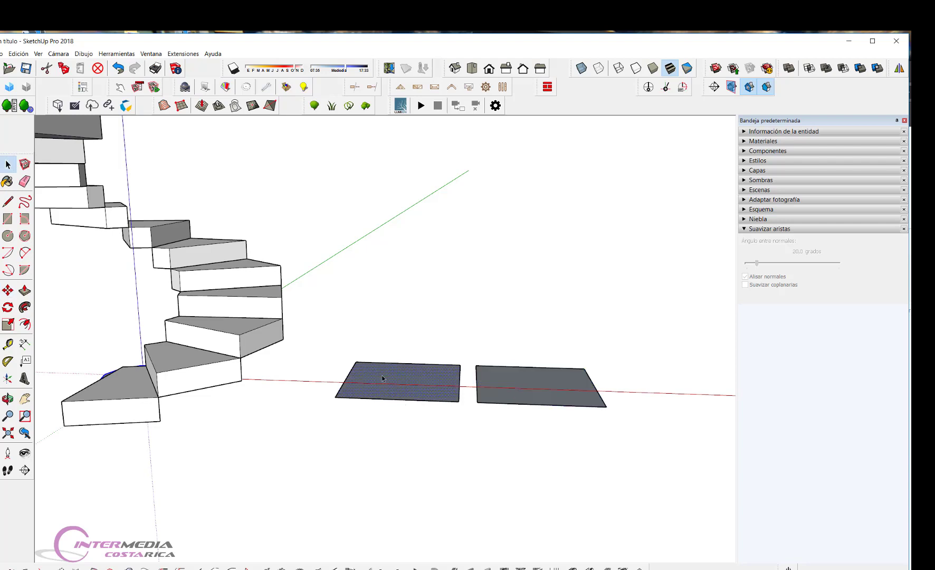
key(p)
click(383, 377)
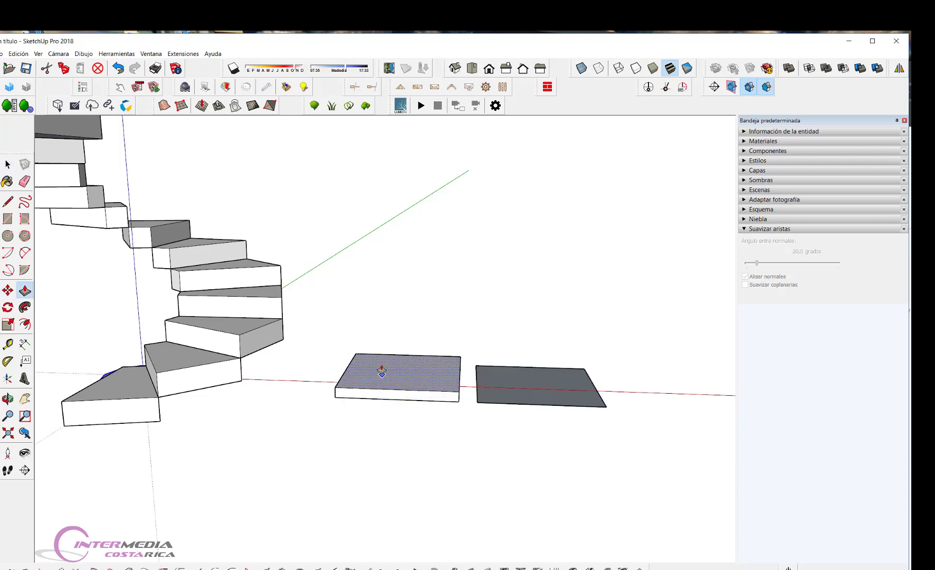
click(449, 375)
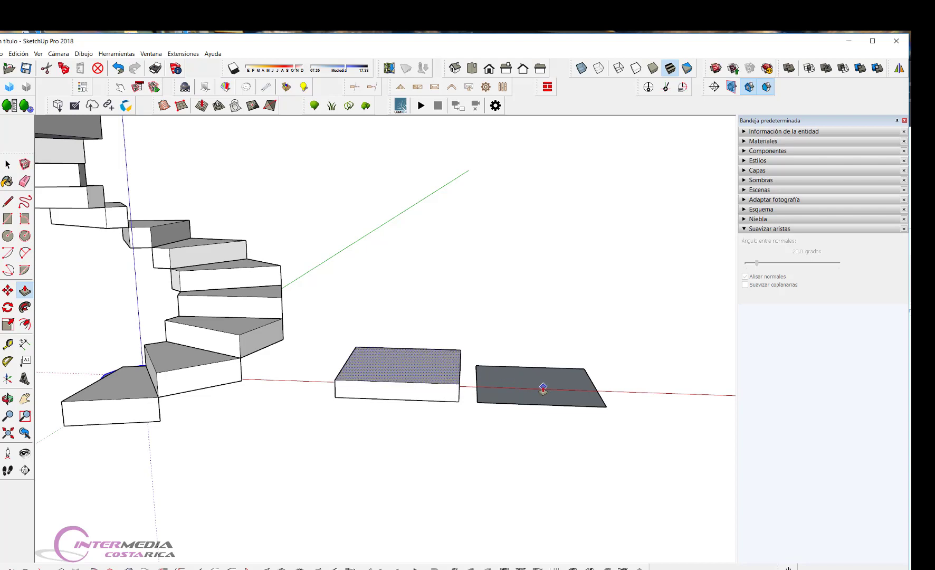
Push/pull the right rectangle up to match the left slab's height.
key(space)
click(527, 379)
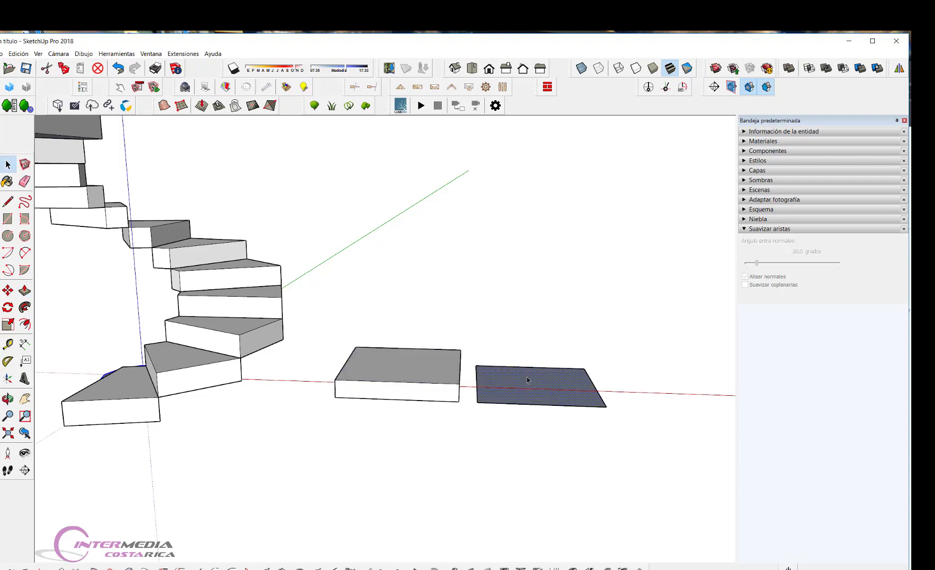
key(p)
click(526, 377)
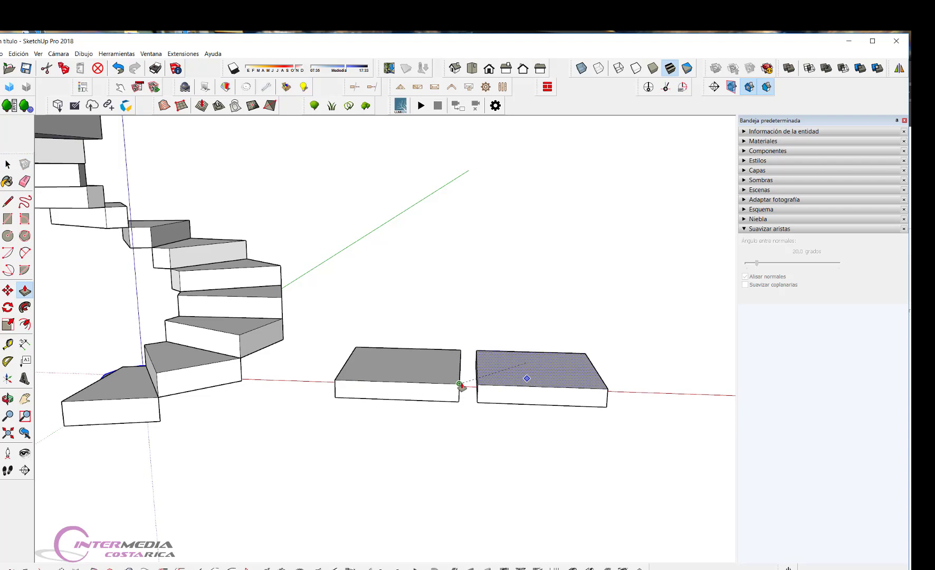
click(460, 415)
key(space)
triple_click(382, 369)
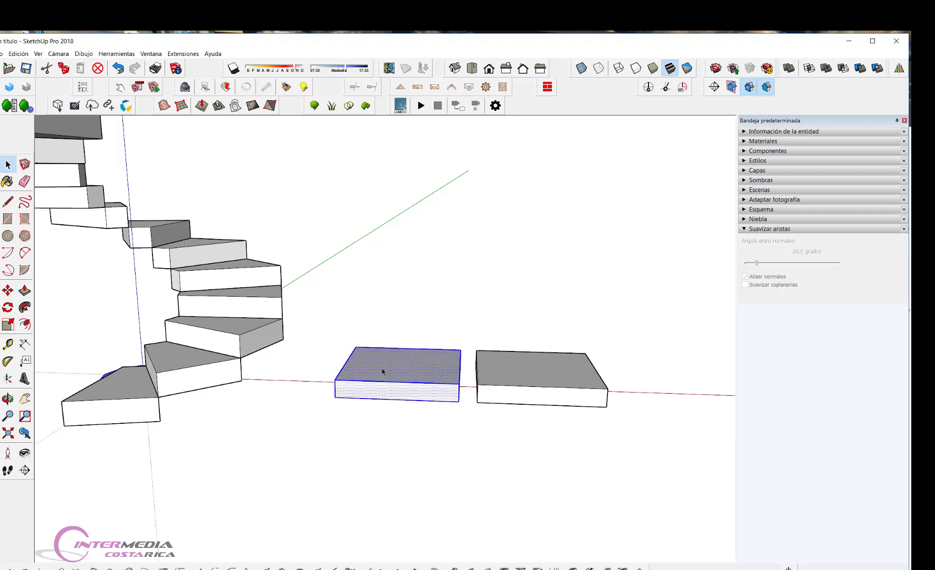
Group the left slab and make the right slab a component named 'prueba'.
right_click(382, 371)
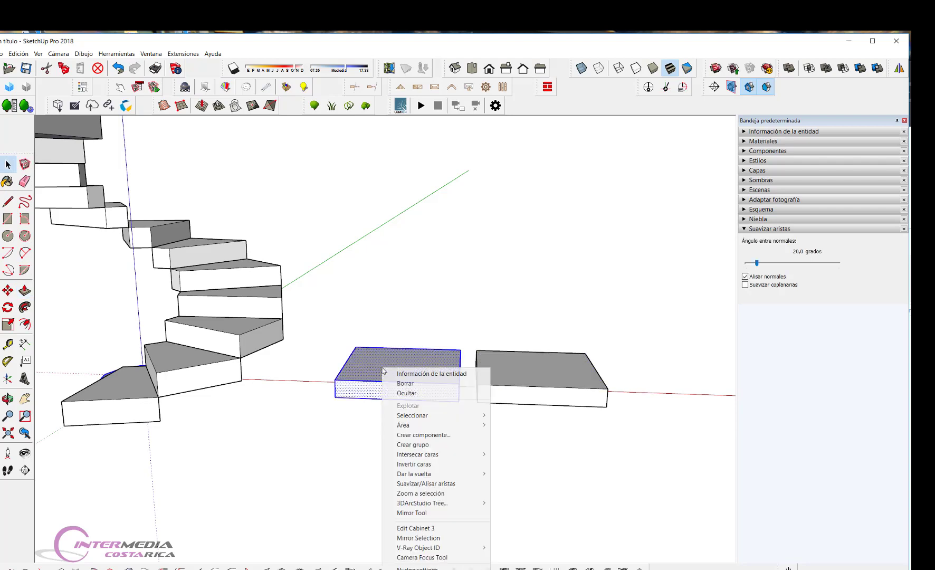
click(424, 445)
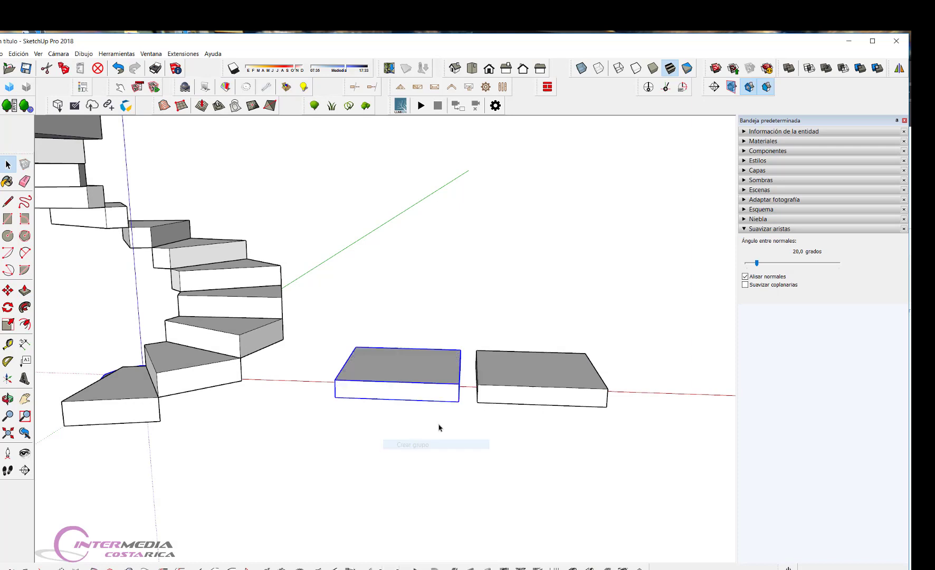
triple_click(518, 372)
right_click(518, 375)
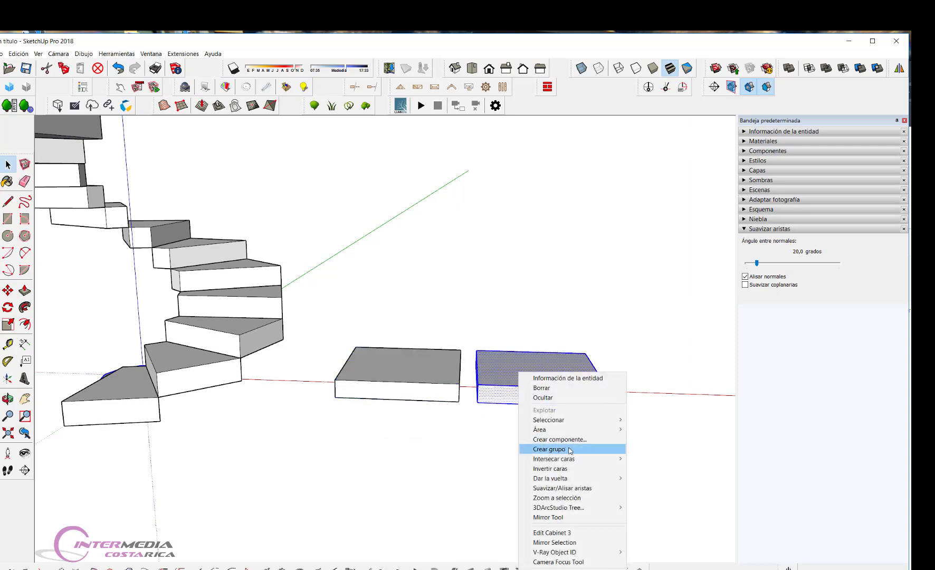
click(554, 440)
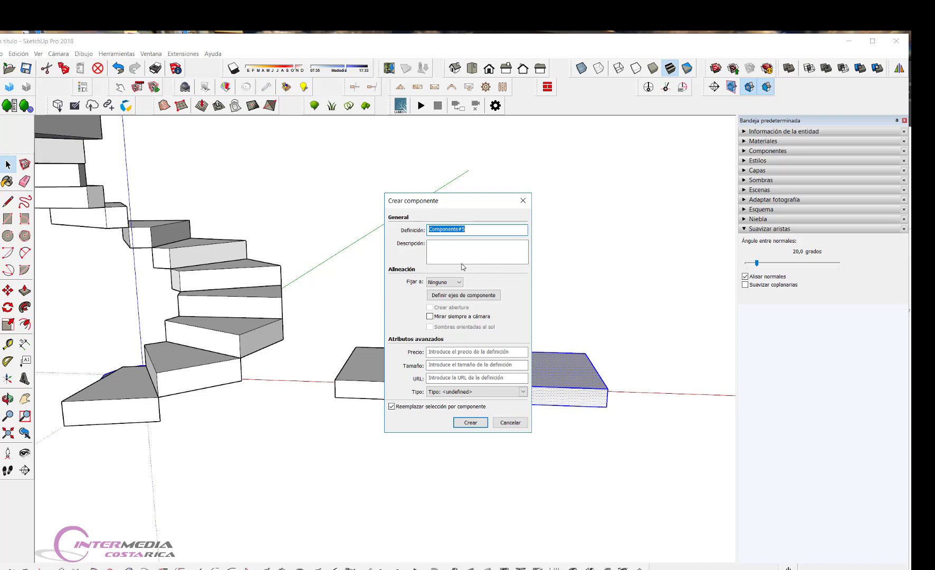
text(prue)
Copy the left slab with Move and Ctrl, placing the copy beside the right slab.
click(471, 422)
scroll(471, 422, down, 2)
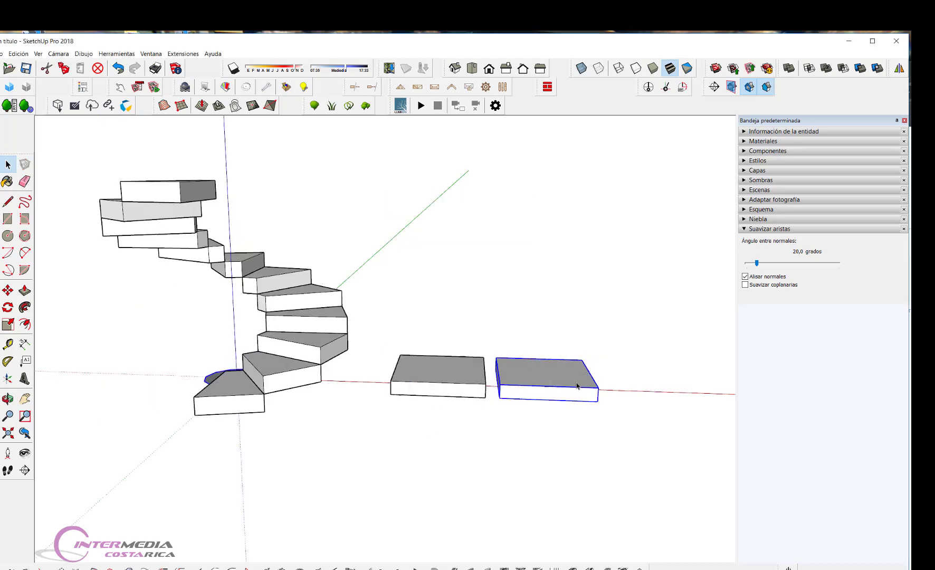
mouse_move(536, 417)
shift+middle_down()
mouse_move(578, 438)
mouse_move(347, 507)
mouse_move(361, 371)
mouse_move(375, 361)
shift+middle_up()
click(384, 358)
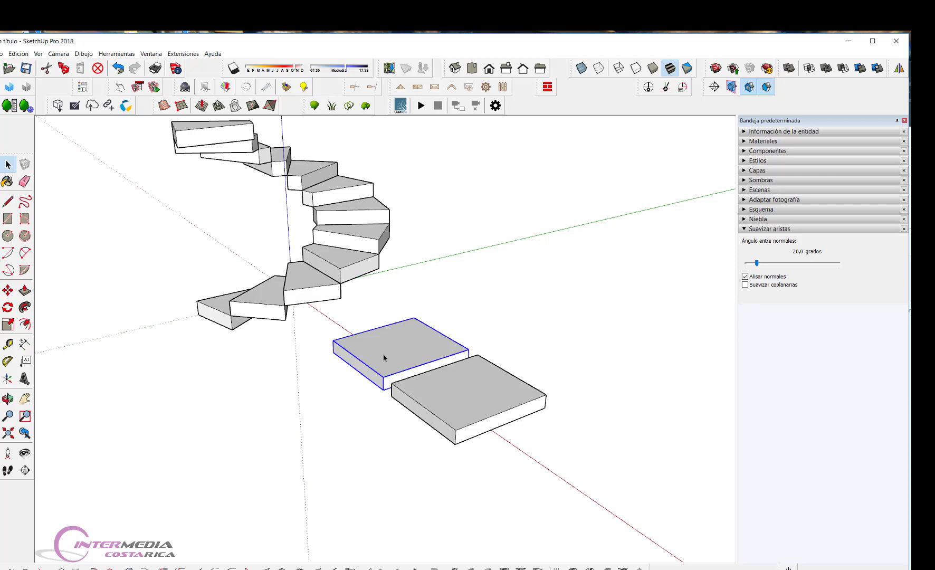
key(m)
click(384, 376)
key(ctrl)
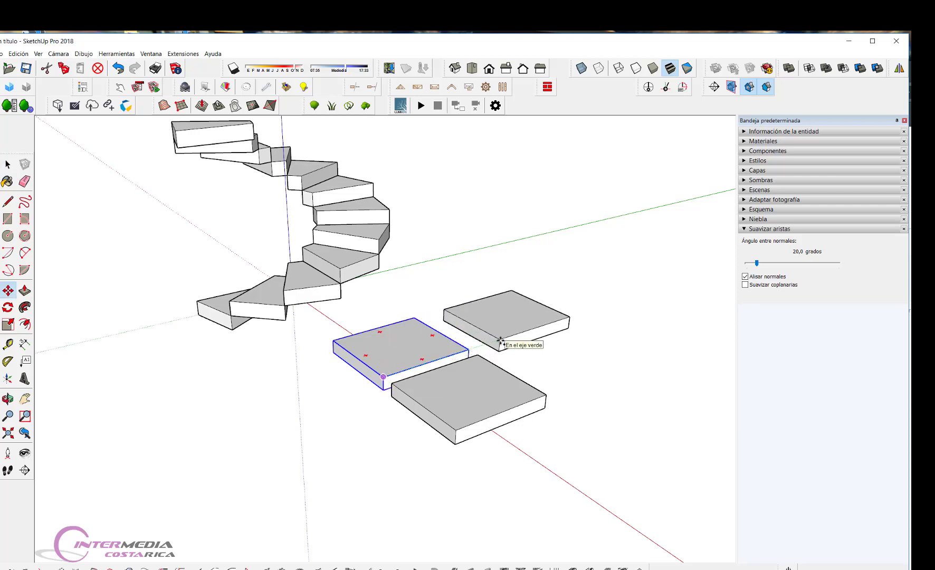
click(501, 347)
key(space)
Copy the front slab alongside to complete the two-by-two grid of slabs.
click(446, 418)
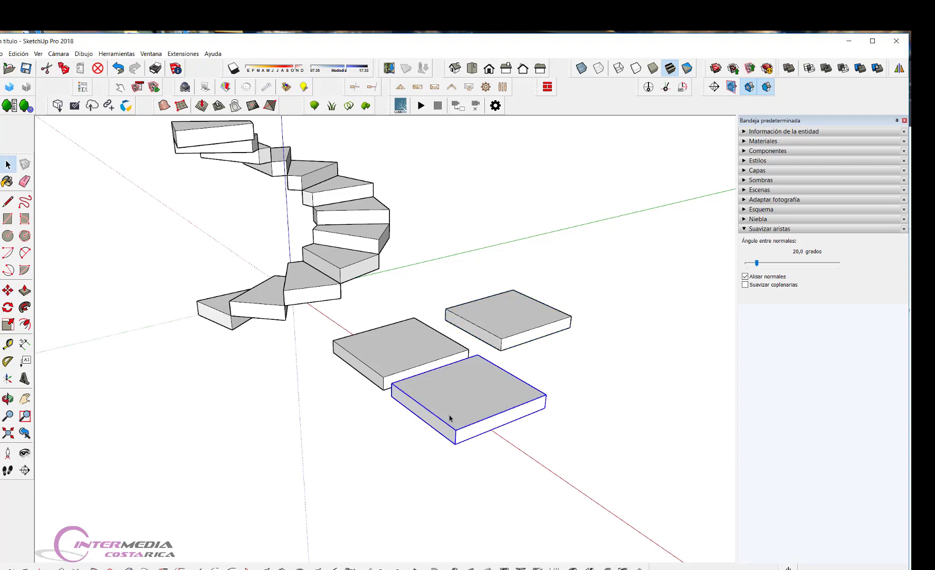
key(m)
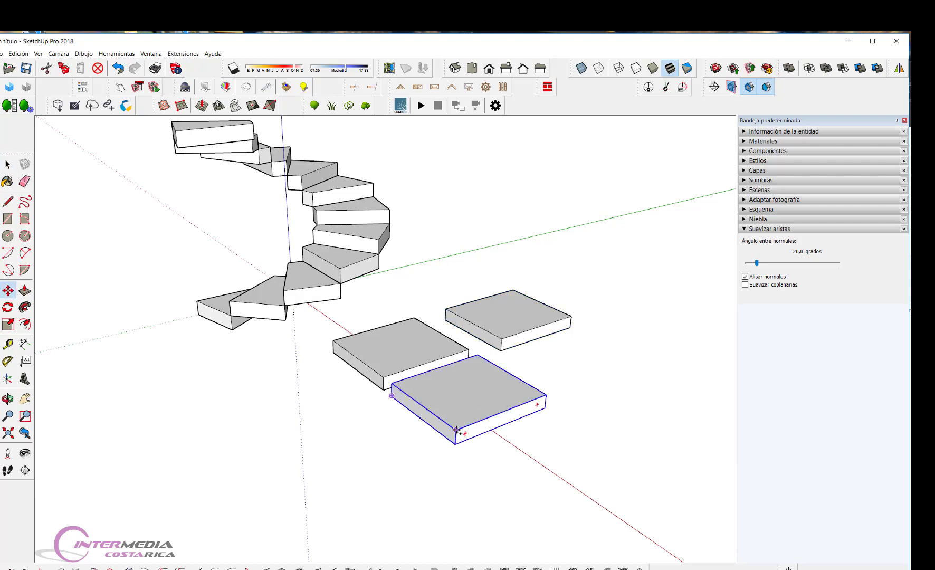
click(457, 430)
click(592, 404)
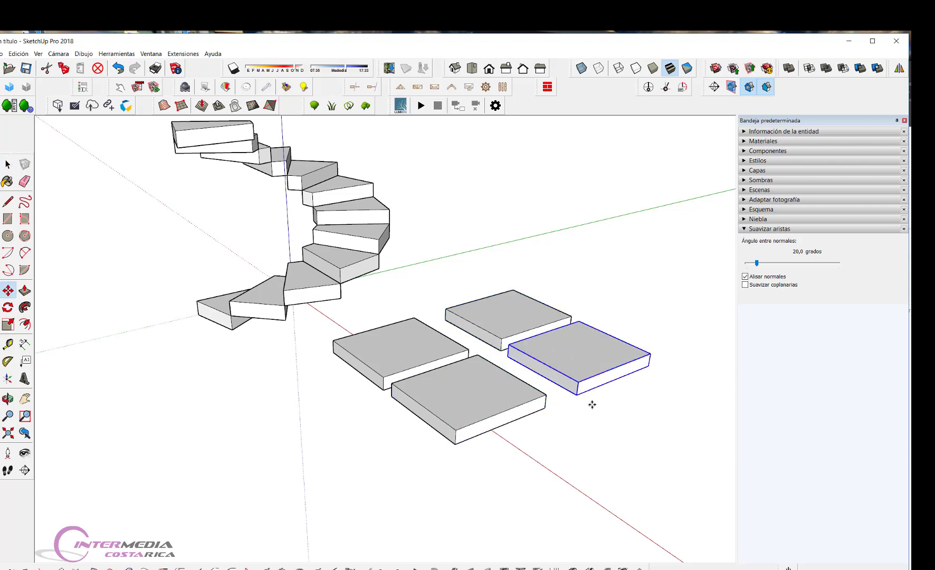
scroll(507, 426, down, 2)
scroll(611, 376, up, 3)
scroll(612, 376, up, 2)
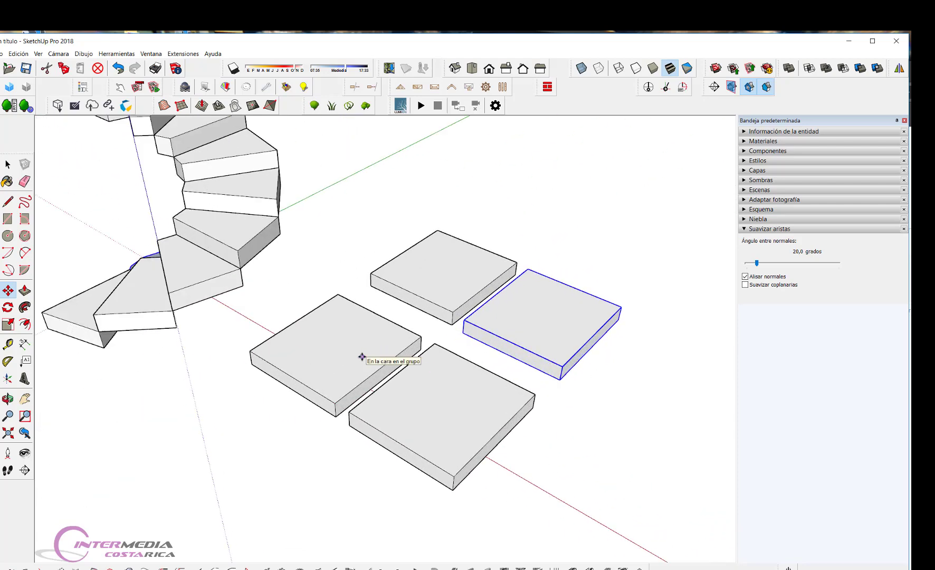
Select each of the four slabs in turn to check them.
key(space)
click(357, 359)
click(442, 272)
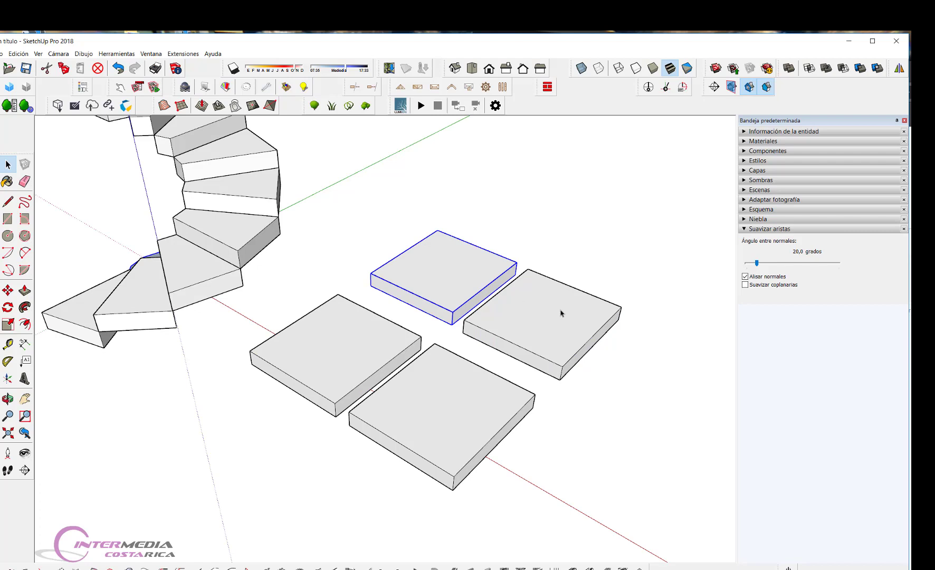
click(542, 319)
click(454, 407)
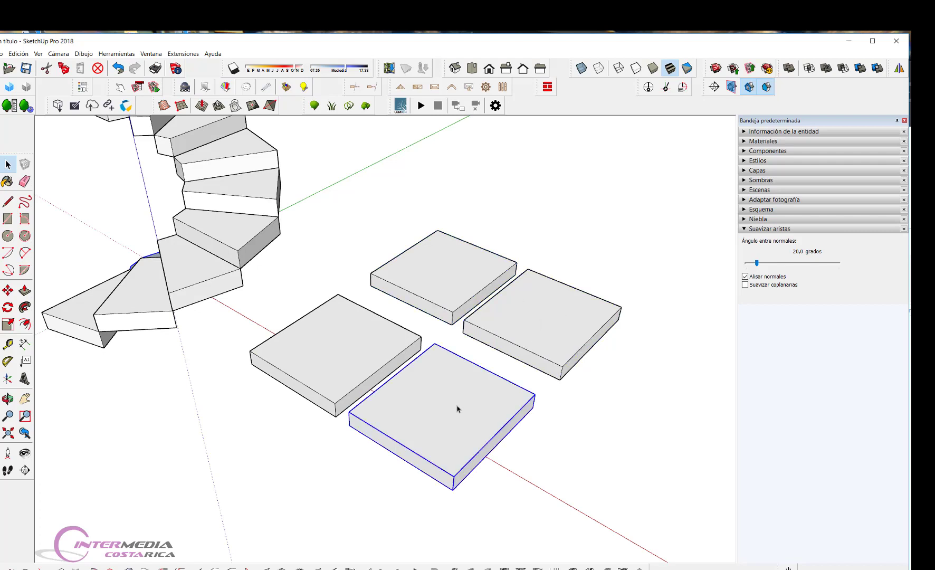
click(356, 372)
click(461, 287)
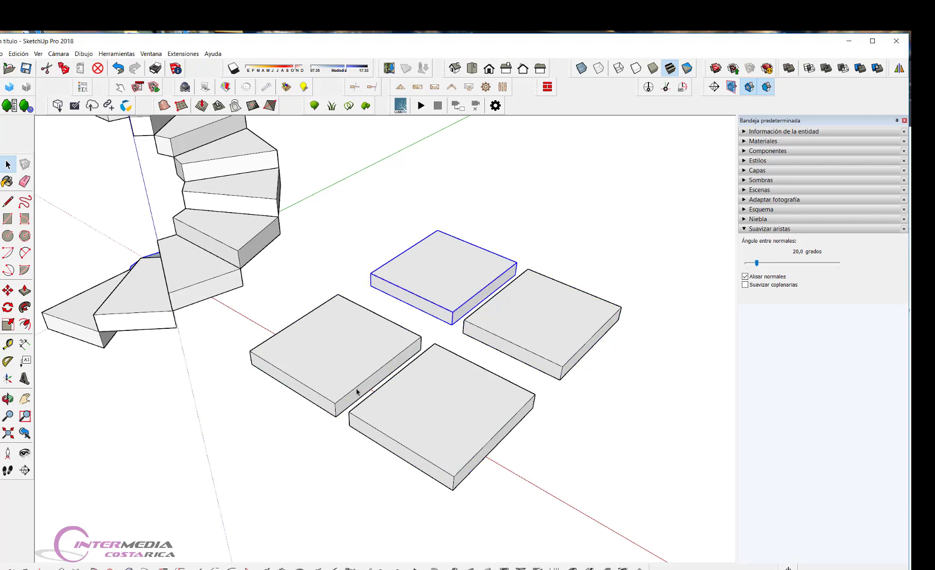
double_click(348, 365)
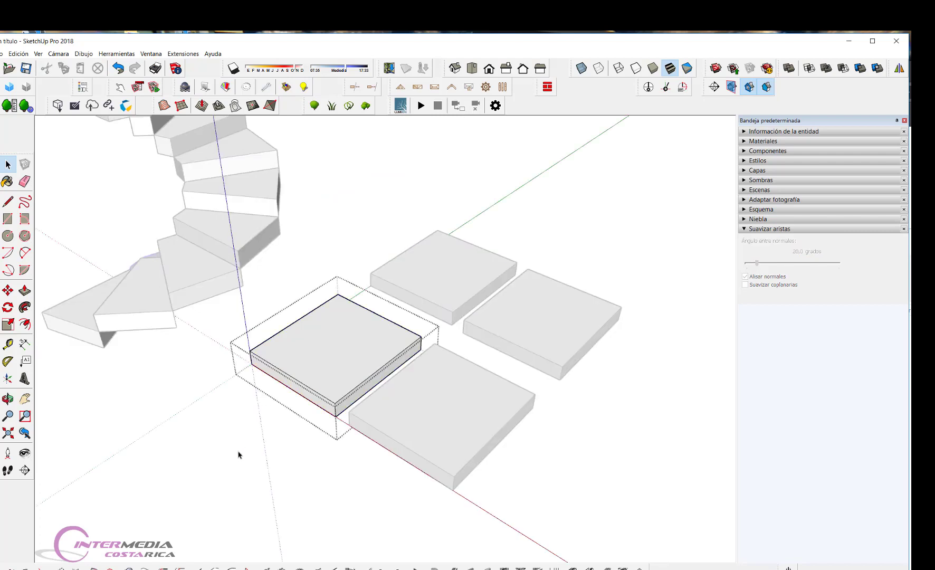
click(436, 426)
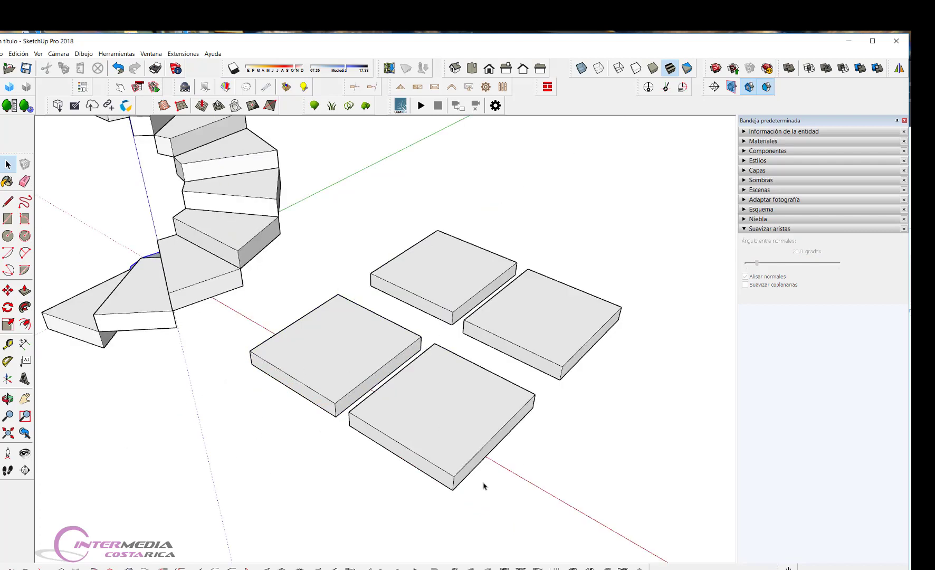
double_click(436, 413)
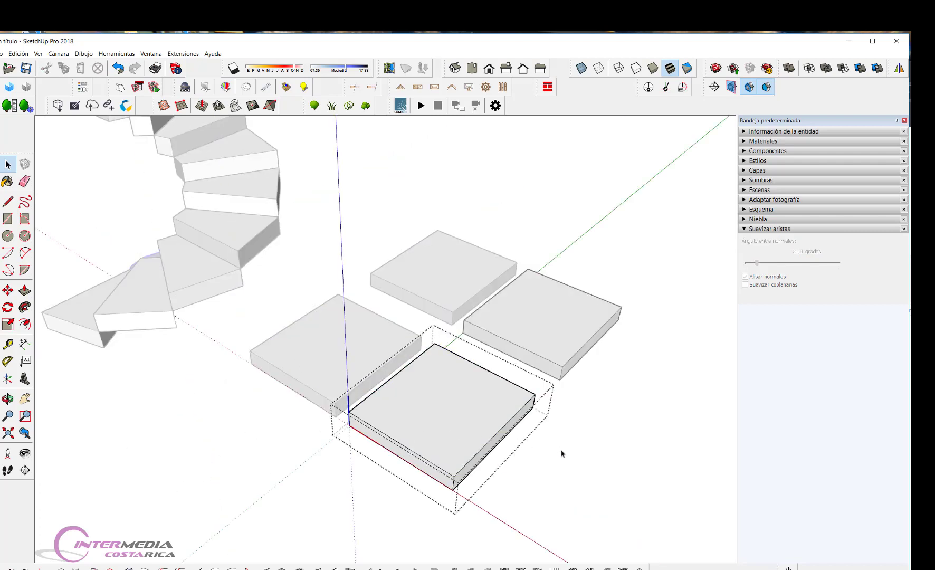
click(594, 472)
double_click(544, 327)
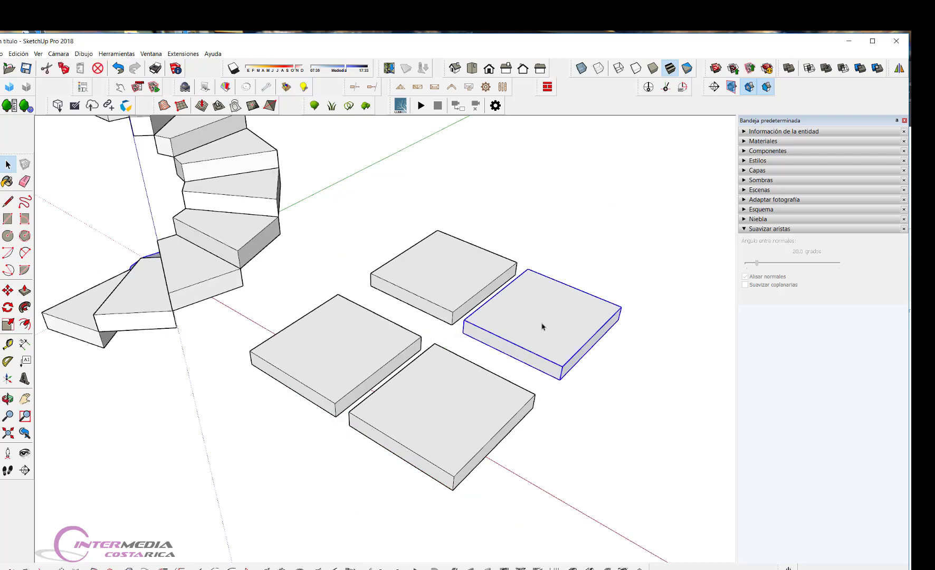
scroll(568, 352, up, 2)
scroll(549, 358, up, 1)
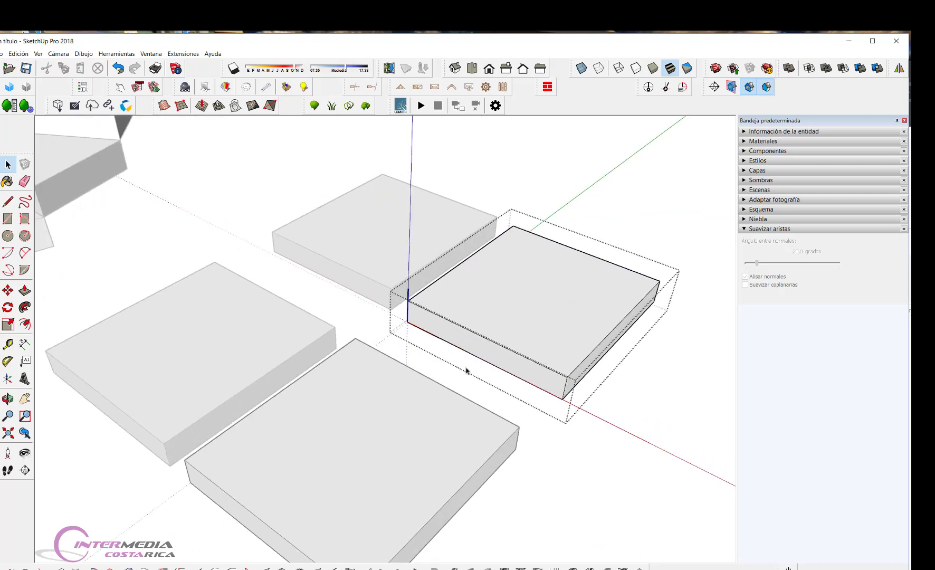
scroll(465, 369, down, 3)
scroll(513, 369, up, 1)
click(508, 283)
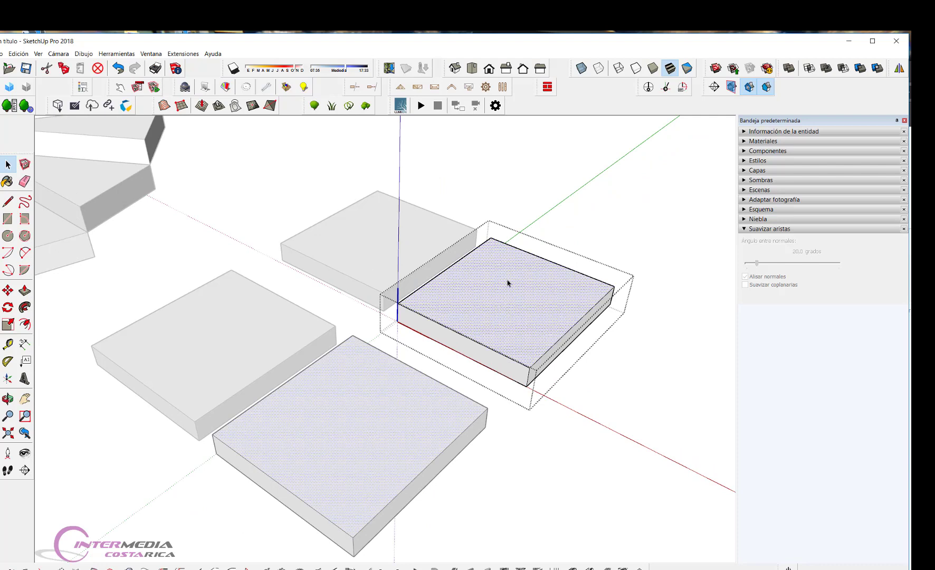
click(445, 271)
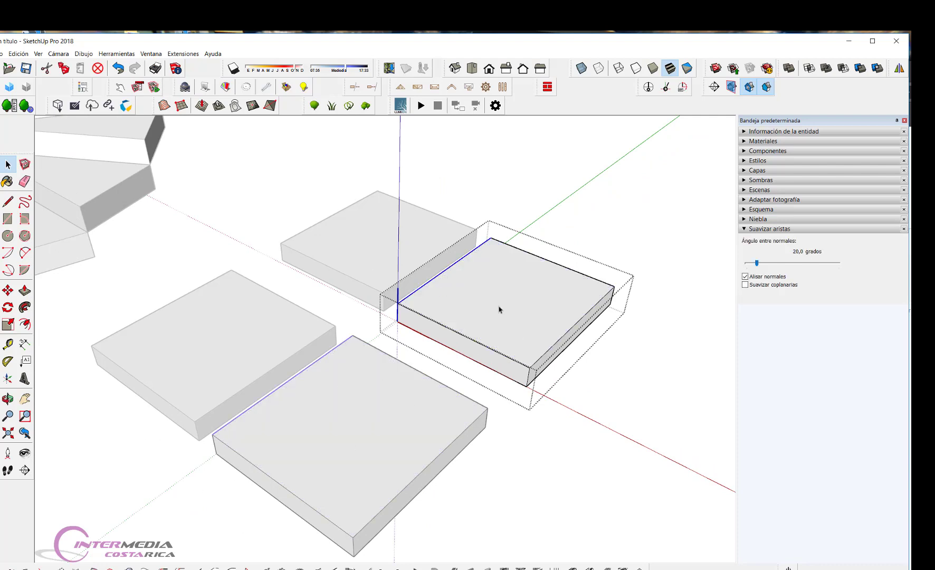
click(260, 345)
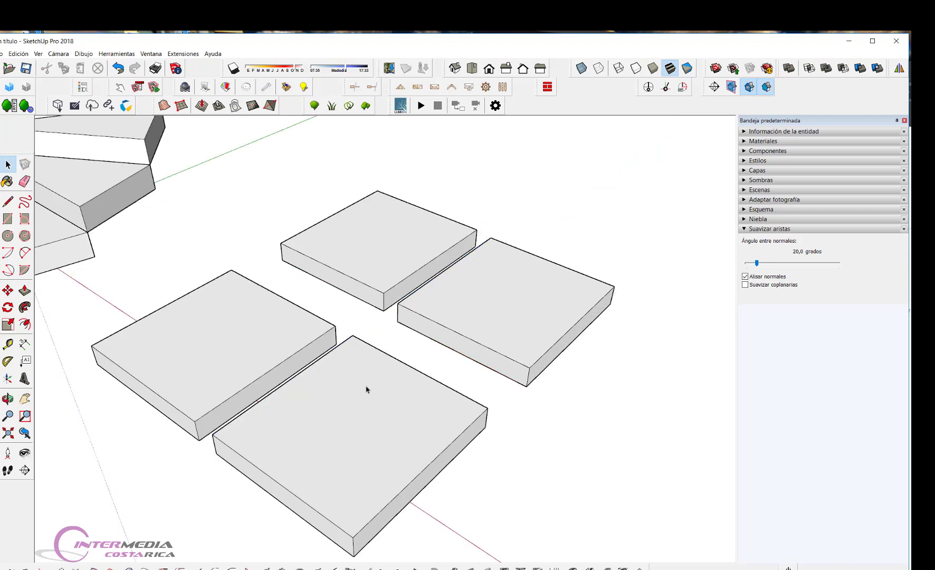
double_click(237, 349)
click(279, 368)
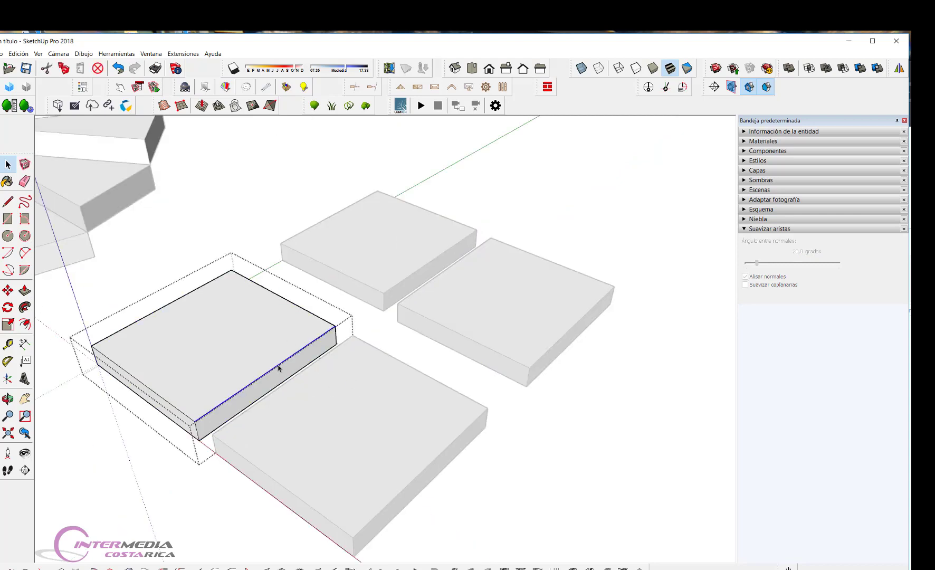
click(365, 269)
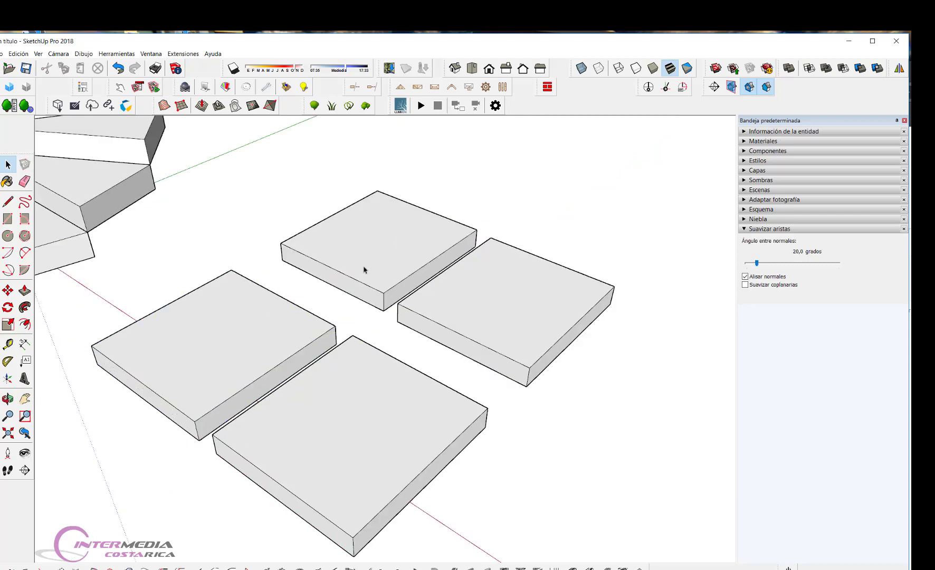
click(494, 317)
click(391, 410)
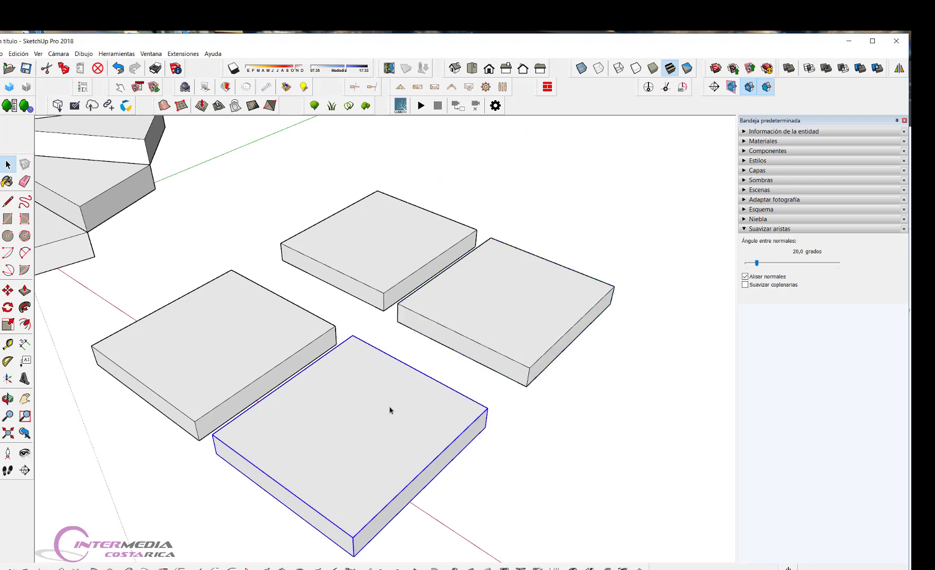
click(245, 347)
click(402, 239)
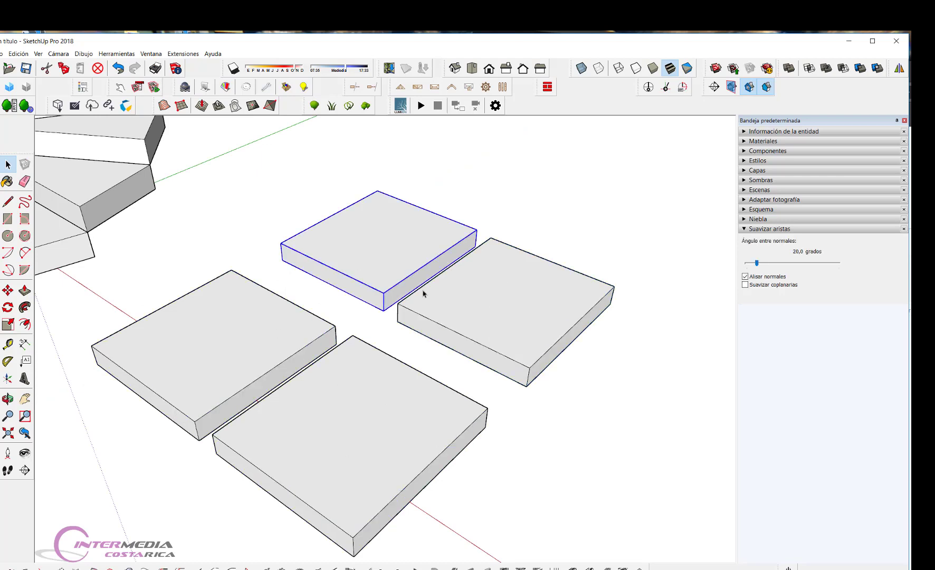
click(429, 349)
scroll(375, 294, down, 3)
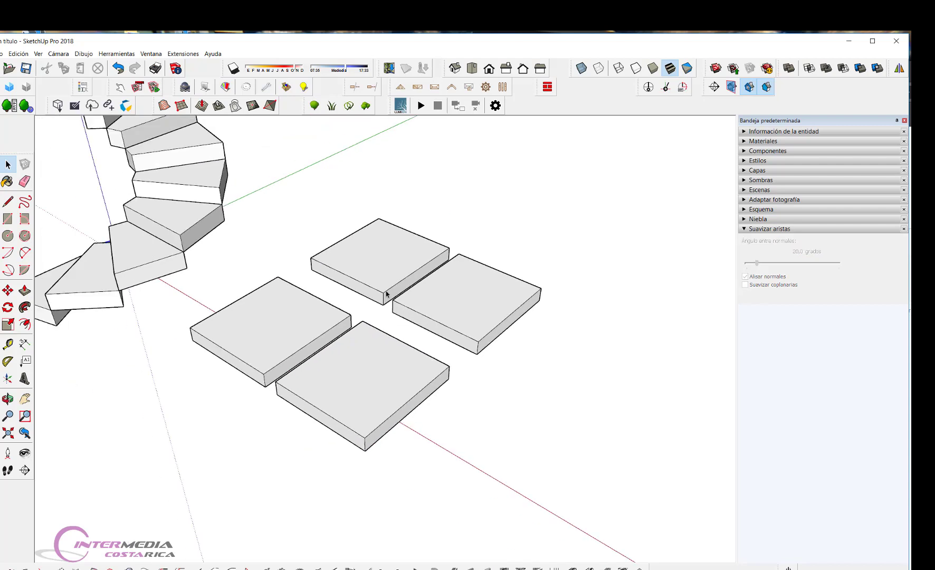
scroll(364, 337, down, 2)
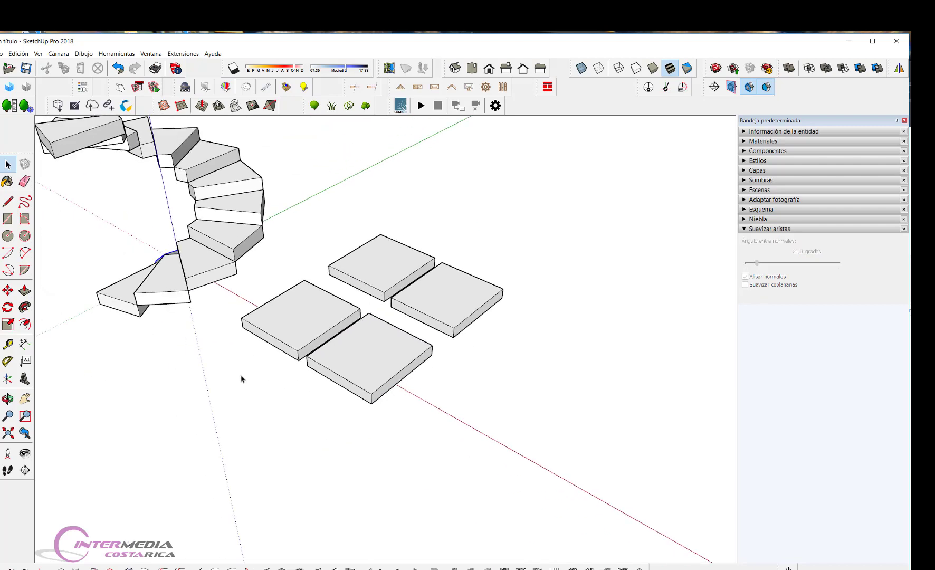
click(294, 331)
click(360, 366)
click(429, 305)
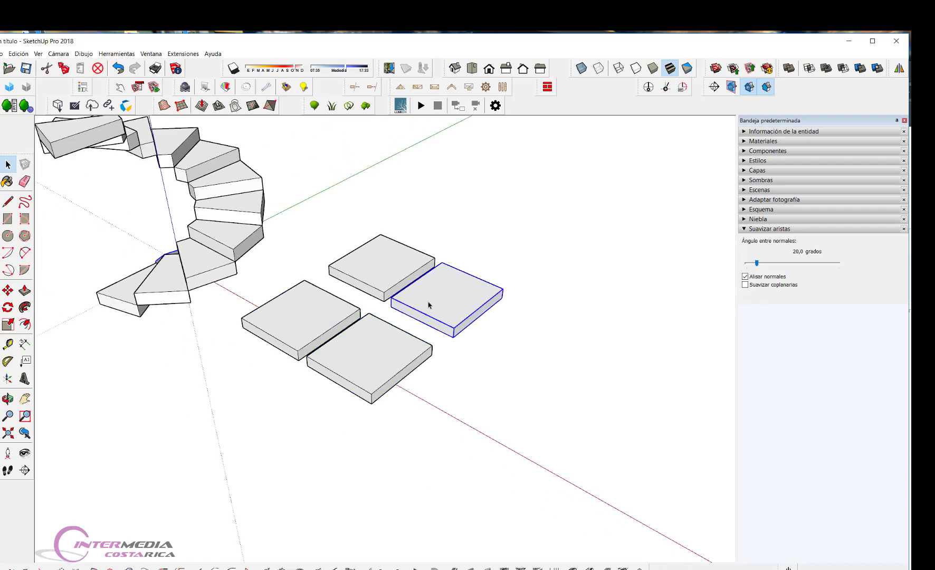
click(386, 280)
click(309, 327)
click(359, 359)
scroll(300, 395, up, 3)
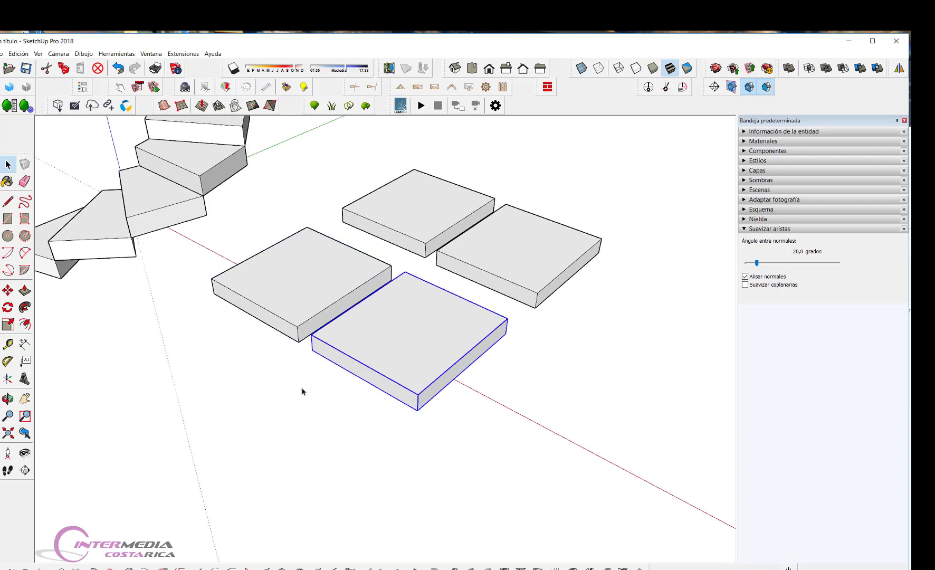
double_click(411, 324)
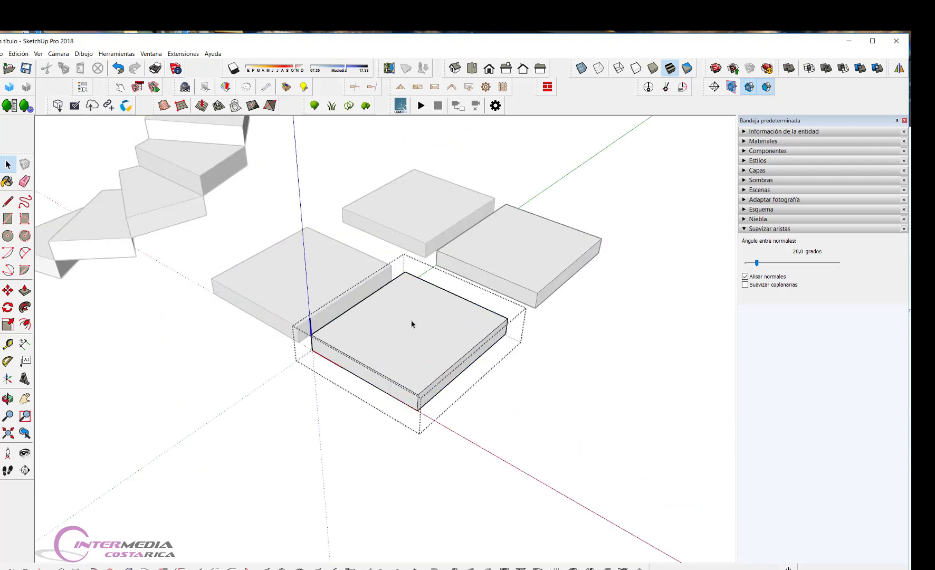
click(407, 332)
click(289, 288)
double_click(287, 287)
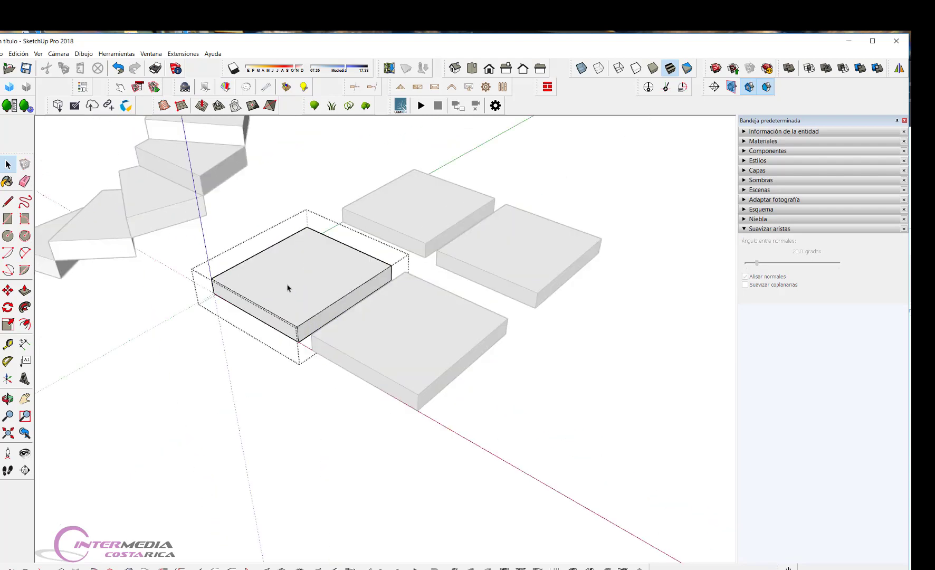
click(287, 288)
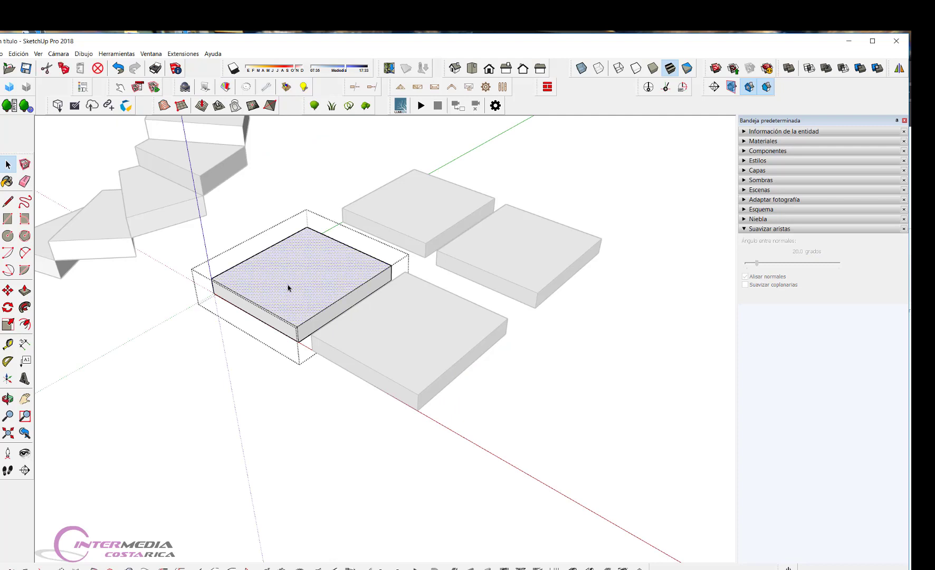
click(311, 329)
scroll(238, 356, down, 3)
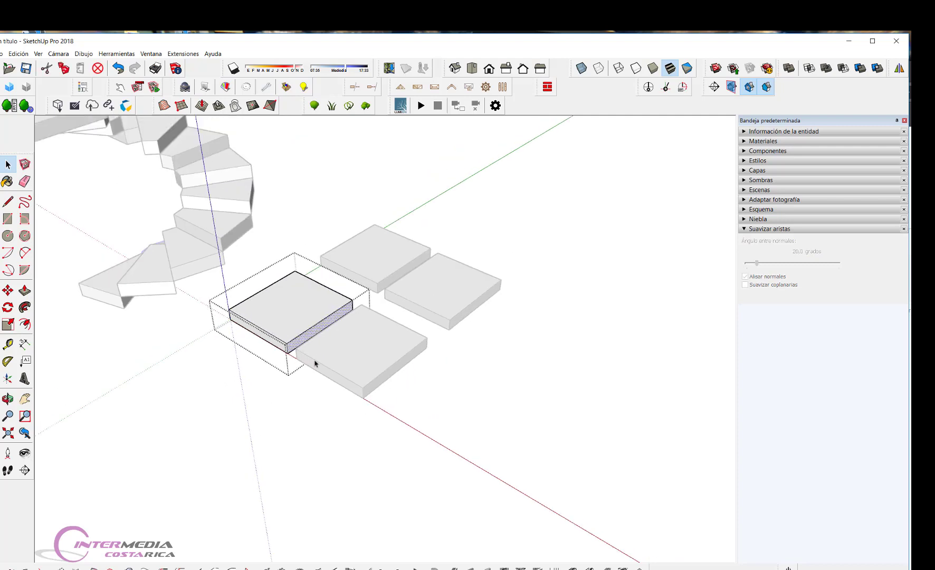
scroll(320, 244, up, 2)
click(312, 230)
scroll(338, 250, up, 3)
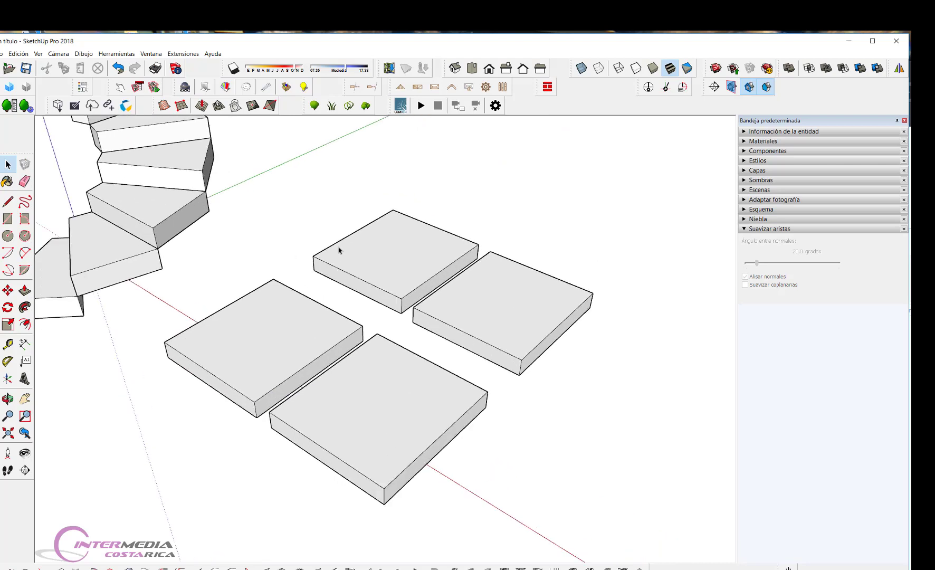
click(265, 367)
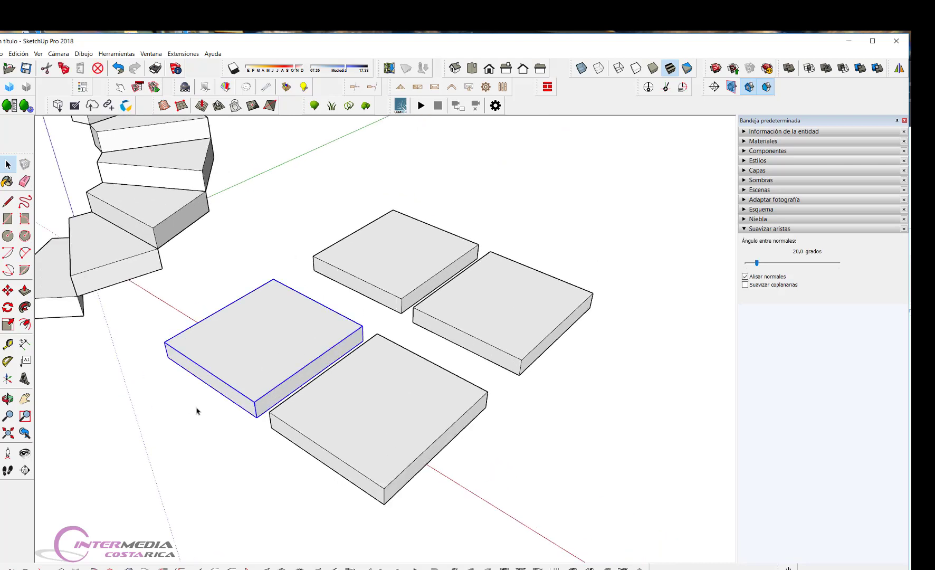
scroll(272, 346, up, 2)
click(7, 219)
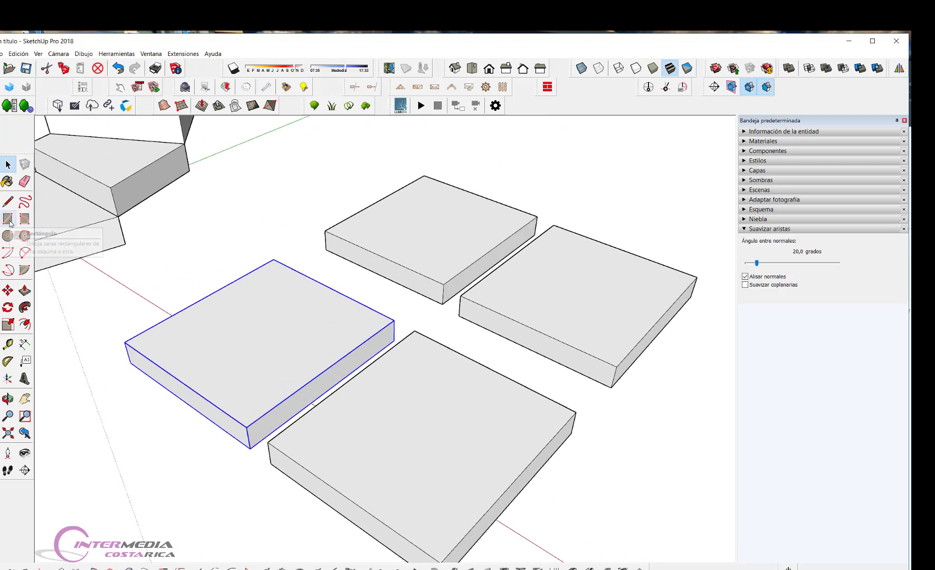
click(263, 325)
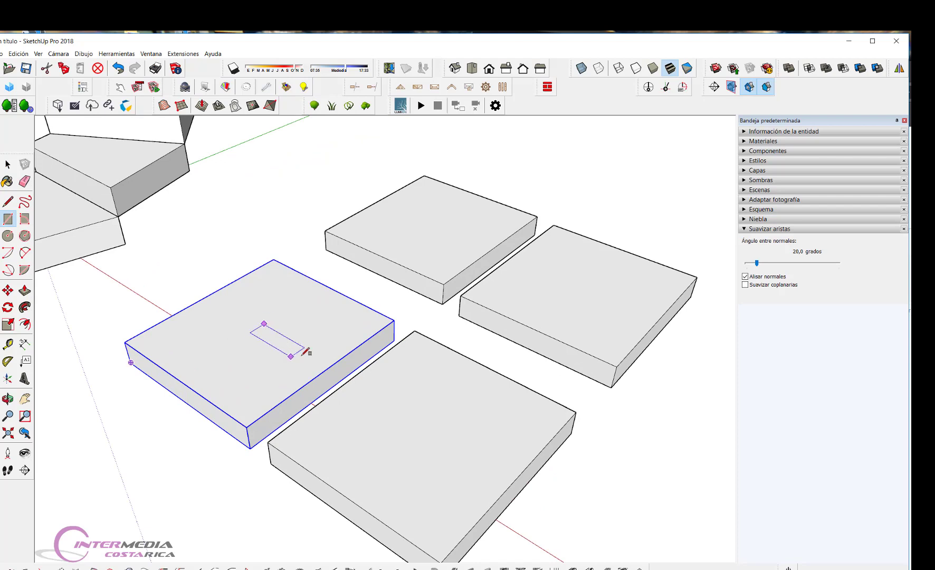
click(256, 370)
key(p)
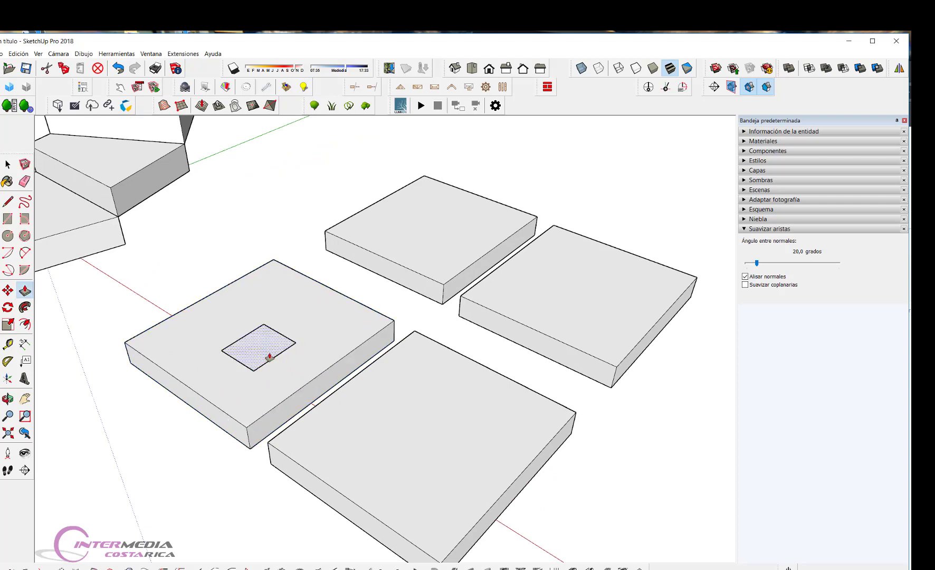
click(259, 457)
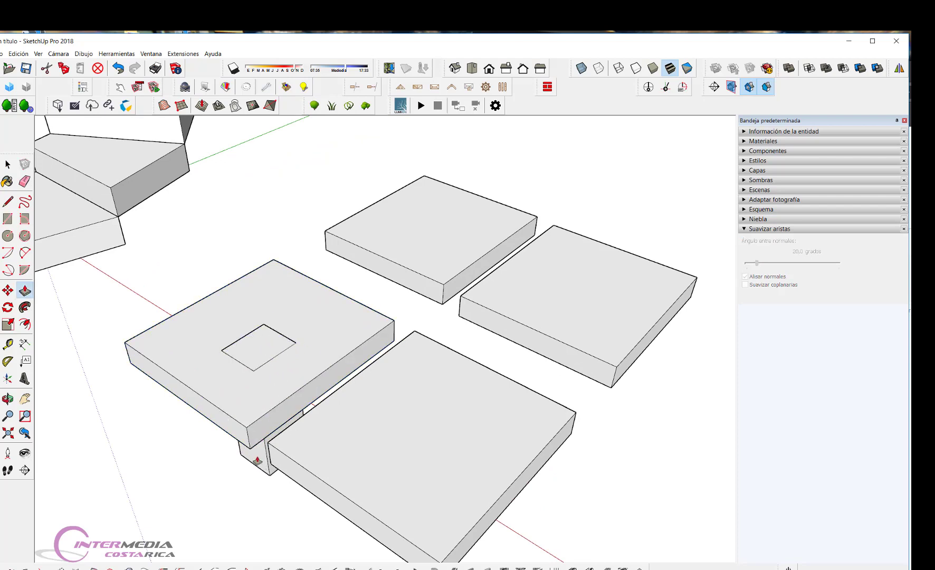
middle_drag(259, 457, 293, 347)
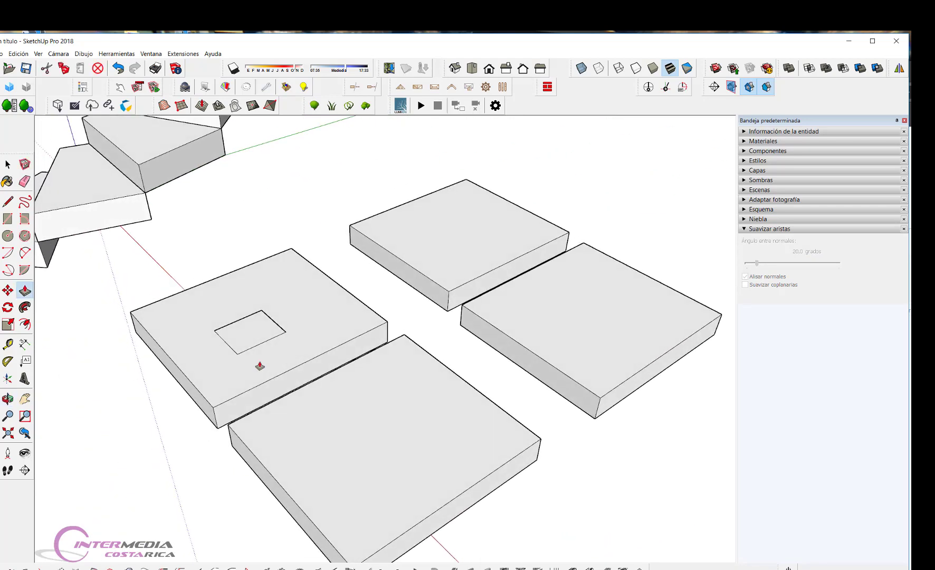
scroll(246, 321, up, 2)
scroll(246, 322, up, 3)
key(space)
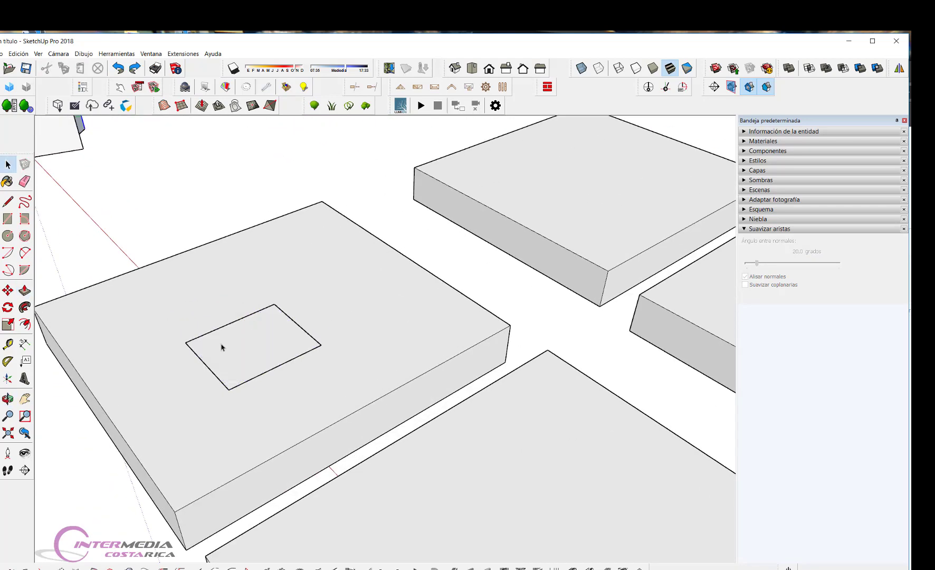
click(220, 355)
mouse_move(294, 328)
middle_down()
mouse_move(251, 354)
mouse_move(330, 351)
mouse_move(373, 371)
middle_up()
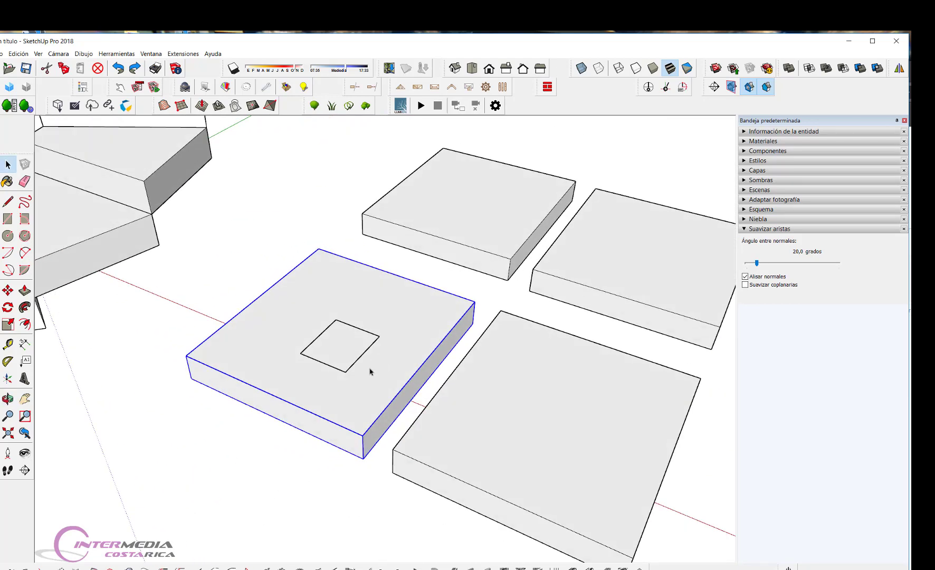
scroll(361, 380, up, 2)
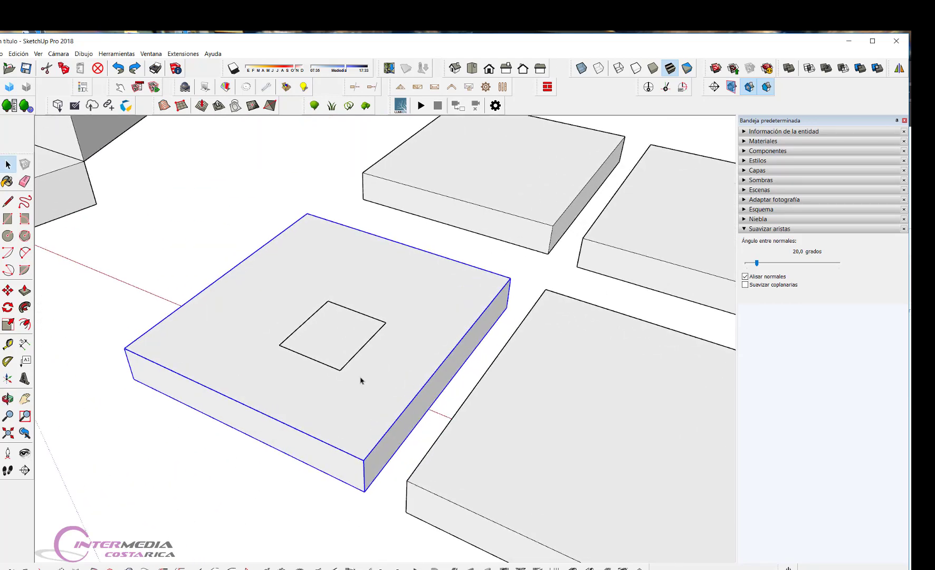
key(ctrl+z)
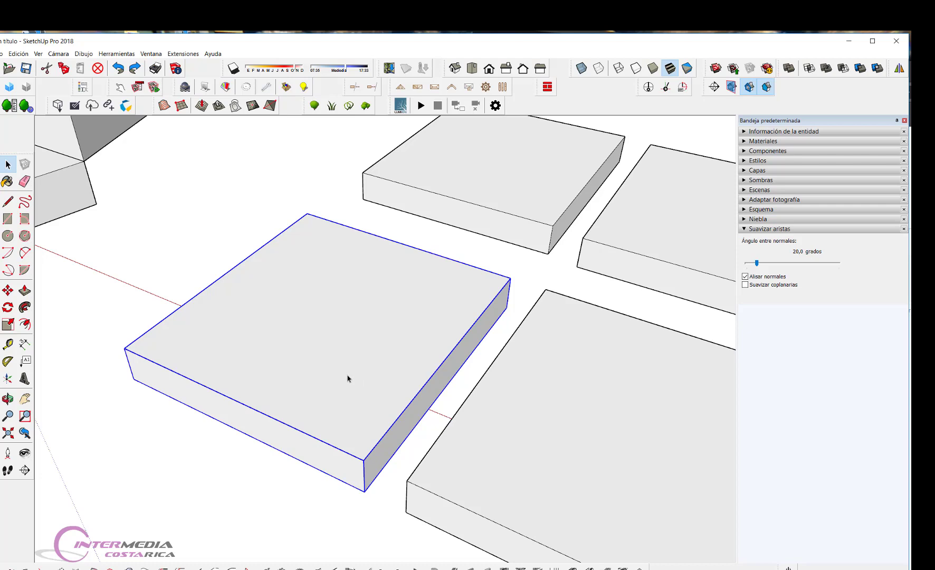
scroll(327, 345, down, 2)
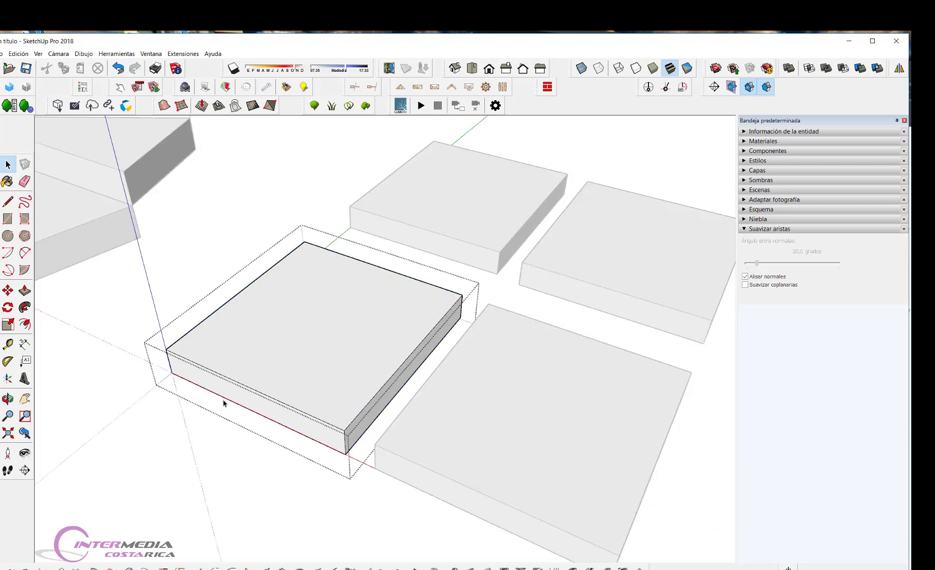
Inside the left slab group, draw a square on its top, then undo it and close the group.
double_click(295, 327)
key(r)
click(265, 342)
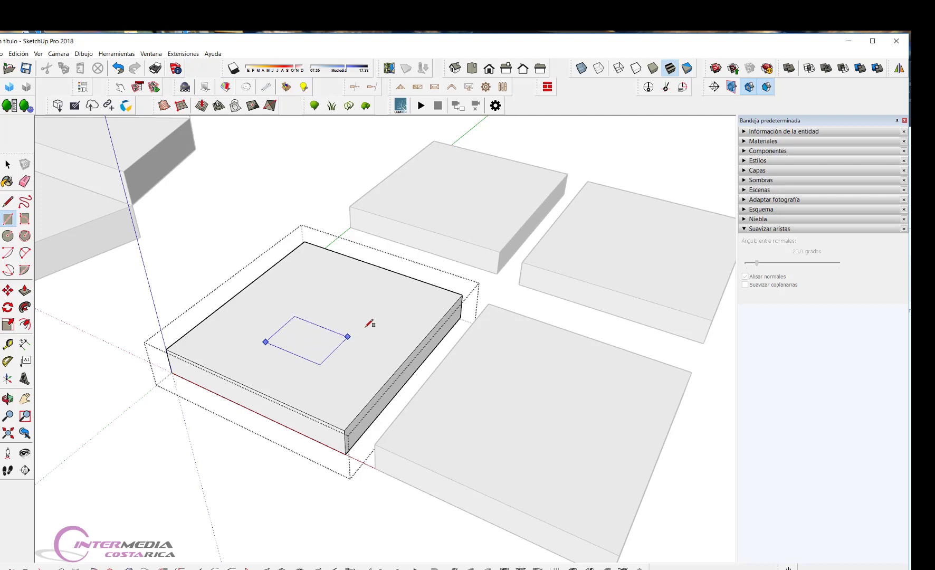
click(382, 316)
key(space)
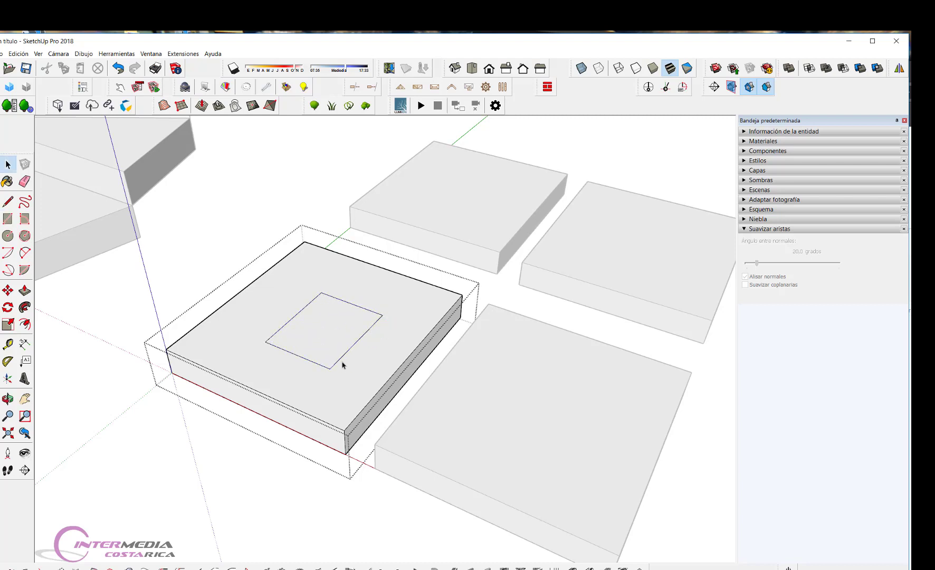
scroll(342, 364, up, 3)
scroll(329, 386, down, 3)
scroll(299, 328, down, 1)
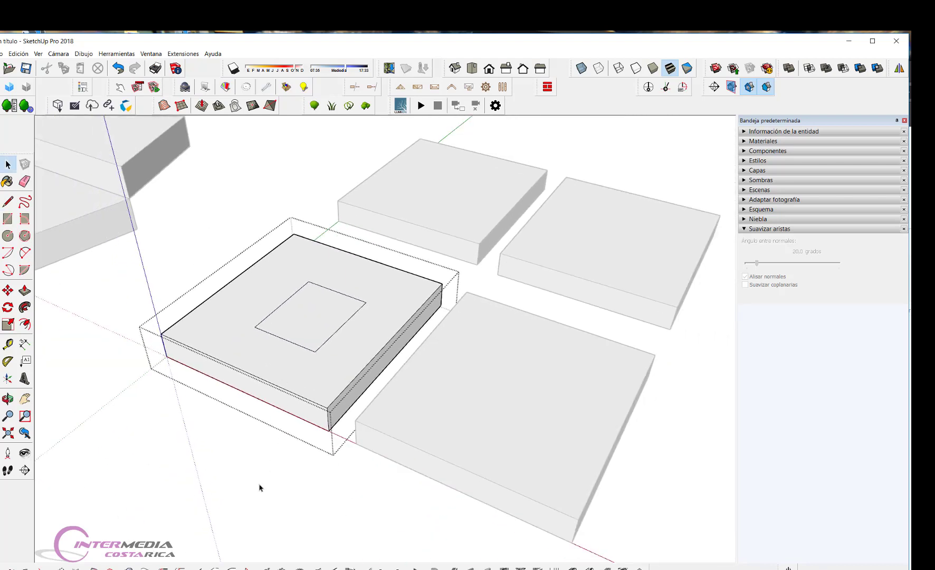
key(ctrl+z)
click(243, 448)
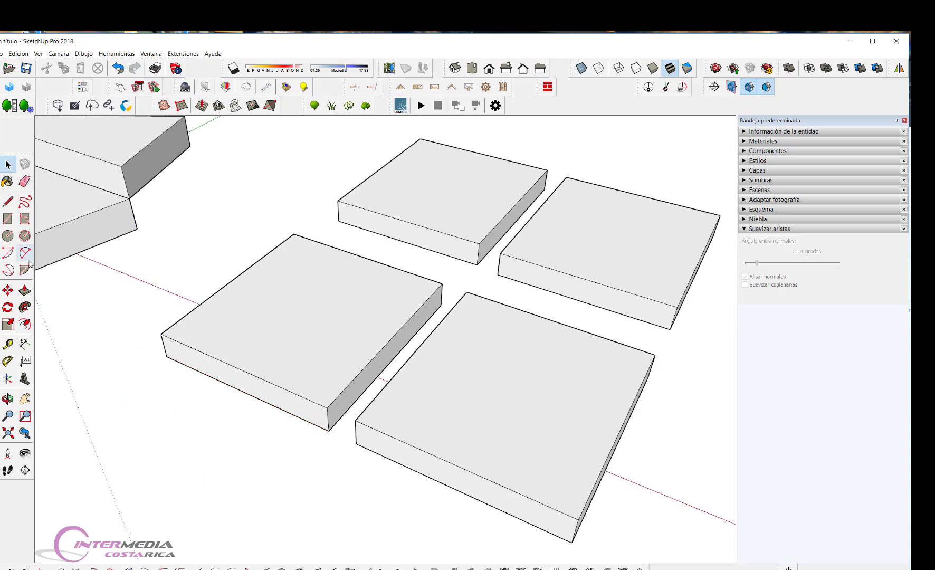
Draw another rectangle on the slab top, undo it, and open the front-left slab group.
click(8, 218)
click(264, 323)
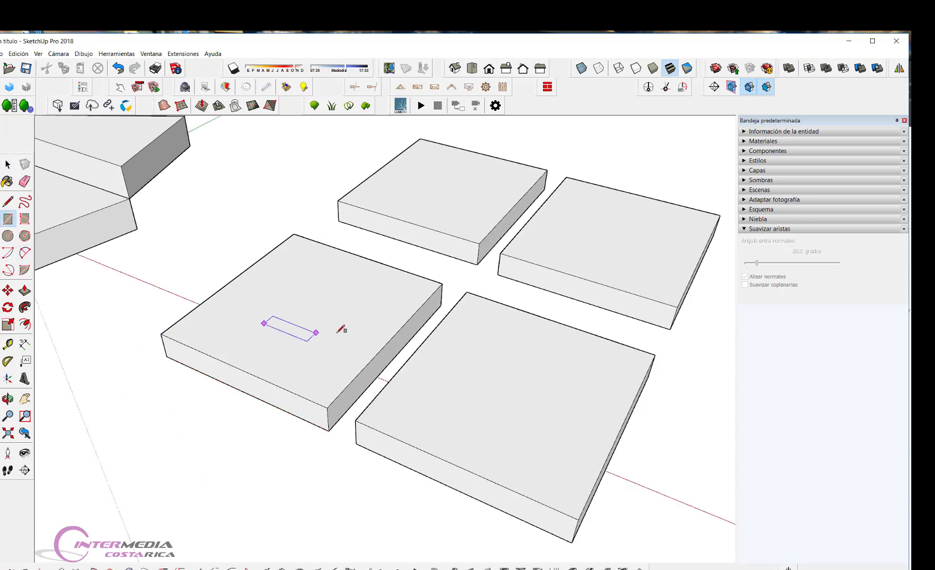
click(361, 304)
key(space)
scroll(343, 332, up, 3)
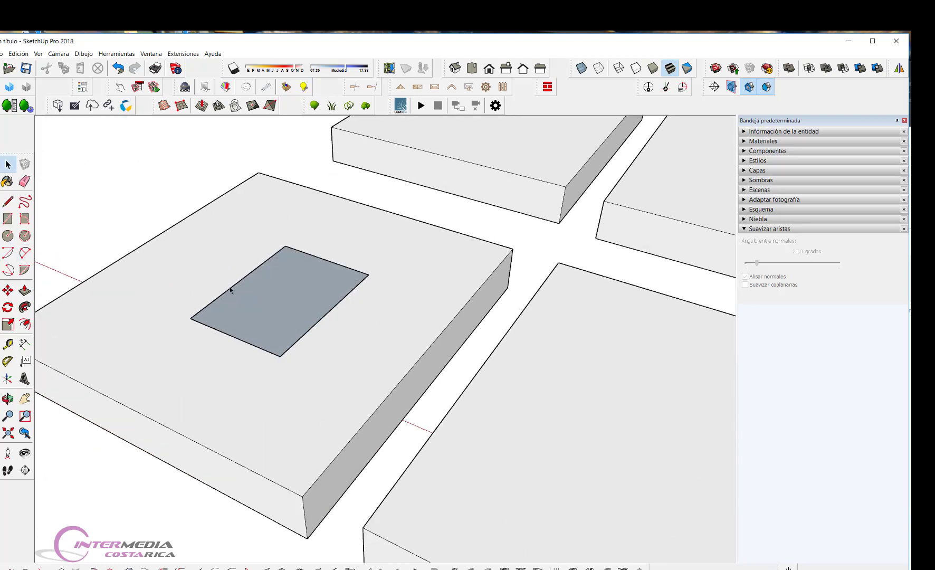
scroll(282, 347, down, 2)
scroll(313, 315, down, 2)
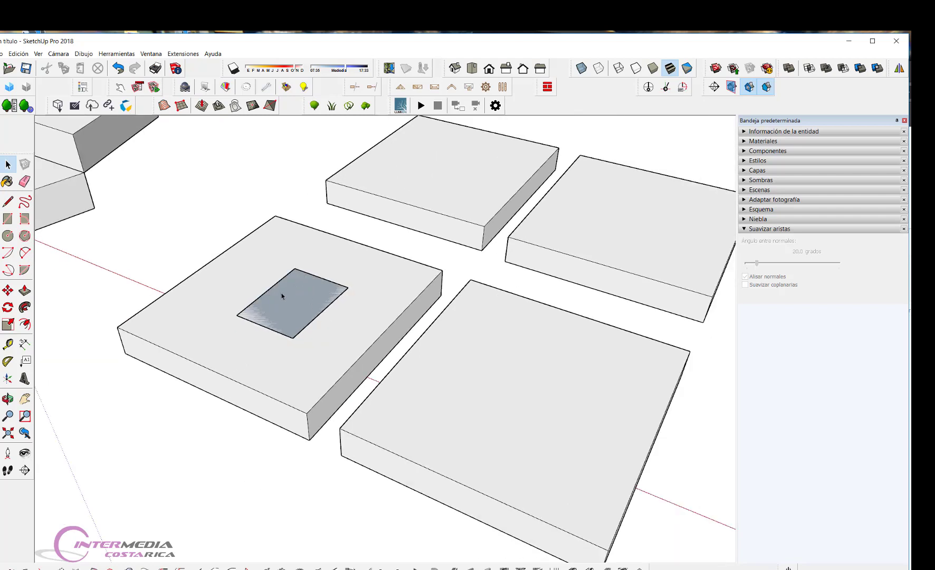
key(ctrl+z)
double_click(289, 351)
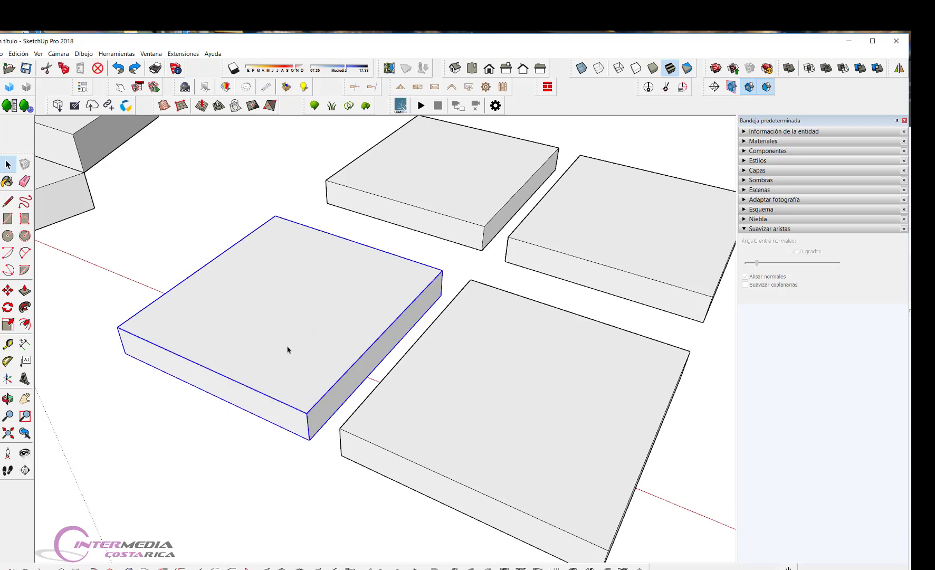
Draw a rectangular hole outline on the front-left slab's top inside its group.
click(9, 220)
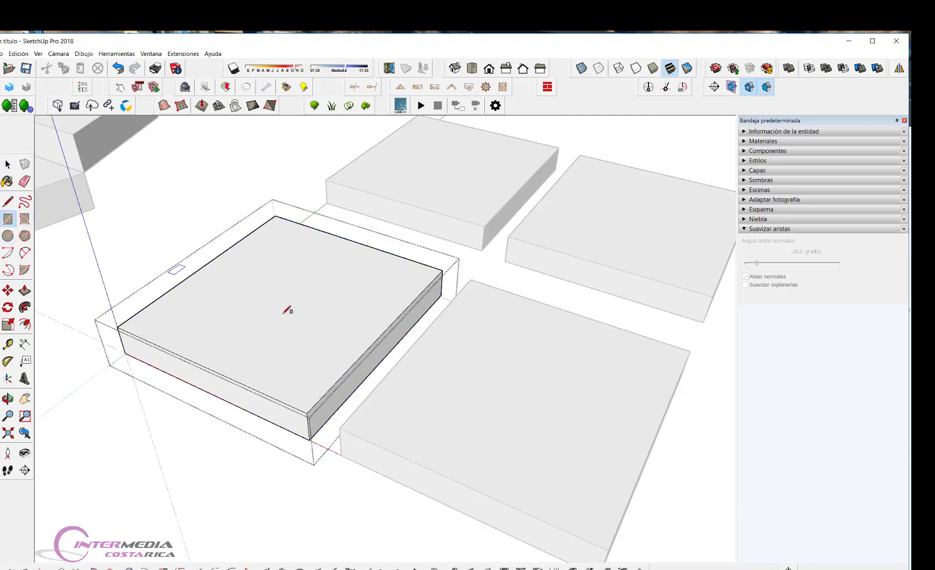
click(220, 328)
click(336, 289)
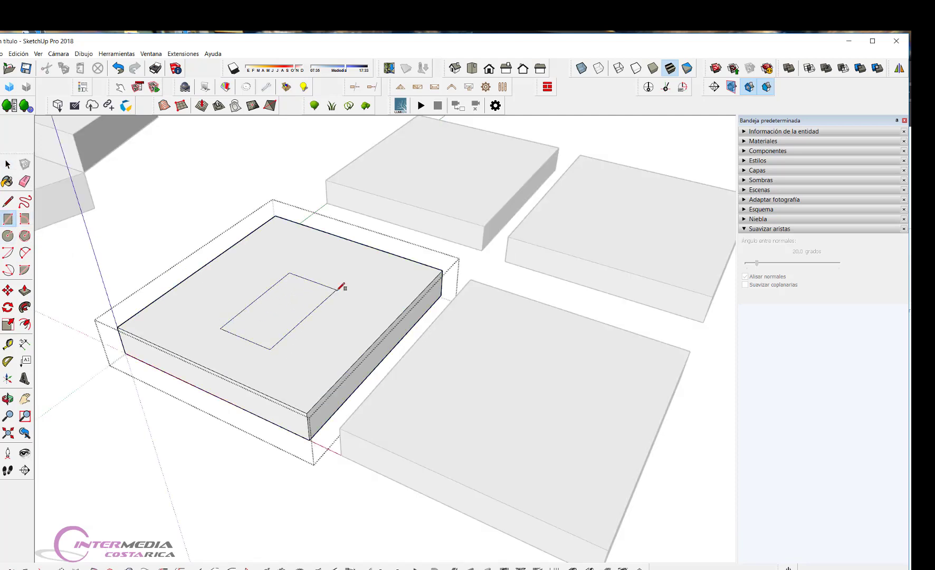
key(space)
click(273, 316)
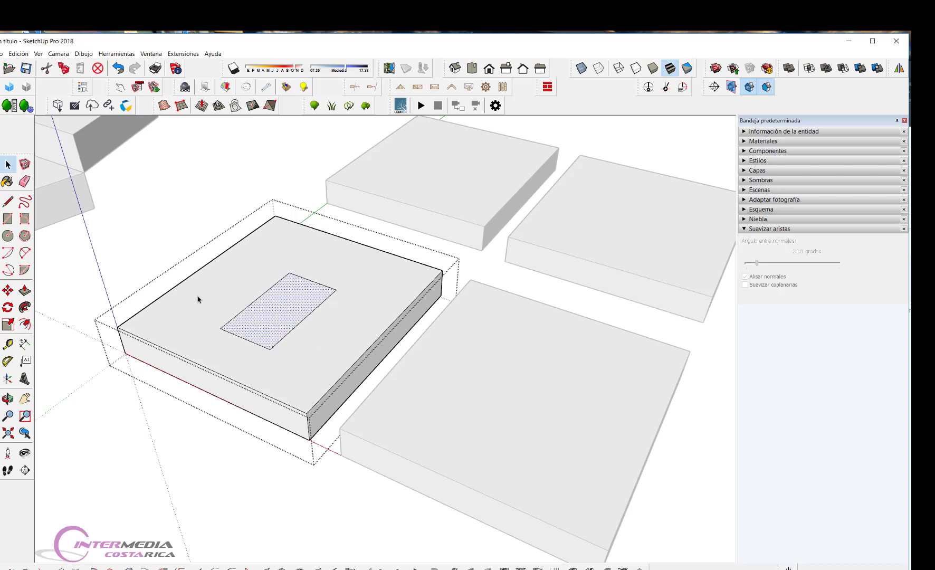
click(136, 420)
click(250, 304)
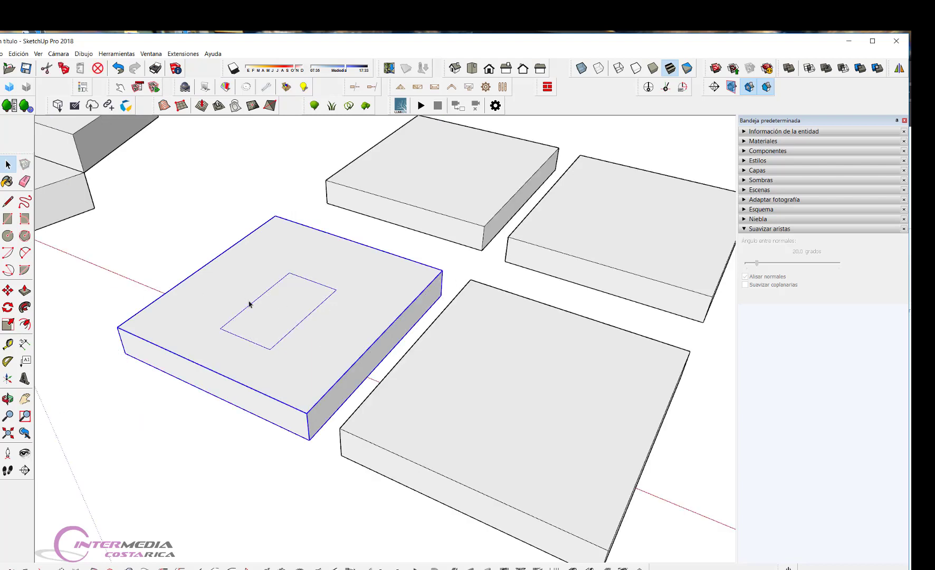
double_click(282, 312)
click(283, 306)
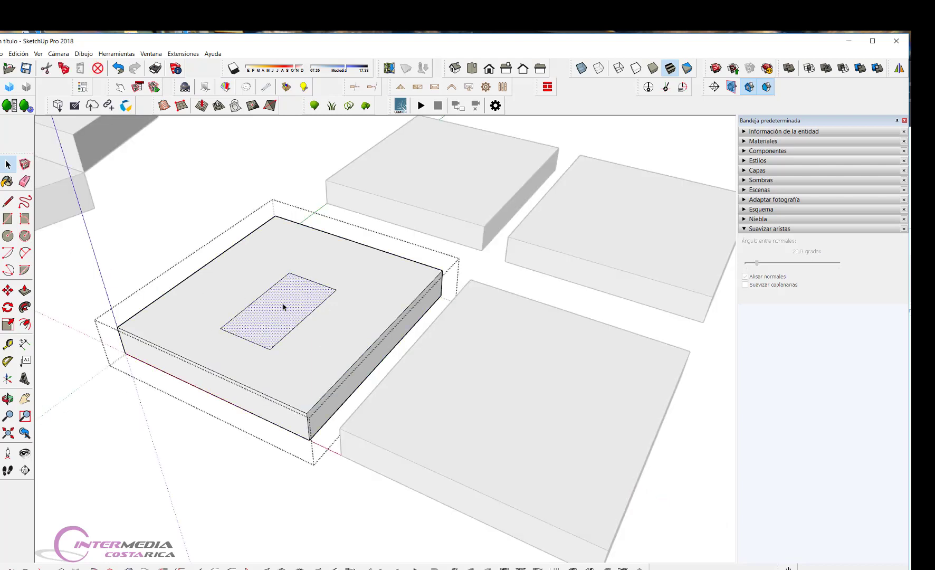
click(231, 294)
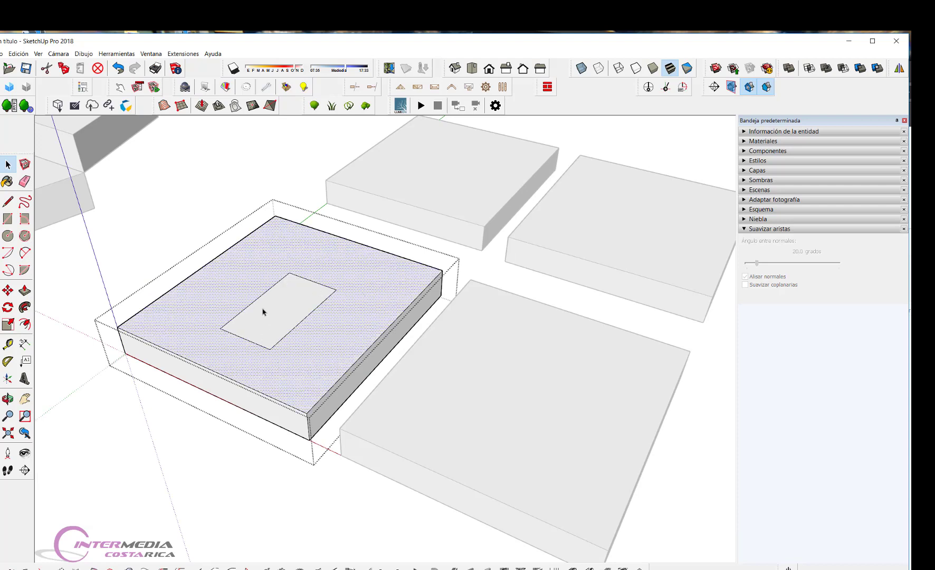
Push/Pull the inner rectangle down through the slab, then exit the group.
key(p)
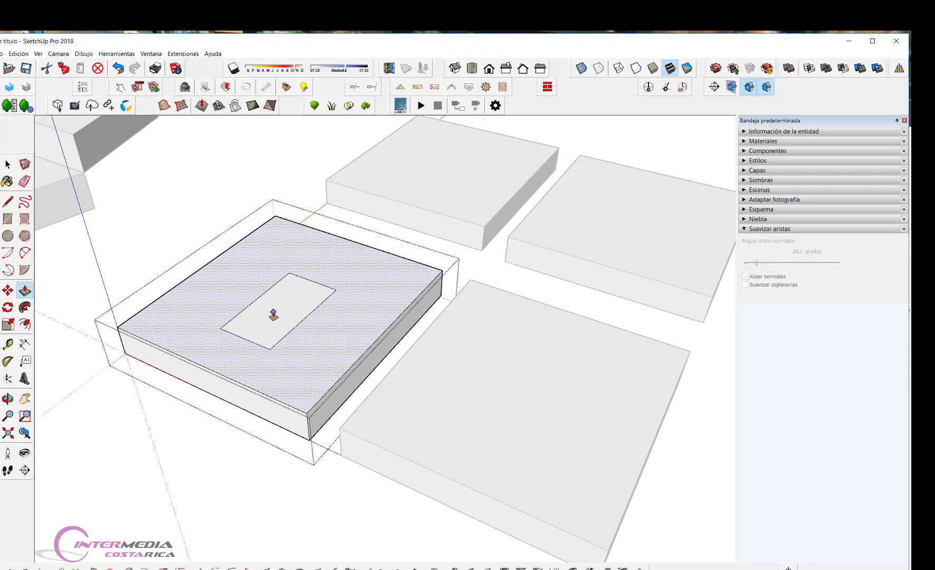
key(space)
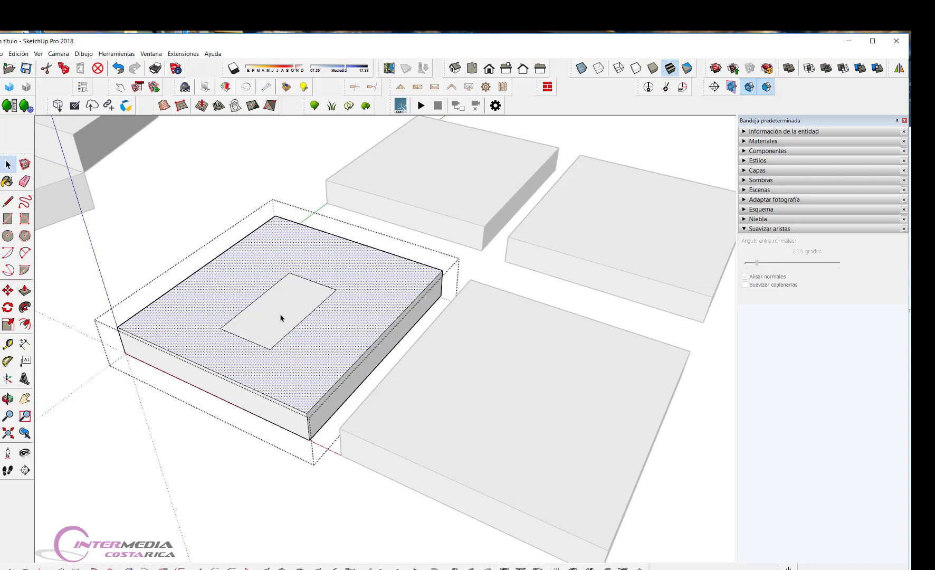
click(282, 316)
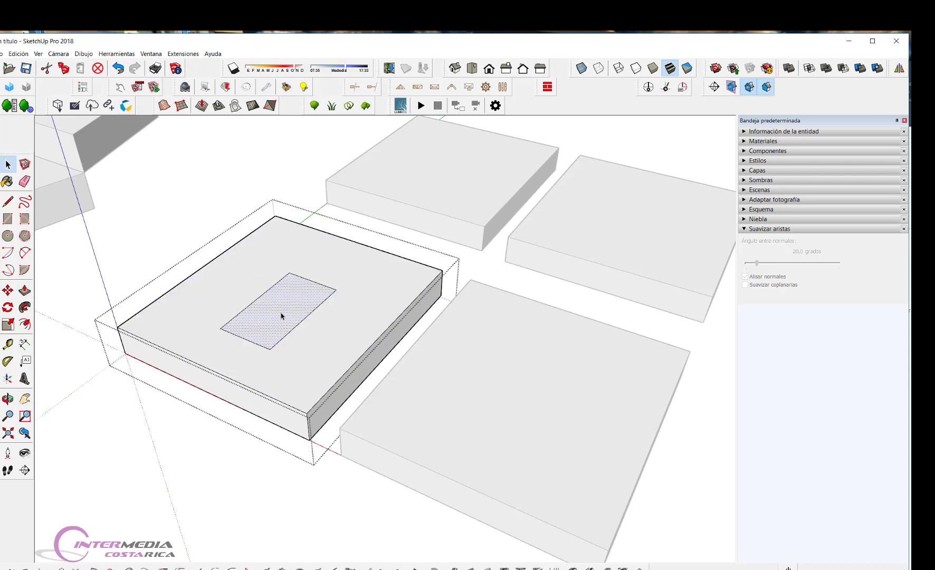
key(p)
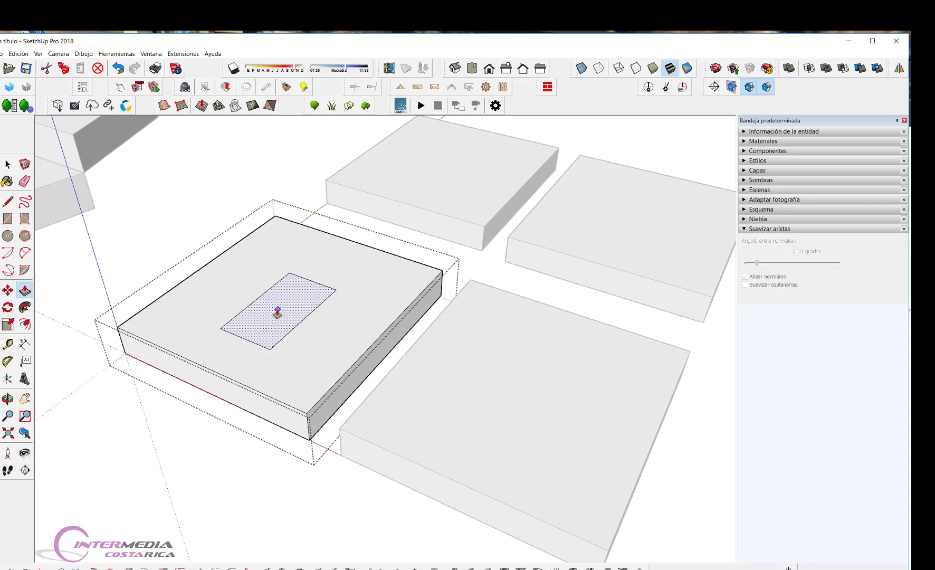
drag(279, 317, 310, 439)
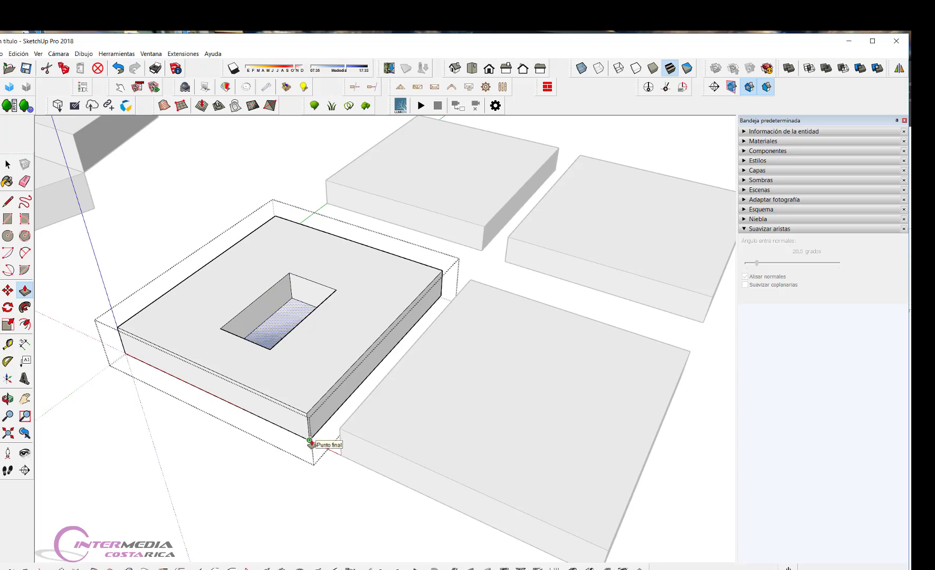
click(310, 442)
mouse_move(293, 453)
middle_down()
mouse_move(263, 473)
mouse_move(257, 453)
middle_up()
key(space)
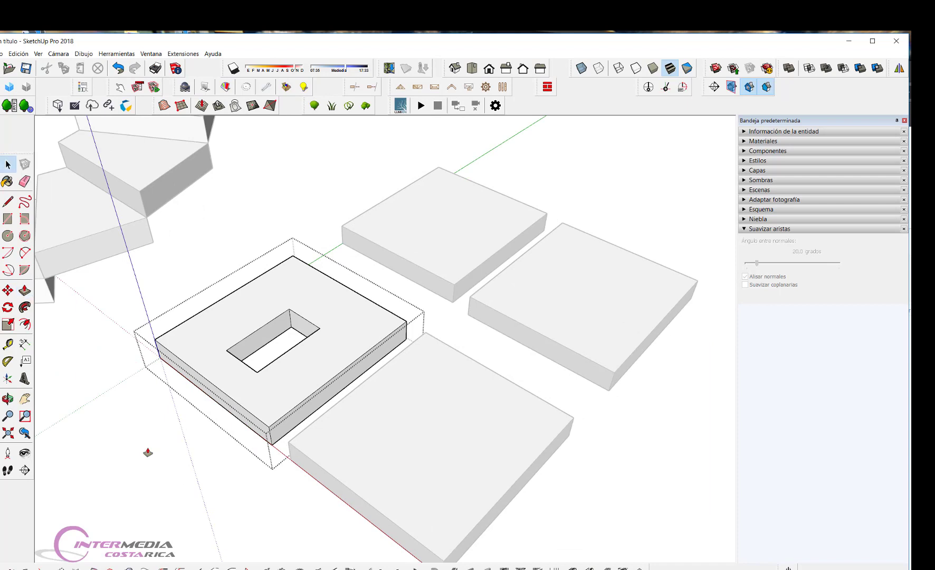
click(153, 449)
scroll(258, 394, down, 2)
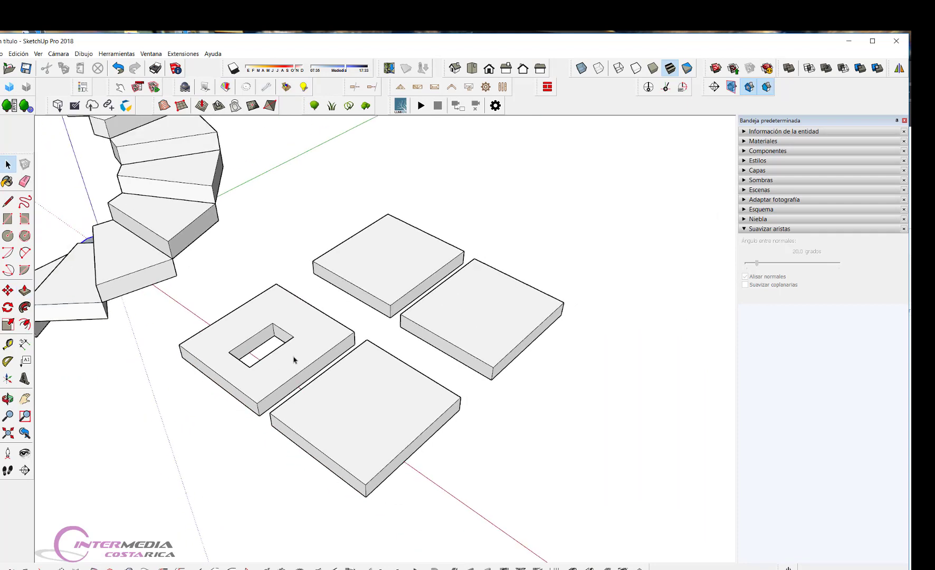
Select the holed and upper slabs, then open the front slab and its face context menu.
click(278, 312)
click(363, 257)
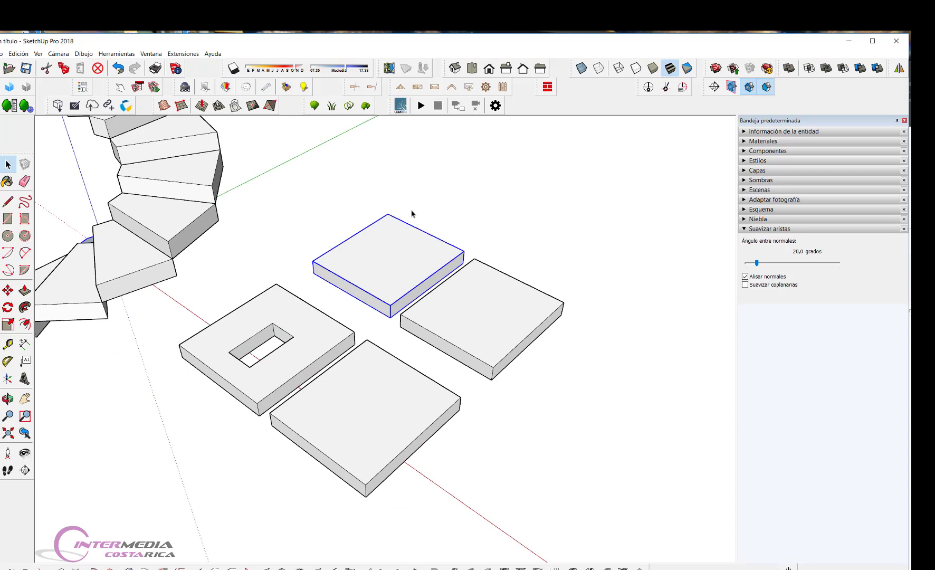
scroll(332, 451, down, 2)
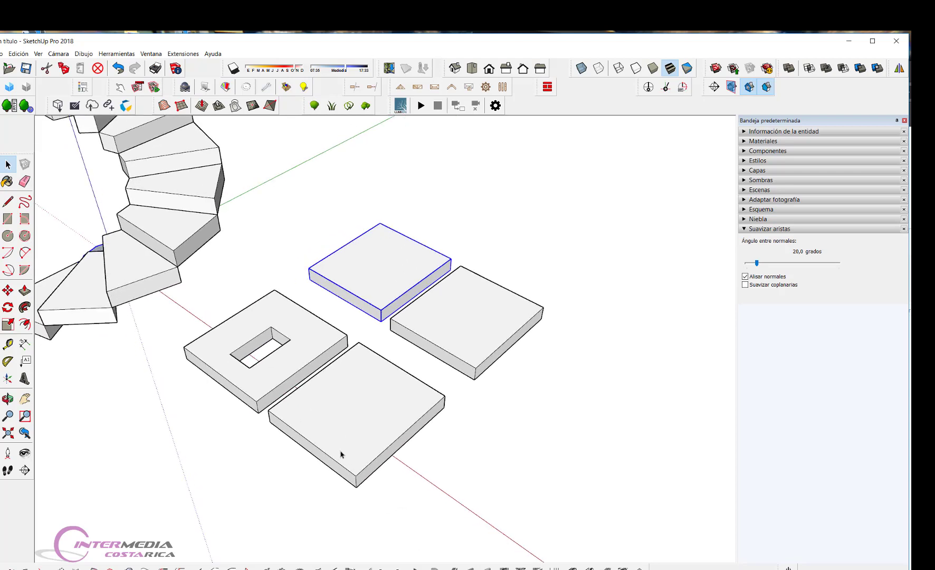
double_click(361, 414)
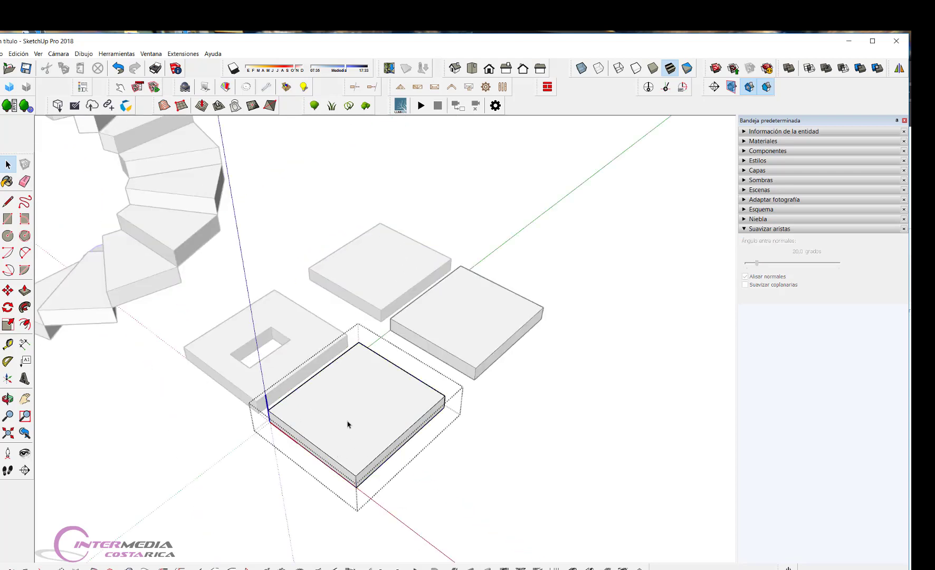
click(204, 490)
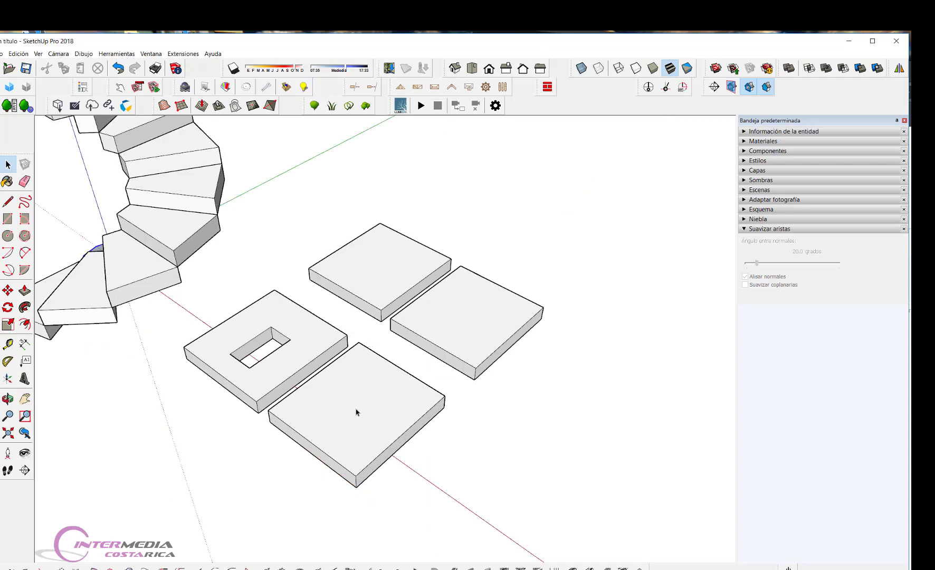
double_click(356, 412)
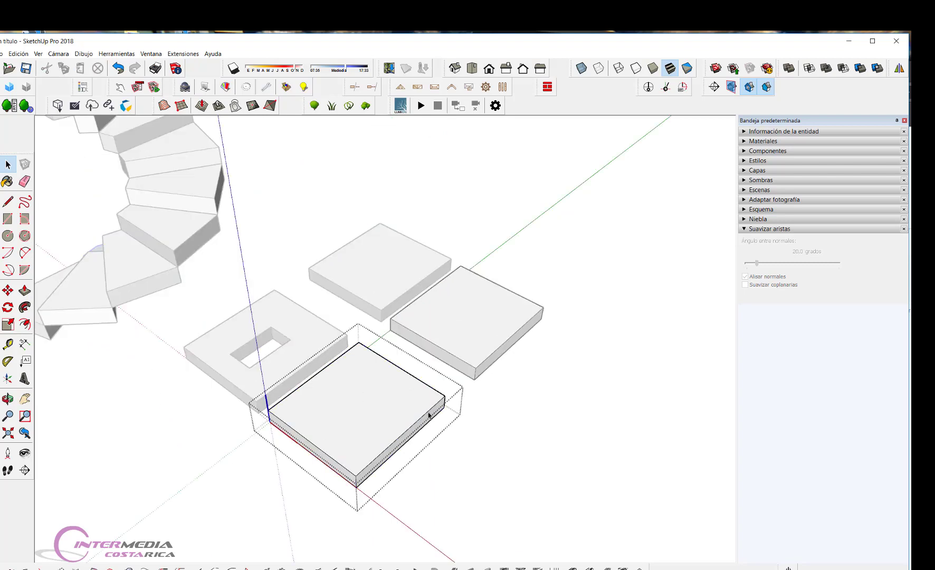
right_click(382, 384)
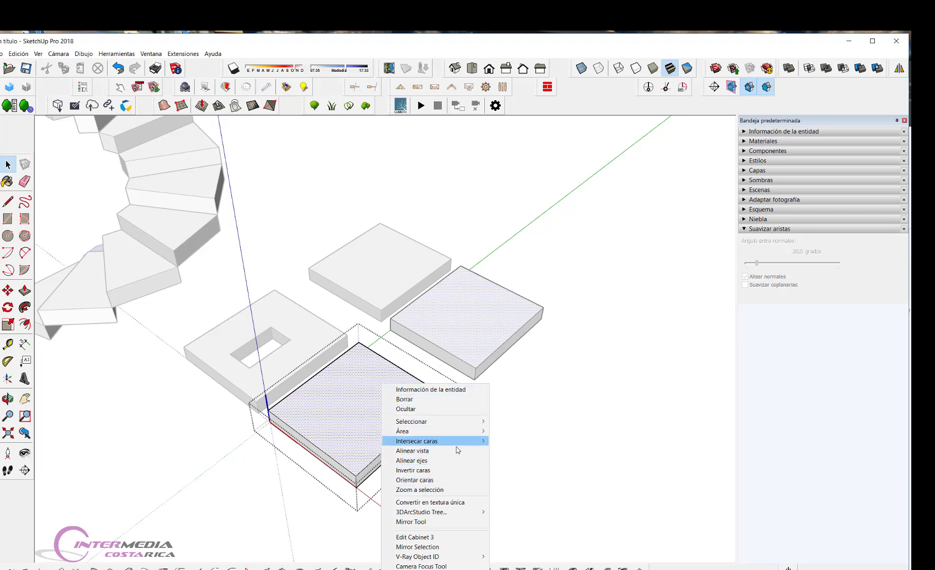
click(537, 411)
Repeatedly enter and exit the front slab component until it is open for editing.
click(416, 408)
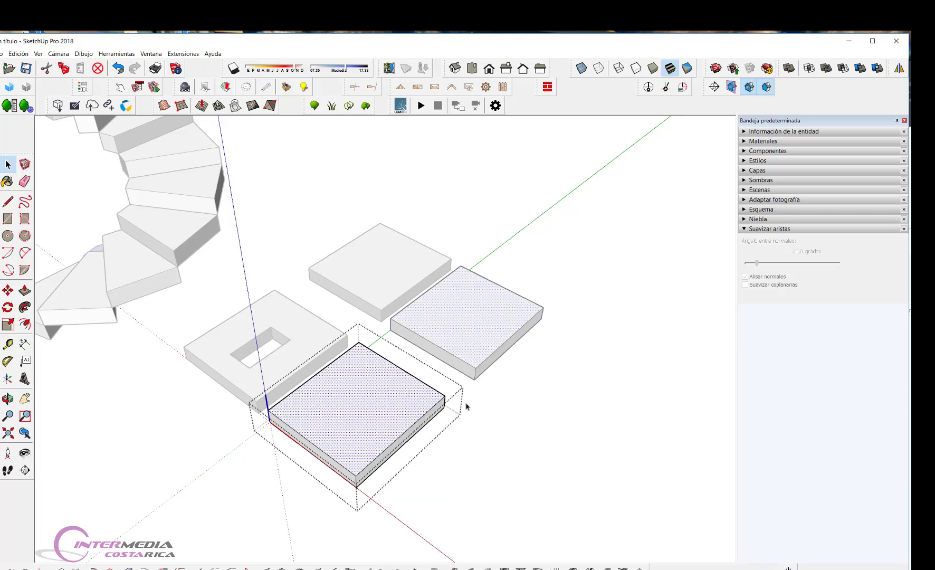
click(508, 395)
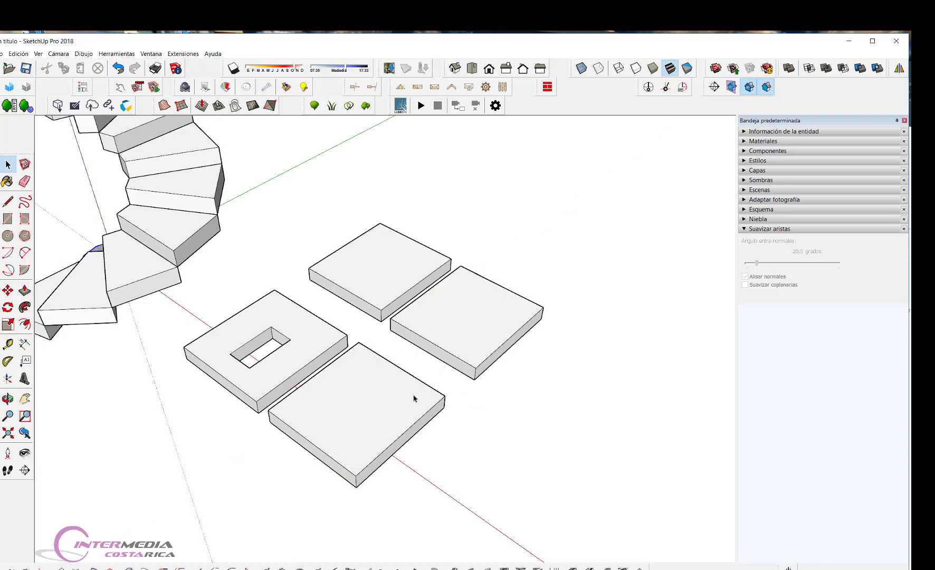
double_click(389, 397)
right_click(407, 364)
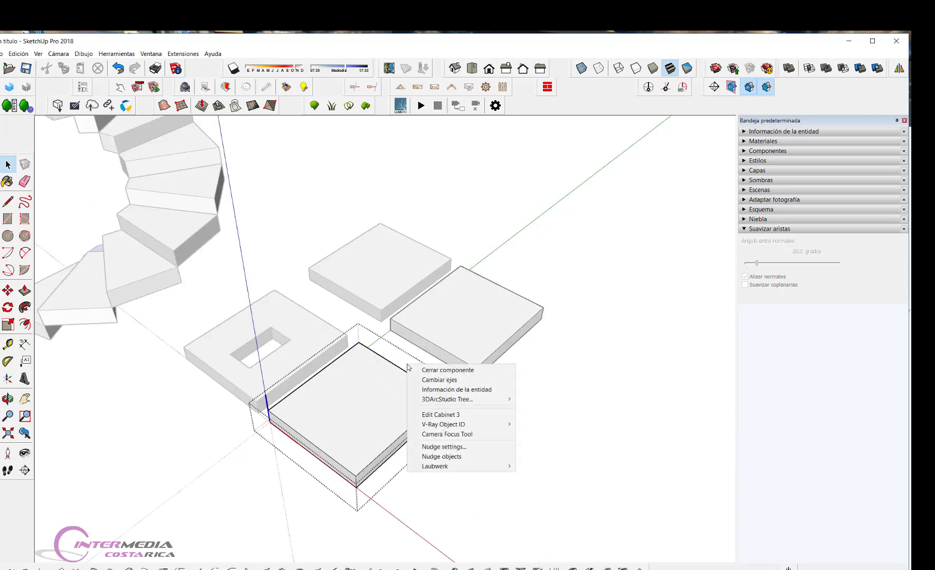
click(453, 371)
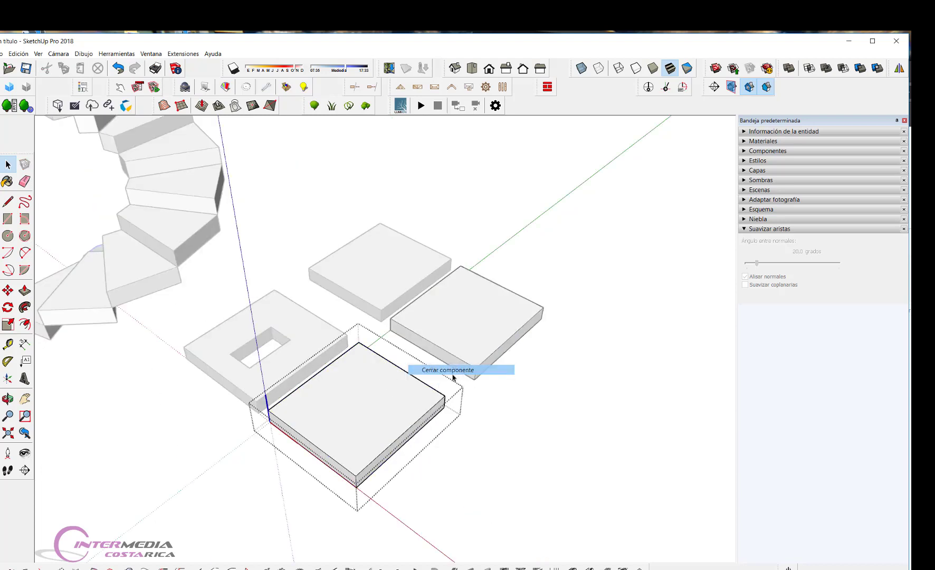
double_click(369, 397)
click(369, 396)
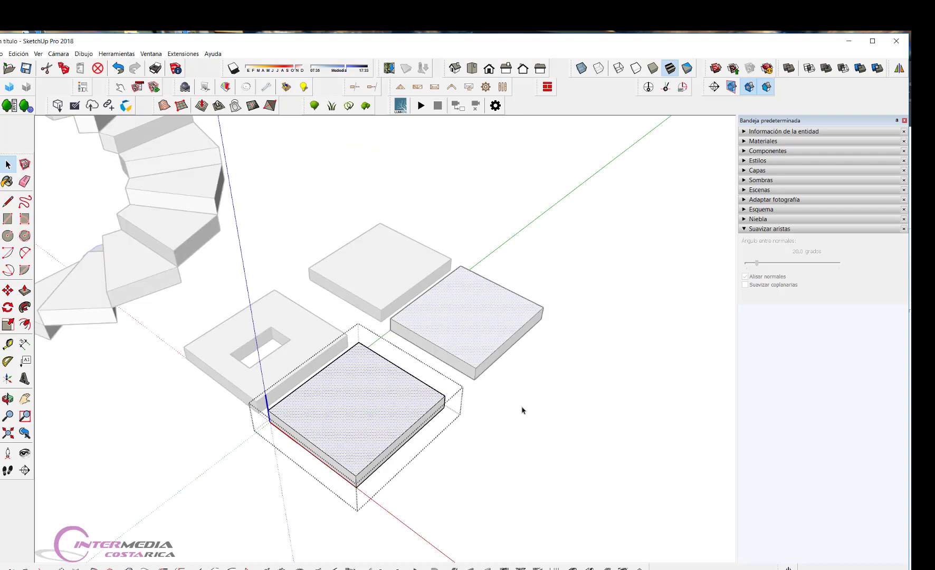
click(529, 408)
click(383, 387)
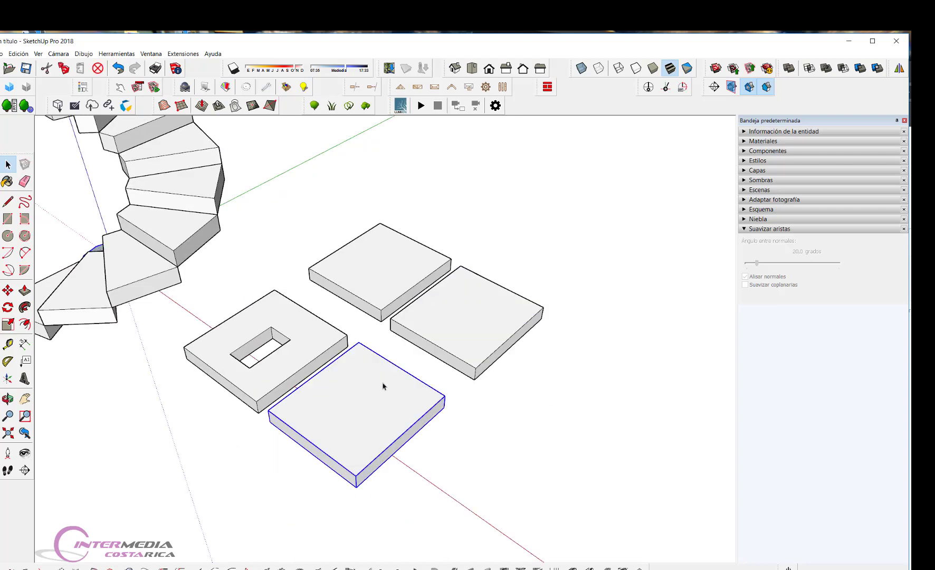
double_click(373, 394)
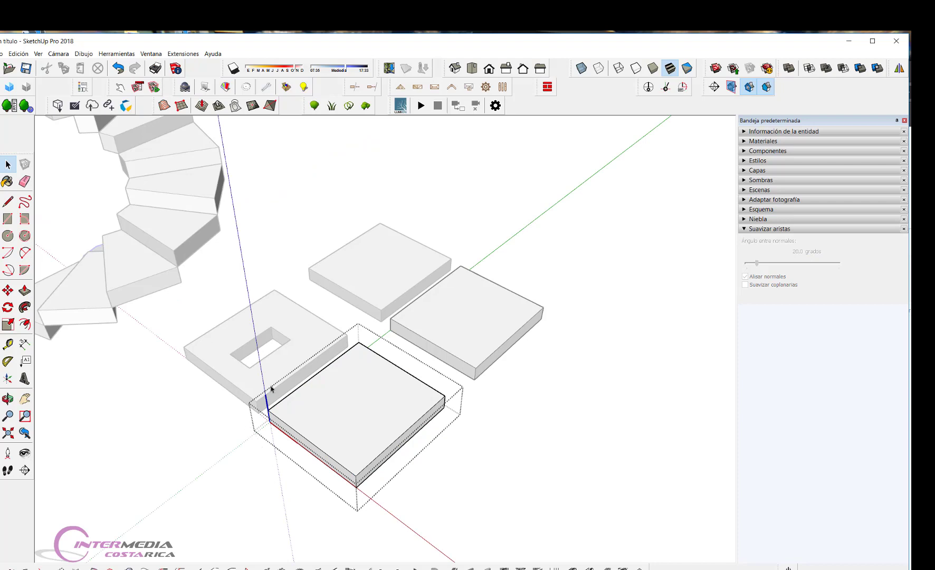
click(528, 428)
Inside the front slab, draw a rectangle in the middle of its top face.
double_click(351, 409)
key(r)
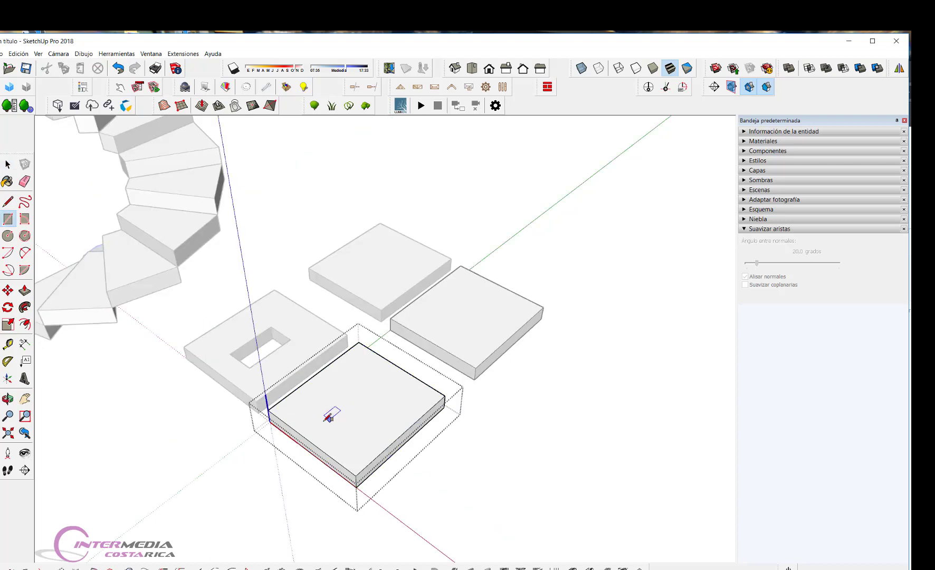
click(325, 413)
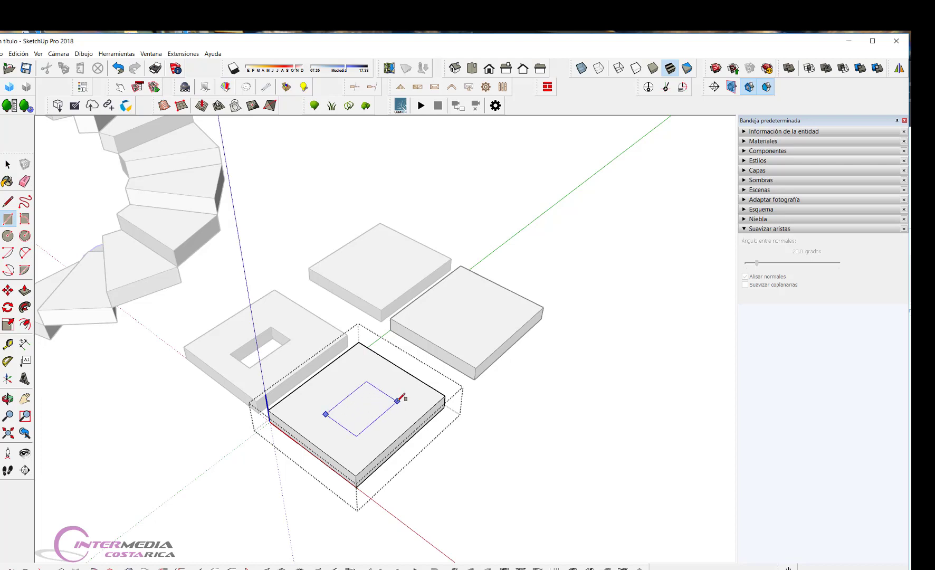
click(398, 399)
click(461, 319)
key(Escape)
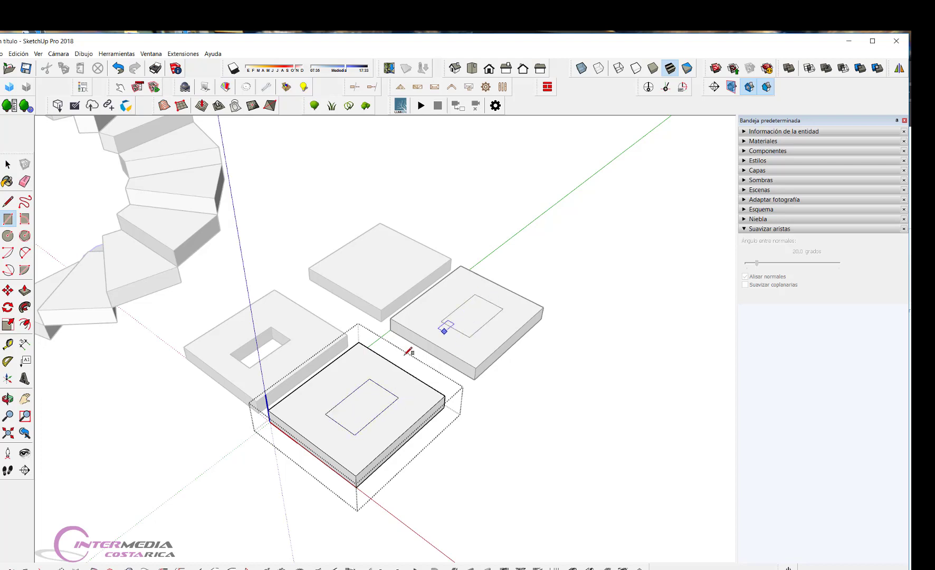
Push the rectangle through the slab, exit the component, and select both holed slabs.
key(p)
click(365, 392)
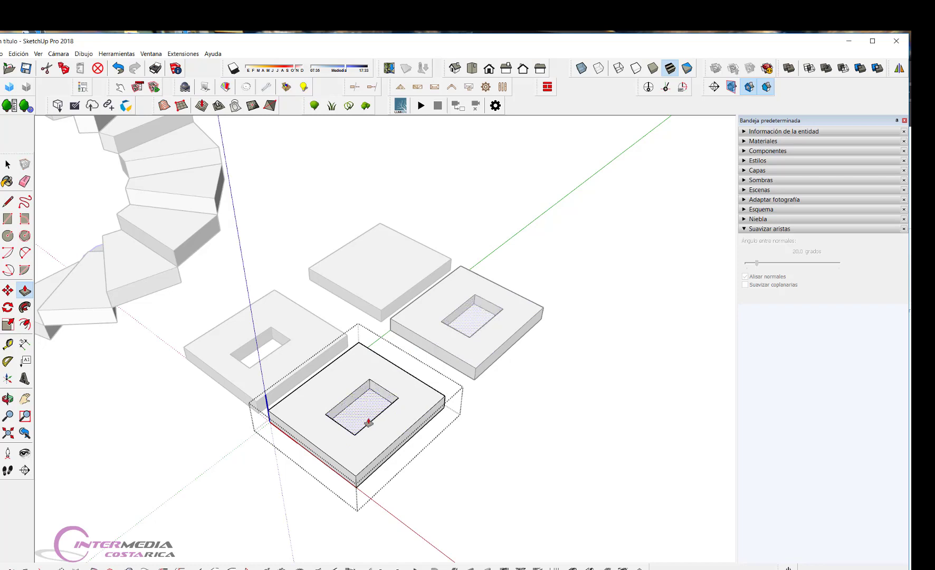
click(357, 486)
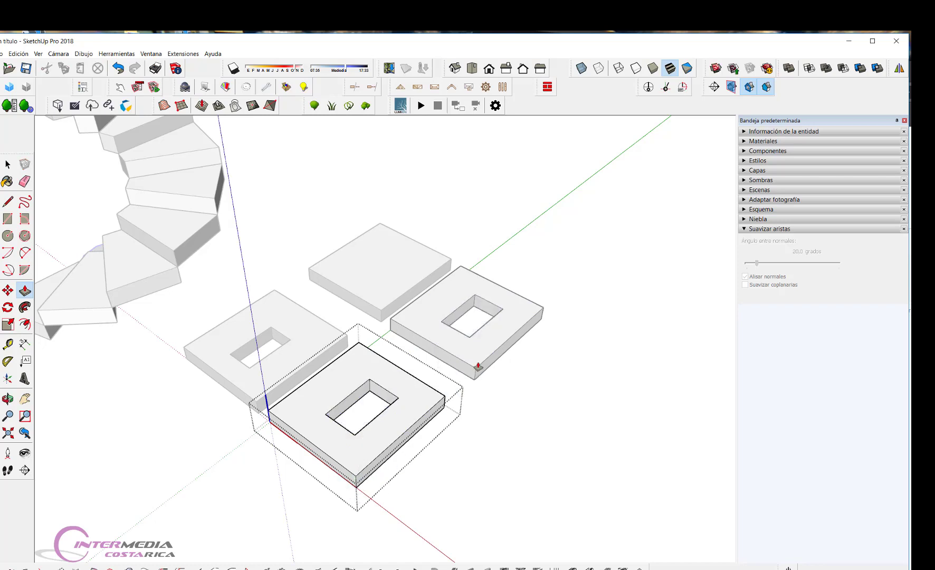
key(space)
click(470, 422)
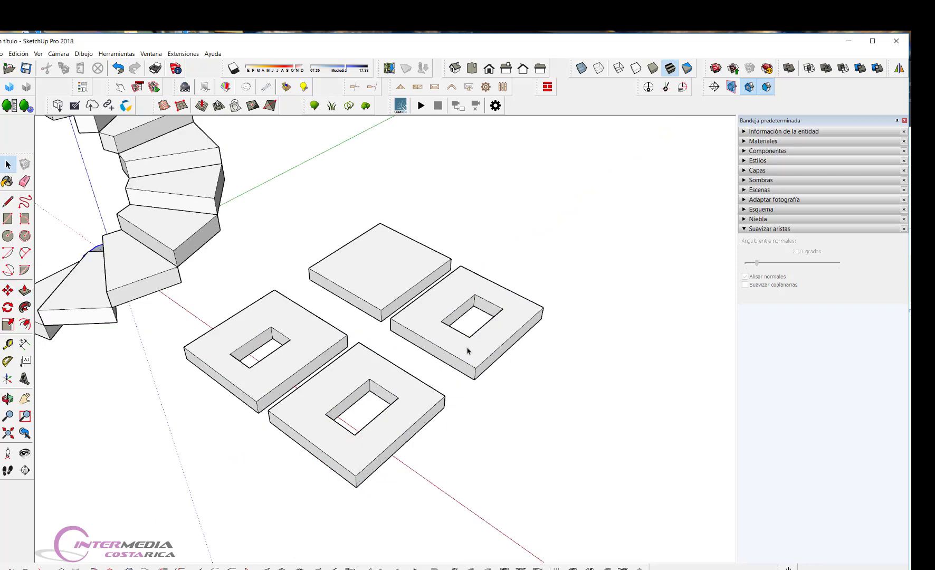
scroll(451, 354, up, 2)
scroll(414, 381, up, 1)
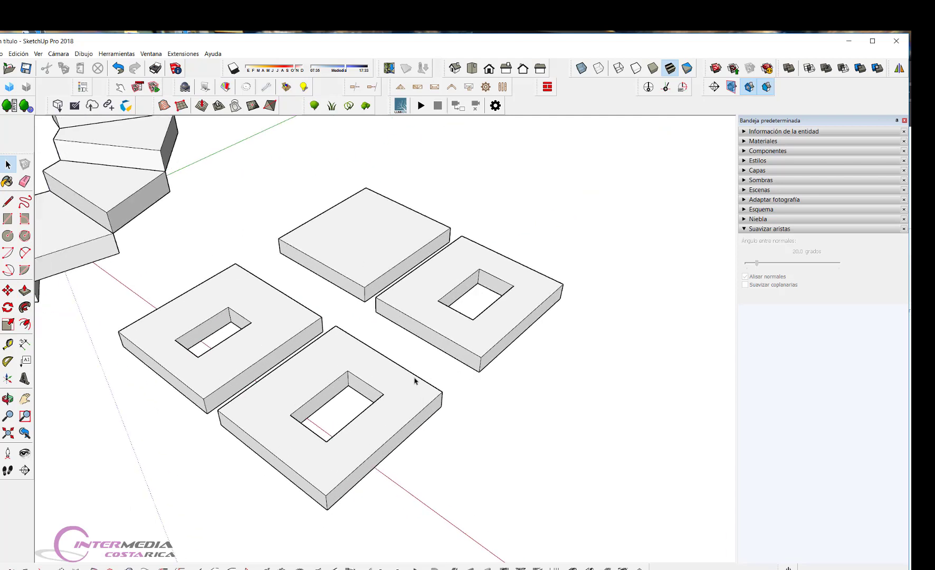
click(361, 358)
click(434, 319)
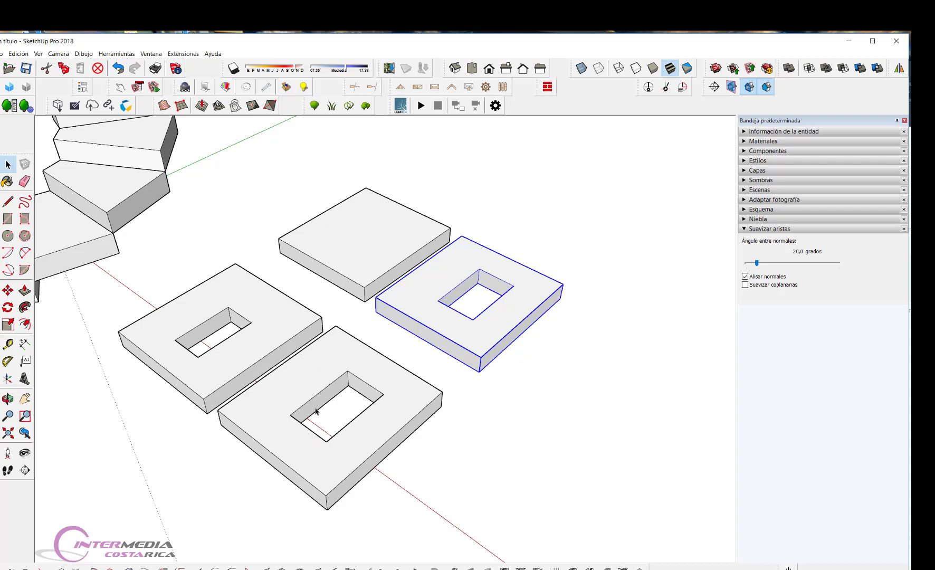
scroll(332, 419, up, 2)
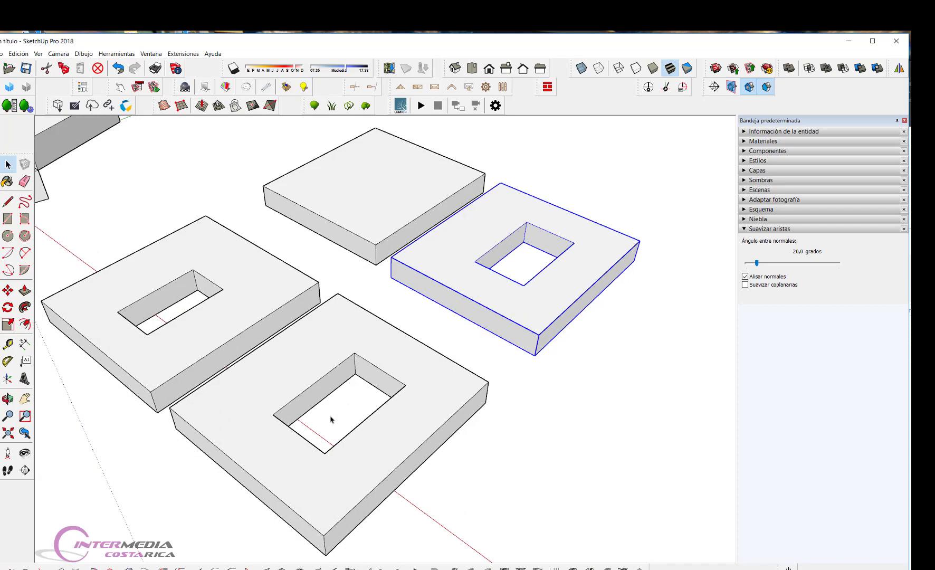
scroll(340, 415, down, 2)
scroll(414, 426, down, 1)
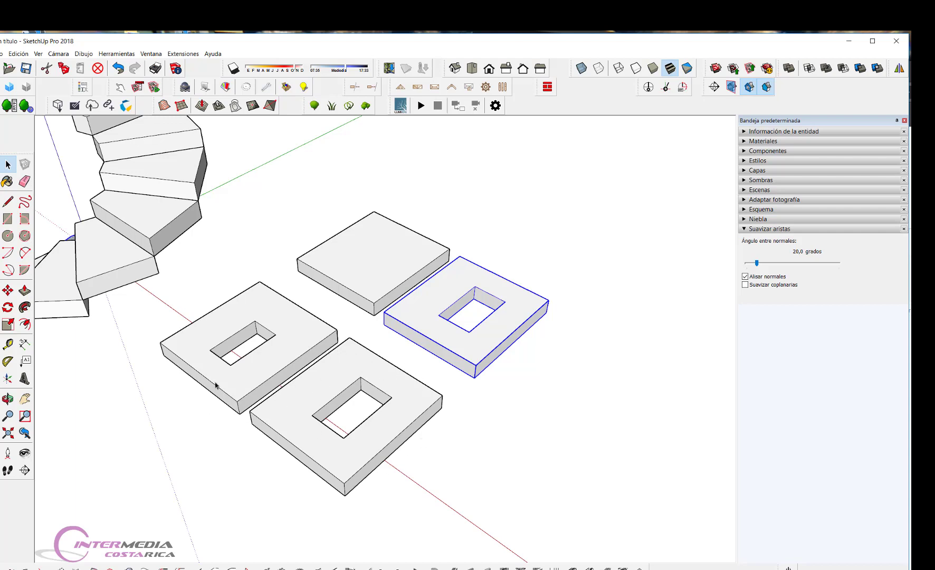
scroll(354, 396, down, 2)
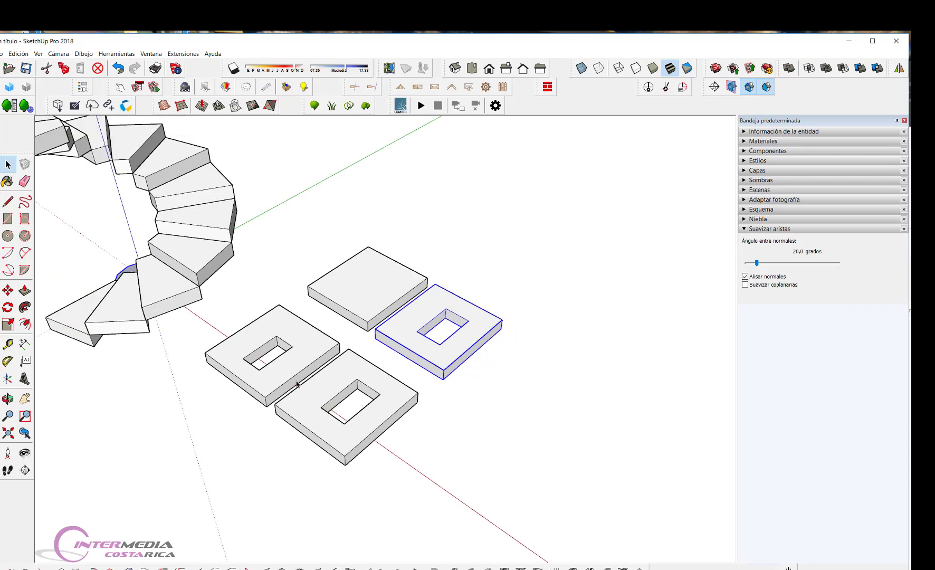
scroll(328, 409, down, 2)
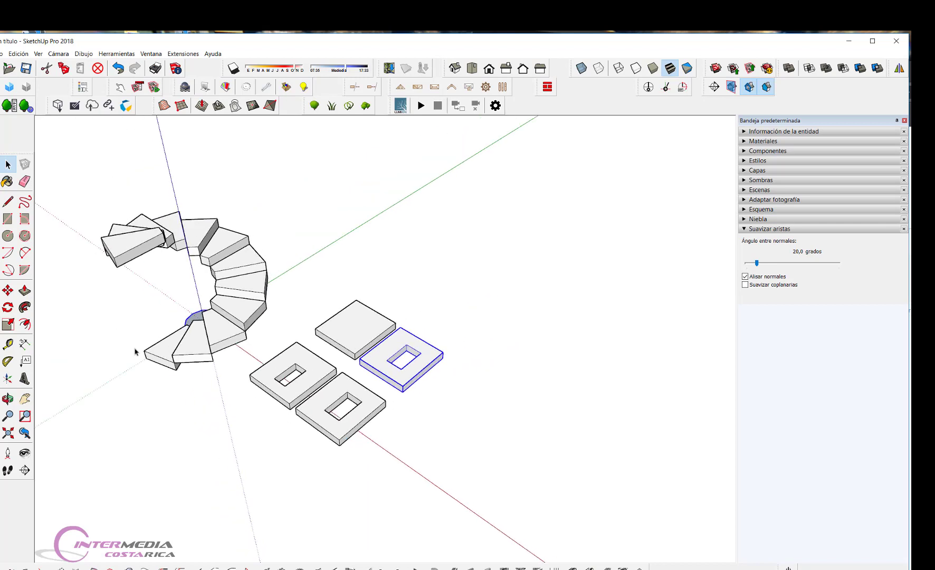
click(179, 351)
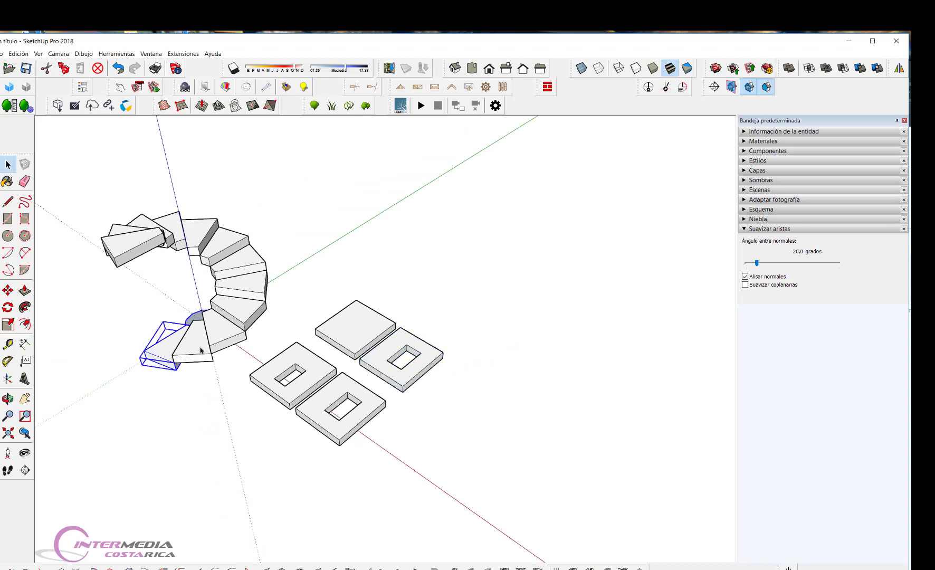
click(226, 338)
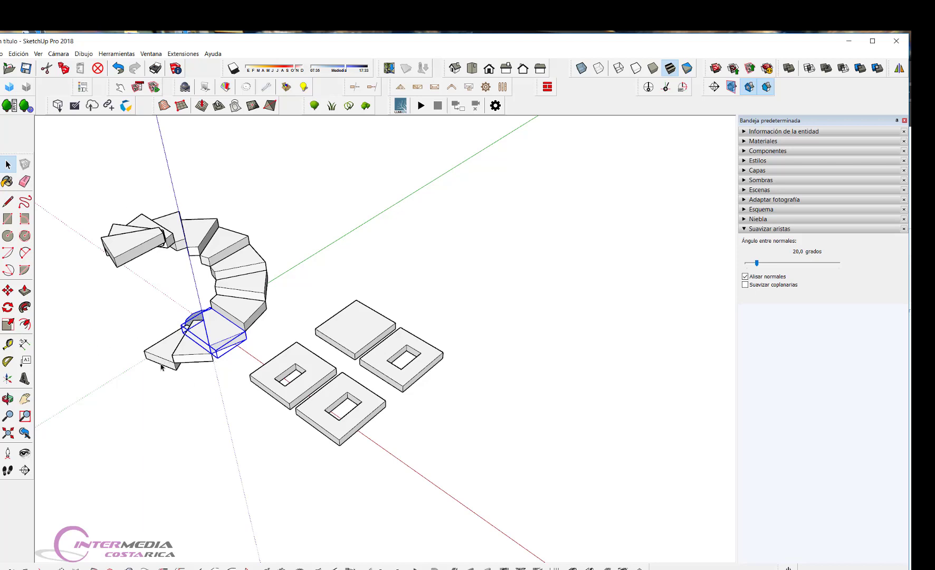
scroll(184, 381, down, 2)
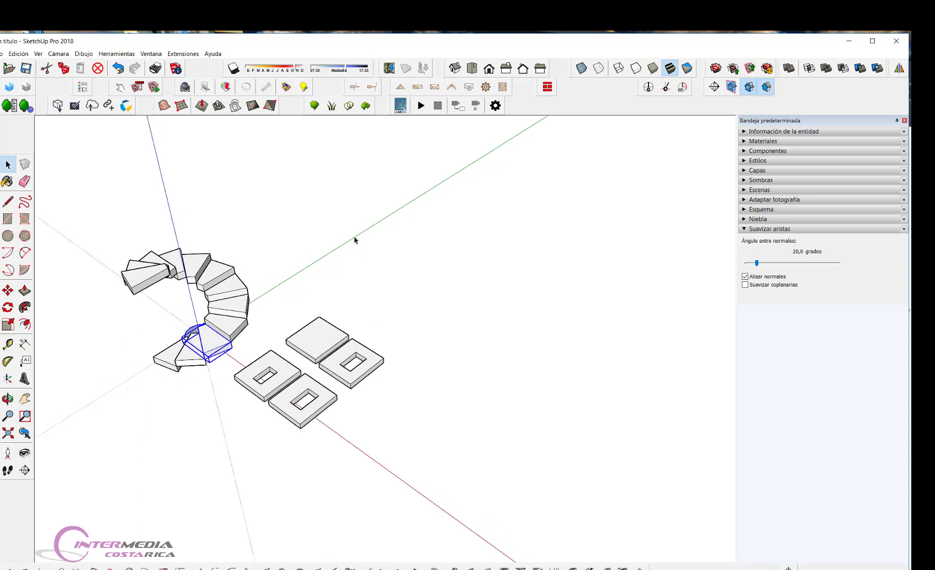
scroll(206, 366, down, 2)
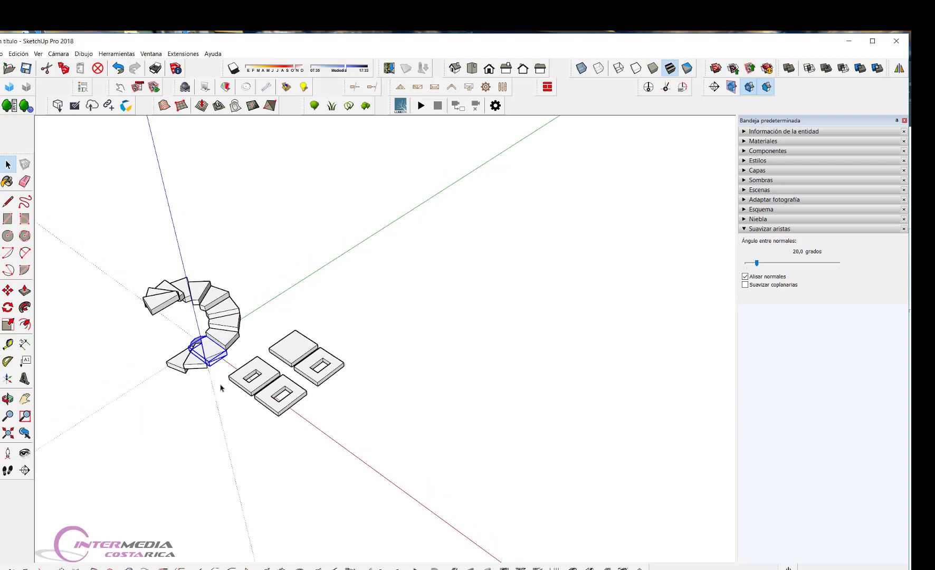
mouse_move(230, 453)
middle_down()
mouse_move(326, 460)
mouse_move(439, 397)
middle_up()
scroll(439, 396, down, 3)
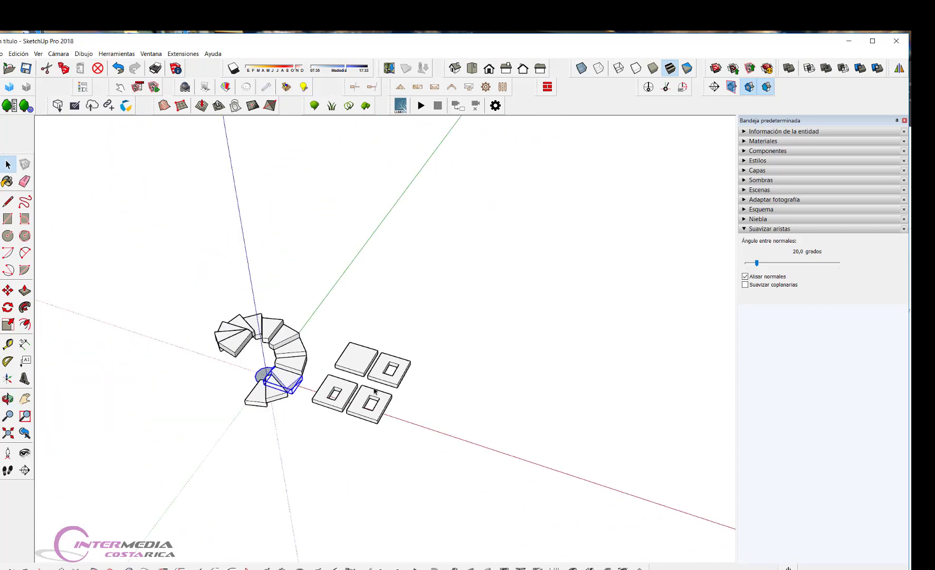
scroll(360, 393, up, 3)
scroll(360, 394, up, 2)
Window-select and delete the four practice slabs, then orbit around the remaining spiral staircase.
drag(512, 485, 290, 248)
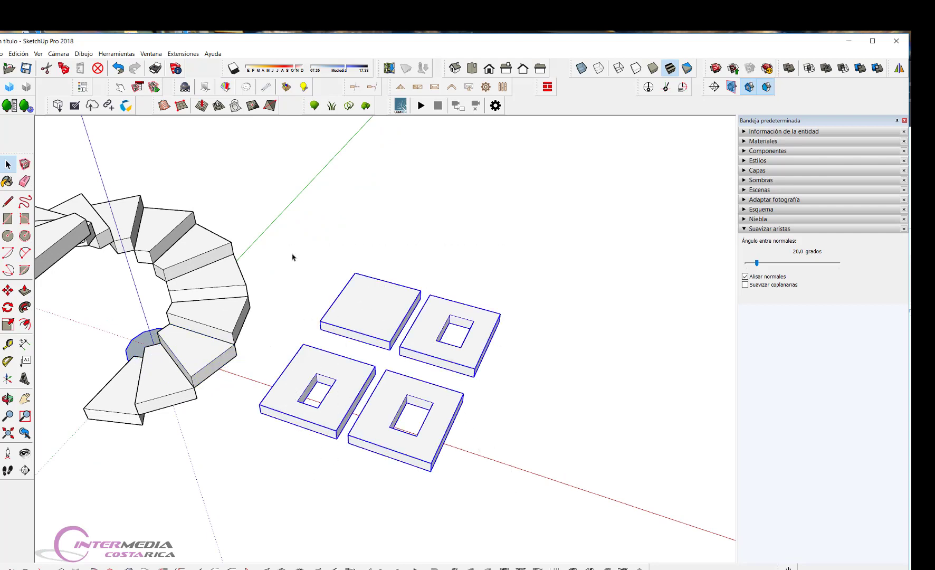
key(Delete)
scroll(369, 317, down, 5)
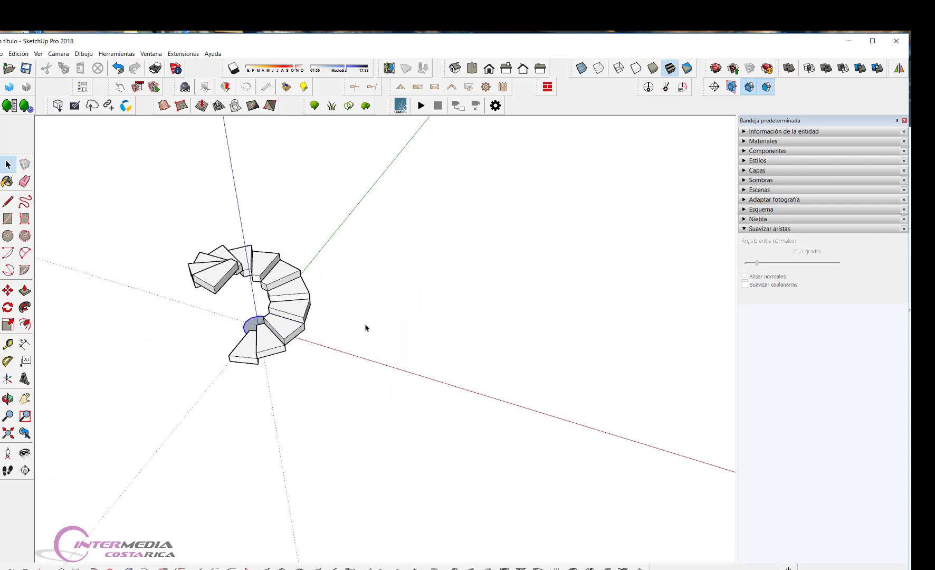
mouse_move(367, 328)
middle_down()
mouse_move(316, 333)
mouse_move(365, 351)
mouse_move(484, 312)
mouse_move(426, 299)
middle_up()
scroll(315, 333, up, 3)
scroll(340, 310, up, 3)
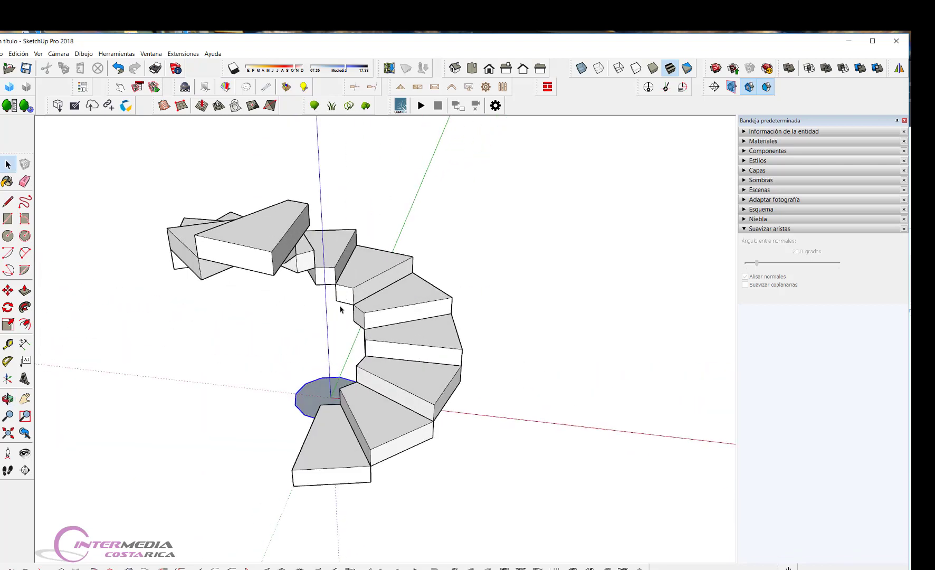
click(323, 464)
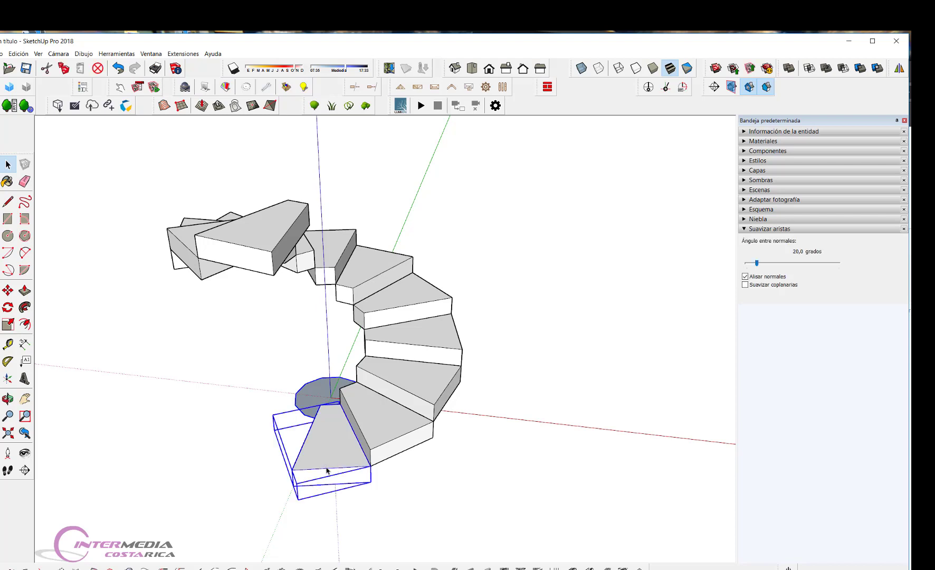
Open the bottom wedge step for editing, select its top face, and orbit to inspect.
double_click(328, 454)
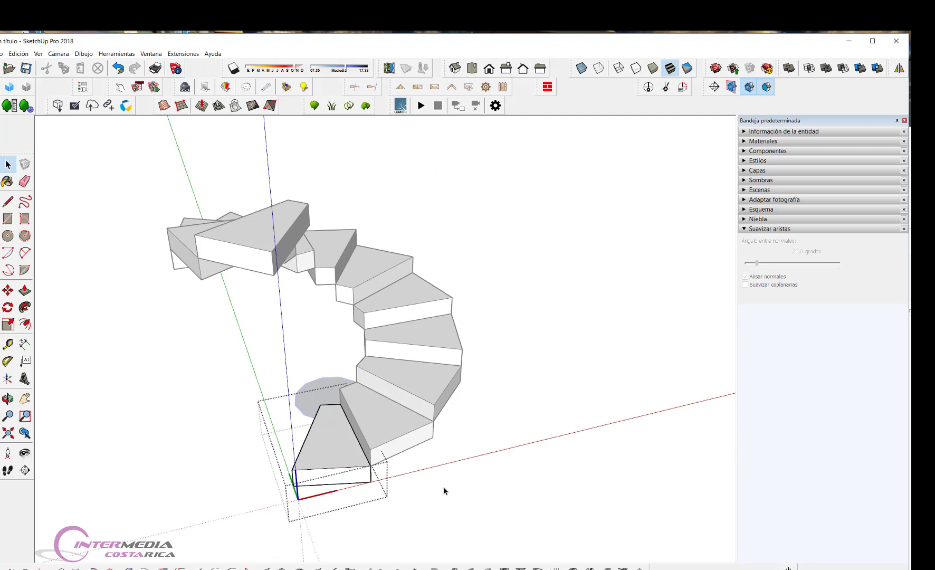
scroll(328, 478, up, 2)
click(324, 441)
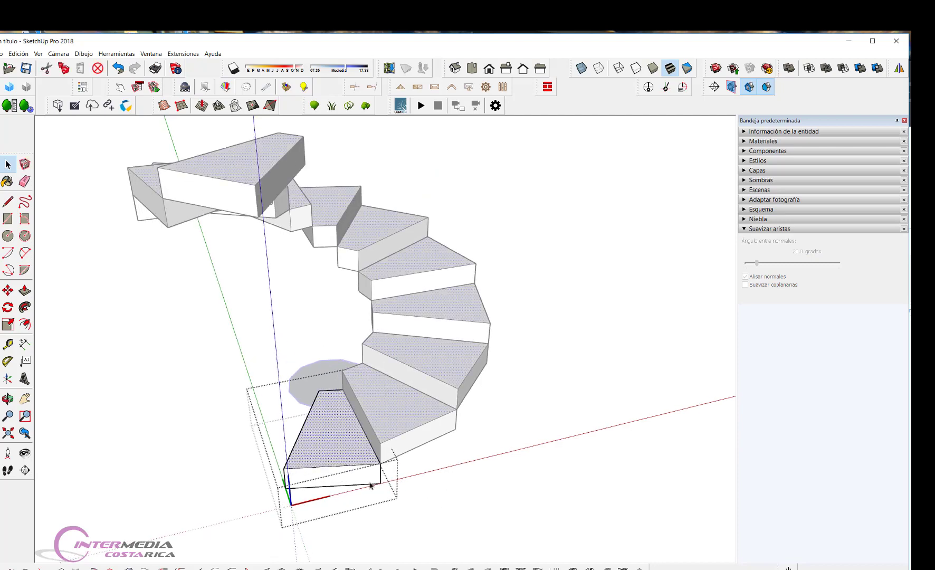
mouse_move(338, 459)
middle_down()
mouse_move(406, 409)
mouse_move(368, 417)
middle_up()
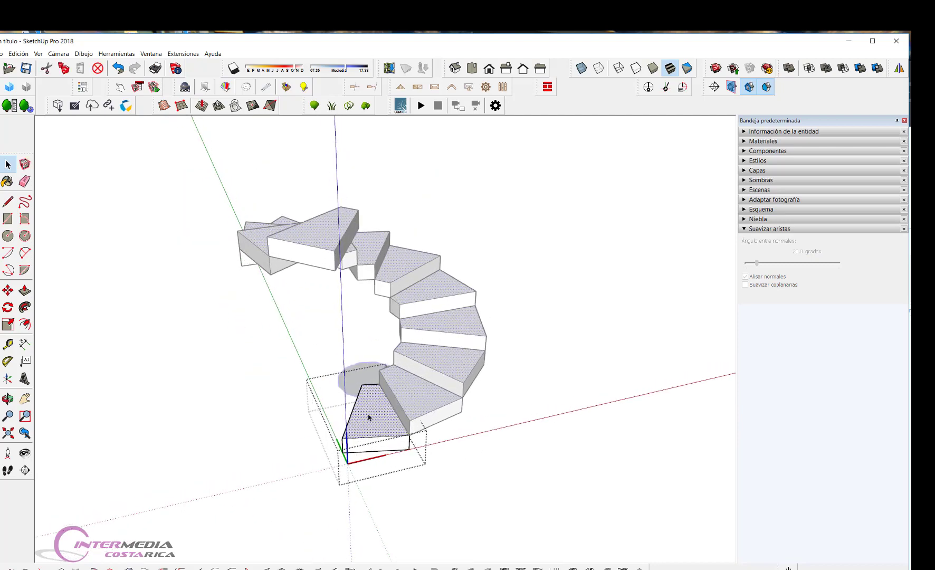
scroll(441, 488, down, 2)
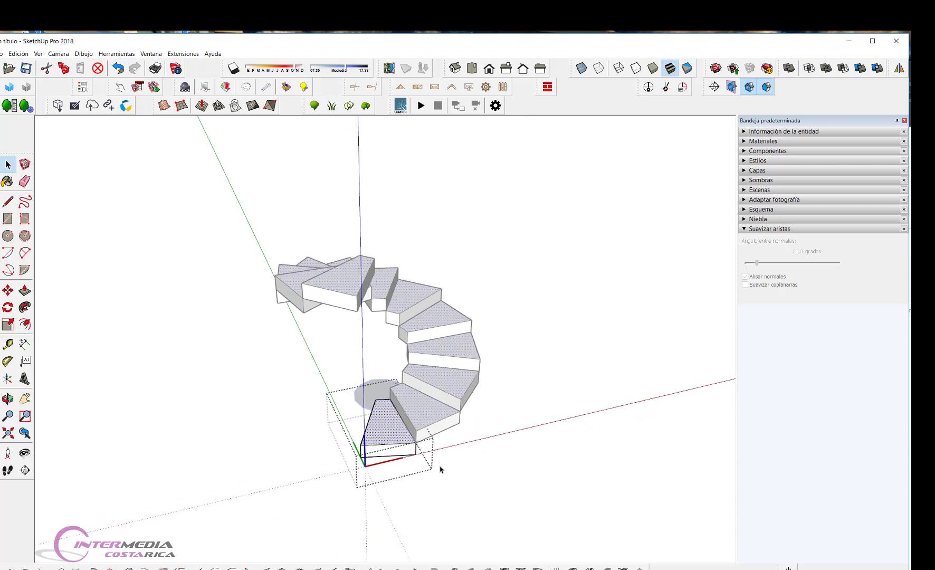
scroll(433, 478, down, 1)
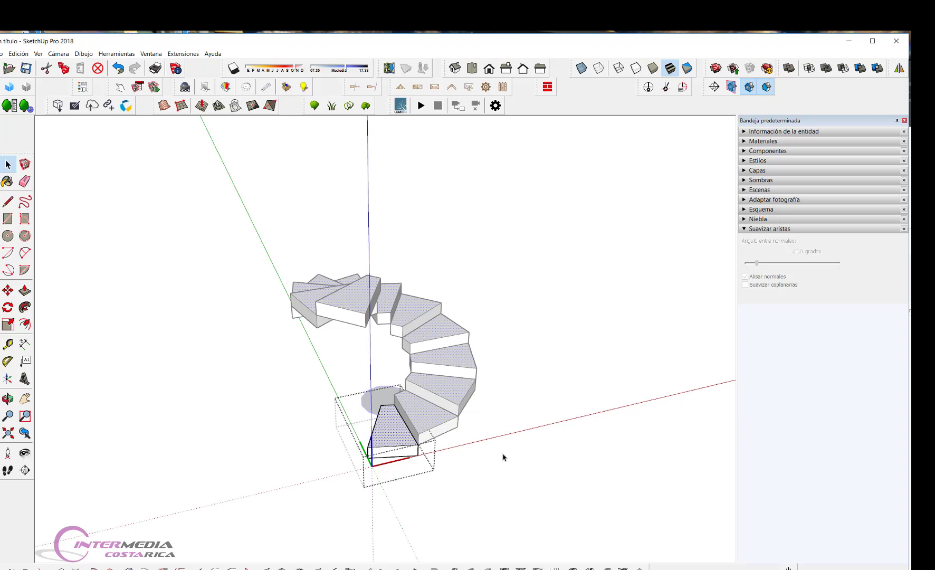
Leave the step group and make the circular base face its own group via Crear grupo.
click(473, 450)
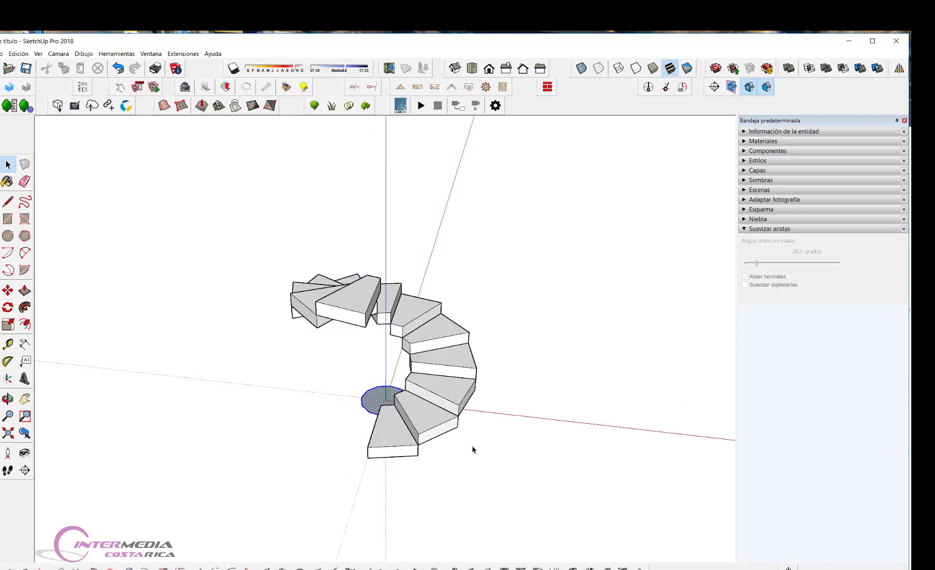
click(372, 402)
scroll(376, 394, up, 1)
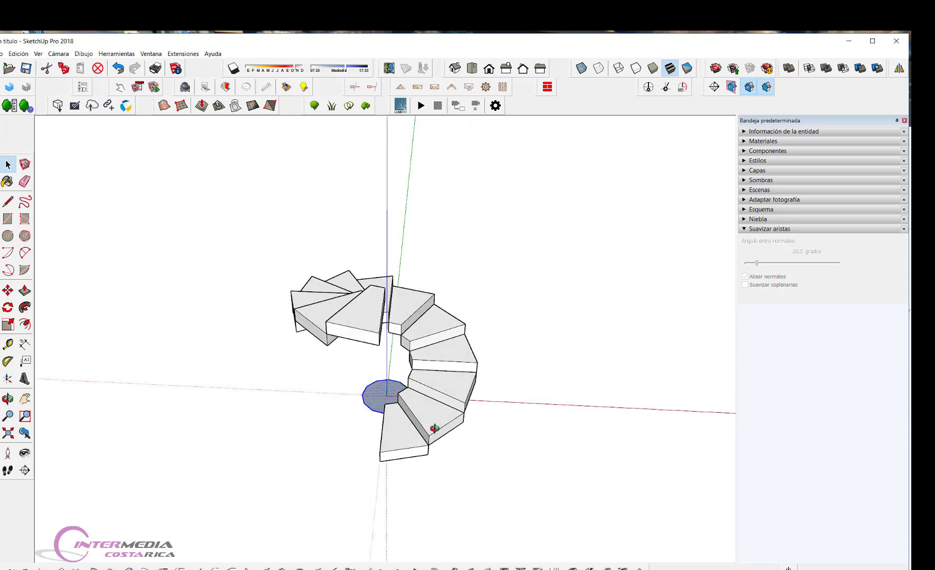
scroll(375, 396, up, 2)
scroll(369, 397, up, 2)
scroll(368, 398, up, 3)
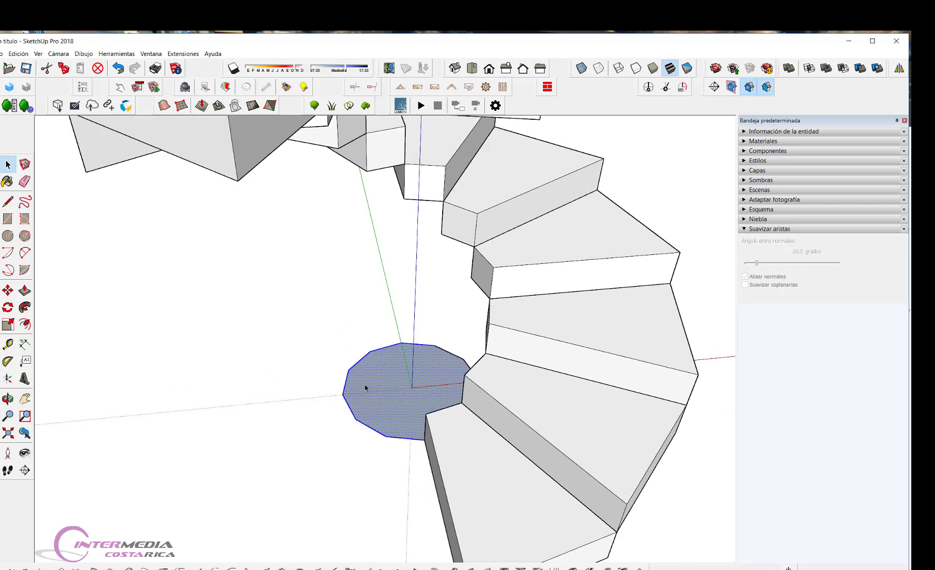
mouse_move(286, 412)
middle_down()
mouse_move(468, 441)
mouse_move(501, 406)
middle_up()
scroll(365, 390, up, 2)
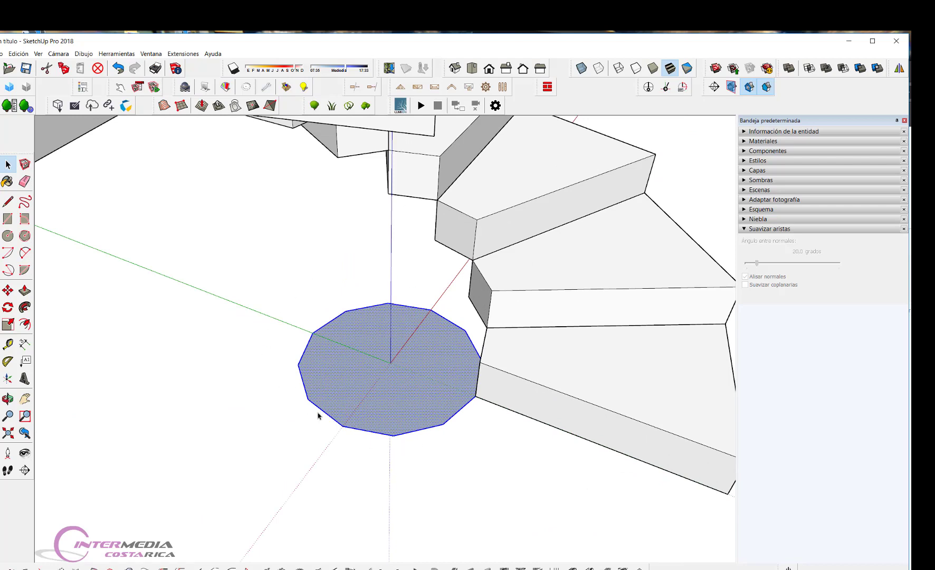
right_click(417, 358)
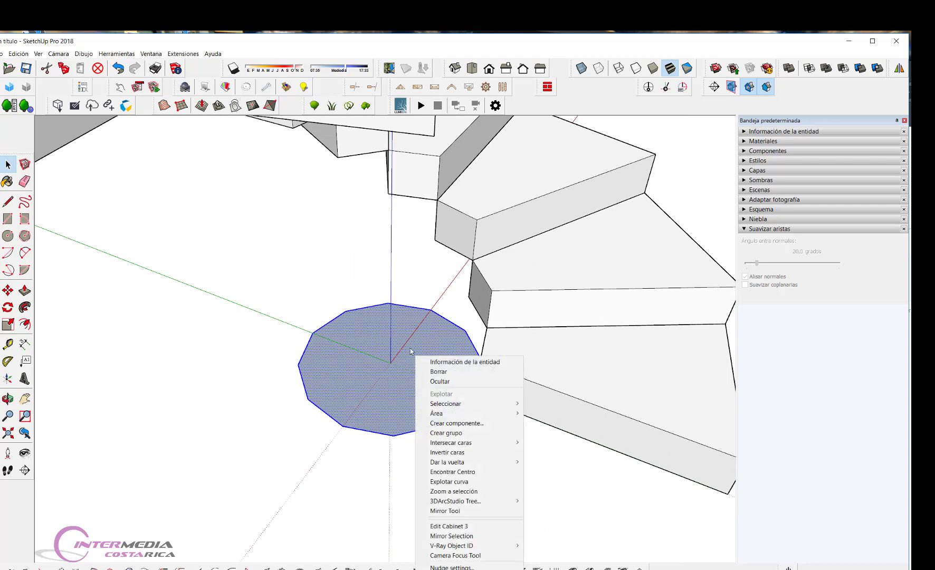
click(459, 433)
mouse_move(347, 424)
middle_down()
mouse_move(346, 434)
mouse_move(454, 466)
mouse_move(52, 451)
mouse_move(287, 443)
middle_up()
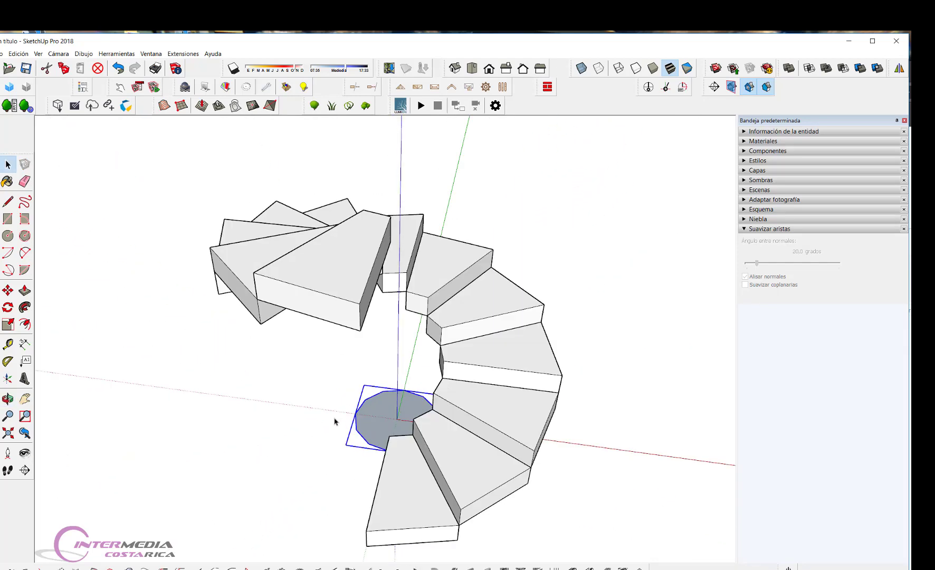
Open the circle group and try Push/Pull on the circle face.
double_click(386, 424)
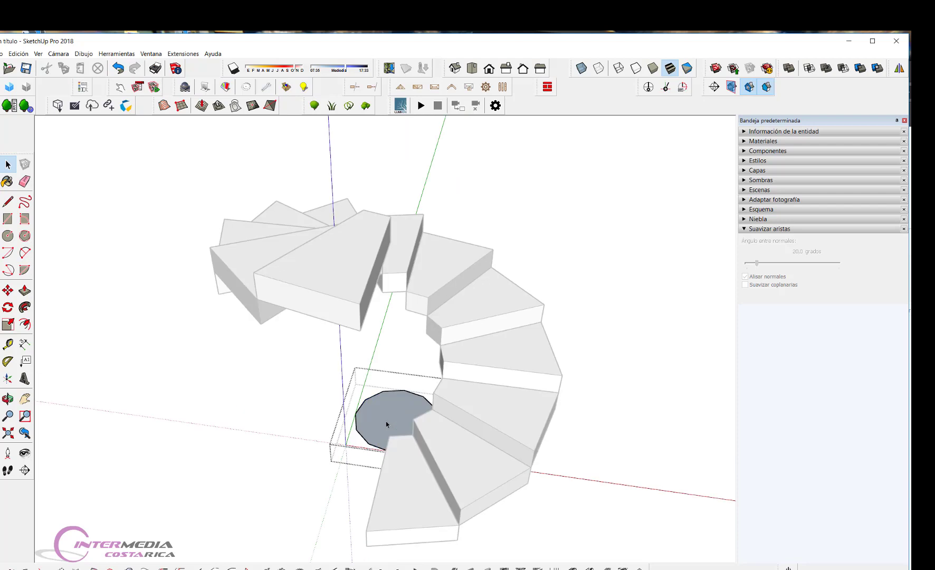
key(p)
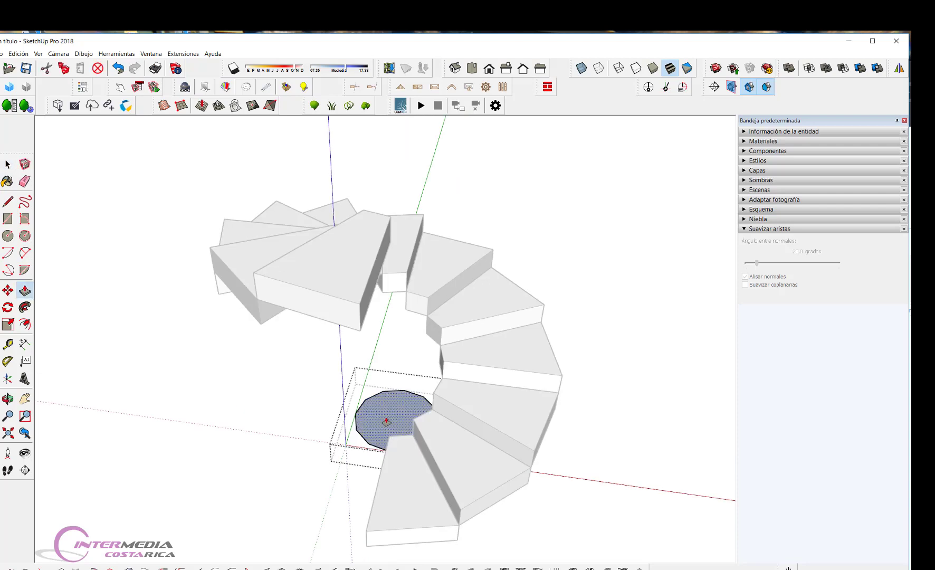
key(space)
click(320, 469)
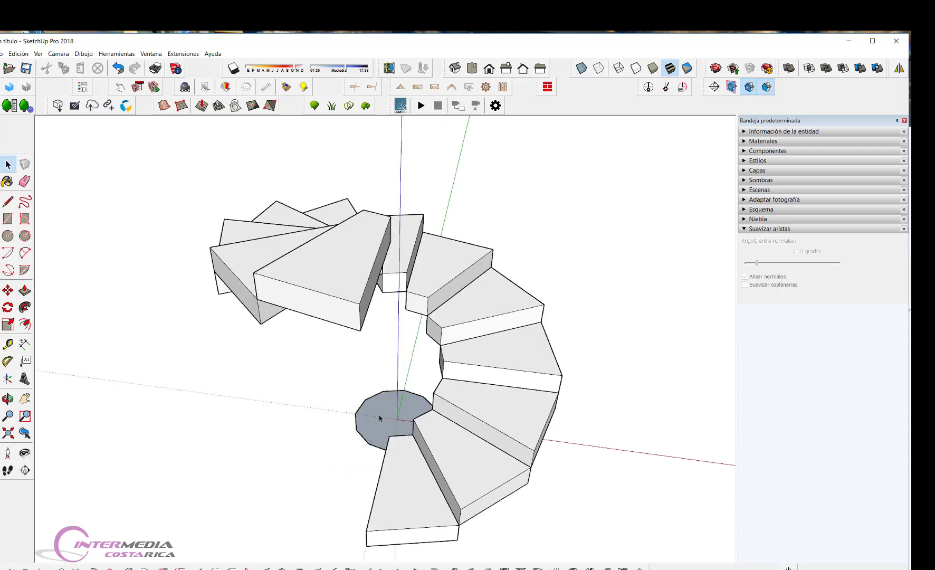
key(p)
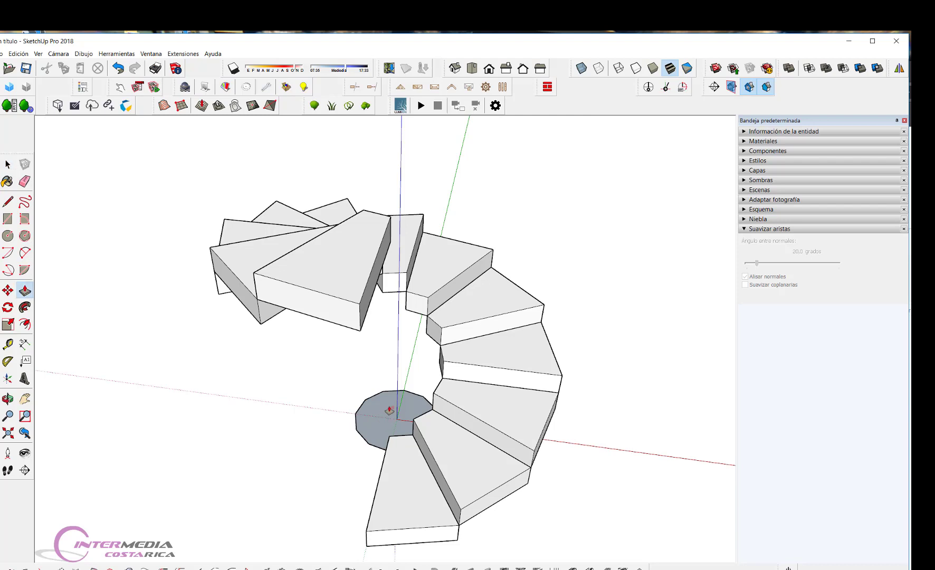
scroll(376, 421, up, 2)
scroll(374, 422, up, 3)
scroll(373, 421, up, 1)
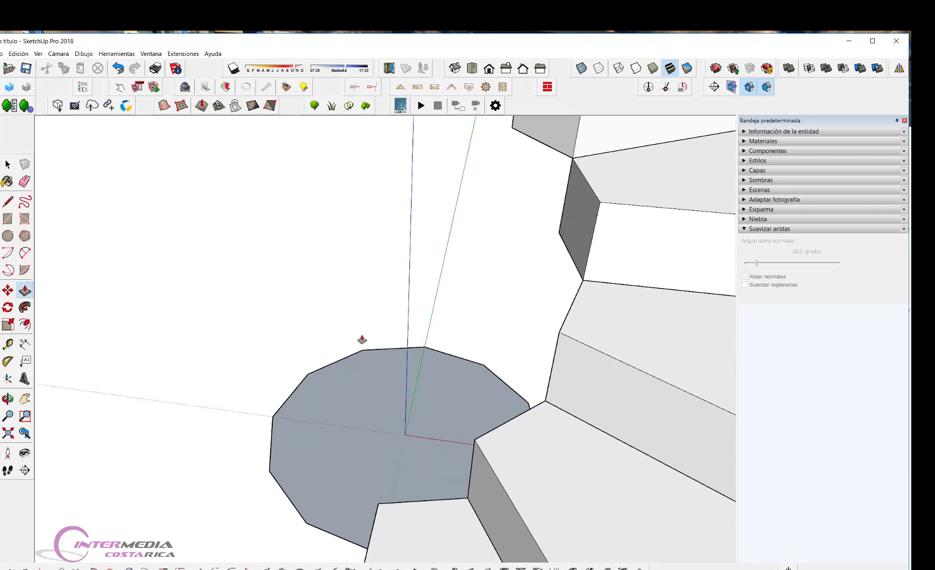
scroll(365, 383, down, 1)
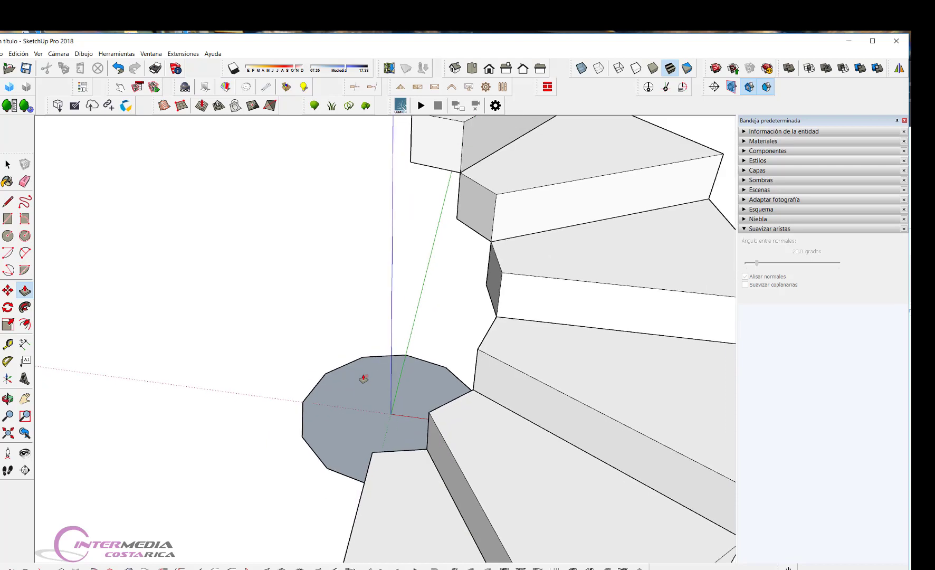
middle_drag(353, 402, 365, 407)
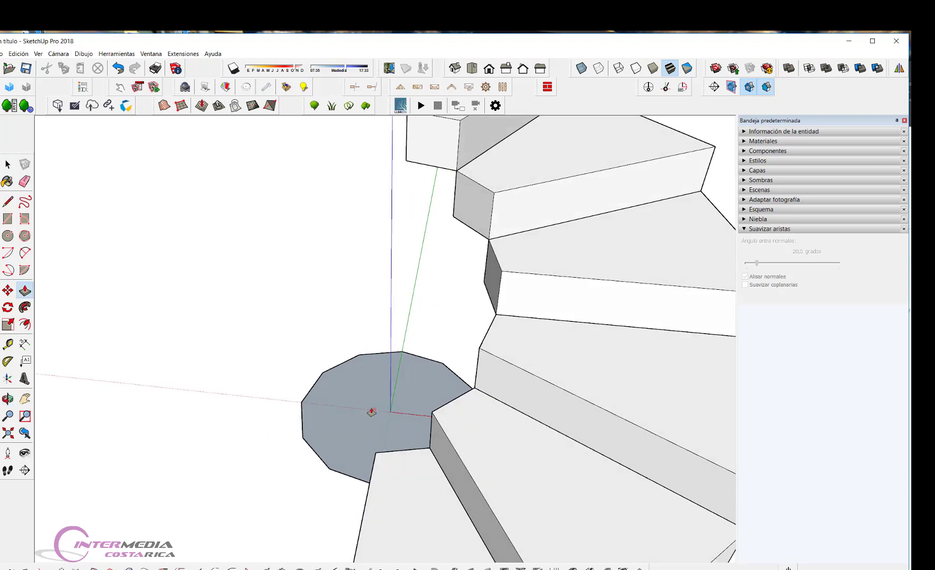
key(space)
Pull the circle up into a column, entering height 3, then raise it above the top step.
double_click(359, 397)
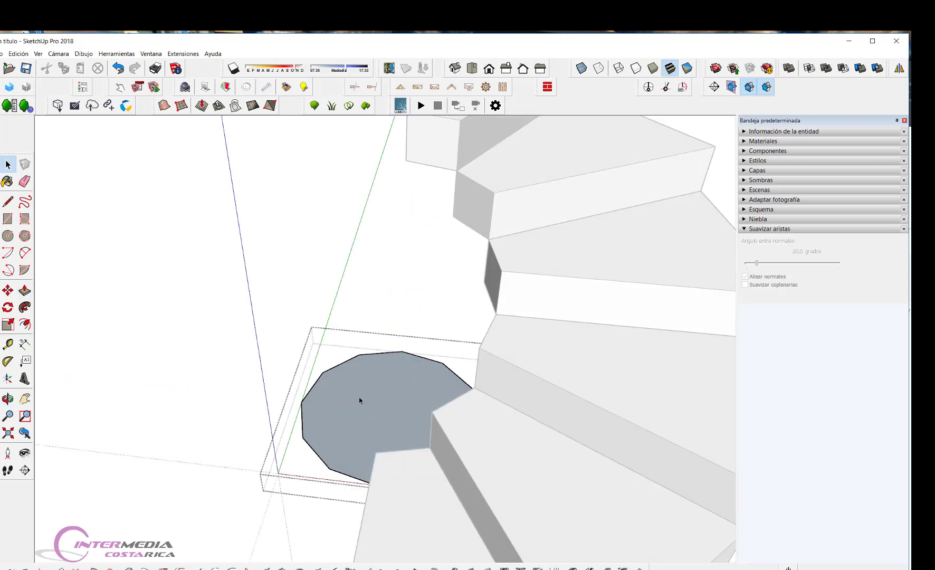
key(p)
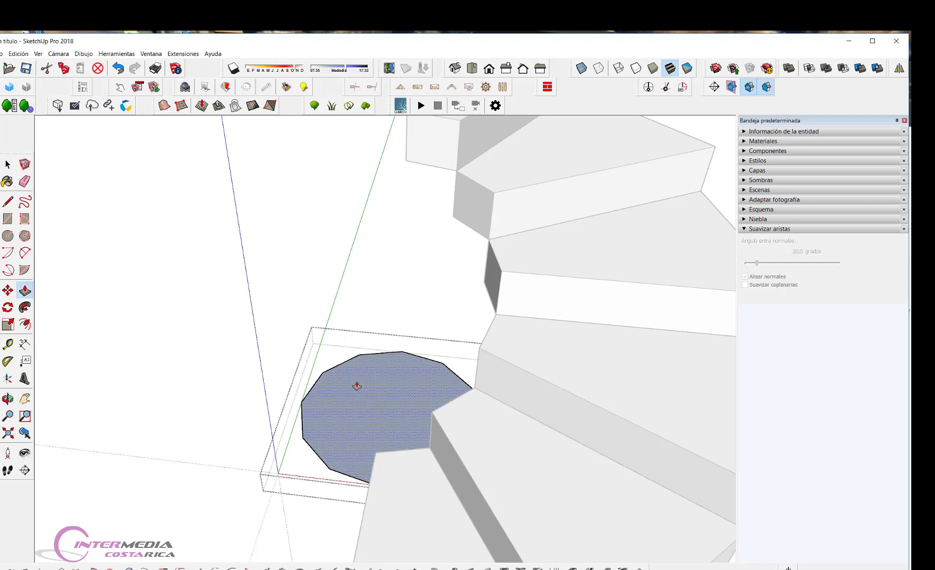
scroll(352, 392, down, 1)
scroll(353, 392, down, 2)
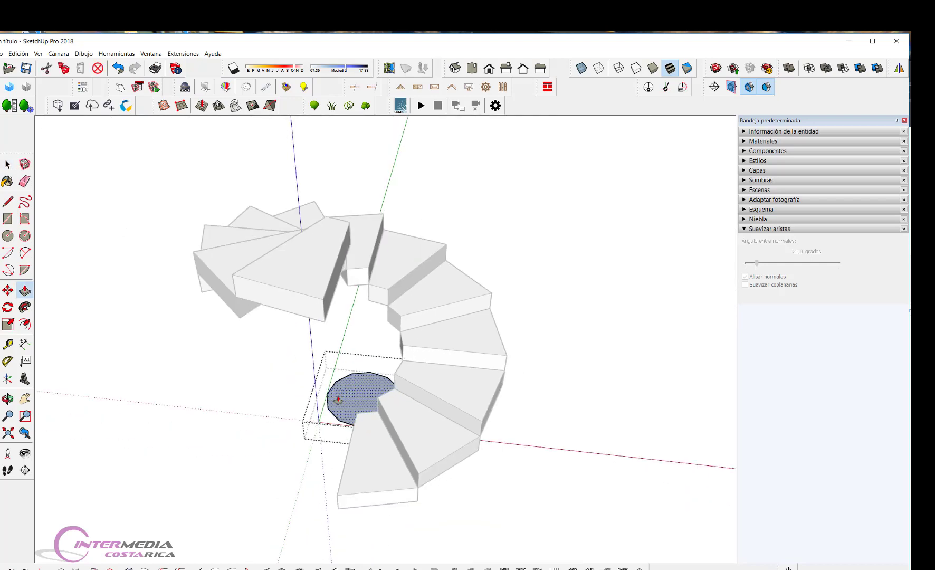
click(357, 392)
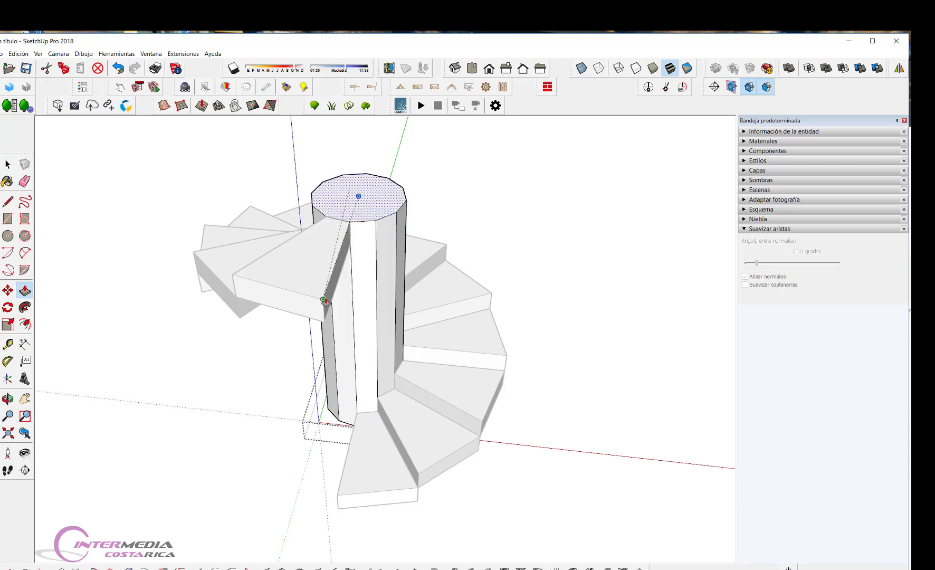
click(324, 291)
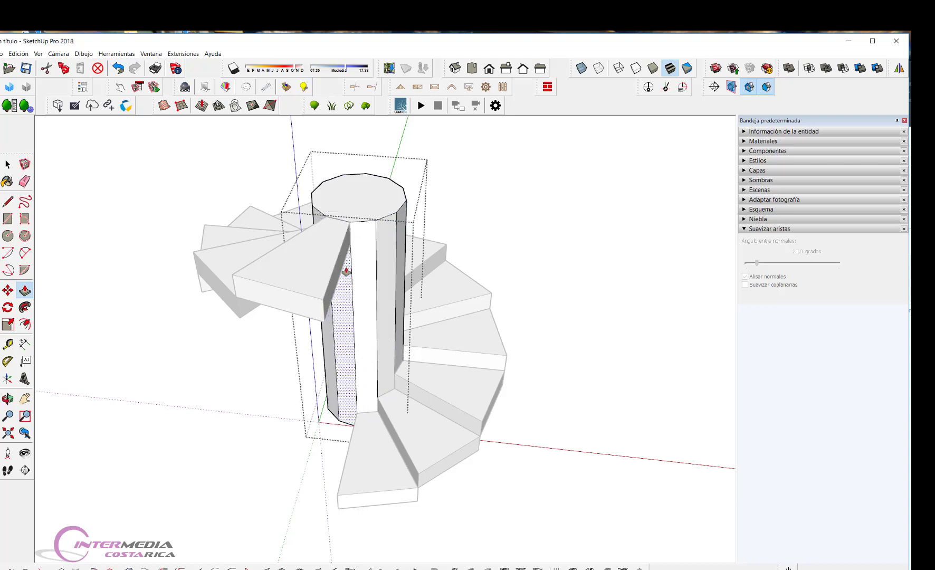
click(361, 199)
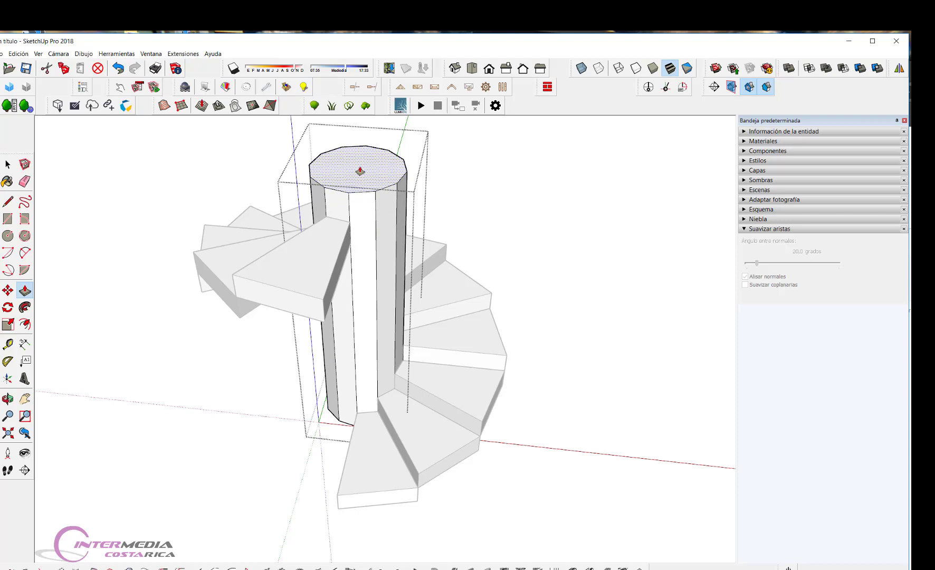
text(3)
key(Return)
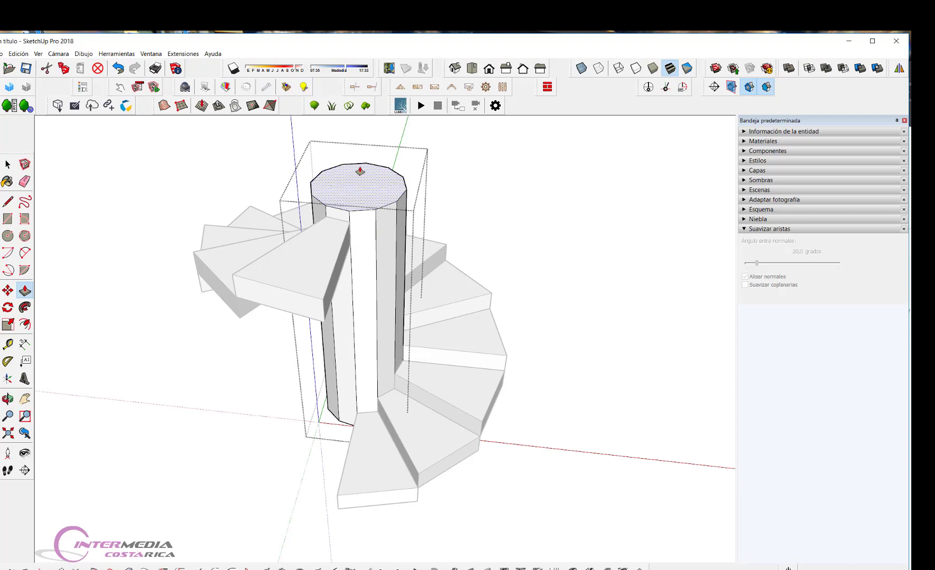
click(359, 190)
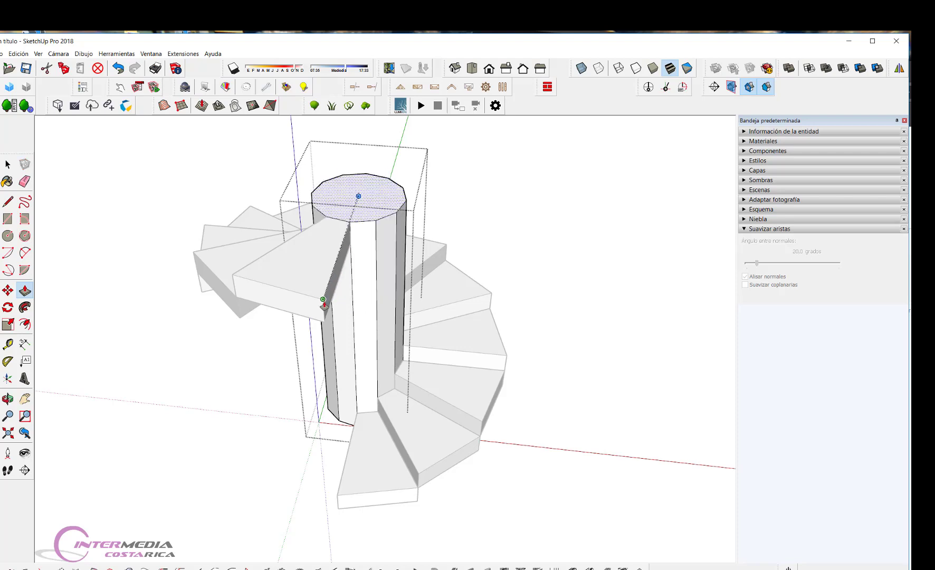
click(324, 304)
click(375, 213)
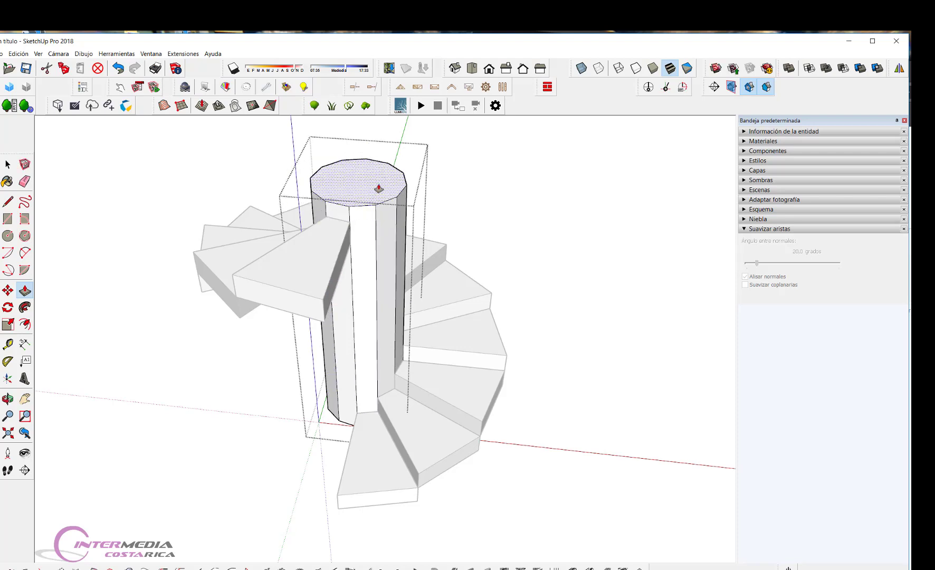
scroll(388, 433, down, 3)
Orbit around the staircase to a more top-down view of the column.
key(space)
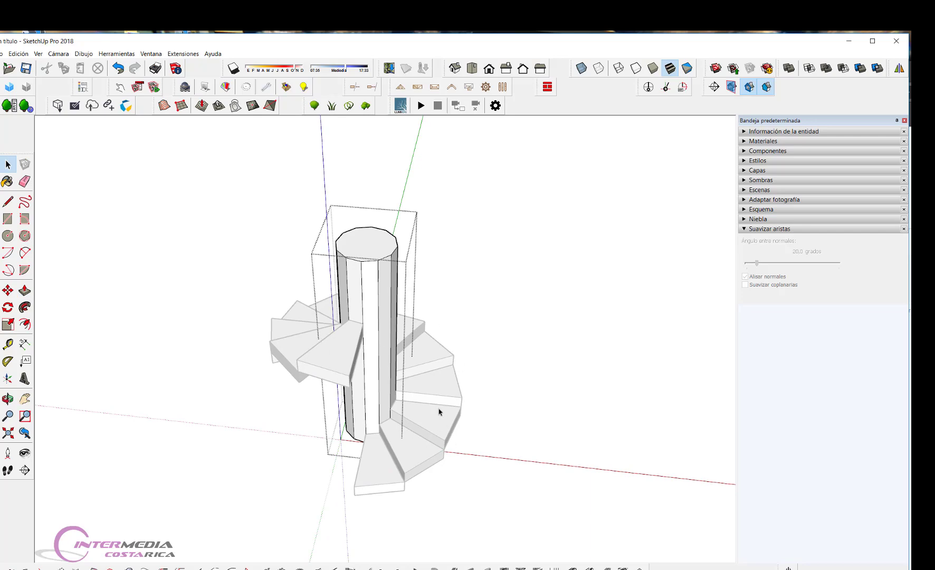
scroll(355, 288, up, 2)
scroll(428, 307, down, 1)
scroll(513, 334, down, 1)
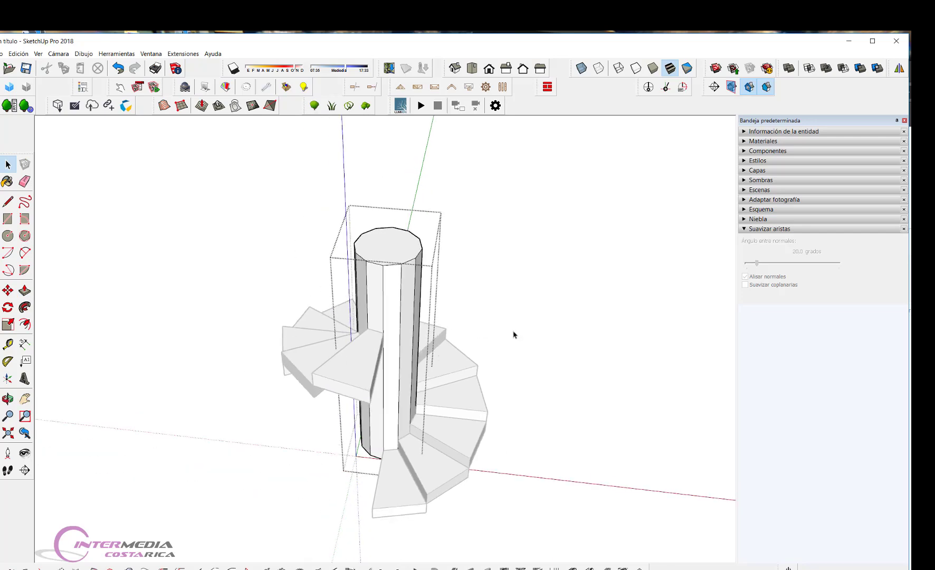
mouse_move(514, 335)
middle_down()
mouse_move(409, 351)
mouse_move(326, 471)
mouse_move(90, 386)
mouse_move(179, 325)
mouse_move(184, 302)
mouse_move(403, 441)
mouse_move(520, 478)
mouse_move(439, 490)
mouse_move(483, 529)
mouse_move(527, 467)
middle_up()
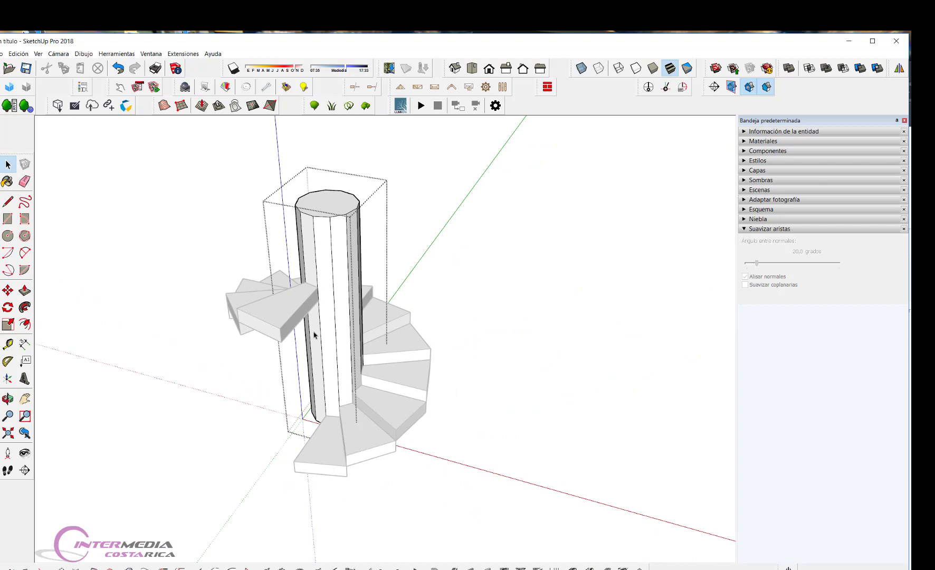
scroll(304, 346, up, 2)
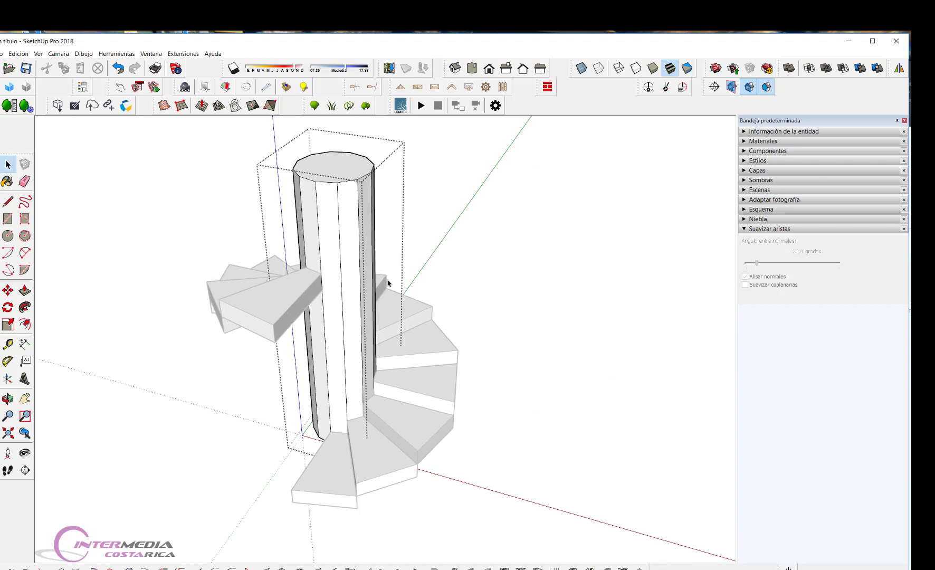
scroll(366, 379, down, 2)
middle_drag(461, 229, 428, 307)
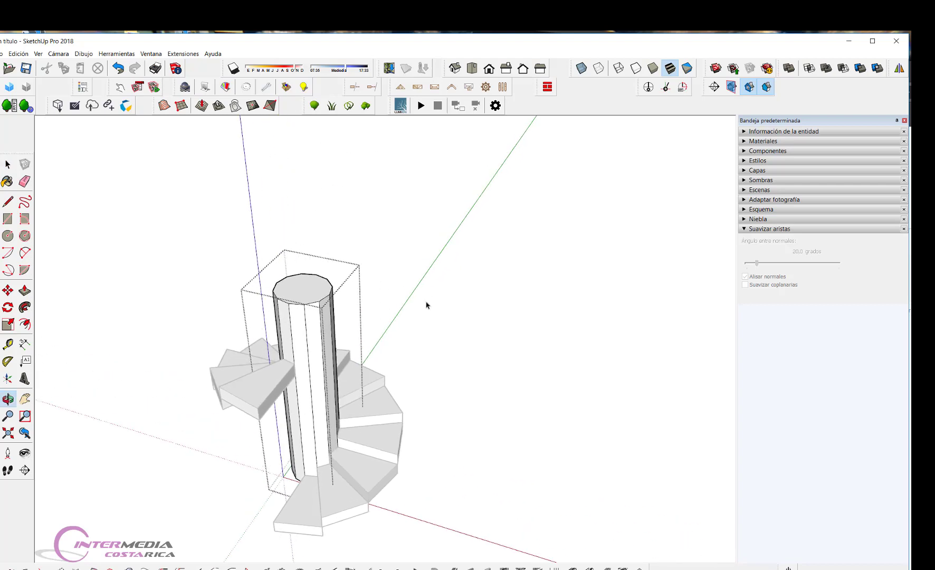
scroll(270, 253, up, 2)
scroll(271, 253, up, 1)
Select the column's top, side faces and edge loop to check the 20-degree softened edges.
click(316, 306)
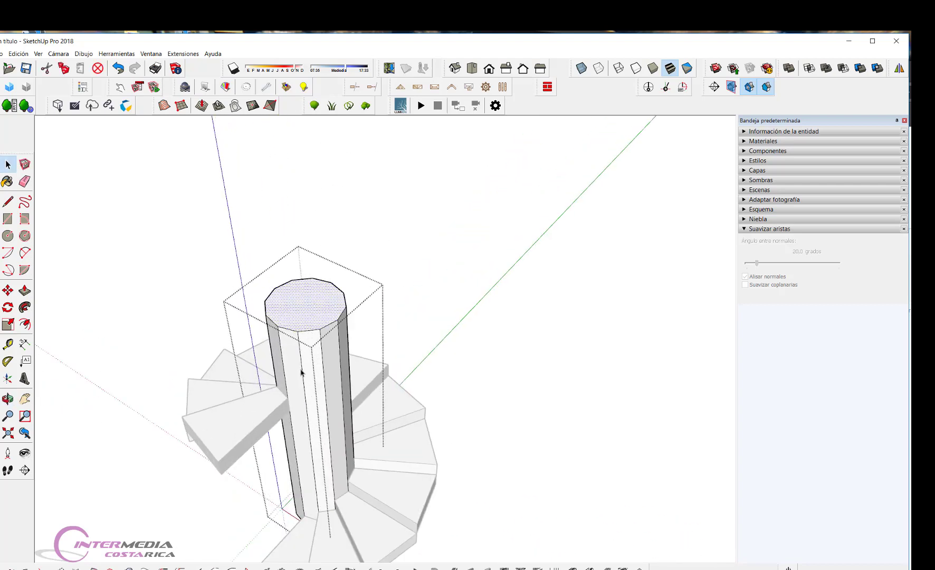
click(305, 356)
click(311, 331)
click(299, 332)
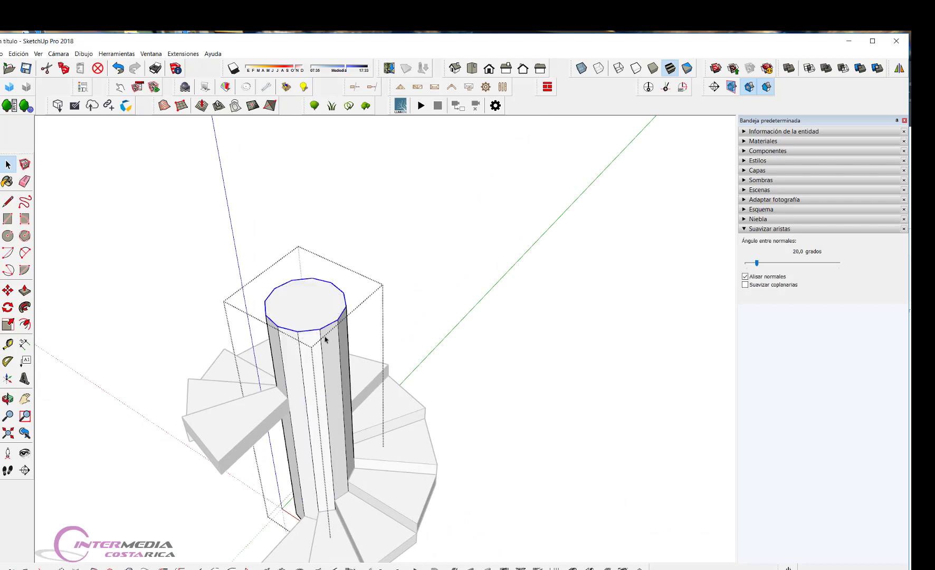
scroll(330, 314, down, 1)
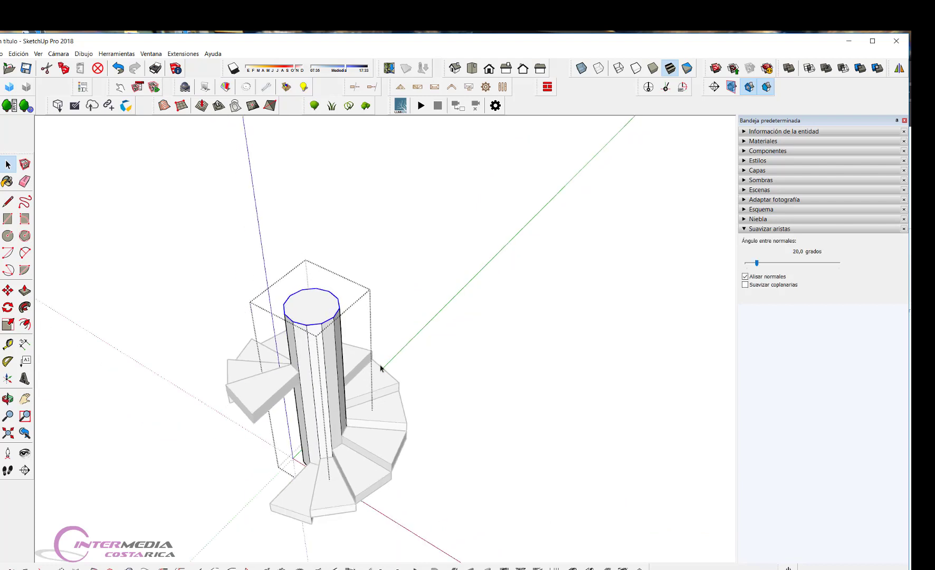
scroll(325, 373, up, 2)
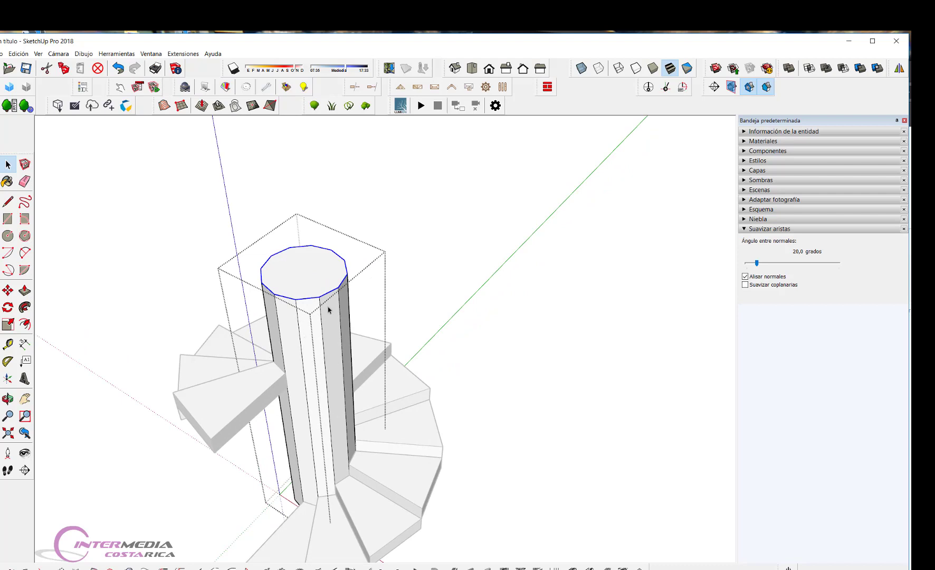
scroll(328, 310, down, 1)
scroll(316, 336, up, 2)
click(298, 315)
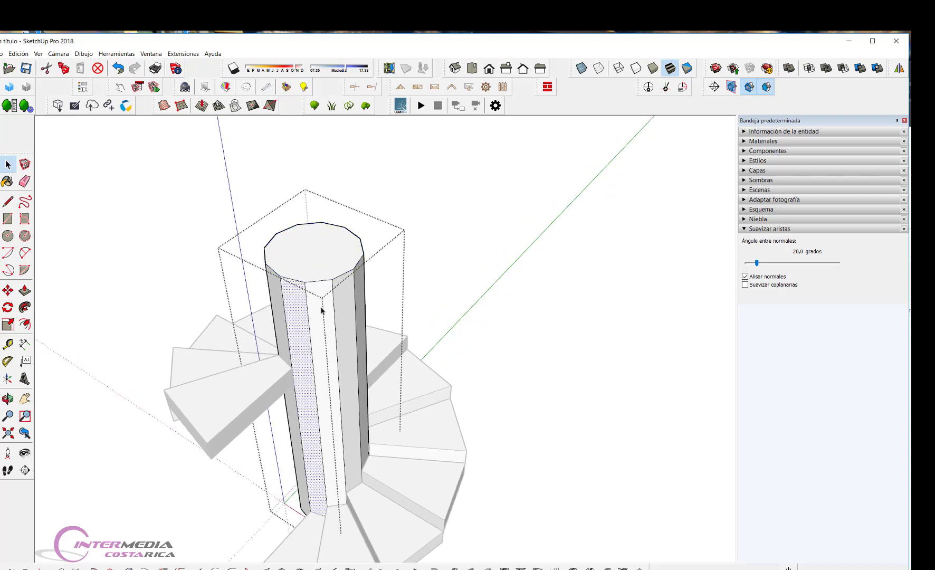
click(339, 313)
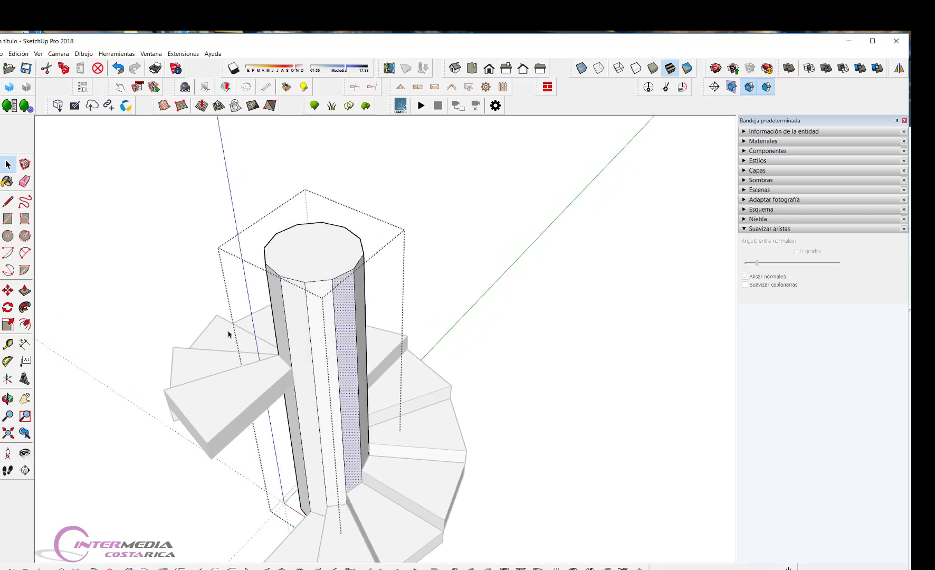
scroll(296, 322, down, 2)
scroll(327, 267, up, 1)
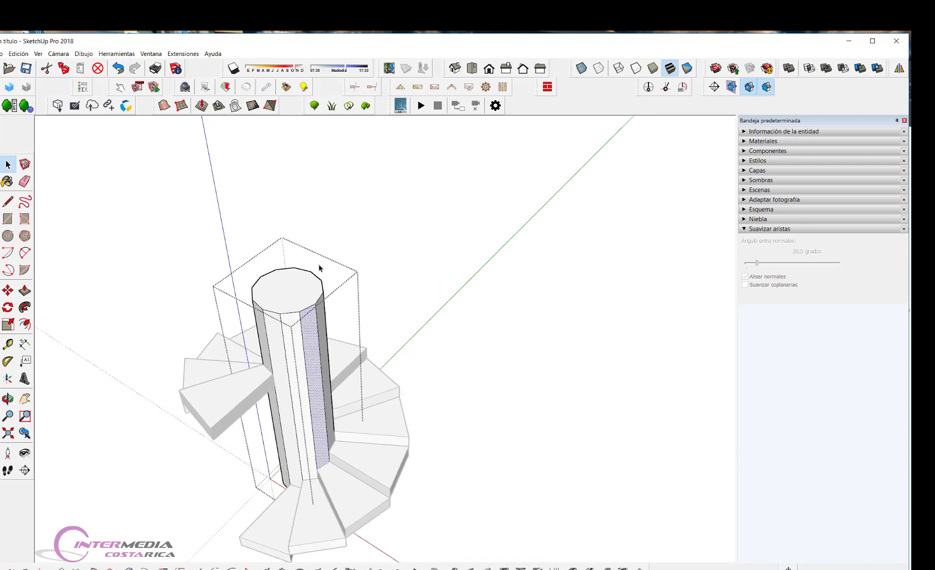
scroll(319, 268, up, 1)
Exit the column group and select steps and the column to check their groups.
click(455, 249)
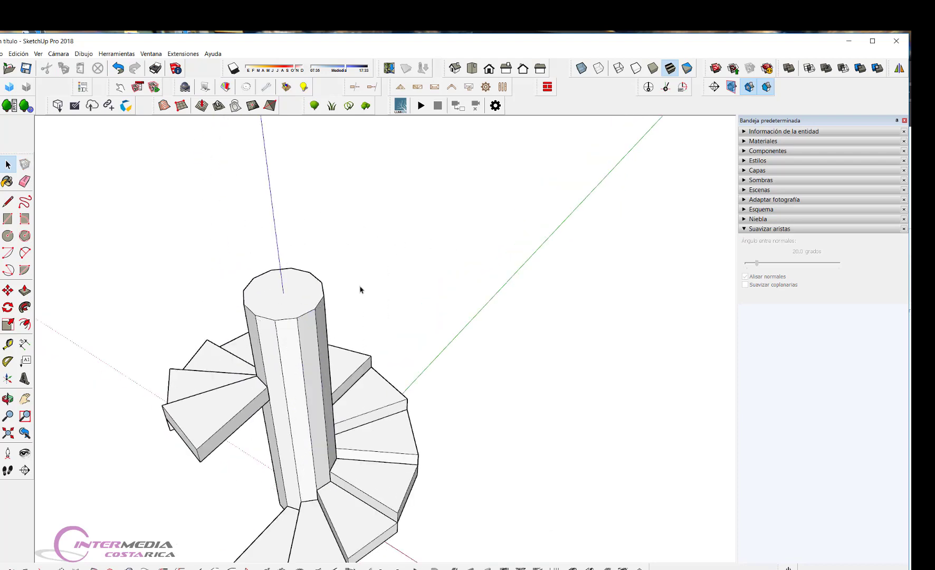
scroll(361, 290, down, 3)
mouse_move(323, 302)
middle_down()
mouse_move(355, 386)
mouse_move(375, 367)
middle_up()
click(312, 316)
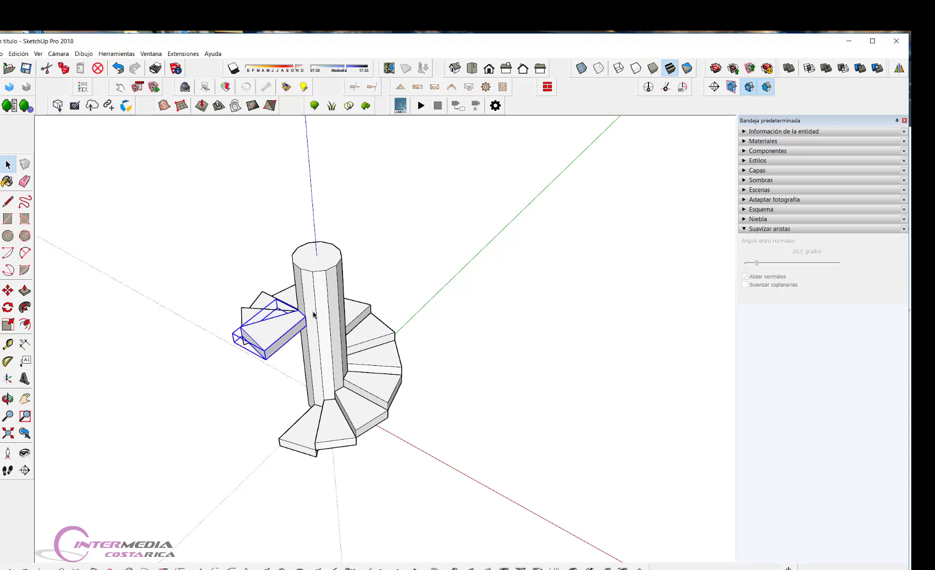
click(372, 378)
click(379, 361)
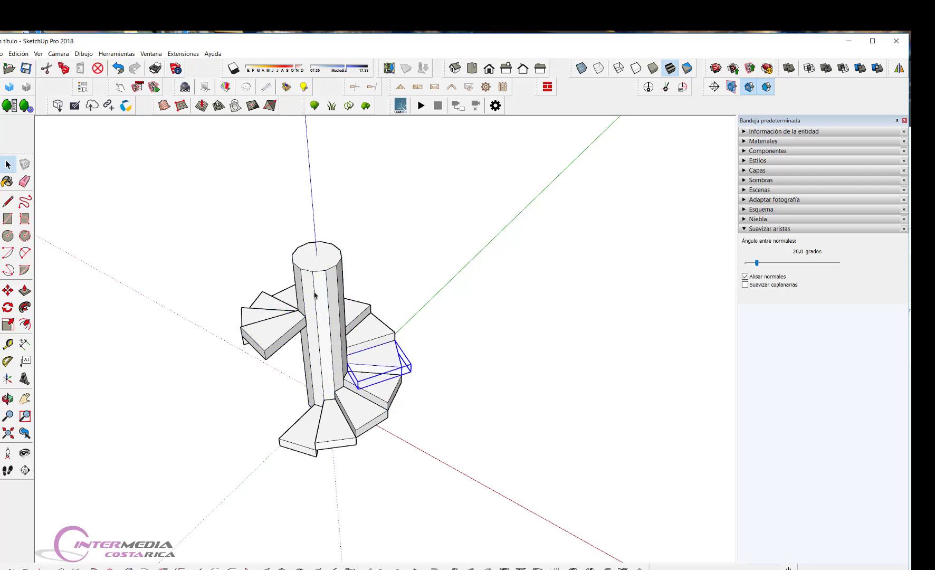
click(314, 295)
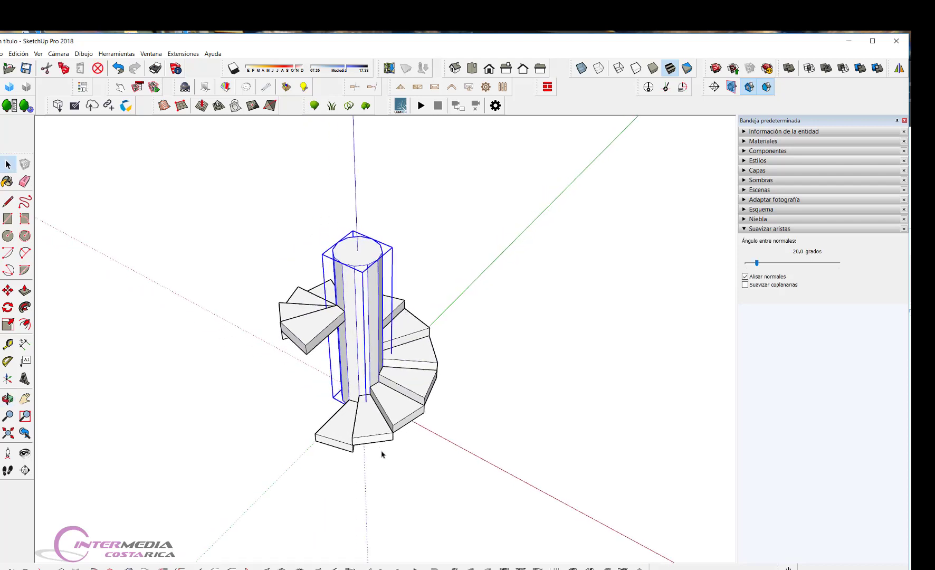
middle_drag(382, 452, 486, 432)
scroll(396, 444, up, 3)
scroll(388, 455, up, 3)
mouse_move(387, 455)
middle_down()
mouse_move(372, 390)
mouse_move(334, 396)
mouse_move(324, 419)
middle_up()
Open the bottom step component and push its underside up into a thin tread.
double_click(337, 402)
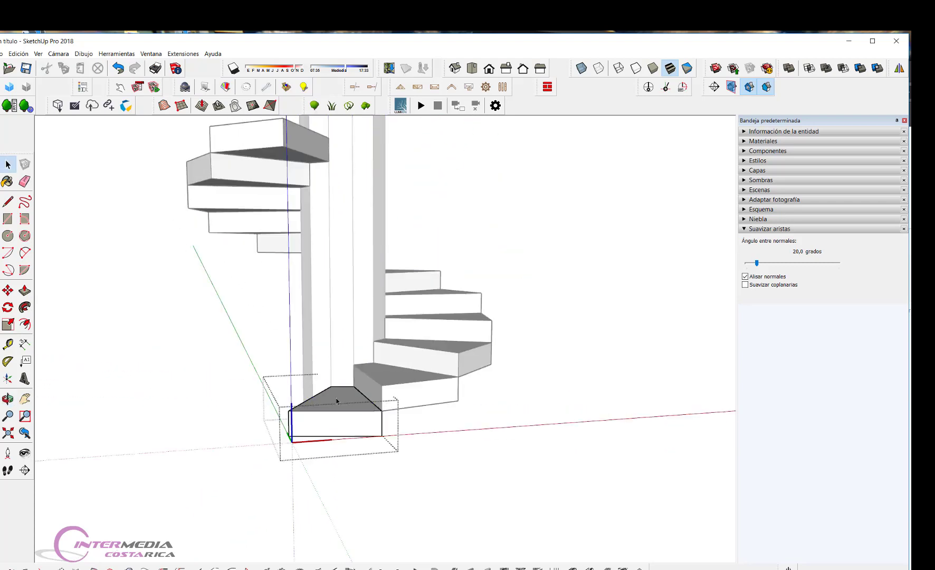
triple_click(340, 411)
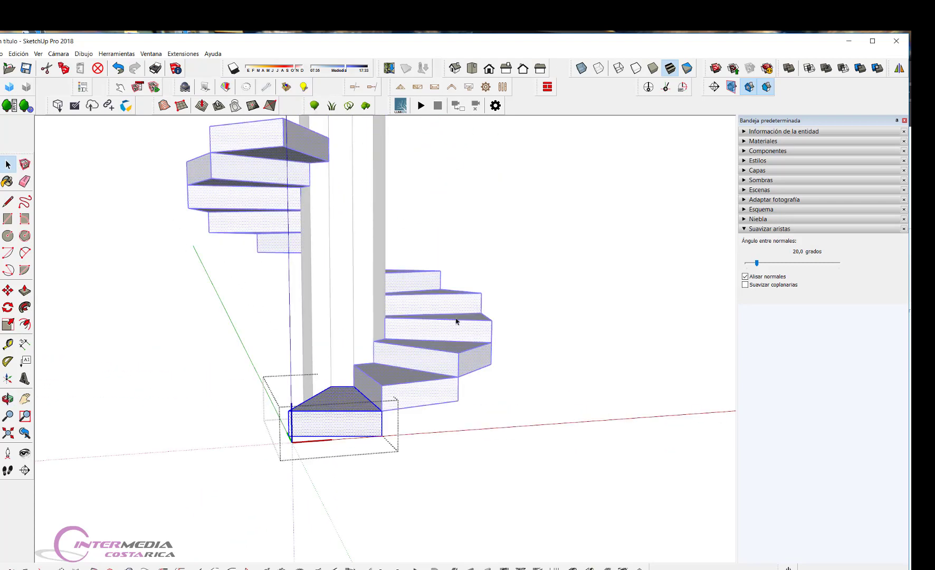
mouse_move(344, 443)
middle_down()
mouse_move(371, 372)
mouse_move(359, 273)
mouse_move(341, 292)
middle_up()
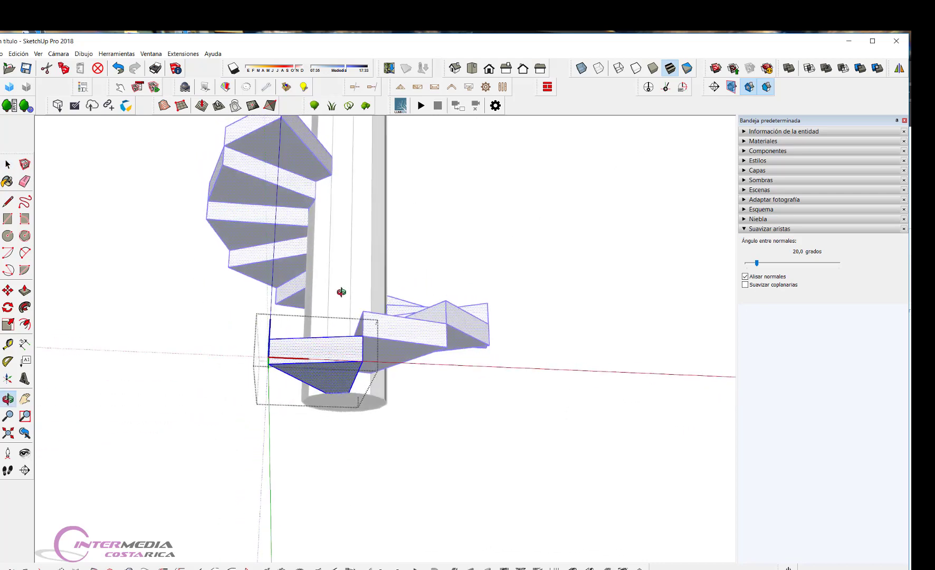
key(p)
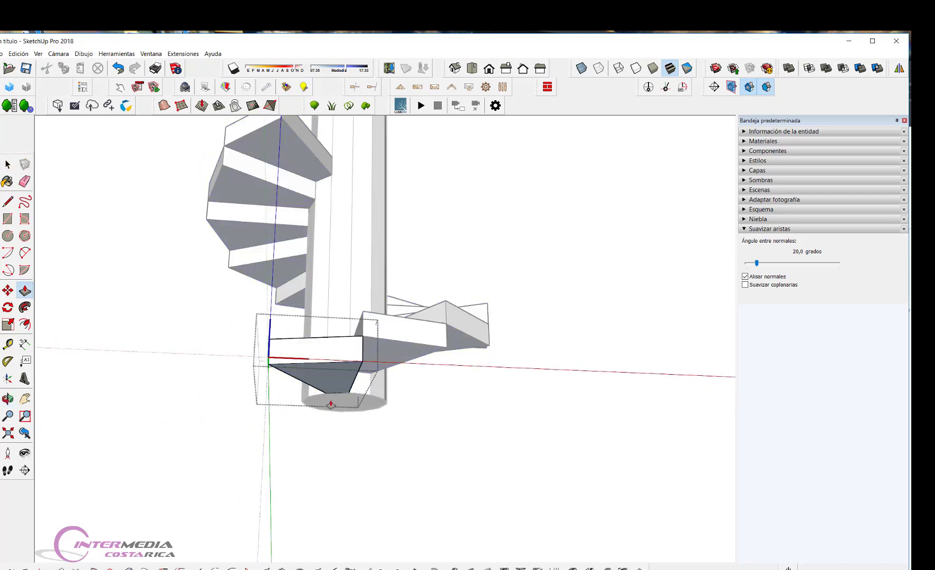
click(339, 378)
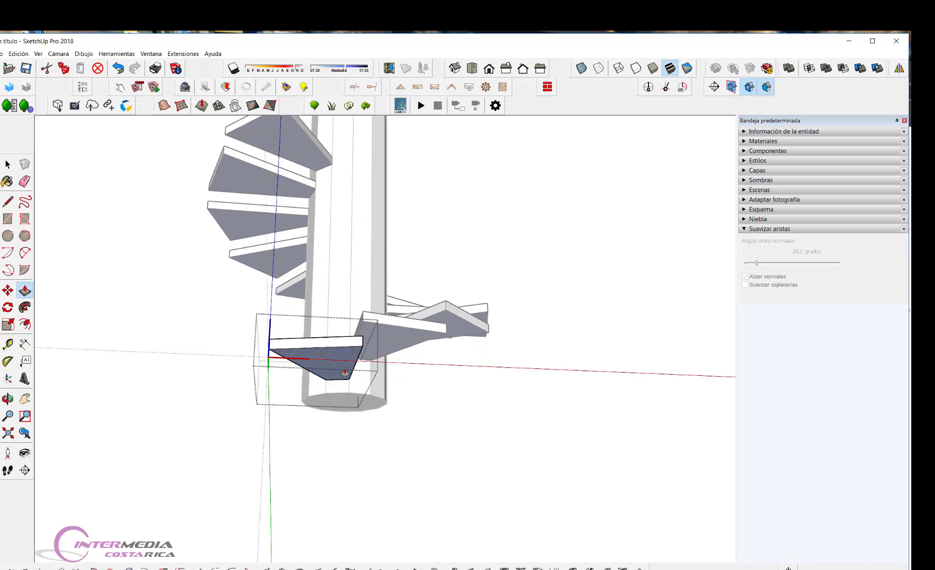
click(351, 359)
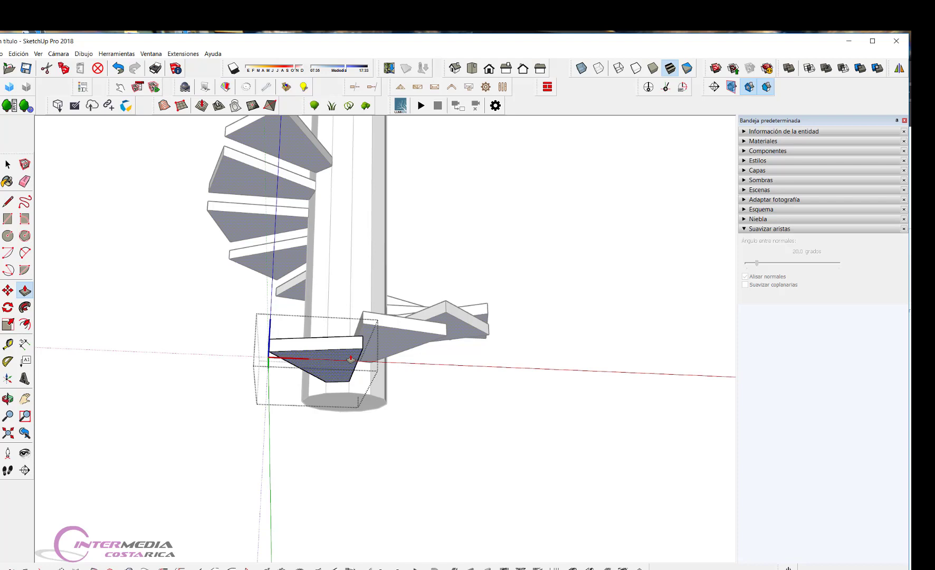
Pan and orbit to inspect the thinned treads from the front and above.
scroll(417, 386, down, 2)
scroll(414, 393, down, 2)
shift+middle_drag(411, 401, 289, 461)
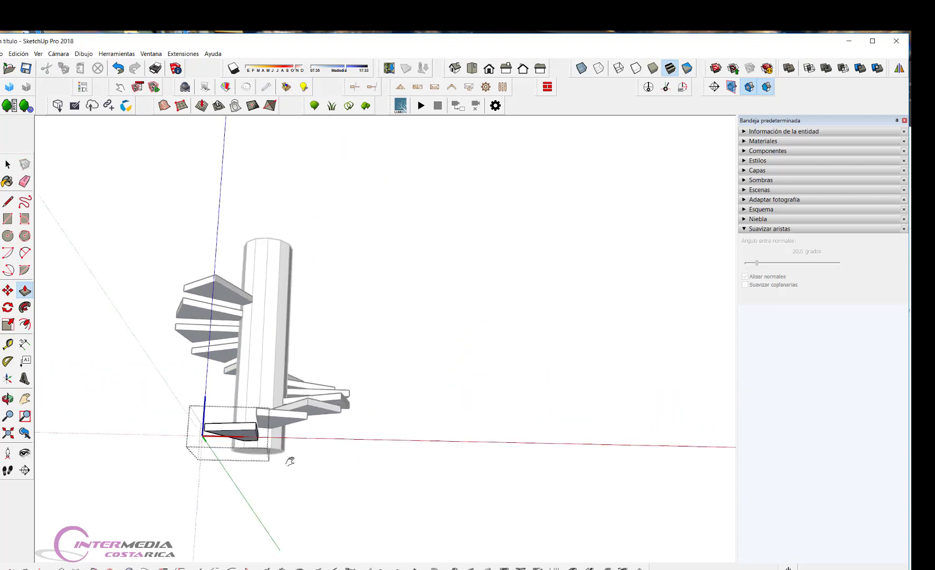
middle_drag(317, 492, 157, 488)
scroll(156, 487, up, 3)
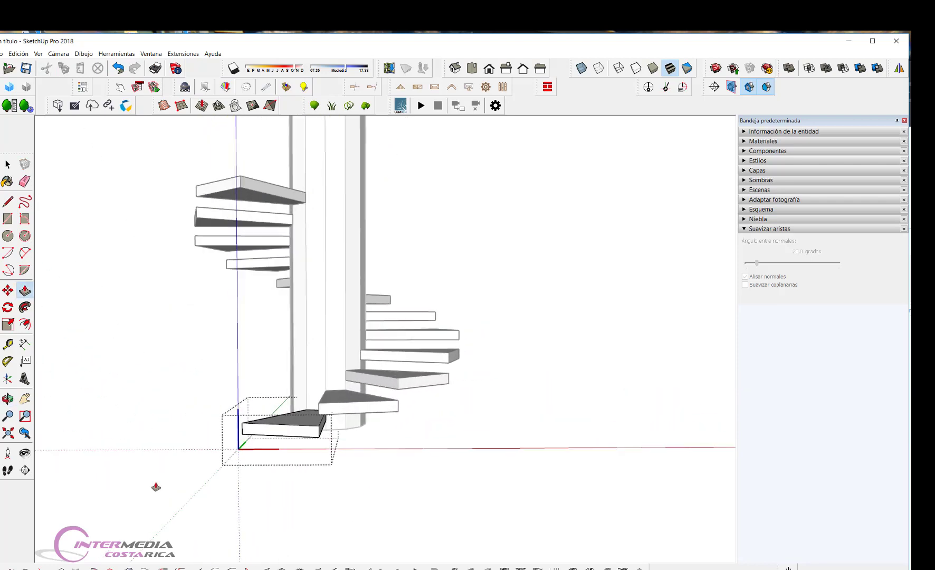
scroll(358, 440, down, 3)
scroll(233, 459, up, 2)
scroll(295, 461, up, 2)
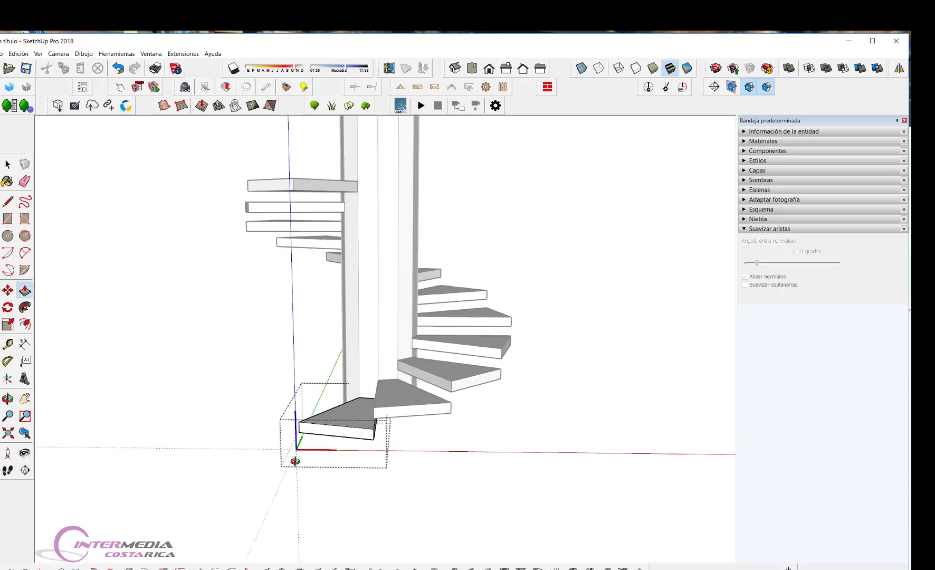
mouse_move(295, 460)
middle_down()
mouse_move(341, 507)
mouse_move(235, 504)
middle_up()
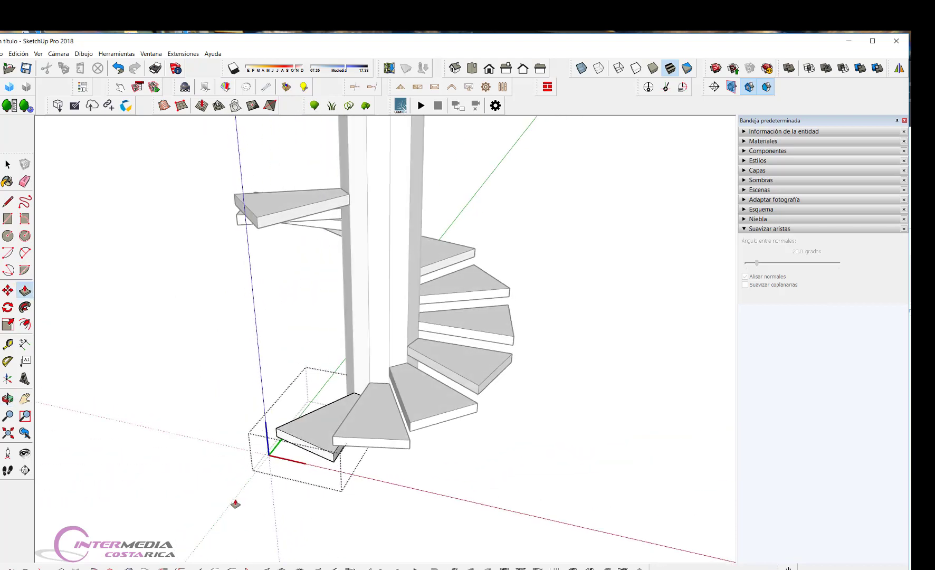
scroll(310, 438, up, 2)
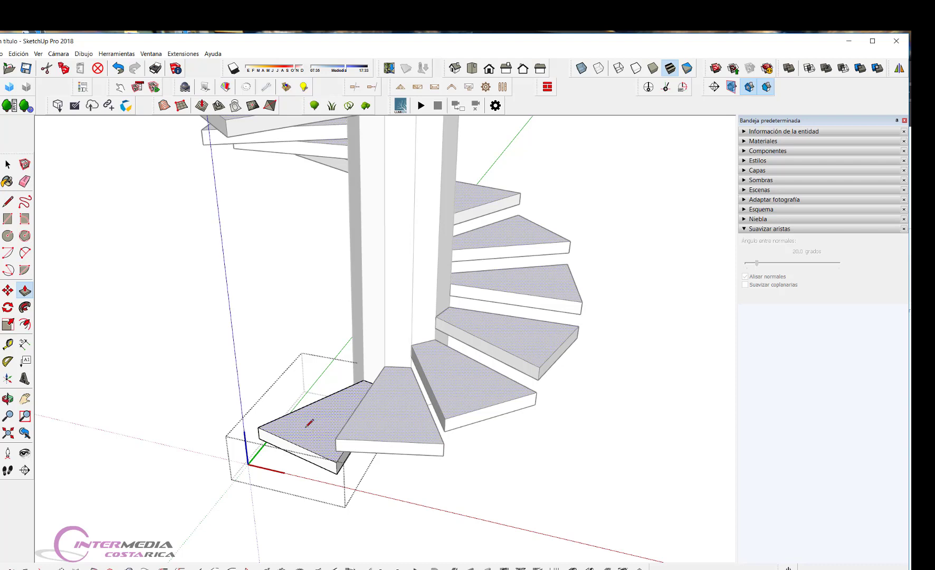
key(l)
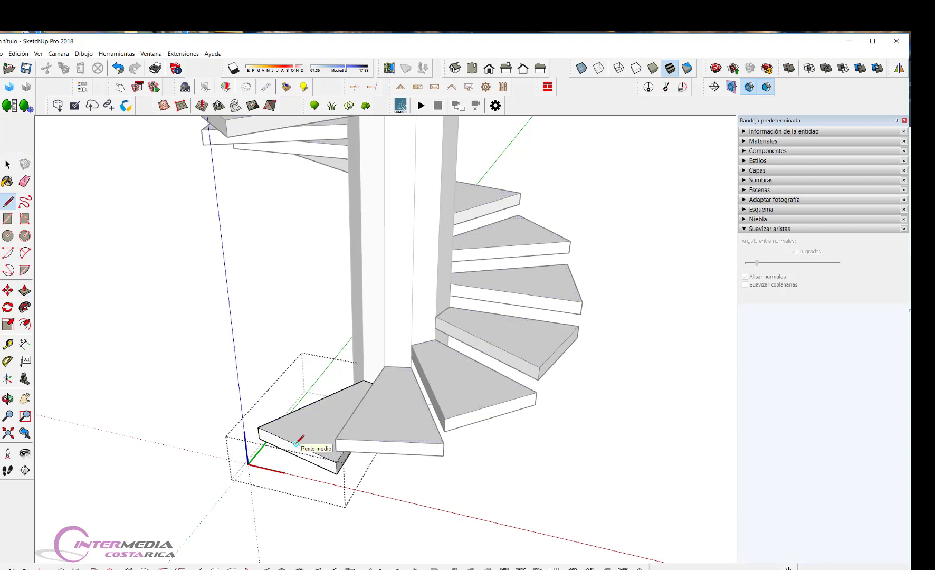
click(296, 444)
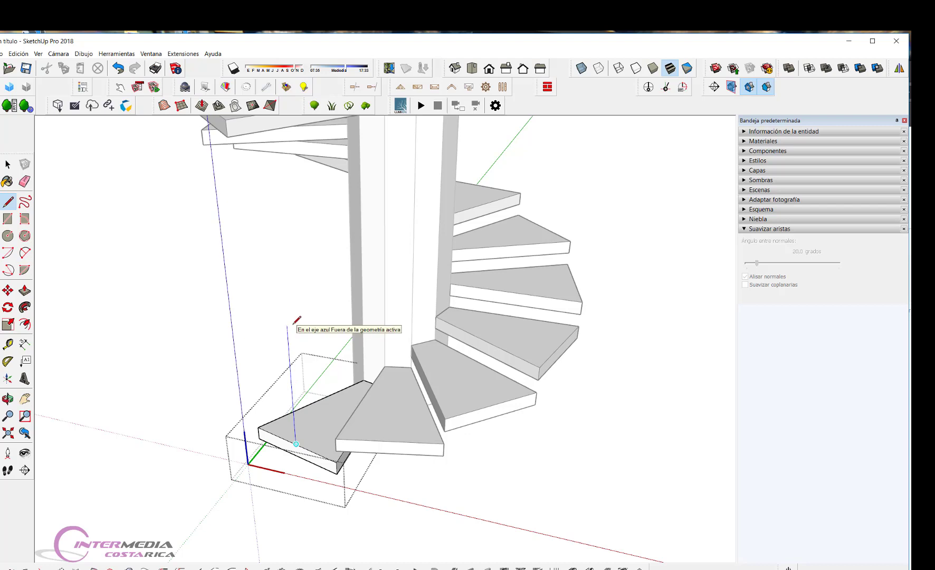
click(294, 321)
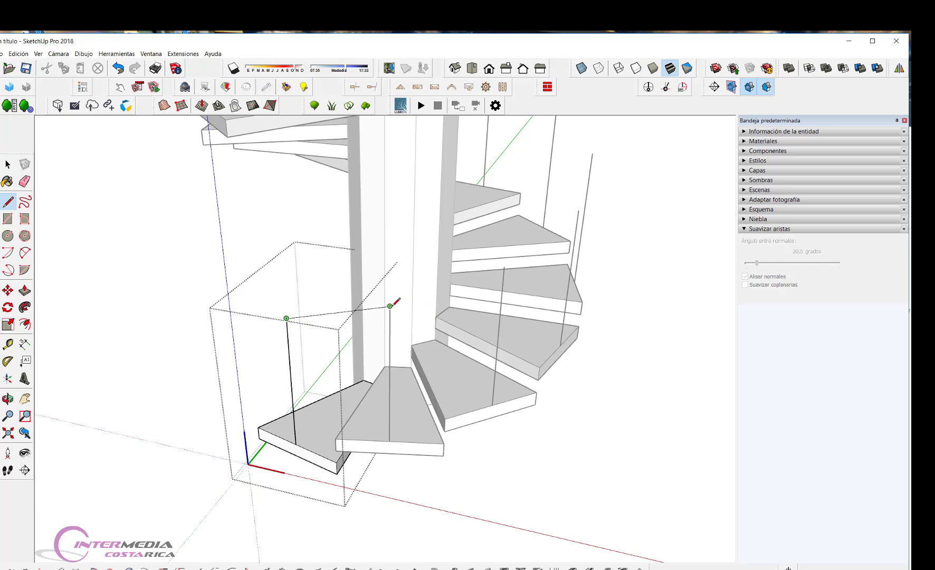
click(390, 306)
scroll(390, 305, down, 3)
scroll(515, 442, down, 2)
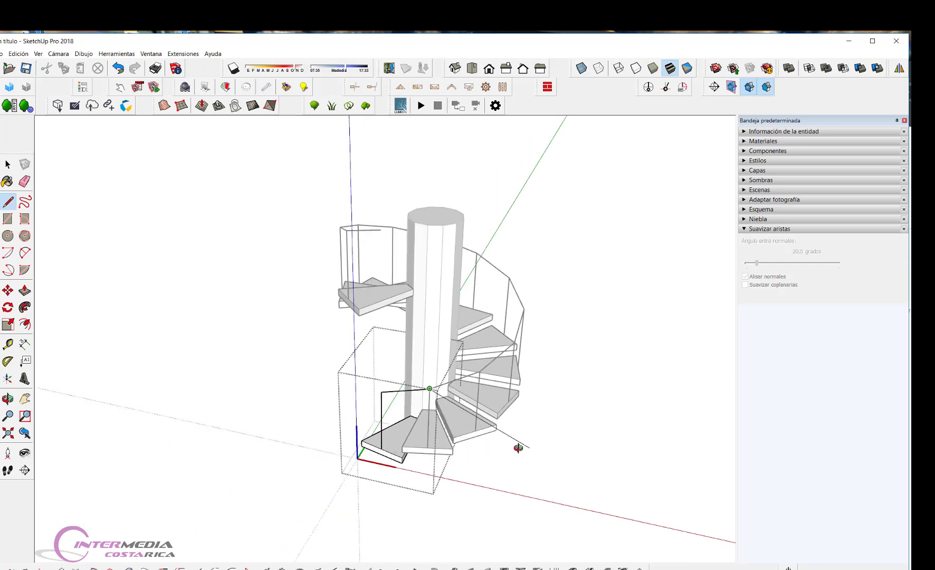
mouse_move(336, 469)
middle_down()
mouse_move(166, 409)
mouse_move(132, 328)
mouse_move(211, 307)
mouse_move(380, 353)
middle_up()
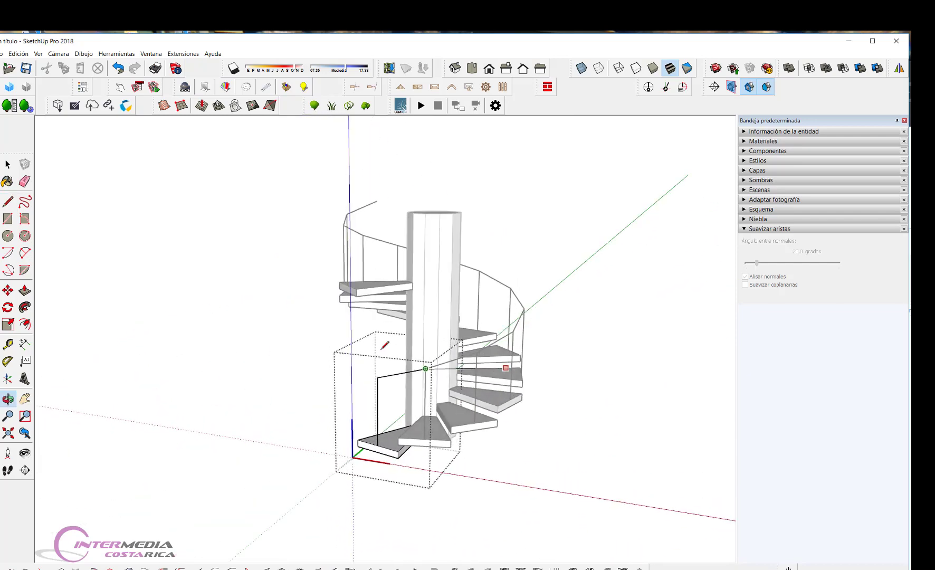
scroll(380, 352, up, 3)
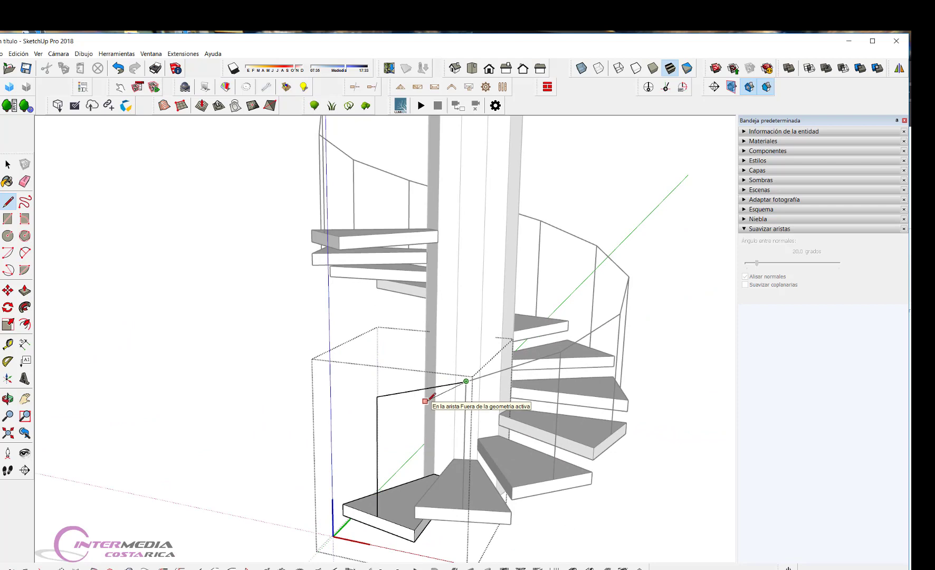
key(ctrl+z)
scroll(370, 426, down, 3)
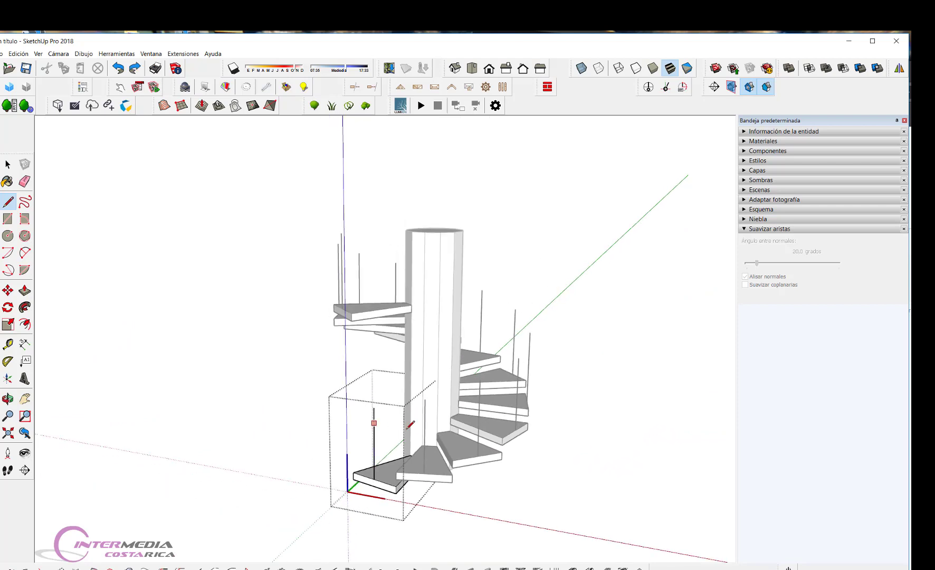
key(space)
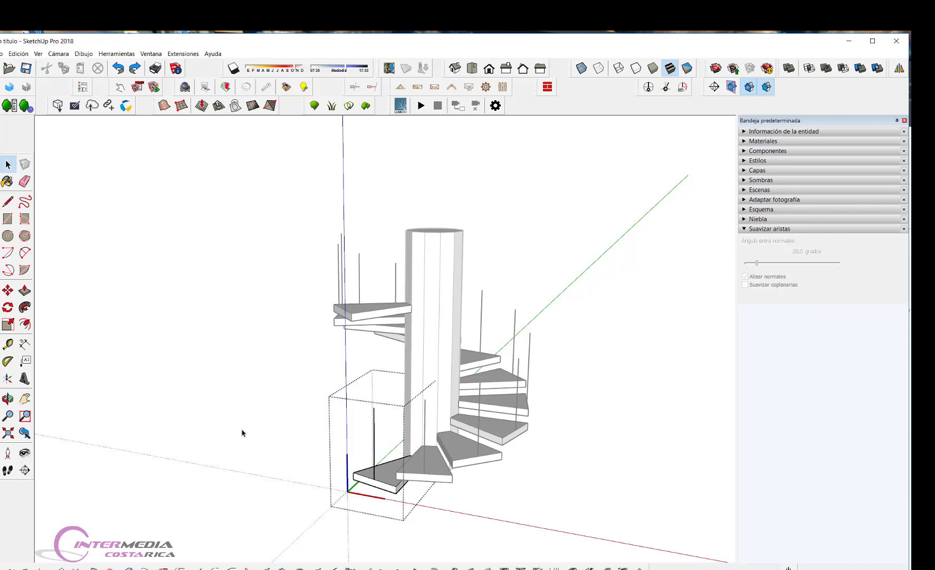
click(242, 434)
middle_drag(307, 425, 384, 386)
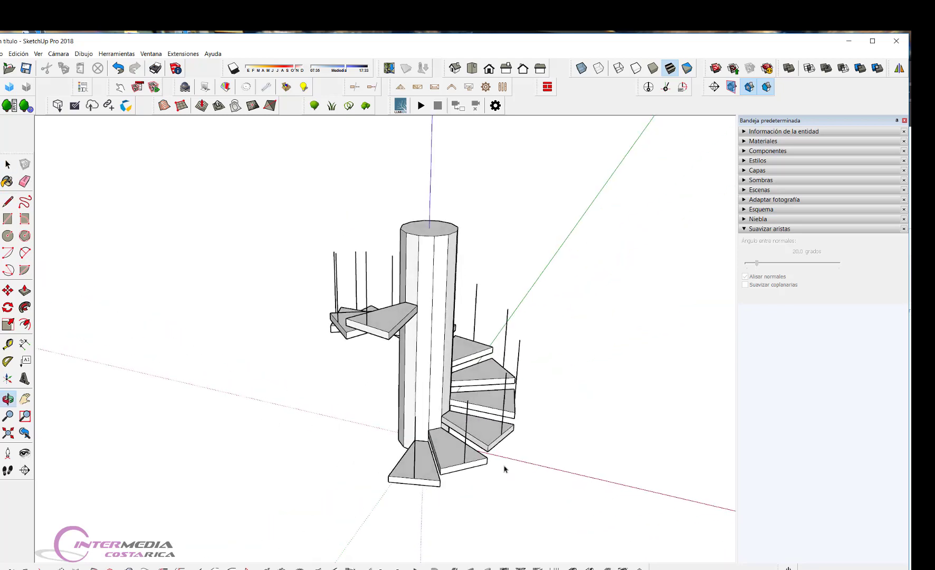
scroll(383, 386, up, 3)
scroll(440, 419, up, 2)
scroll(440, 419, down, 3)
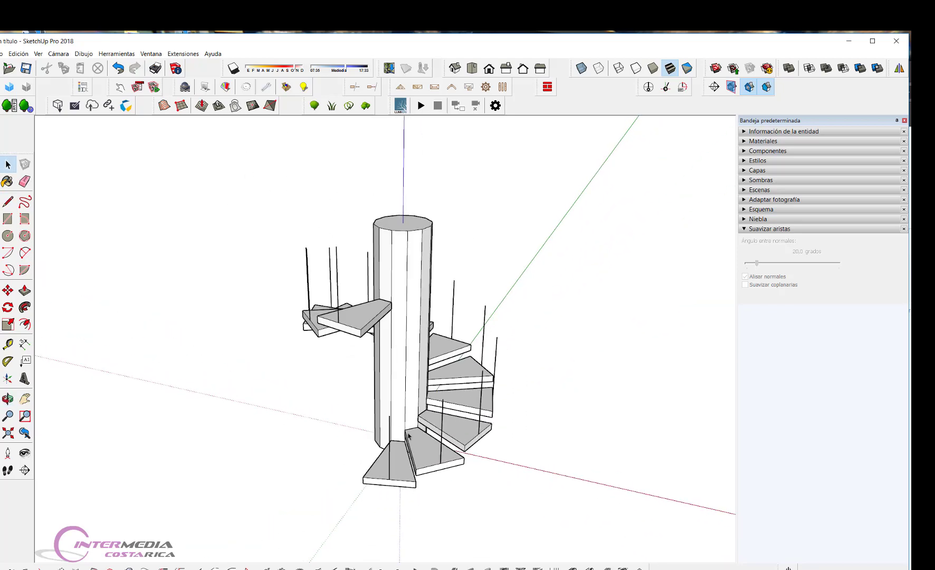
middle_drag(440, 419, 401, 425)
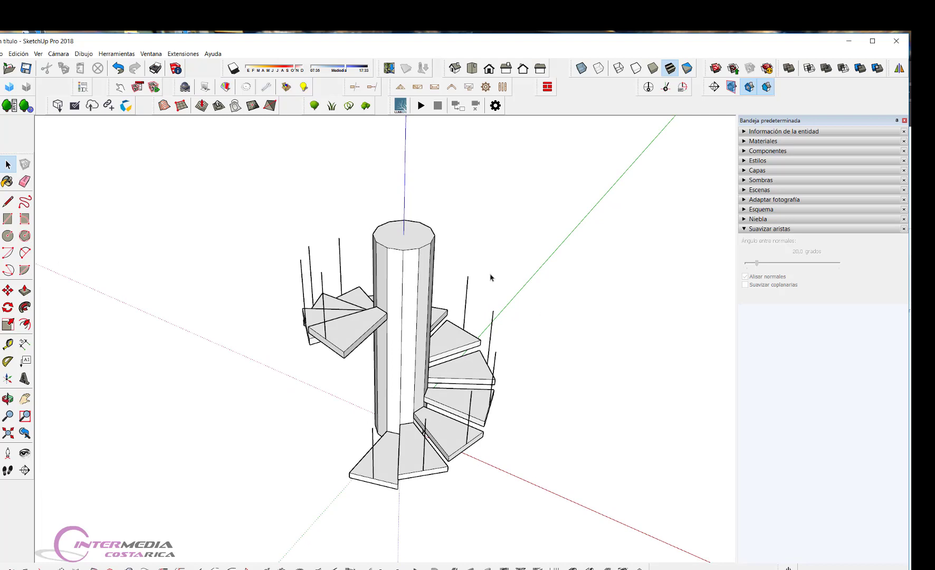
key(l)
scroll(428, 464, down, 3)
middle_drag(428, 463, 445, 437)
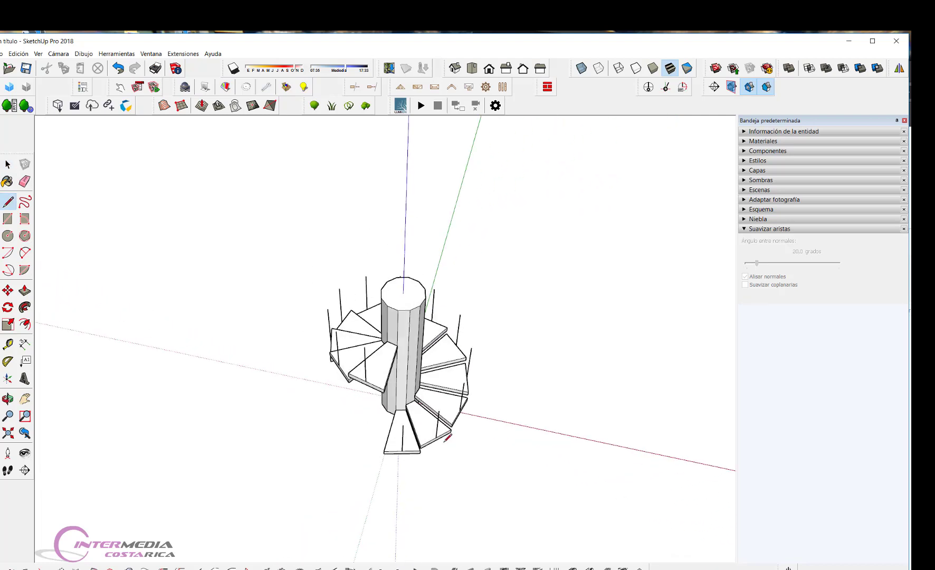
scroll(426, 444, up, 4)
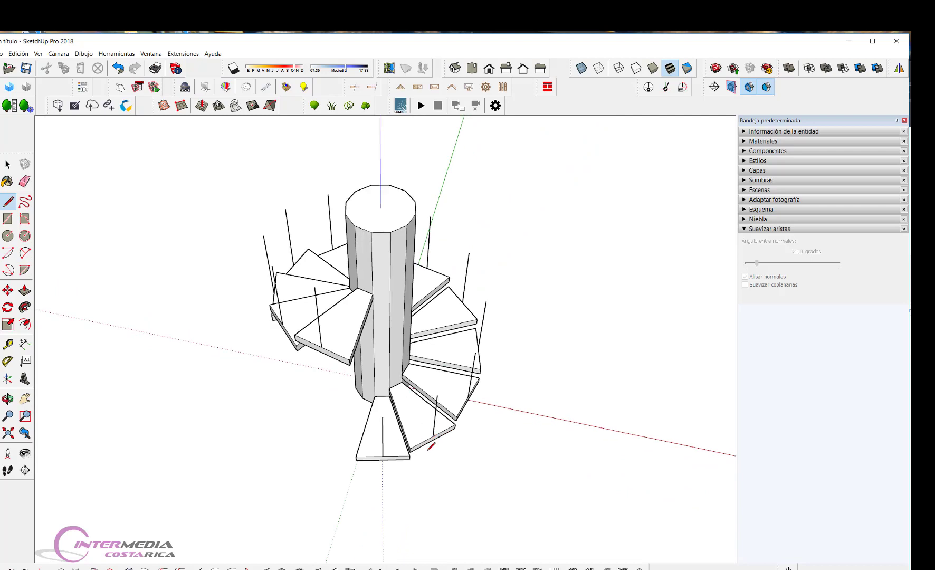
middle_drag(452, 456, 459, 459)
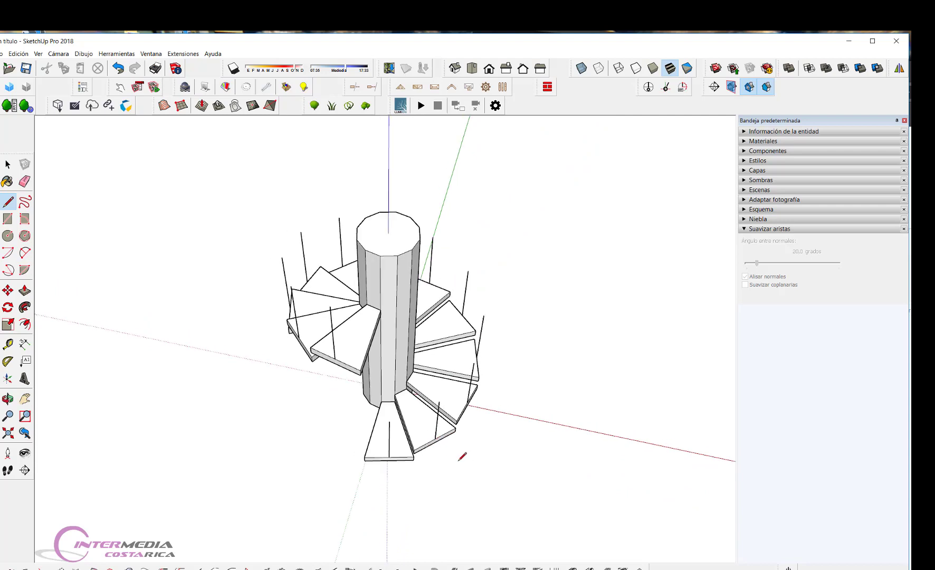
Draw a 2 Point Arc from the first tread's outer corner to the post.
key(a)
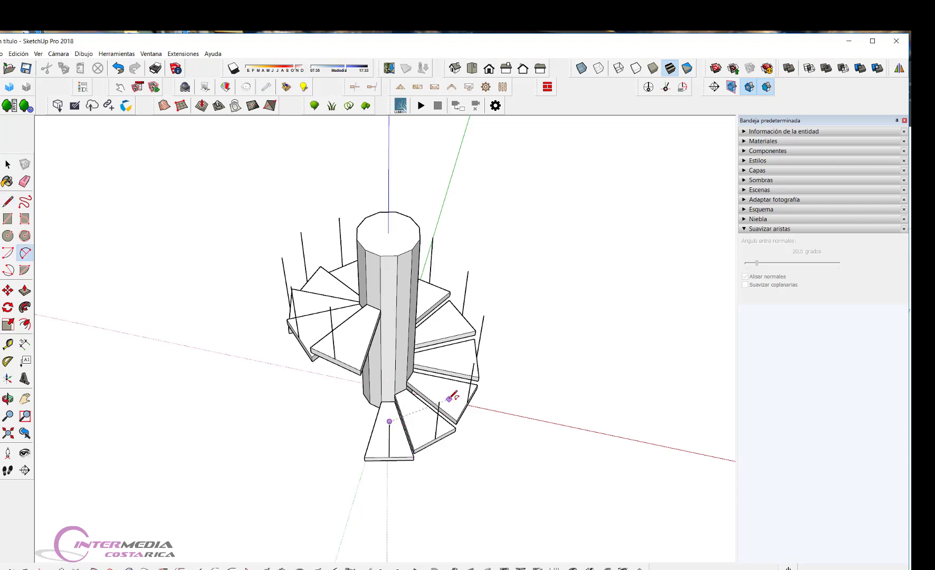
middle_drag(446, 398, 370, 369)
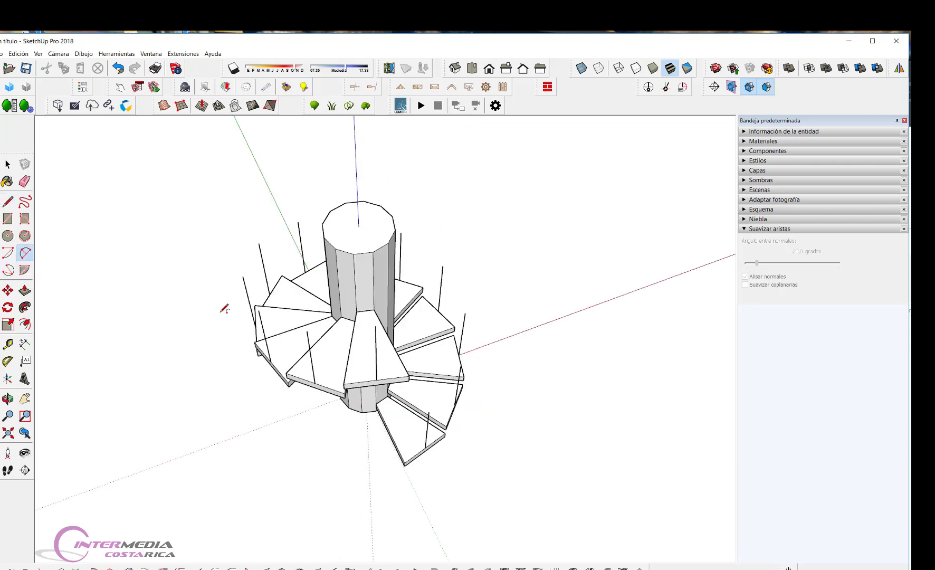
click(429, 411)
click(465, 313)
click(429, 411)
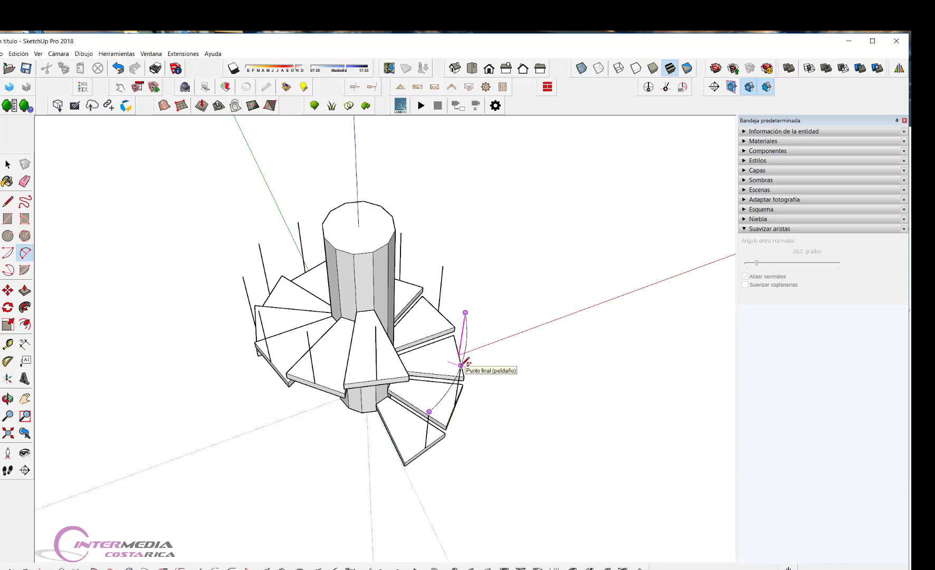
click(461, 365)
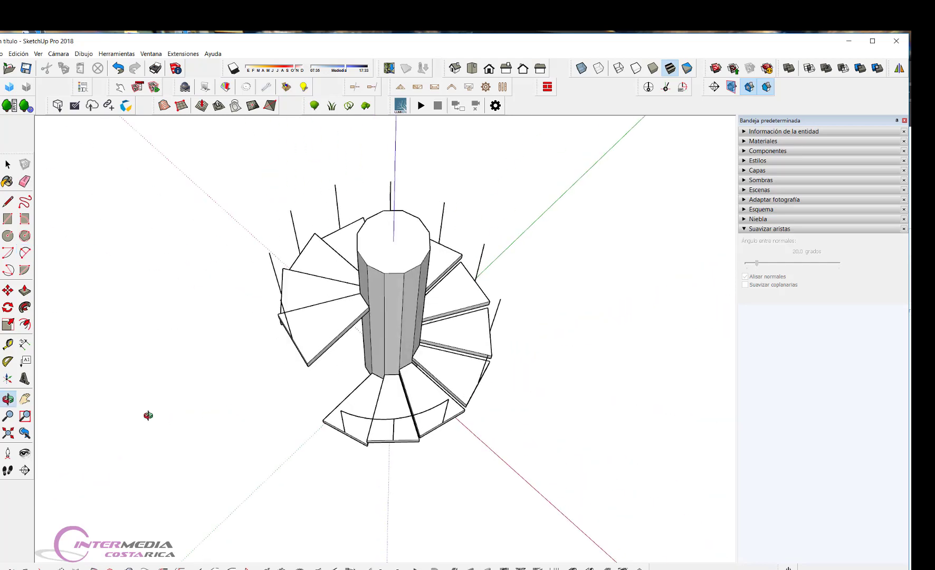
Draw further arcs along the outer tread edges and start a tangent arc from the last.
middle_drag(512, 347, 139, 411)
click(433, 410)
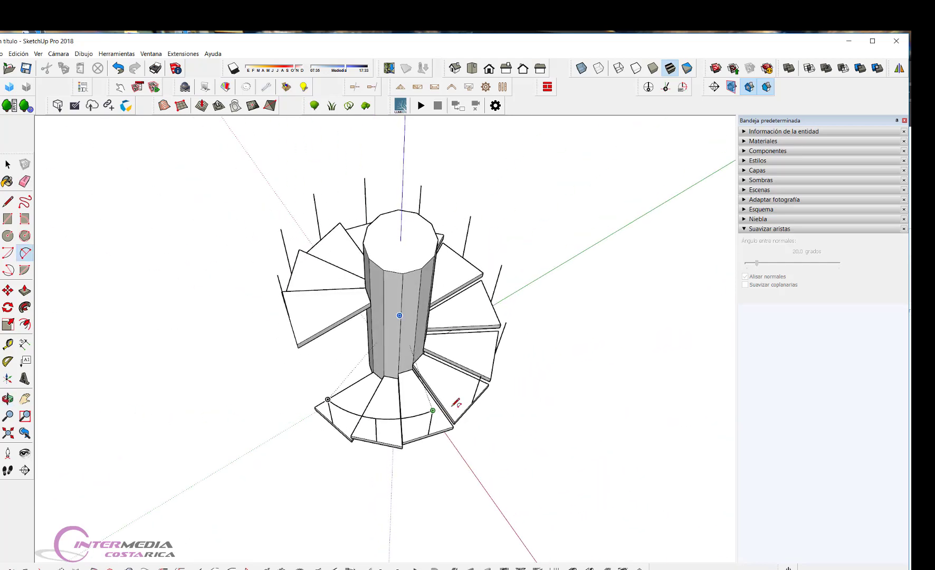
click(507, 321)
scroll(479, 376, up, 4)
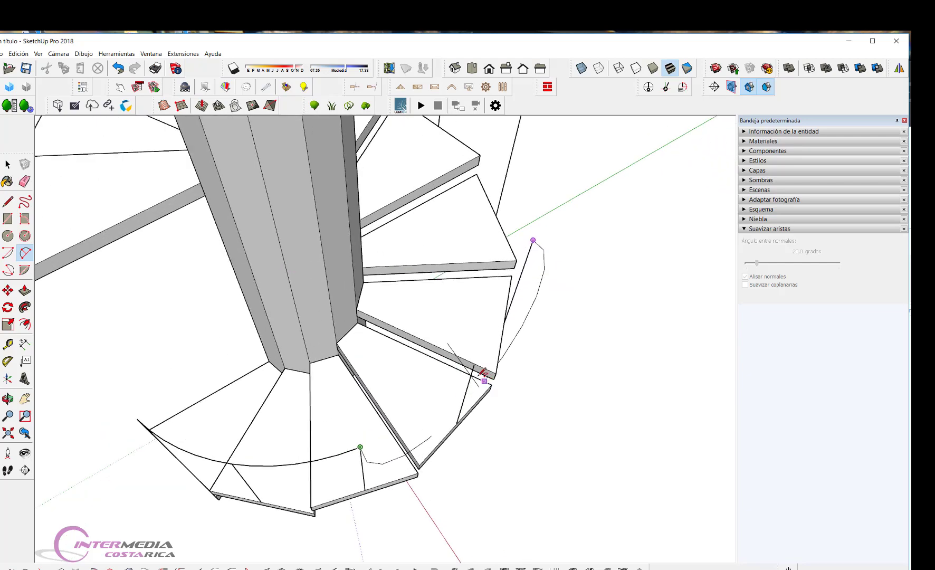
scroll(483, 365, down, 3)
middle_drag(461, 397, 354, 414)
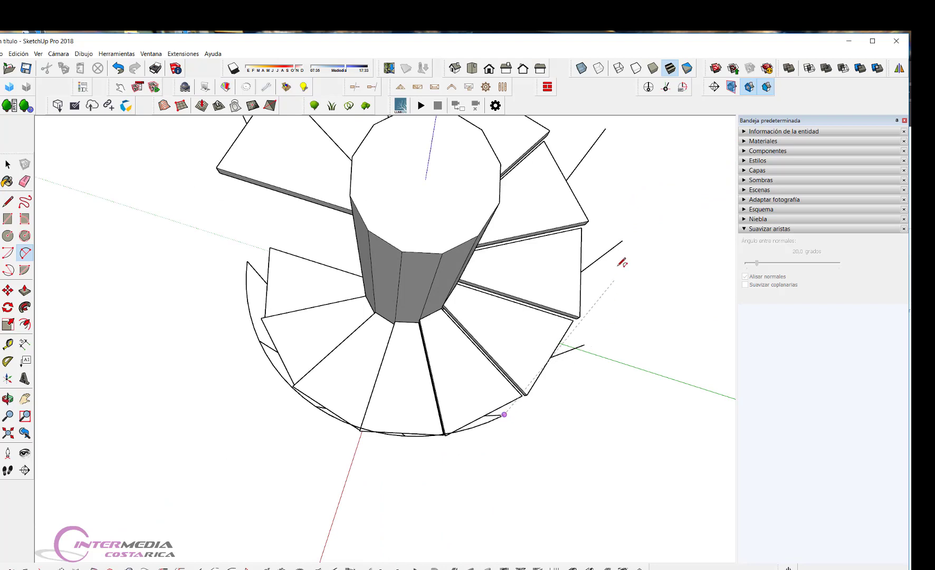
click(622, 240)
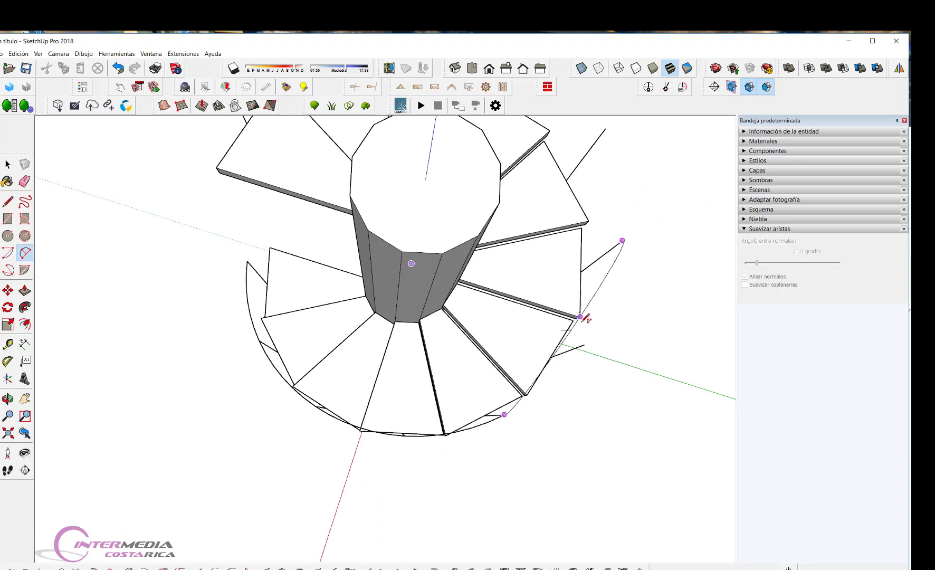
click(586, 345)
mouse_move(603, 378)
middle_down()
mouse_move(418, 411)
mouse_move(626, 428)
middle_up()
click(612, 455)
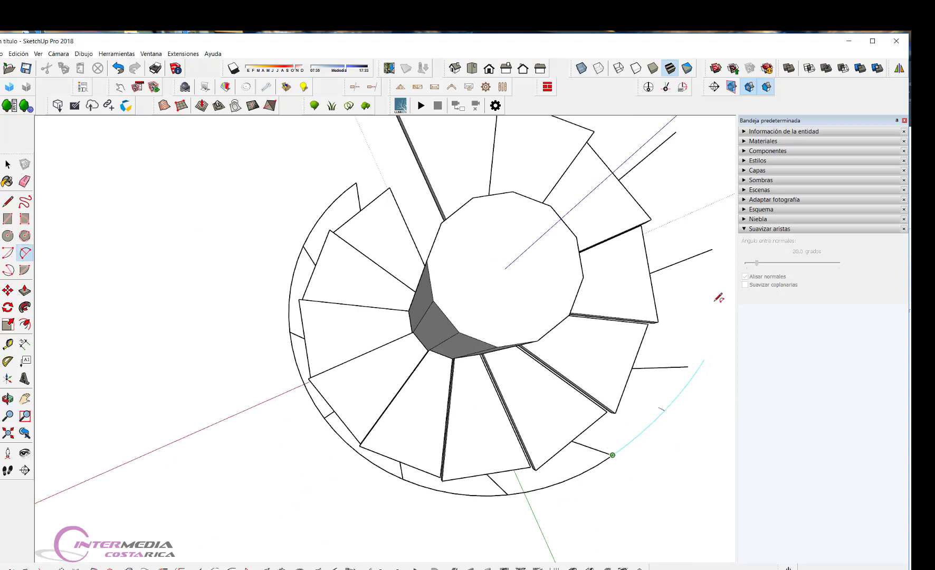
Finish the tangent arc and close the outer ring with a final arc.
click(688, 367)
mouse_move(689, 366)
middle_down()
mouse_move(467, 441)
mouse_move(618, 363)
middle_up()
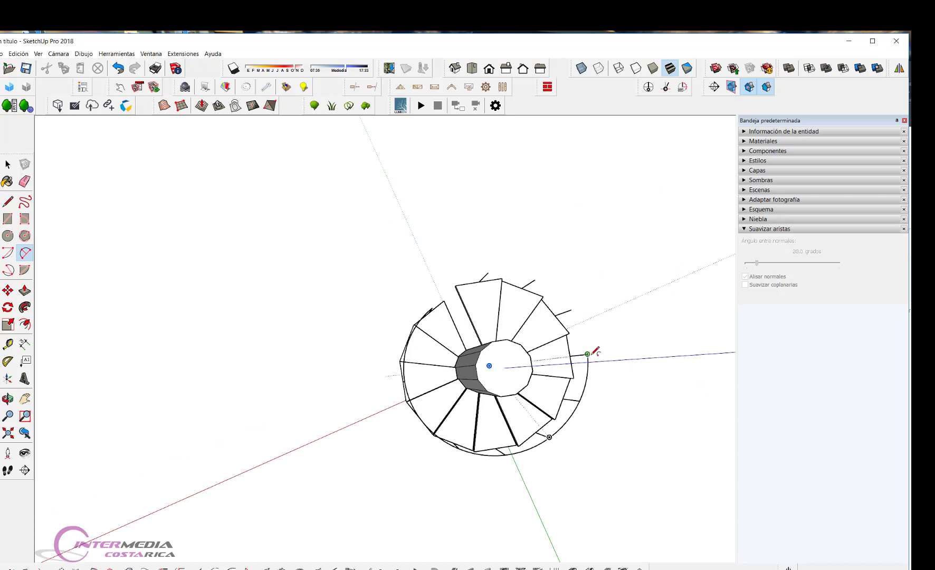
scroll(595, 353, up, 3)
scroll(595, 353, up, 1)
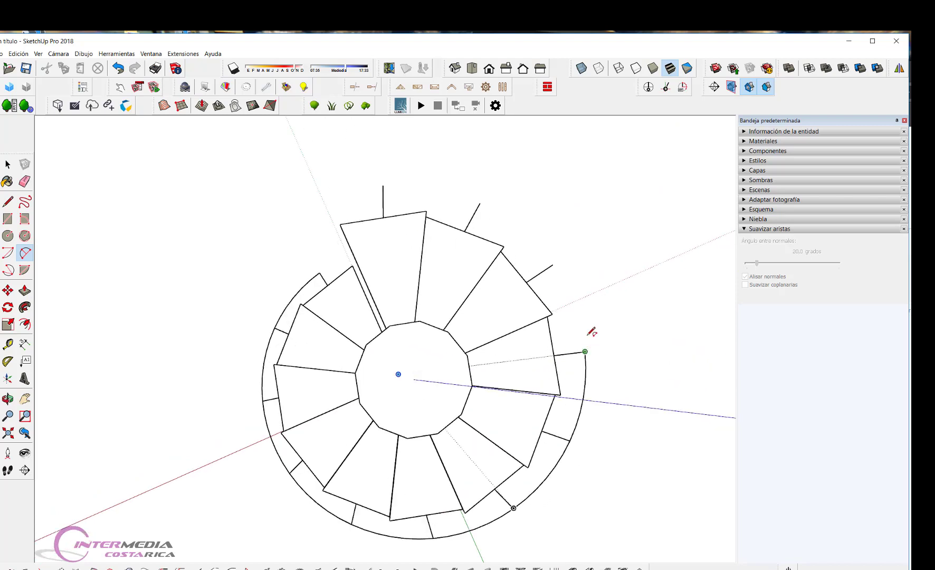
click(480, 202)
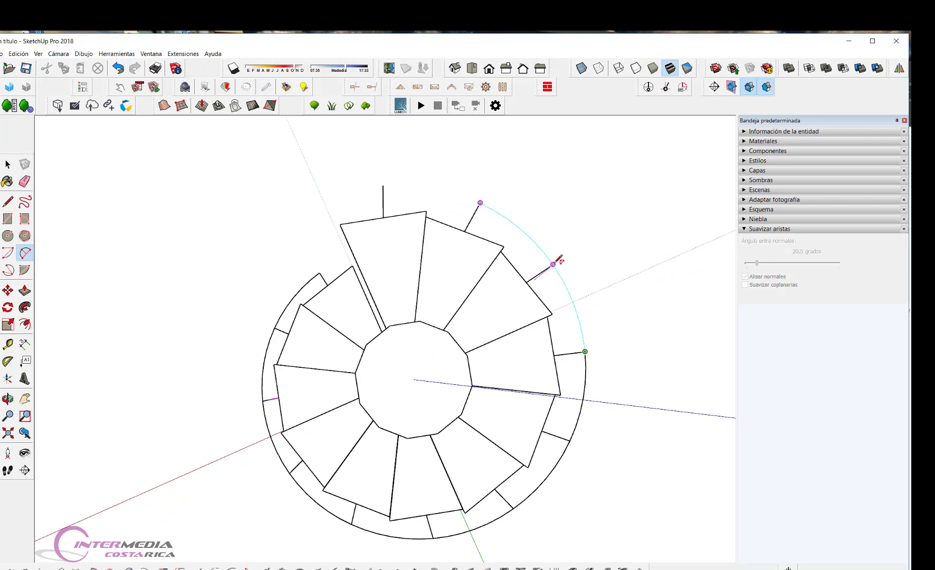
click(553, 263)
Orbit around the staircase to inspect the ring, then cancel the unfinished arc.
middle_drag(445, 204, 534, 306)
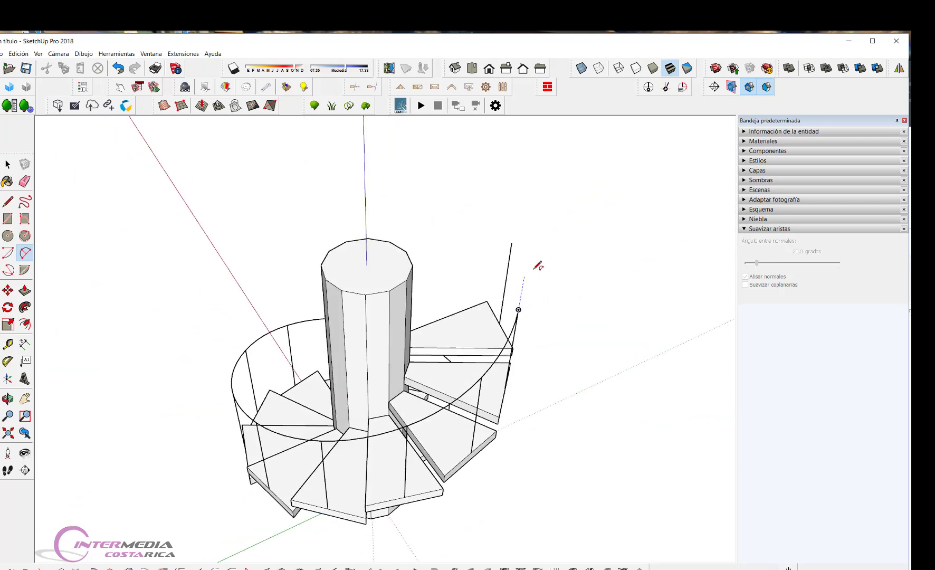
mouse_move(536, 265)
middle_down()
mouse_move(105, 345)
mouse_move(310, 320)
middle_up()
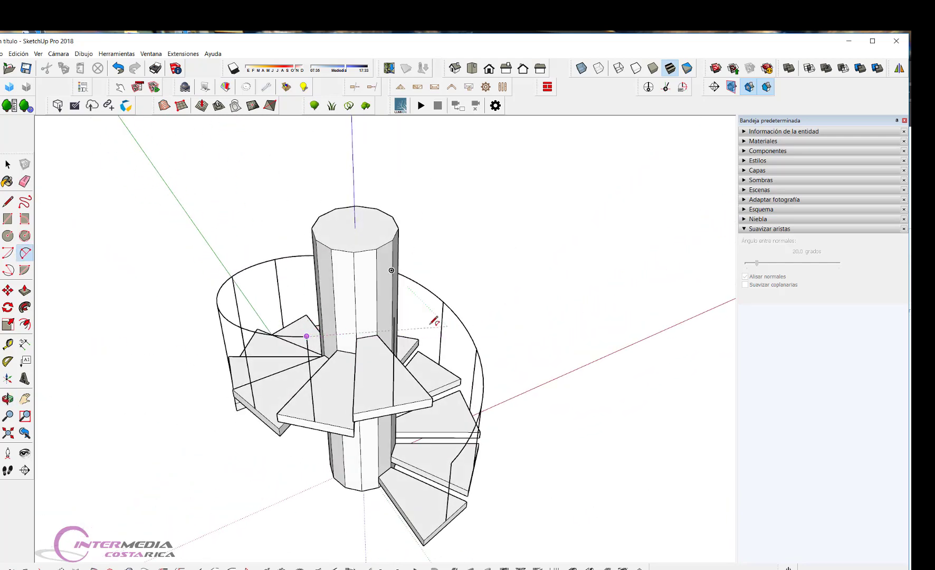
mouse_move(394, 317)
middle_down()
mouse_move(492, 433)
mouse_move(251, 325)
mouse_move(410, 323)
mouse_move(454, 293)
mouse_move(645, 291)
mouse_move(446, 290)
mouse_move(547, 298)
mouse_move(417, 313)
mouse_move(371, 296)
mouse_move(607, 455)
mouse_move(531, 382)
middle_up()
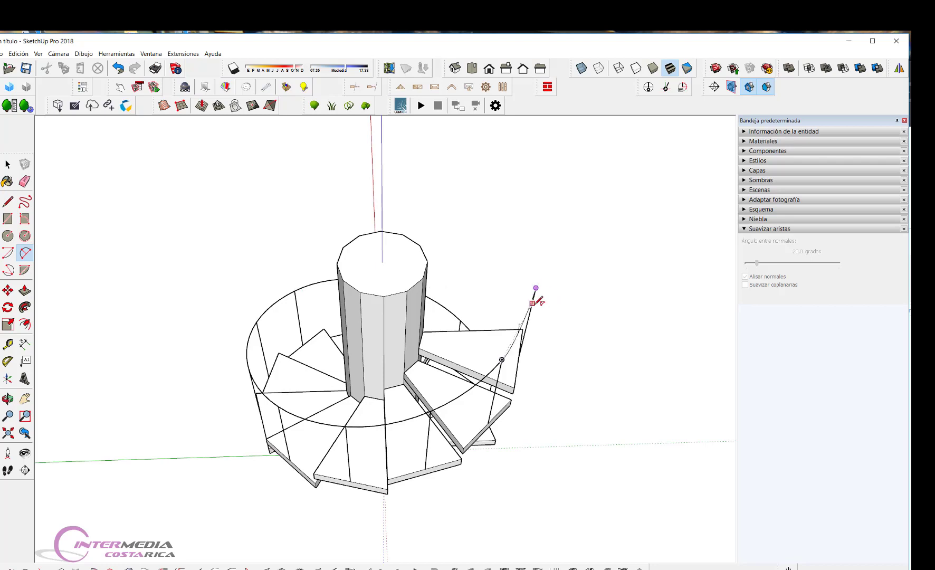
scroll(537, 311, up, 2)
scroll(536, 317, up, 1)
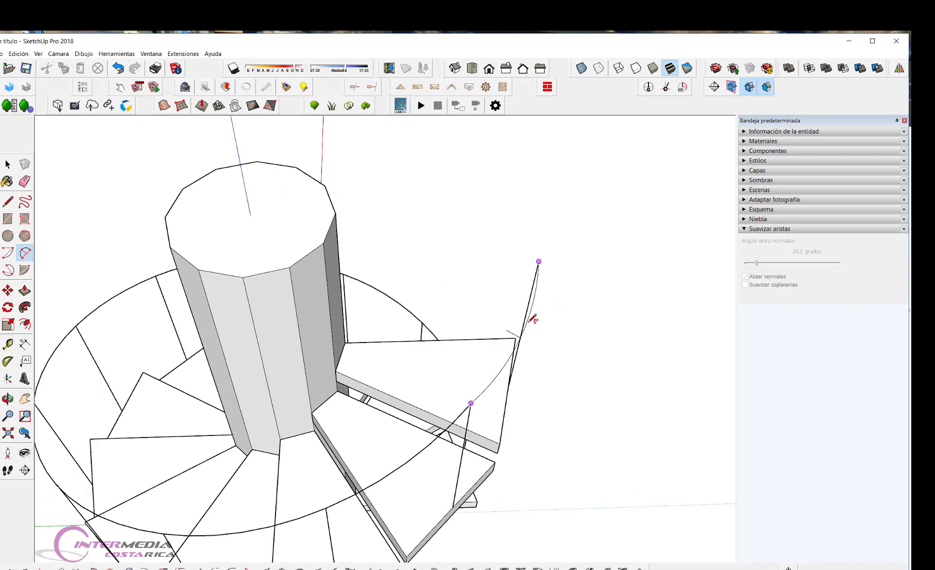
scroll(555, 321, down, 2)
mouse_move(576, 367)
middle_down()
mouse_move(564, 389)
mouse_move(442, 345)
mouse_move(255, 272)
mouse_move(265, 255)
mouse_move(486, 328)
mouse_move(481, 342)
mouse_move(352, 398)
mouse_move(230, 432)
mouse_move(317, 369)
mouse_move(352, 377)
middle_up()
key(a)
key(Escape)
Rotate-copy a tread about the column's top centre to the next spiral position.
key(space)
click(351, 398)
key(q)
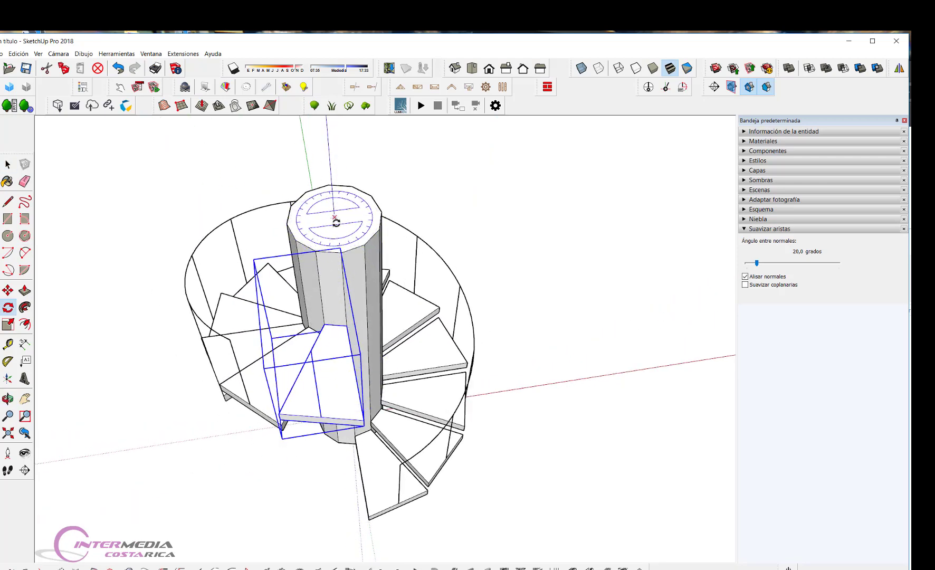
click(335, 217)
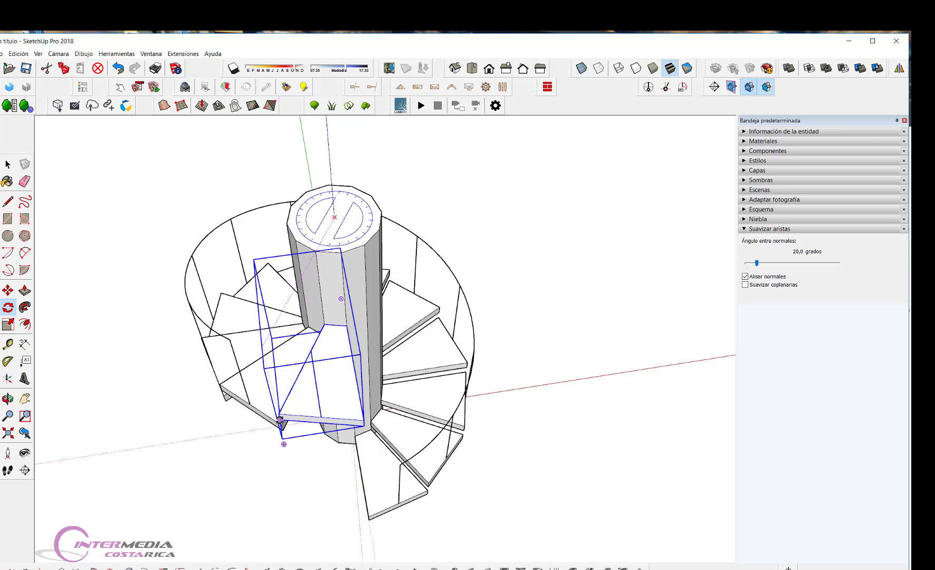
click(280, 420)
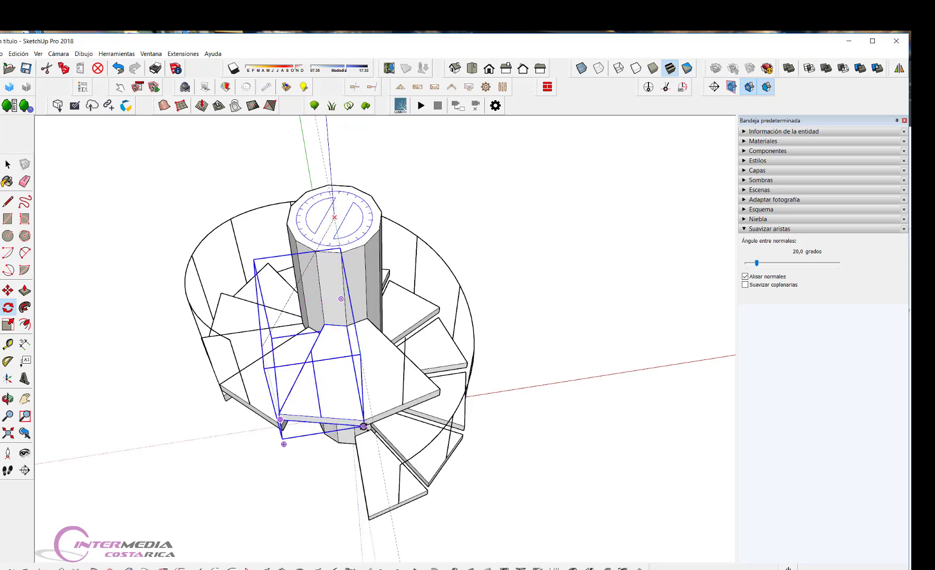
click(442, 396)
scroll(407, 418, up, 4)
scroll(404, 415, up, 2)
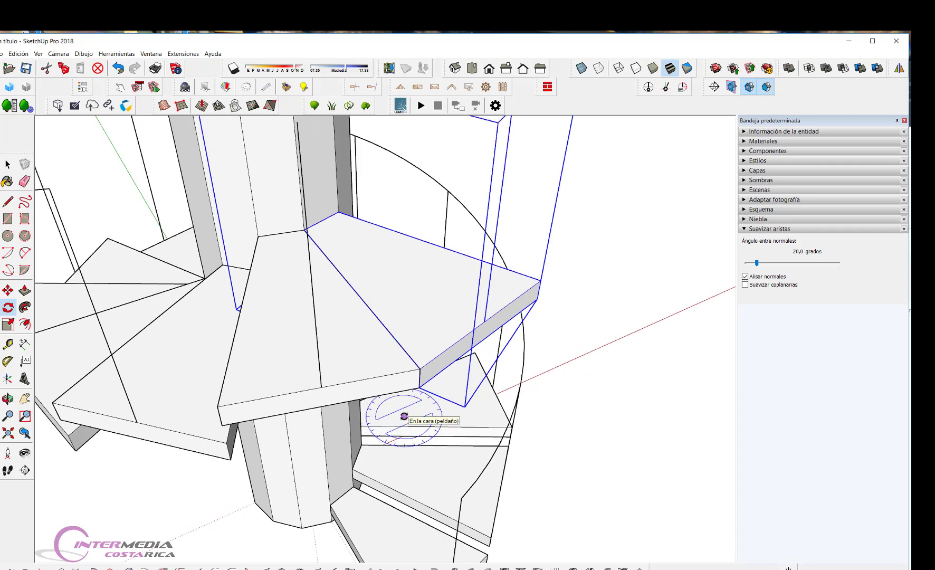
Move the copied step upward so it sits above the previous tread.
key(m)
drag(420, 388, 421, 368)
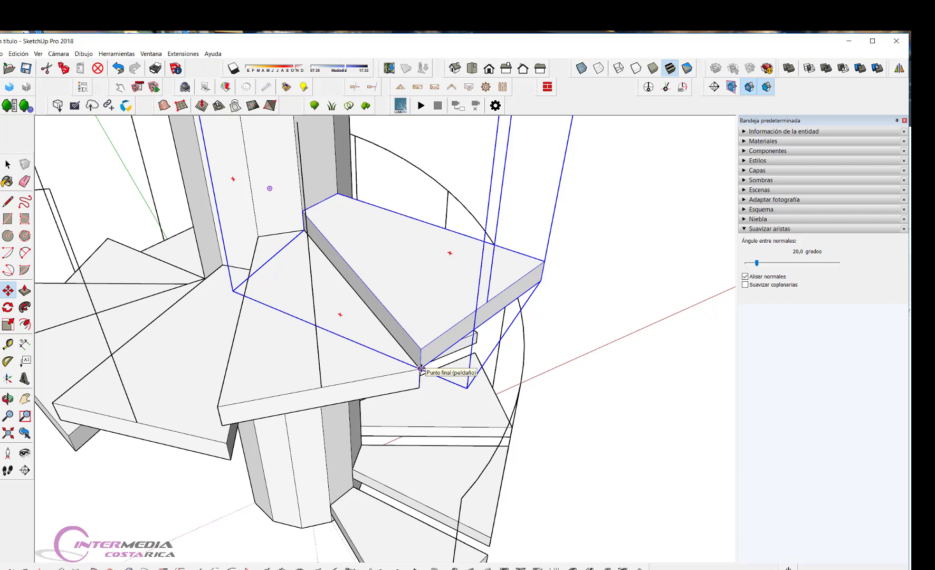
key(Escape)
scroll(421, 370, down, 4)
scroll(421, 388, down, 1)
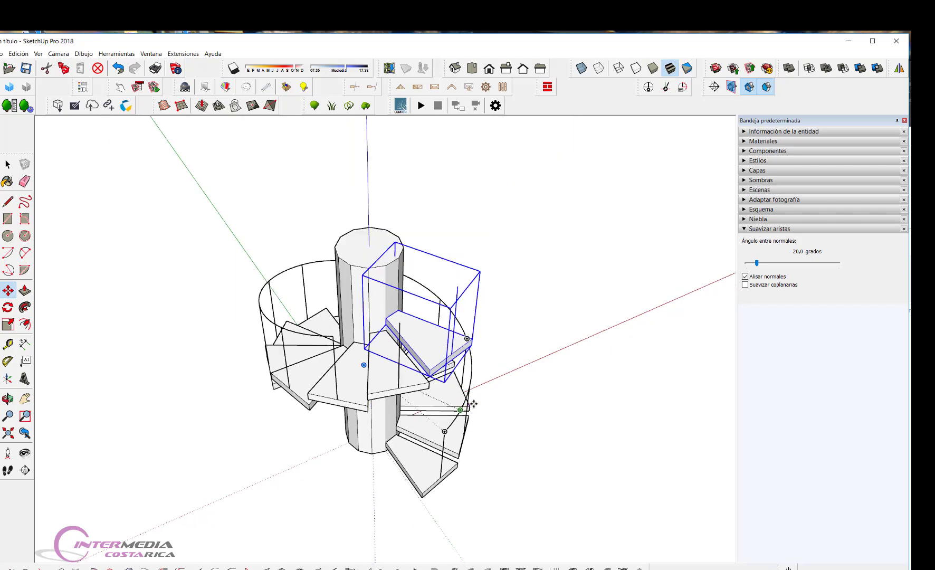
scroll(486, 380, up, 1)
key(space)
click(532, 320)
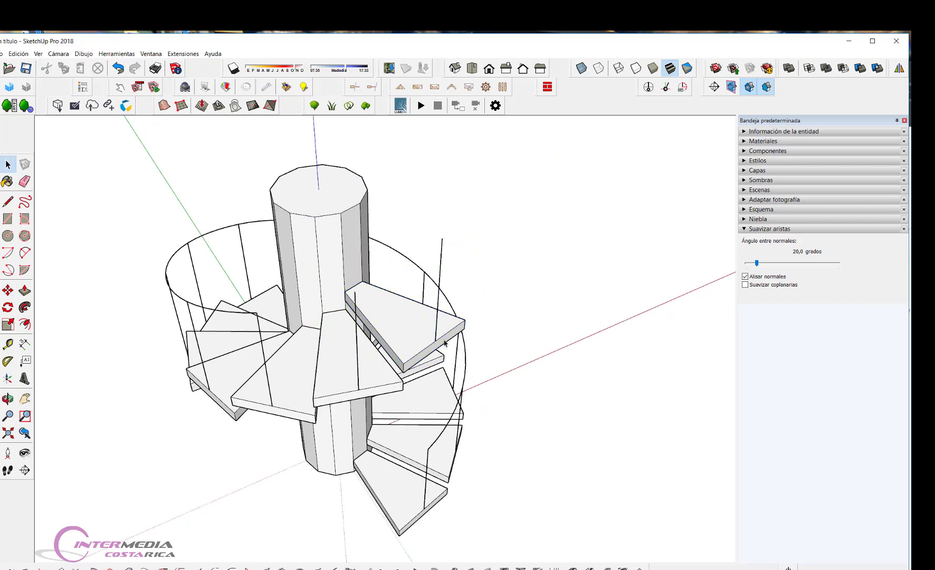
middle_drag(443, 342, 444, 405)
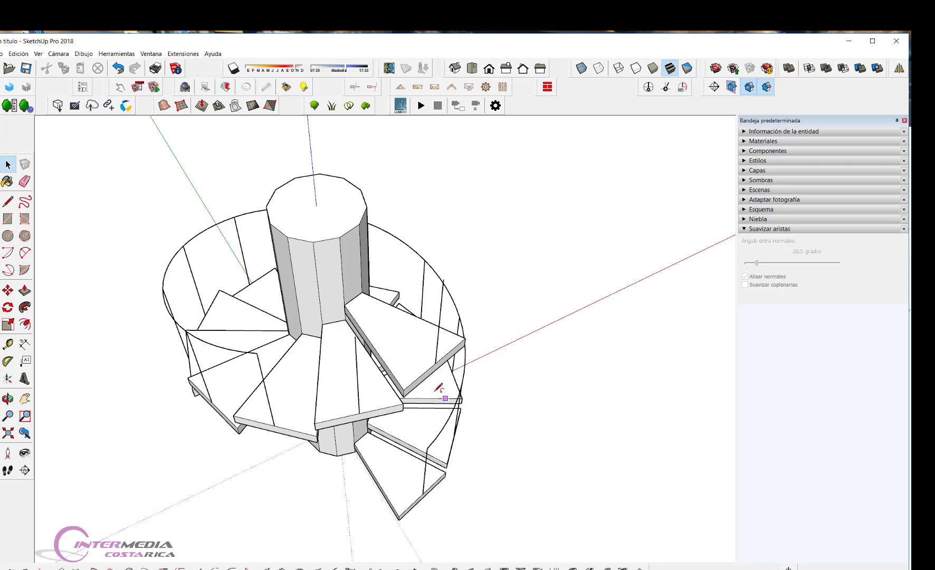
Draw an extra arc out to its far end beside the column.
key(a)
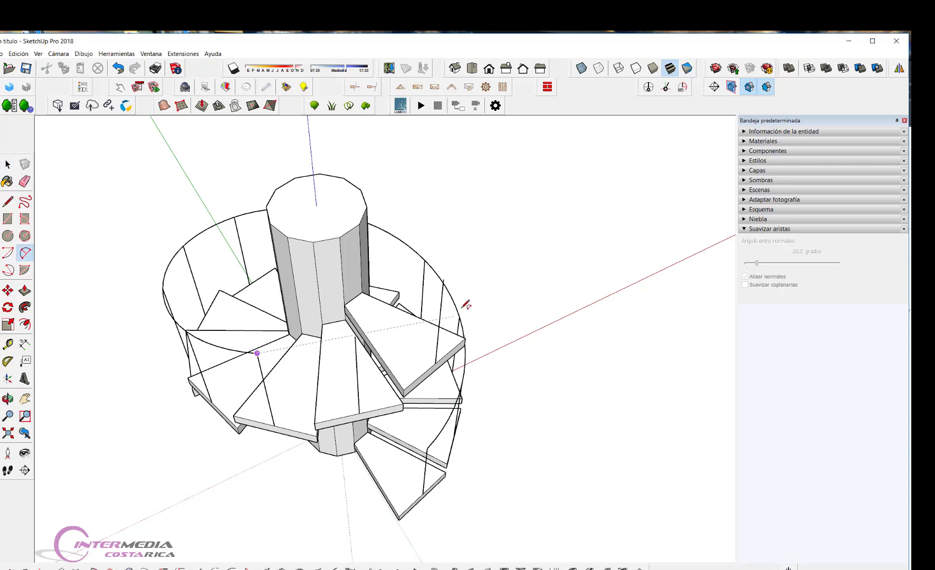
click(444, 279)
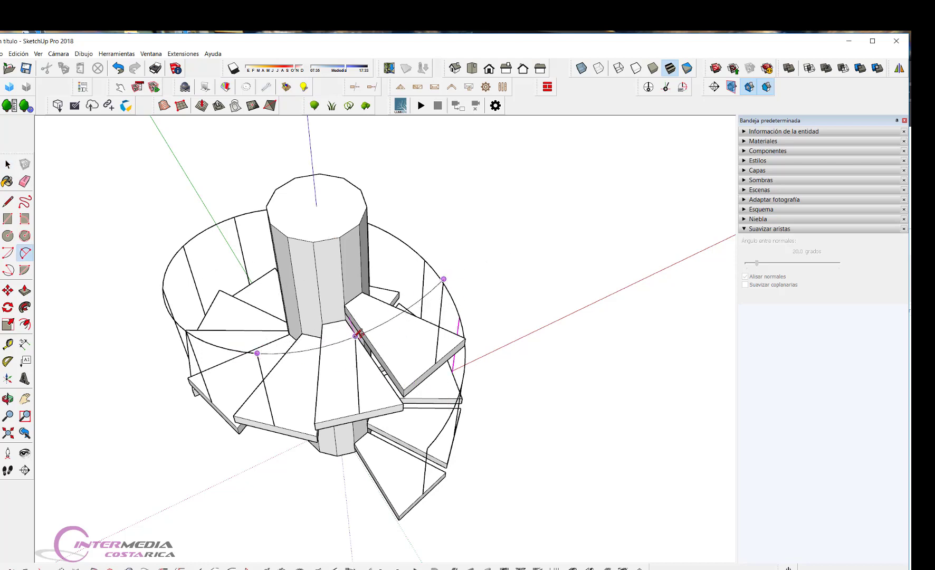
click(357, 334)
scroll(364, 302, up, 2)
scroll(364, 302, up, 2)
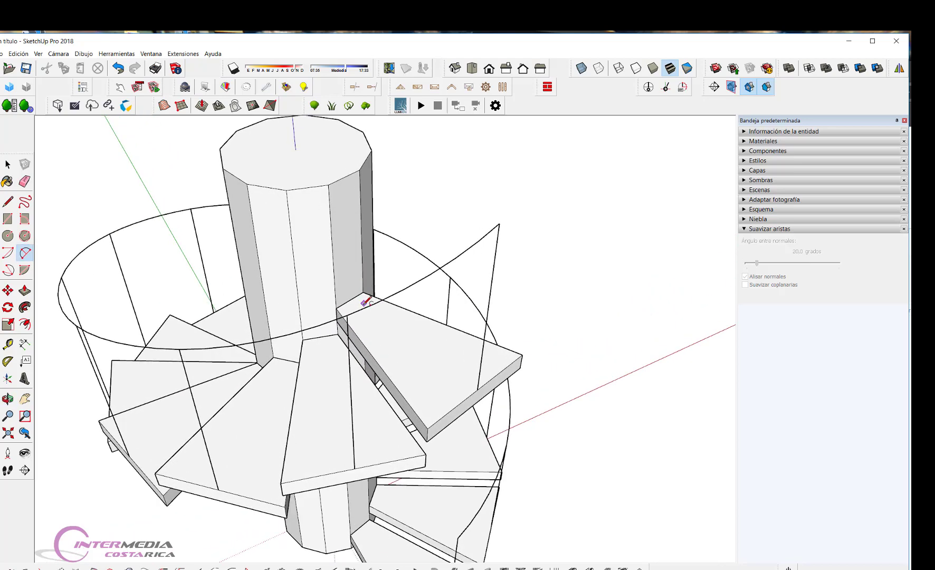
scroll(364, 302, up, 2)
scroll(349, 324, up, 2)
scroll(338, 322, up, 2)
Delete the top step slab beside the column and erase the stray curve next to it.
key(space)
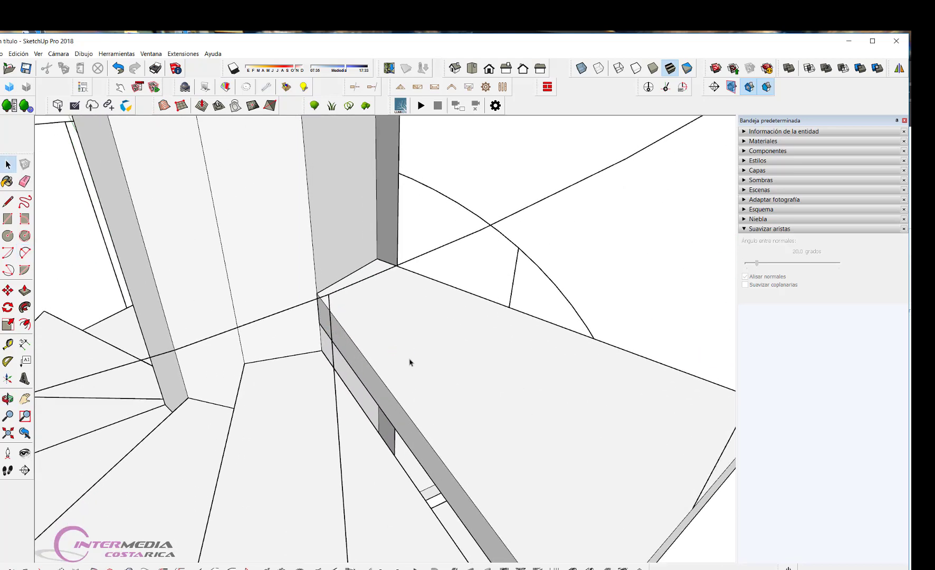
click(350, 295)
scroll(338, 309, down, 5)
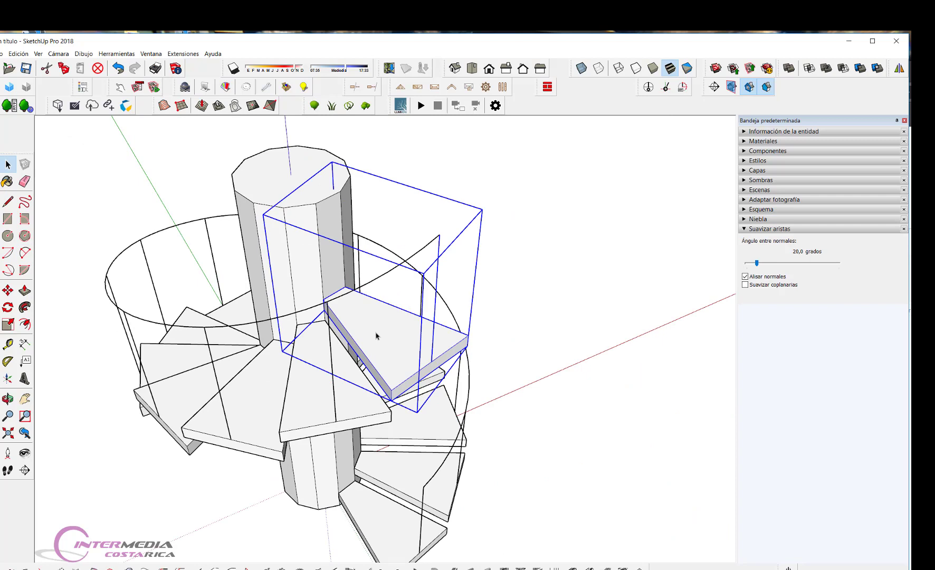
key(Delete)
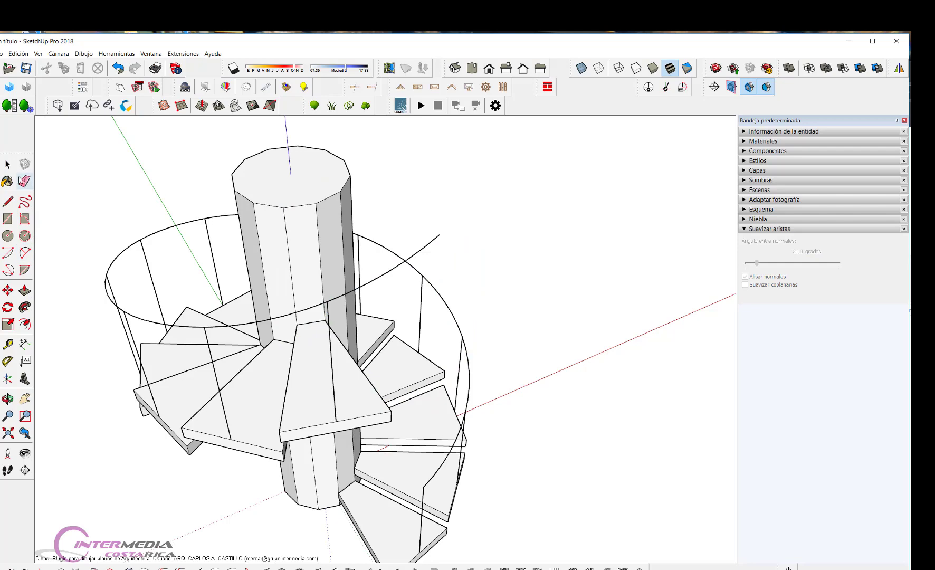
click(24, 181)
drag(378, 274, 395, 294)
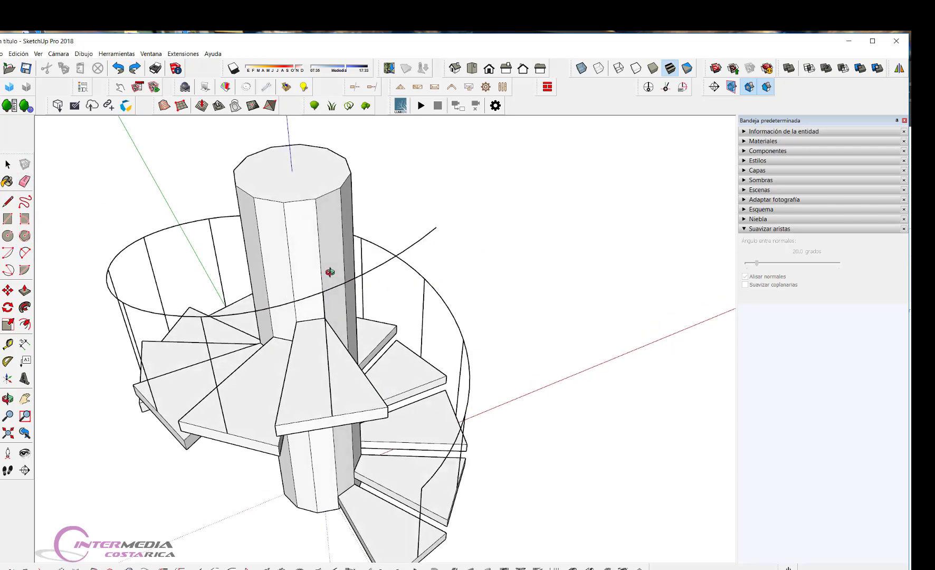
Zoom in on the column and erase the diagonal edge crossing it.
scroll(329, 269, up, 3)
scroll(334, 223, up, 3)
scroll(325, 216, up, 2)
scroll(325, 237, up, 2)
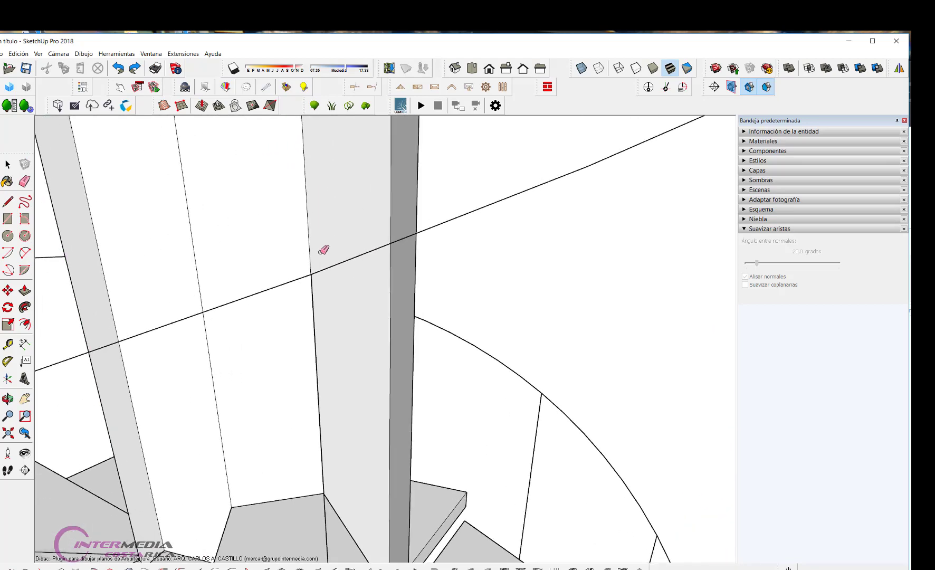
scroll(319, 264, up, 1)
scroll(306, 289, up, 2)
scroll(308, 292, down, 2)
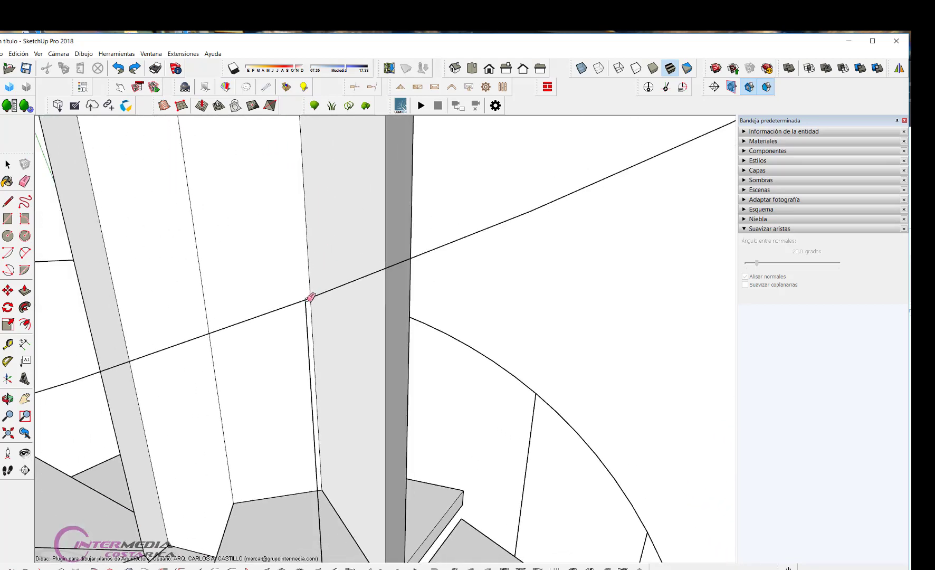
scroll(310, 297, down, 1)
scroll(315, 299, down, 1)
click(319, 309)
scroll(318, 308, up, 2)
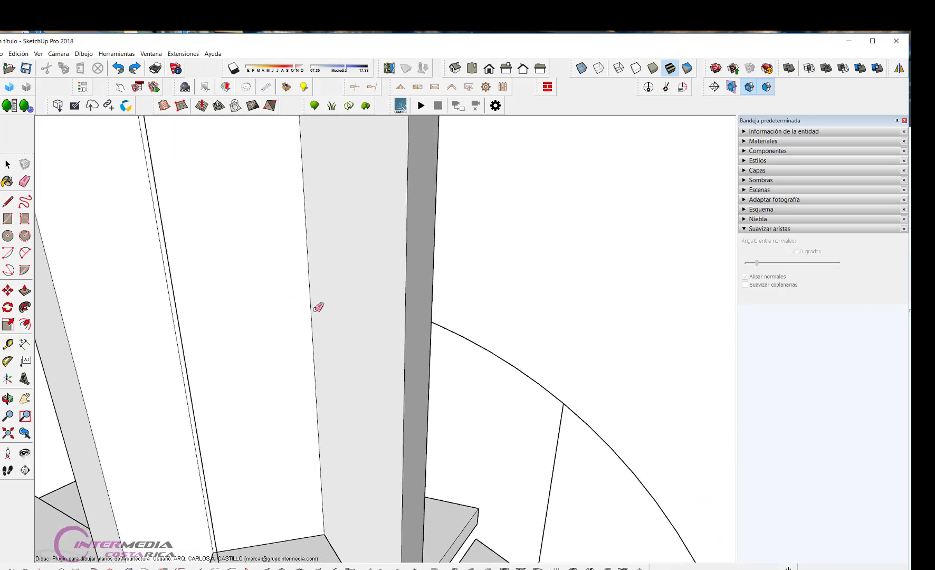
scroll(317, 310, down, 1)
scroll(323, 301, up, 1)
scroll(324, 299, down, 1)
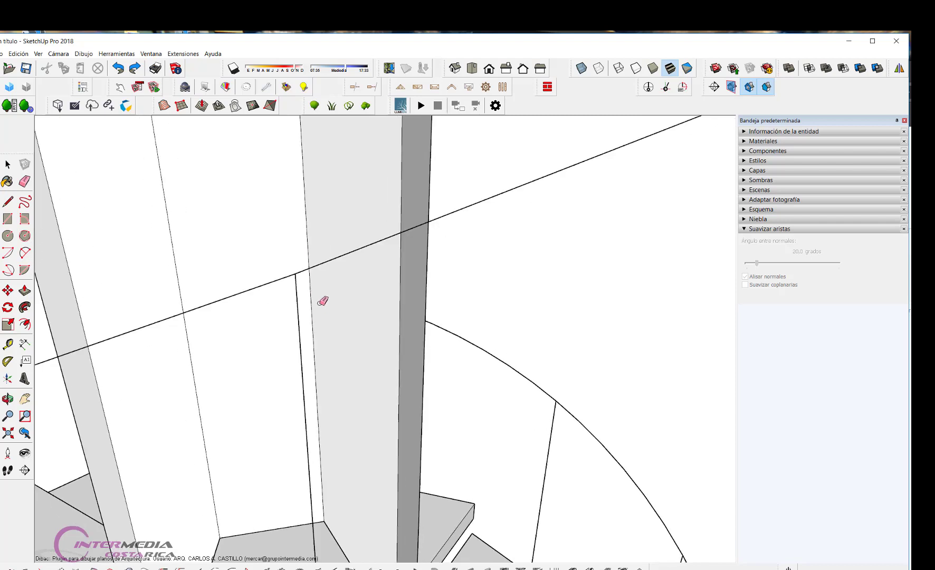
Erase the thin edge pieces left and right over the column, then orbit out to an overview.
key(space)
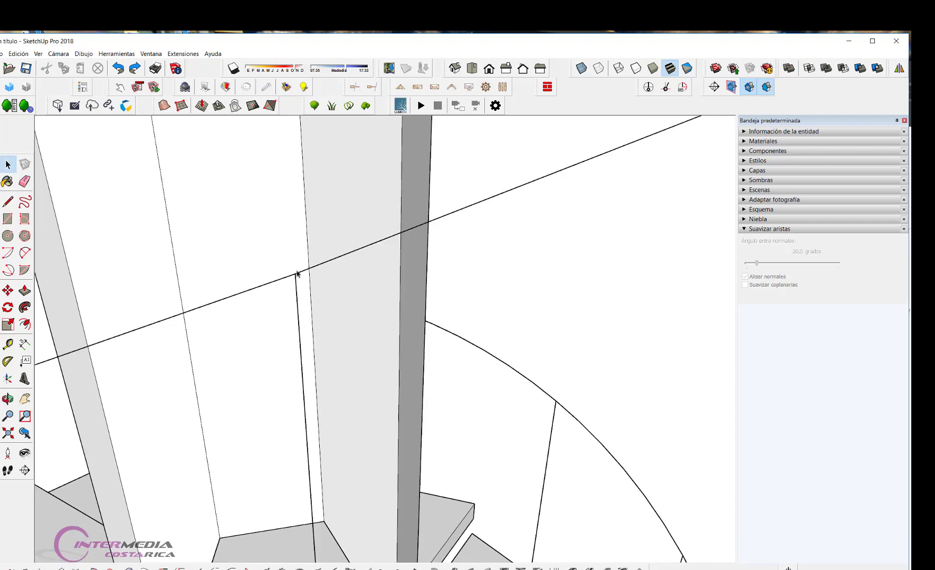
key(e)
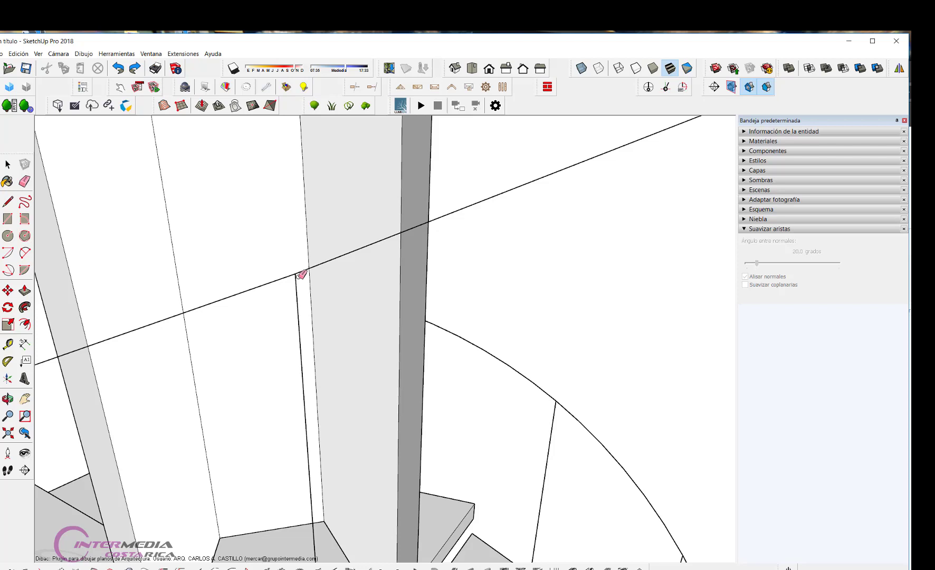
click(297, 276)
key(l)
scroll(304, 274, up, 1)
scroll(306, 275, down, 1)
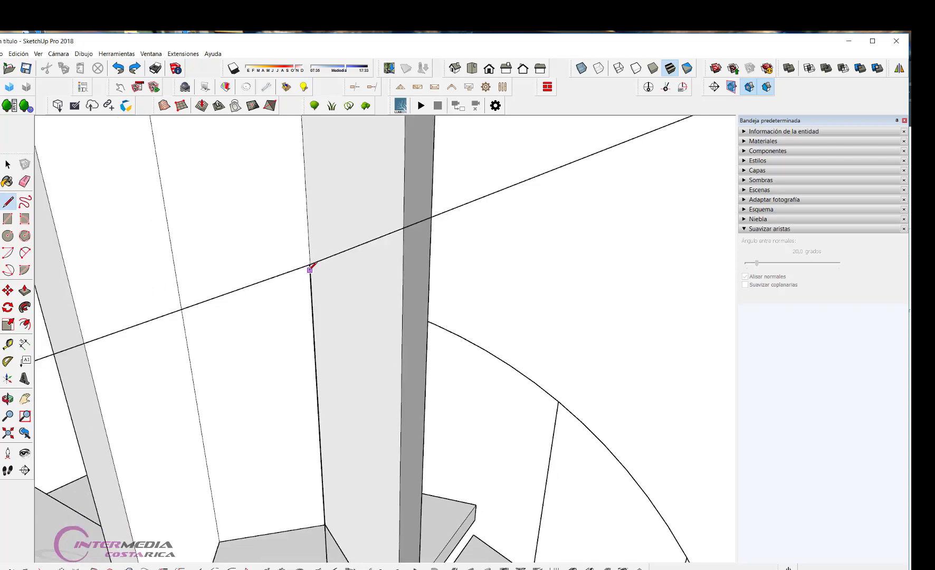
key(space)
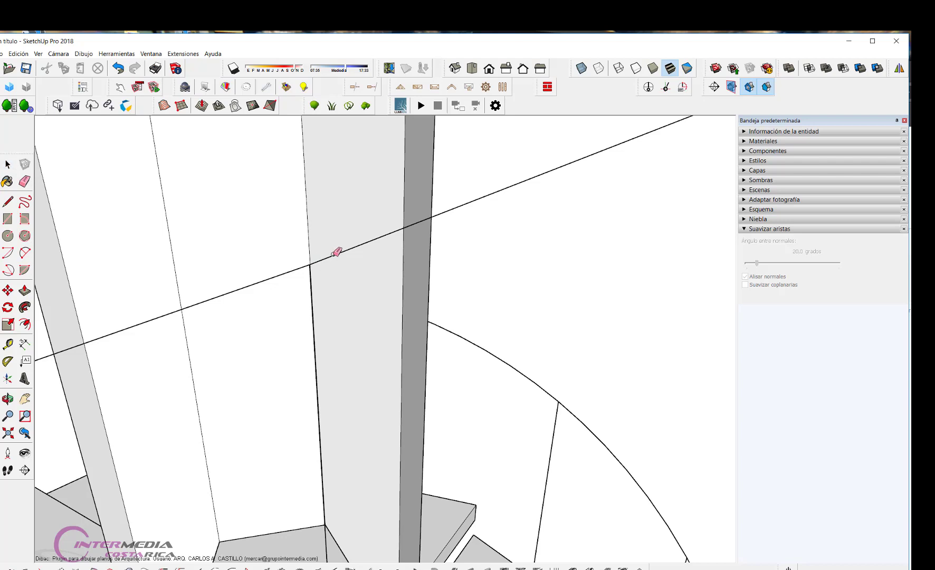
click(339, 254)
scroll(327, 275, down, 1)
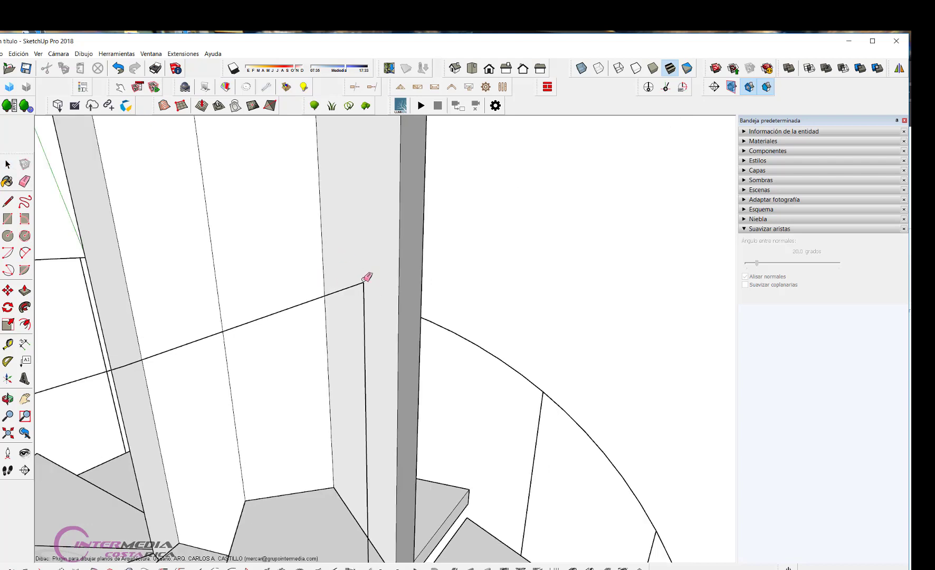
scroll(368, 277, down, 1)
scroll(370, 285, up, 1)
scroll(371, 286, up, 2)
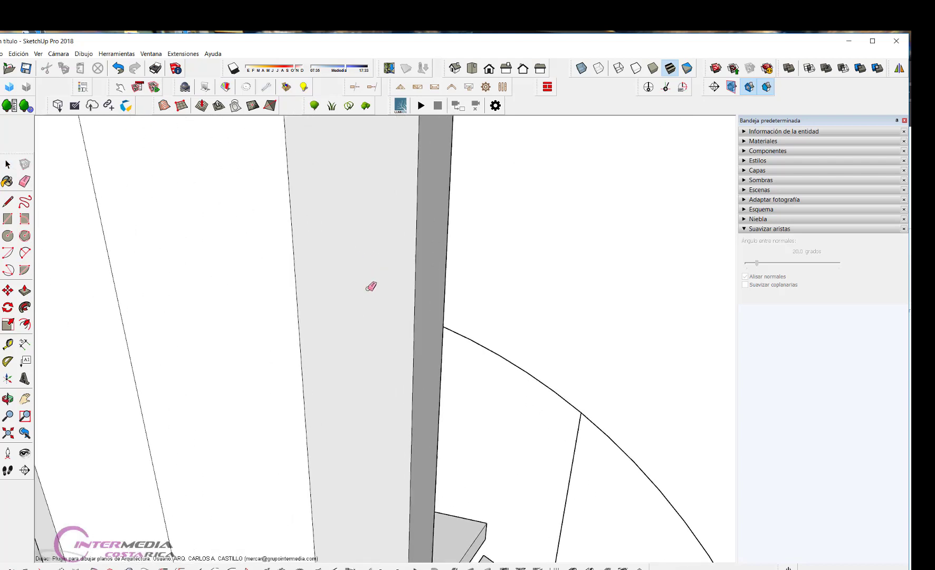
scroll(371, 286, down, 1)
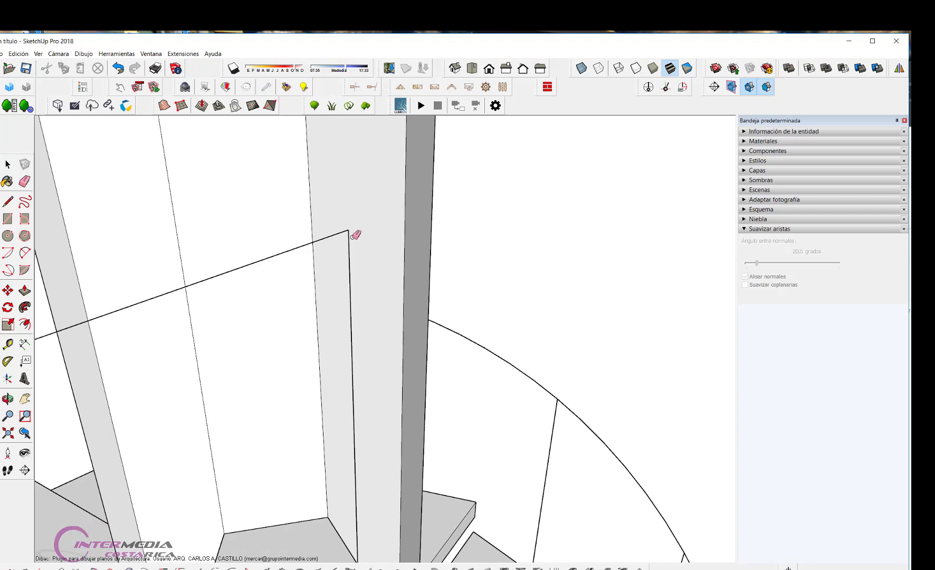
scroll(350, 227, down, 3)
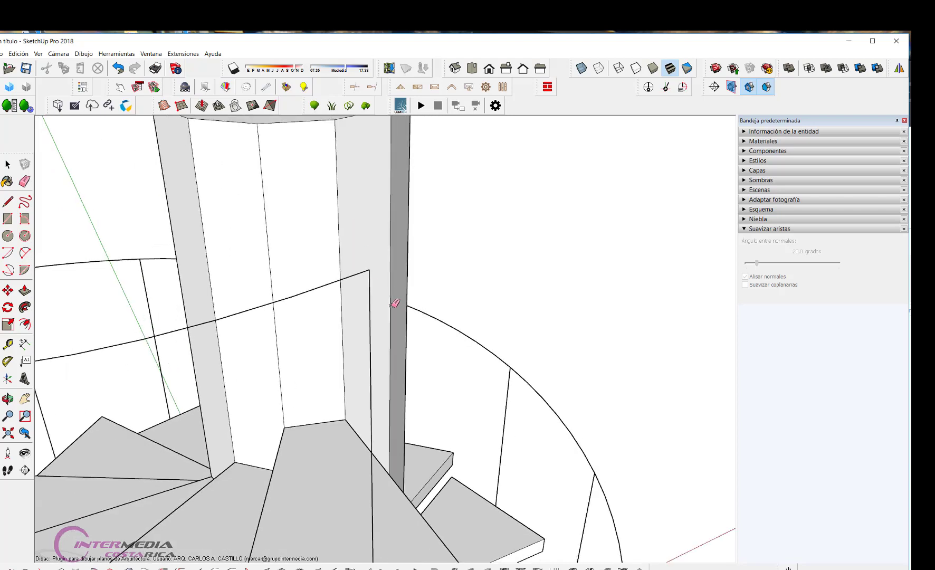
scroll(391, 302, down, 3)
mouse_move(396, 306)
middle_down()
mouse_move(376, 340)
mouse_move(394, 375)
mouse_move(427, 391)
mouse_move(284, 425)
middle_up()
Select the spiral handrail curve and orbit to check it from another side.
click(287, 420)
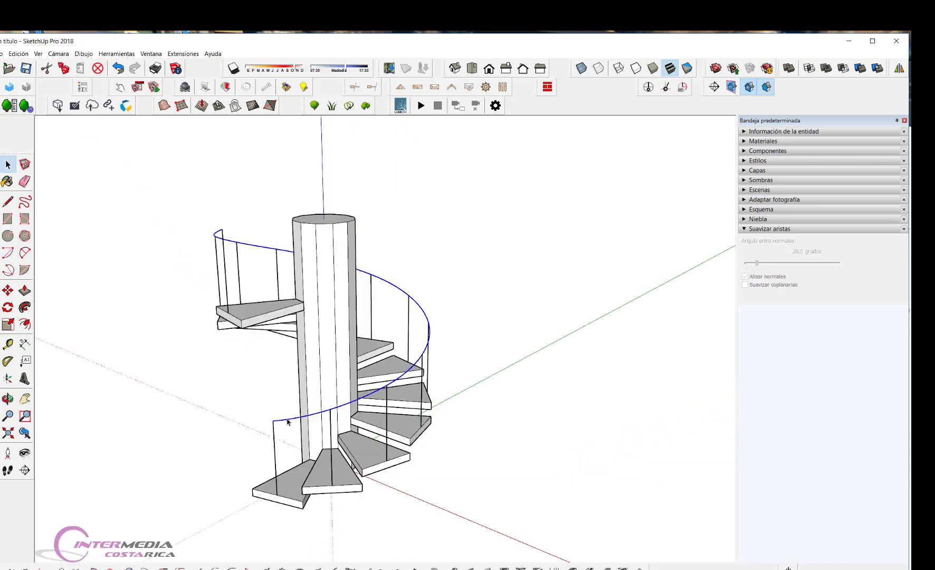
click(456, 415)
click(288, 421)
click(234, 432)
click(288, 421)
middle_drag(509, 409, 486, 411)
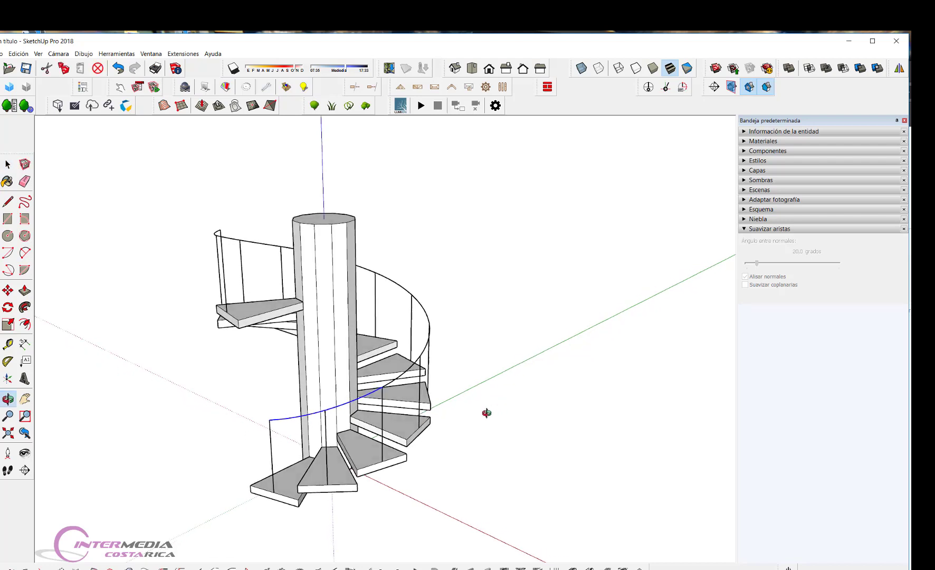
mouse_move(468, 397)
middle_down()
mouse_move(256, 416)
mouse_move(131, 340)
mouse_move(256, 394)
mouse_move(309, 406)
middle_up()
click(289, 406)
Select the whole helix handrail curve as one piece and orbit to see the full staircase.
click(271, 391)
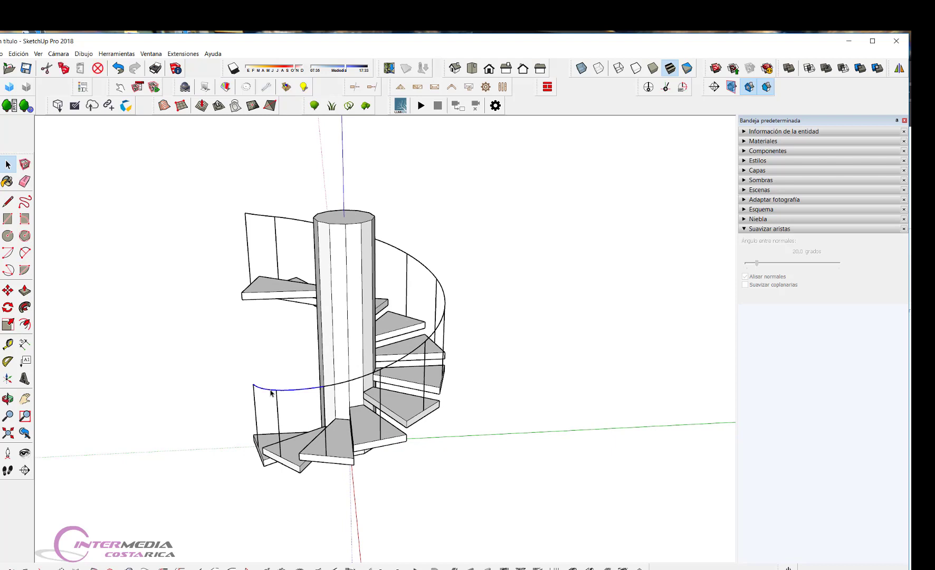
shift+click(395, 365)
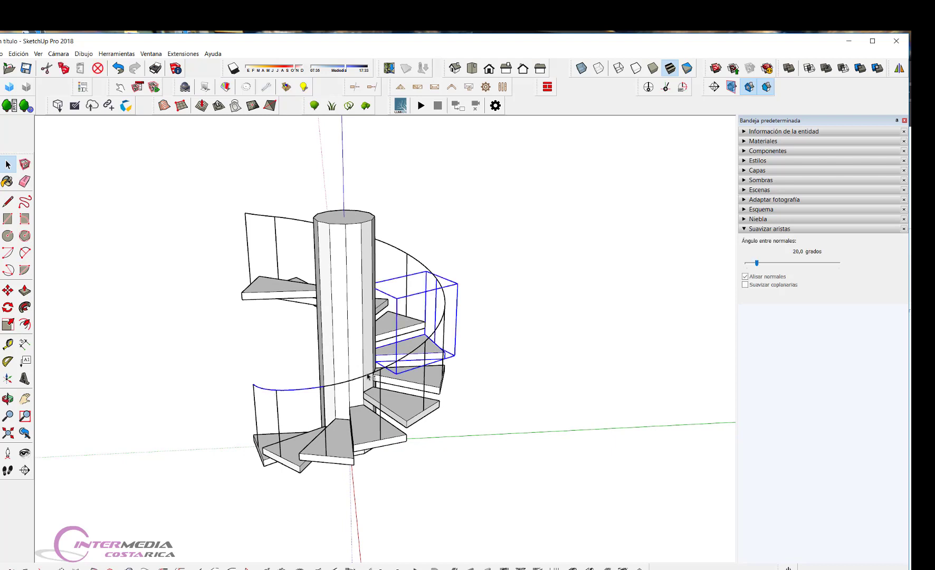
shift+click(440, 353)
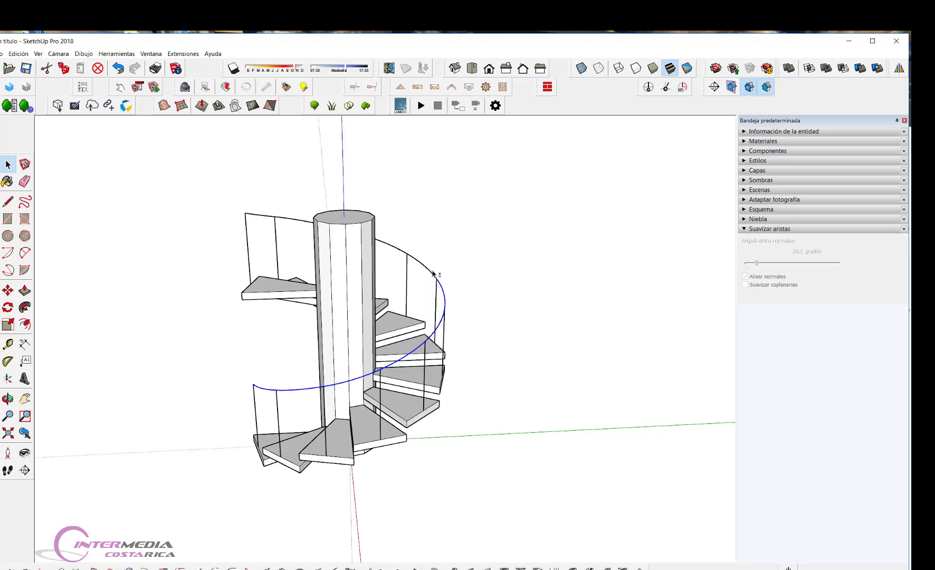
mouse_move(529, 376)
middle_down()
mouse_move(514, 407)
mouse_move(544, 441)
mouse_move(491, 472)
mouse_move(585, 282)
mouse_move(490, 270)
middle_up()
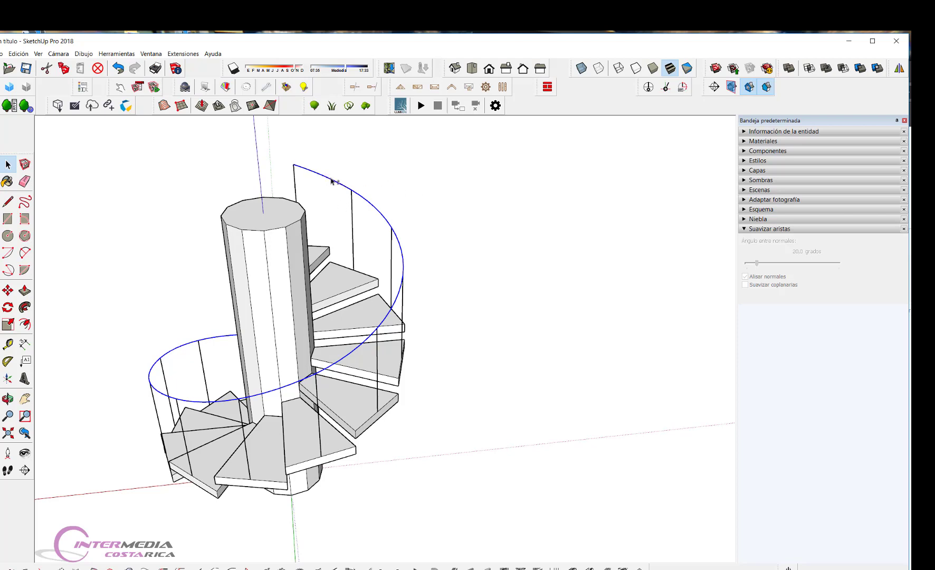
scroll(452, 339, down, 2)
mouse_move(452, 338)
middle_down()
mouse_move(436, 380)
mouse_move(386, 422)
middle_up()
scroll(386, 422, up, 2)
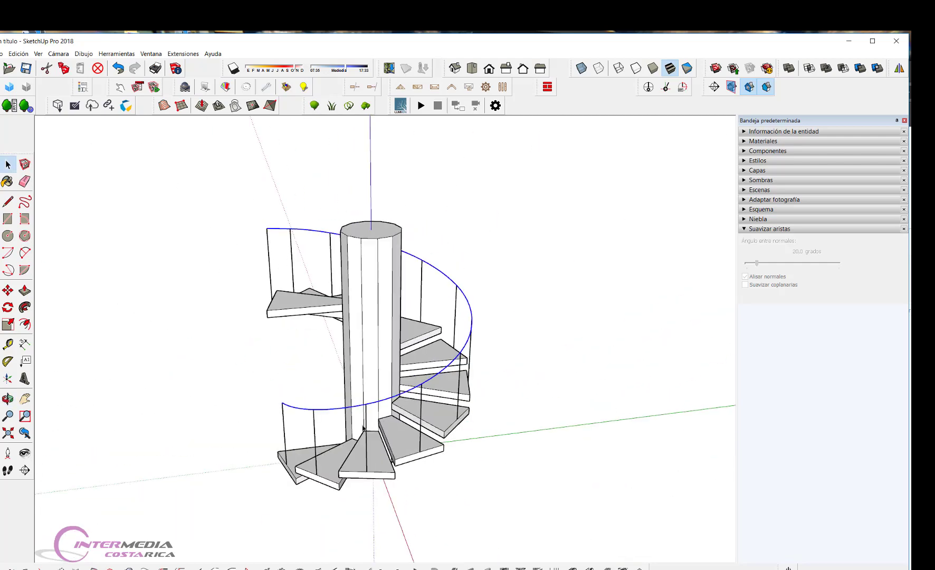
click(320, 420)
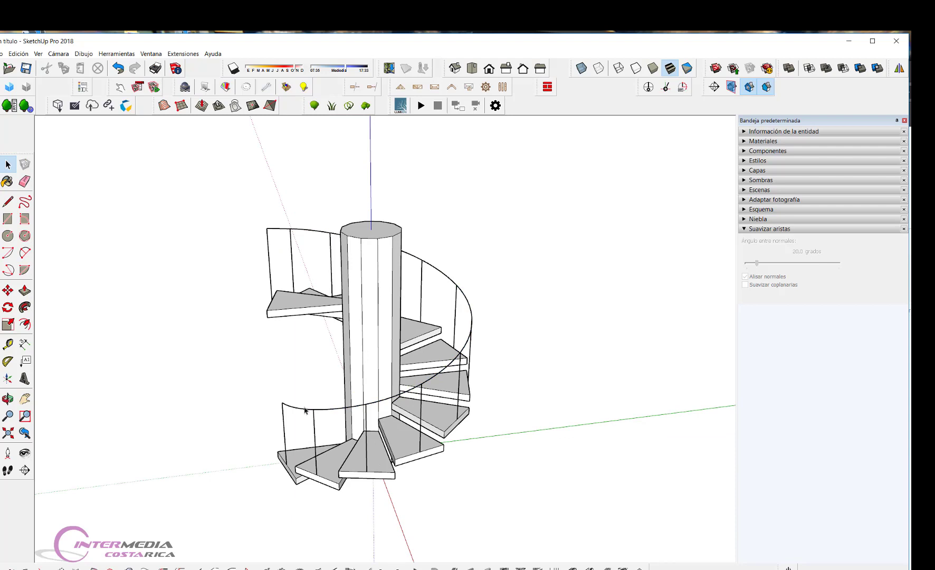
click(303, 409)
scroll(323, 414, down, 2)
mouse_move(292, 473)
middle_down()
mouse_move(367, 485)
mouse_move(758, 471)
mouse_move(453, 443)
mouse_move(590, 411)
mouse_move(505, 363)
middle_up()
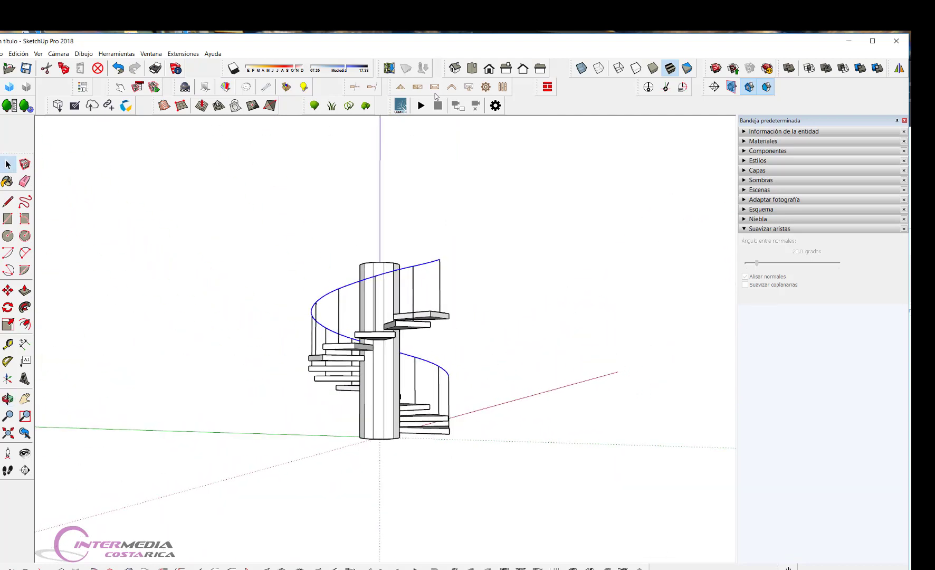
Cycle through the Front, Right, Back and Left standard views, ending on Left.
click(489, 70)
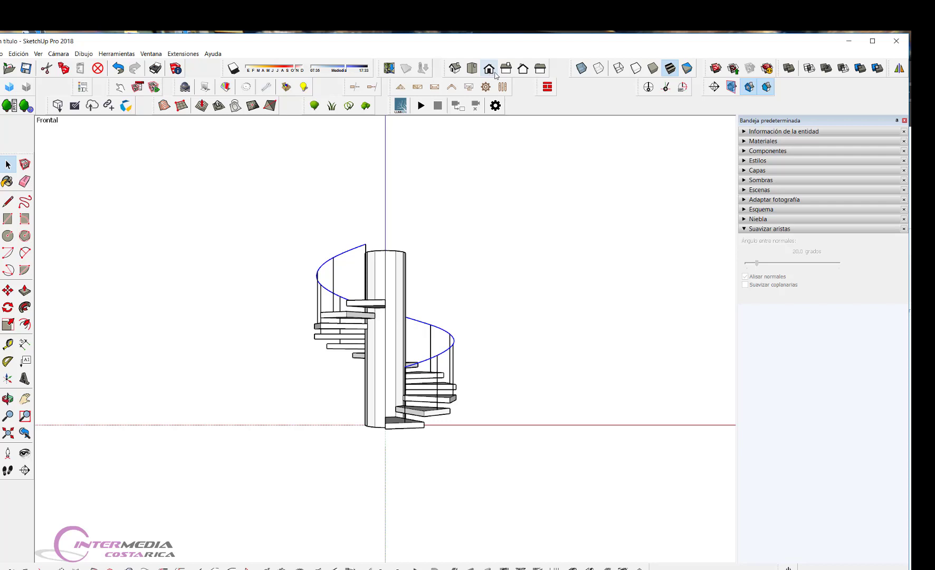
click(506, 69)
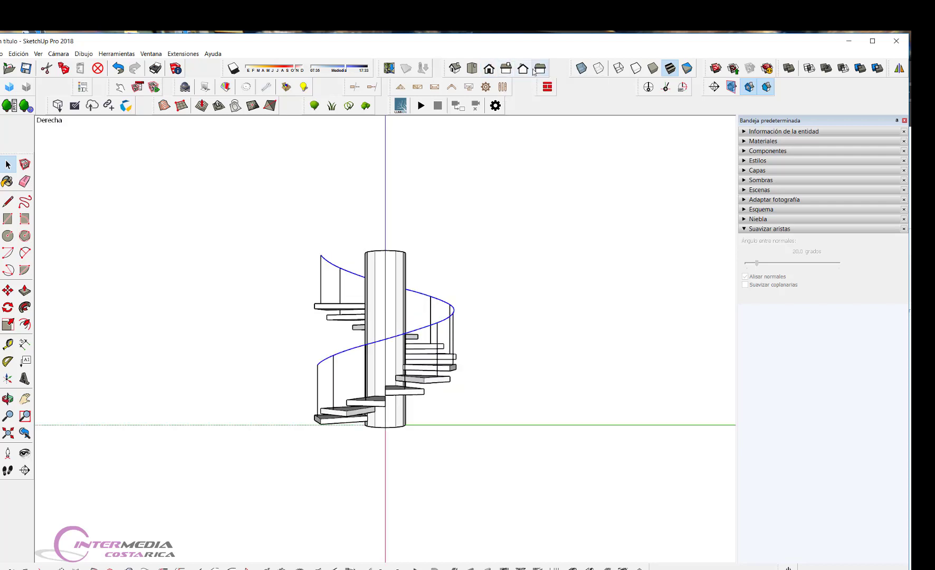
click(523, 69)
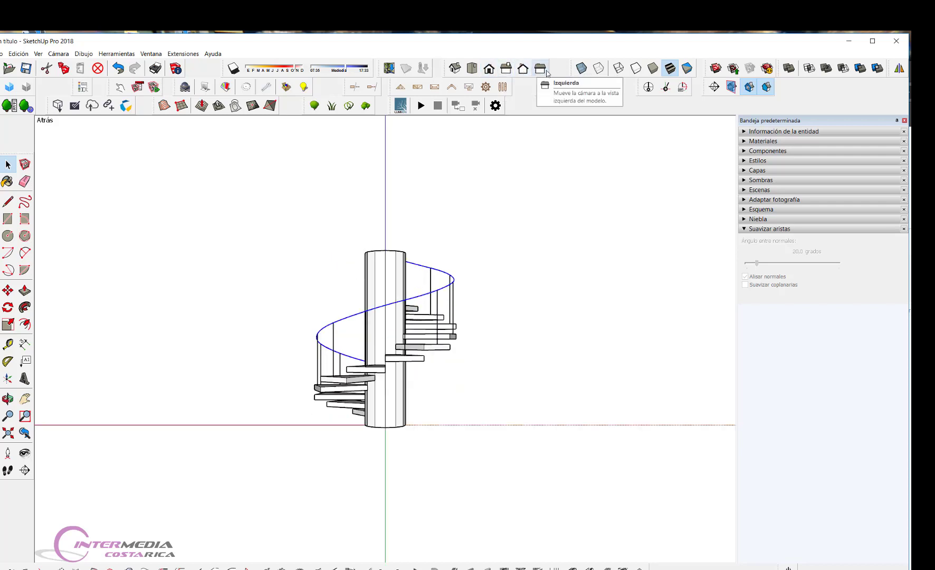
click(540, 69)
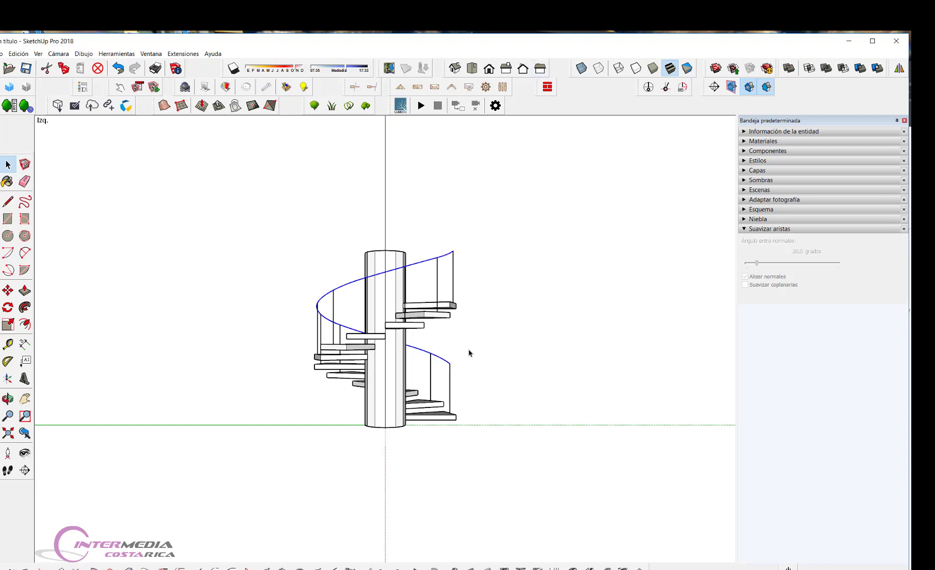
scroll(469, 354, up, 3)
scroll(462, 378, down, 1)
scroll(473, 390, up, 4)
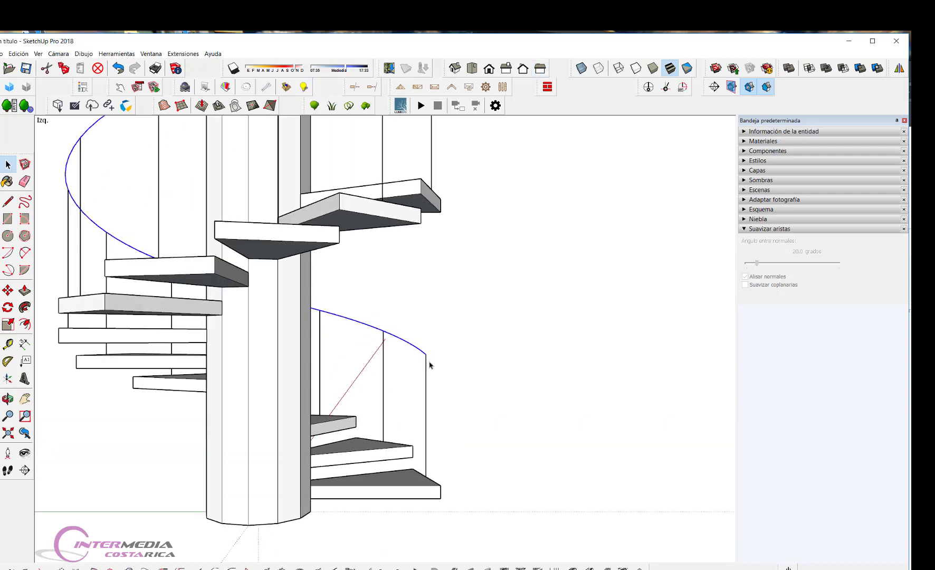
scroll(430, 367, down, 1)
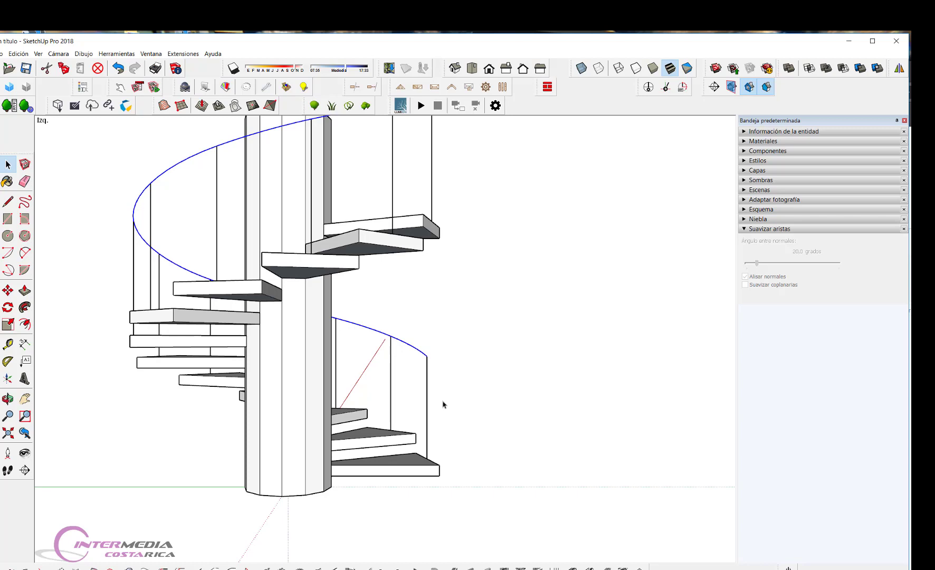
Orbit closer and start the Circle tool at the lower end of the handrail curve.
mouse_move(450, 409)
middle_down()
mouse_move(396, 442)
mouse_move(461, 363)
middle_up()
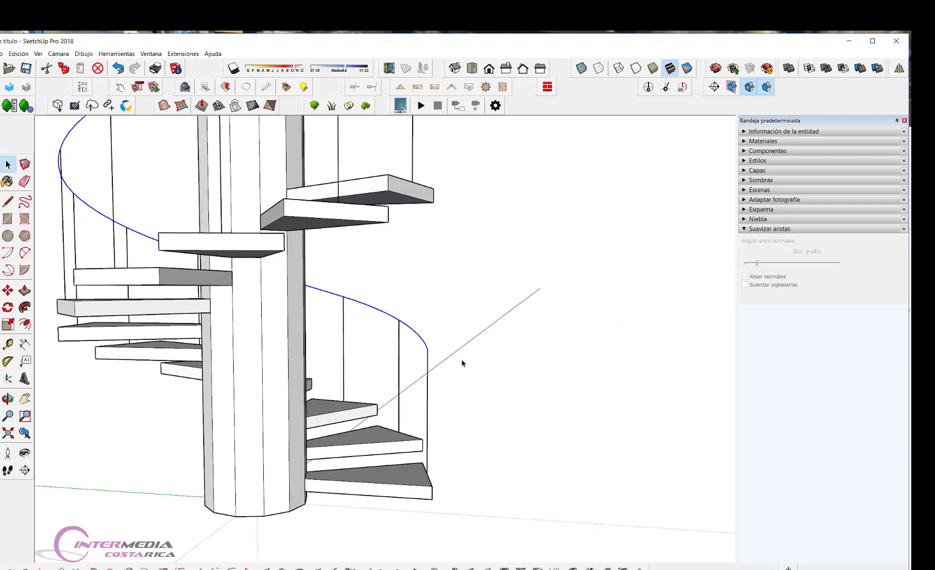
scroll(462, 363, up, 2)
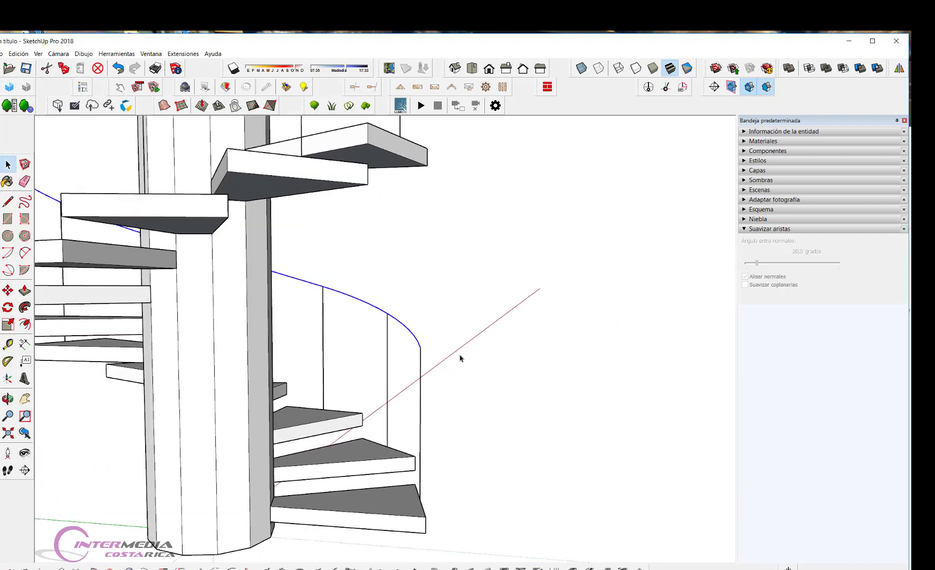
click(8, 235)
scroll(444, 347, up, 2)
scroll(443, 347, up, 1)
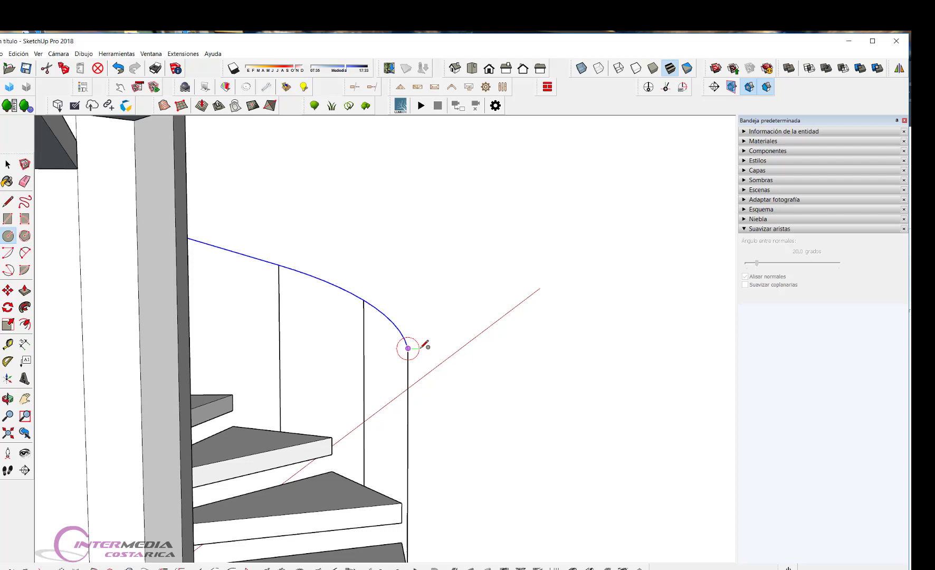
Finish a small circle profile at the handrail curve's lower end above a tread, then return to Select.
mouse_move(472, 349)
middle_down()
mouse_move(175, 461)
mouse_move(65, 386)
mouse_move(84, 382)
mouse_move(209, 413)
mouse_move(201, 446)
middle_up()
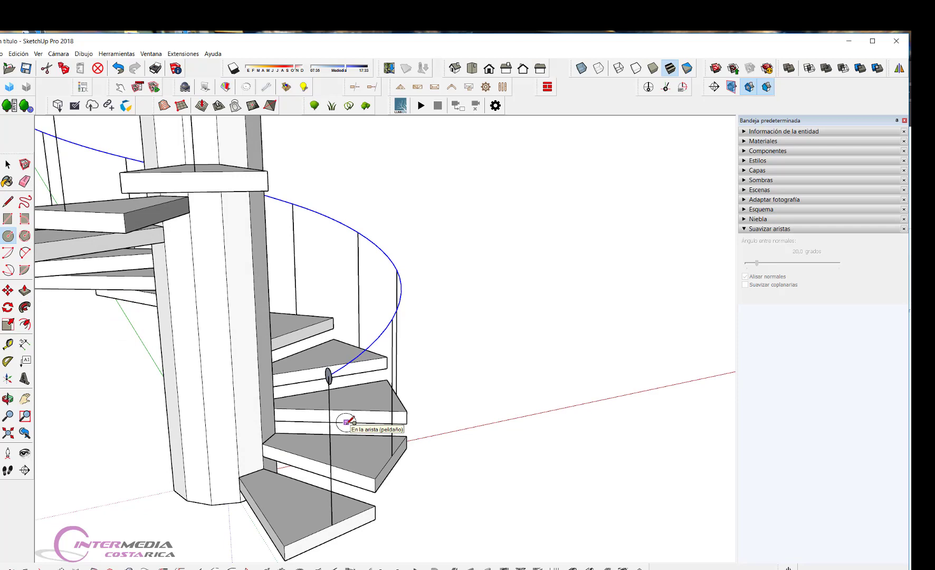
scroll(406, 343, down, 3)
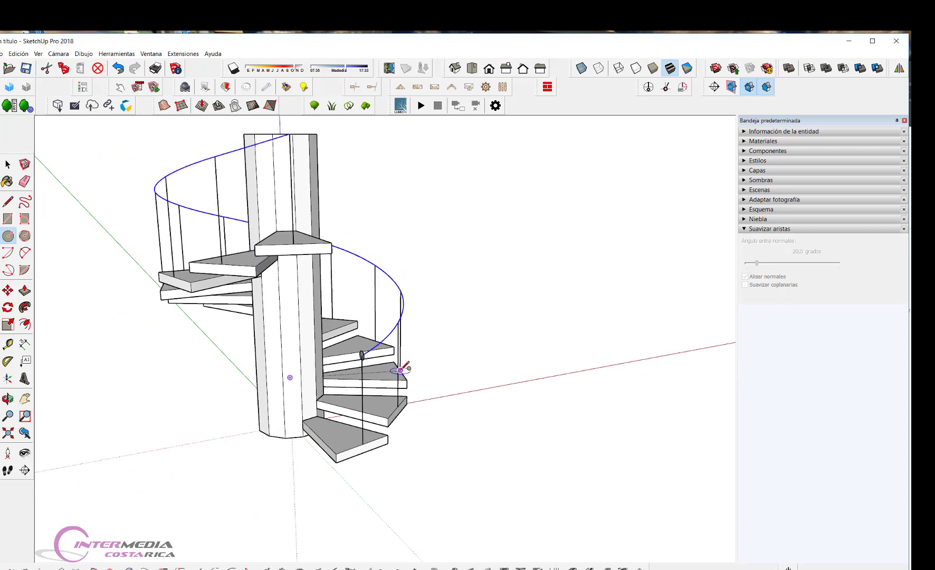
key(space)
scroll(388, 325, up, 2)
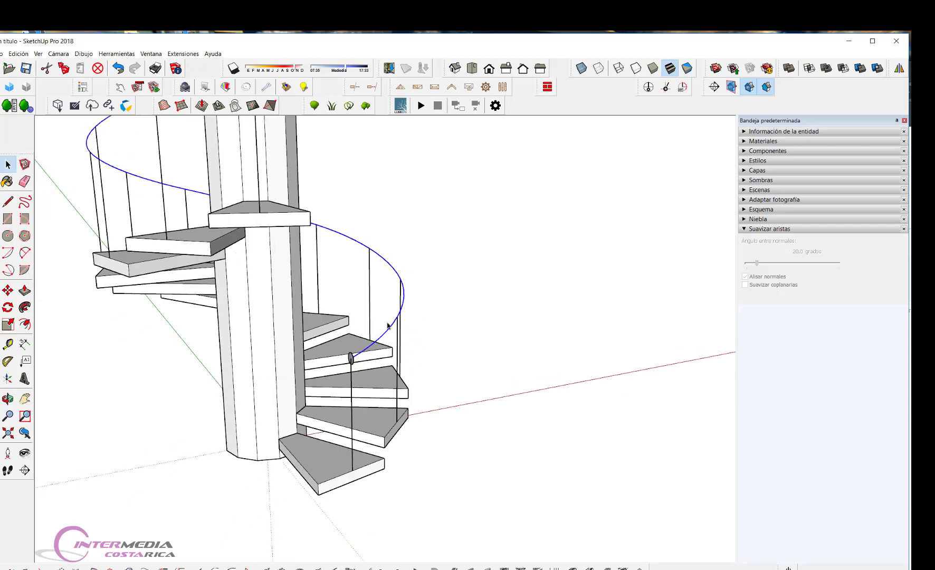
scroll(432, 348, down, 2)
scroll(417, 337, up, 2)
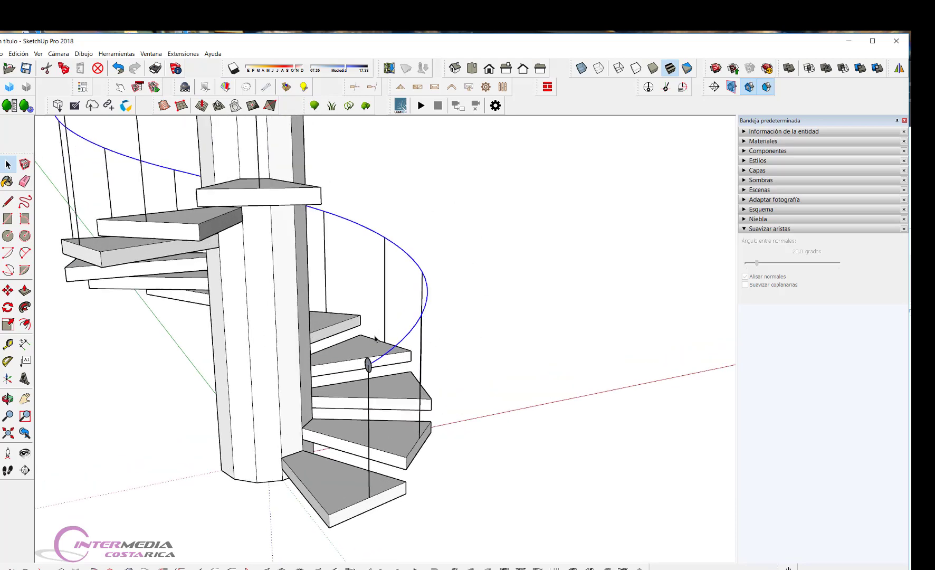
scroll(370, 359, up, 2)
scroll(380, 358, up, 2)
scroll(391, 359, up, 2)
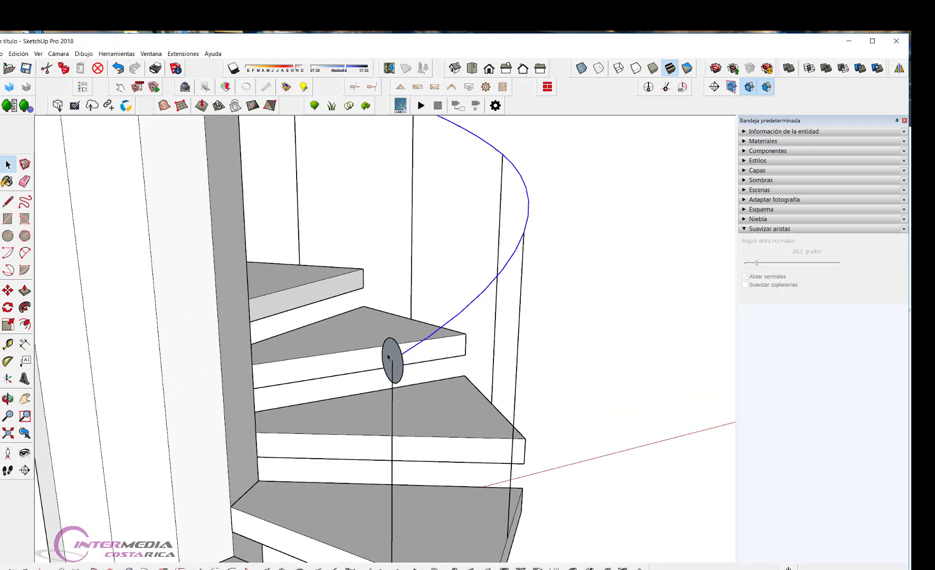
scroll(406, 358, down, 3)
scroll(464, 343, down, 2)
scroll(520, 339, down, 1)
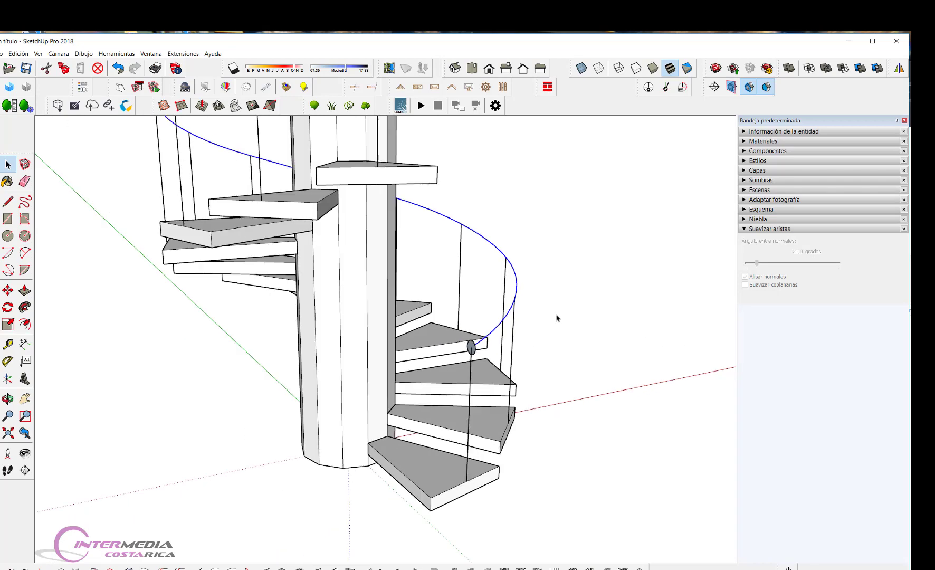
scroll(570, 309, down, 2)
scroll(560, 302, up, 2)
Sweep the small circle along the spiral curve with Follow Me to form a tubular handrail.
scroll(528, 312, down, 2)
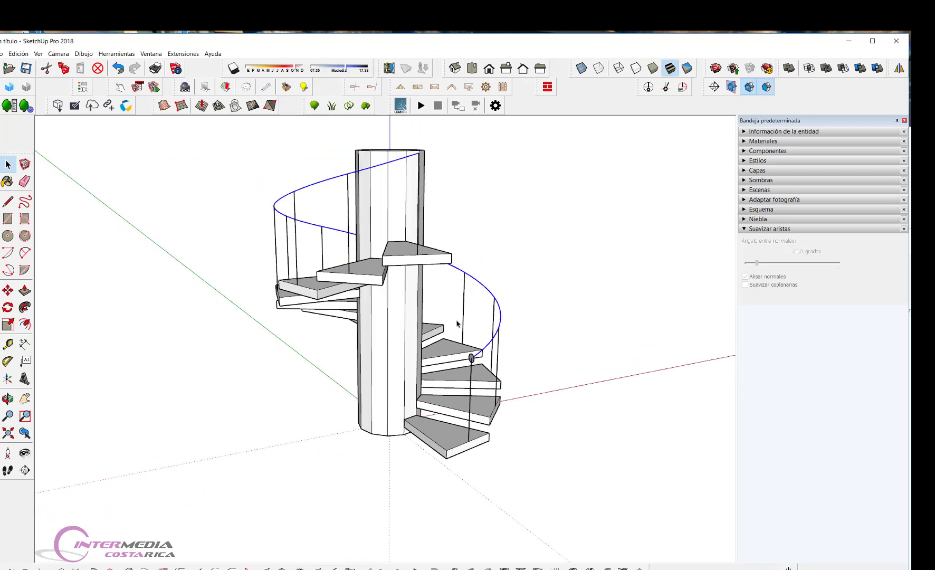
scroll(504, 243, up, 2)
scroll(465, 384, up, 1)
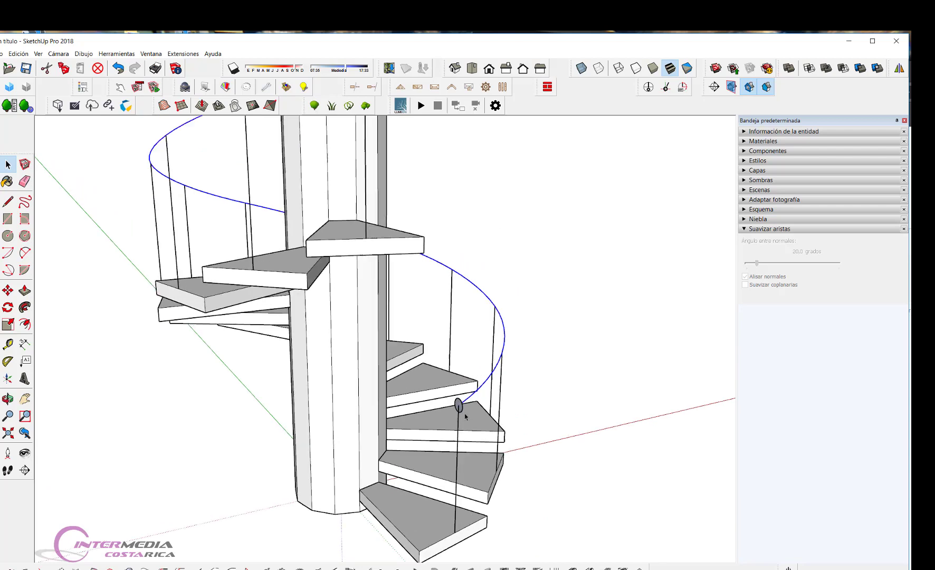
scroll(467, 404, up, 1)
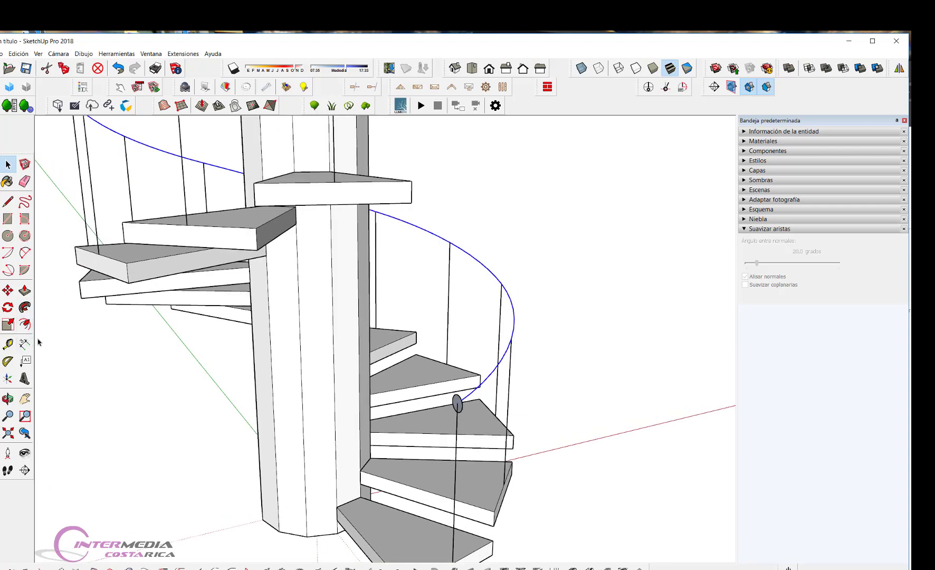
click(24, 308)
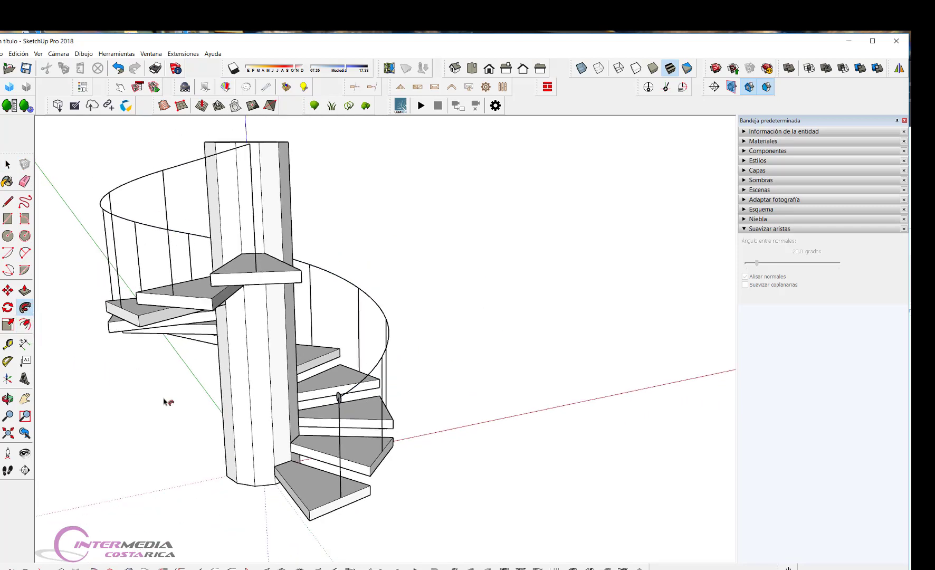
scroll(156, 386, down, 2)
mouse_move(210, 422)
middle_down()
mouse_move(250, 448)
mouse_move(367, 464)
mouse_move(516, 463)
middle_up()
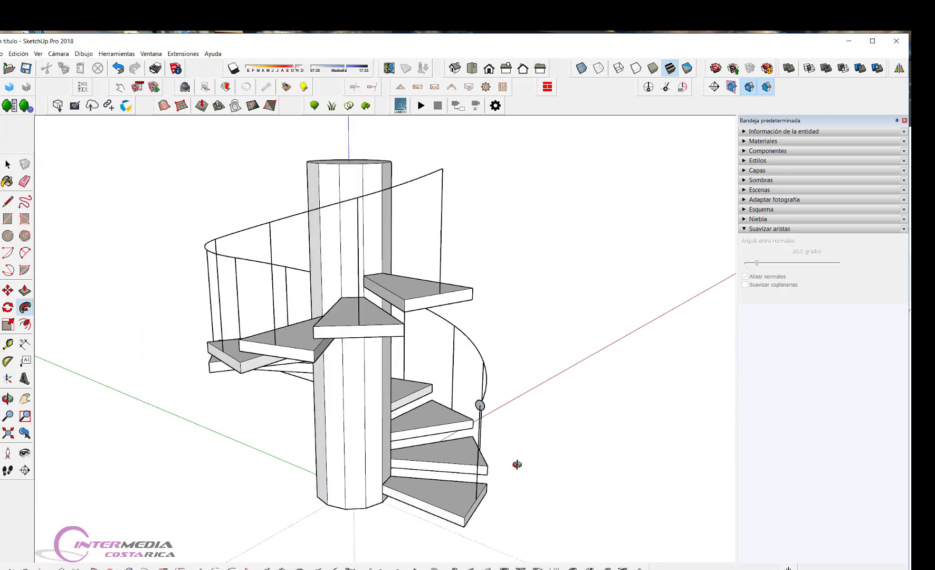
scroll(515, 412, up, 3)
scroll(516, 411, up, 2)
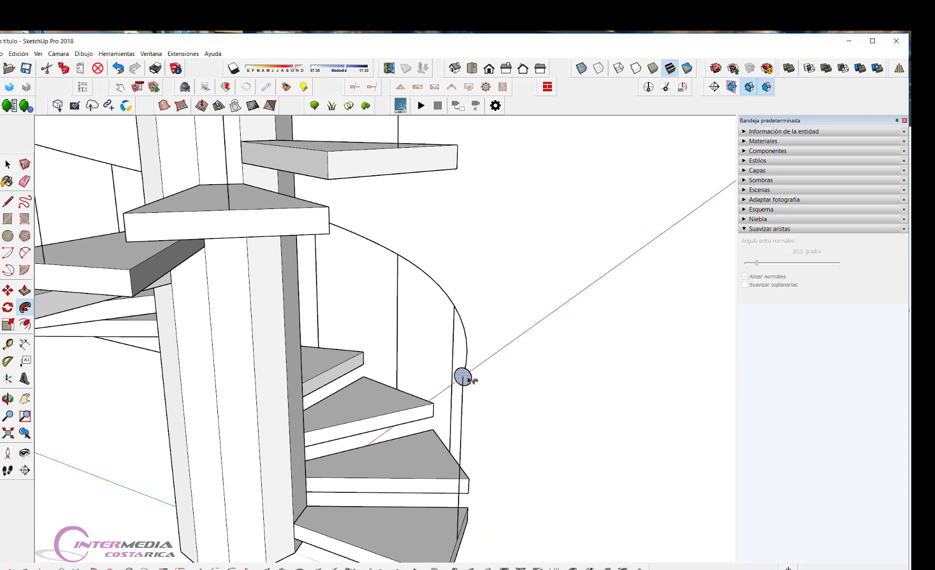
click(468, 378)
scroll(515, 388, down, 3)
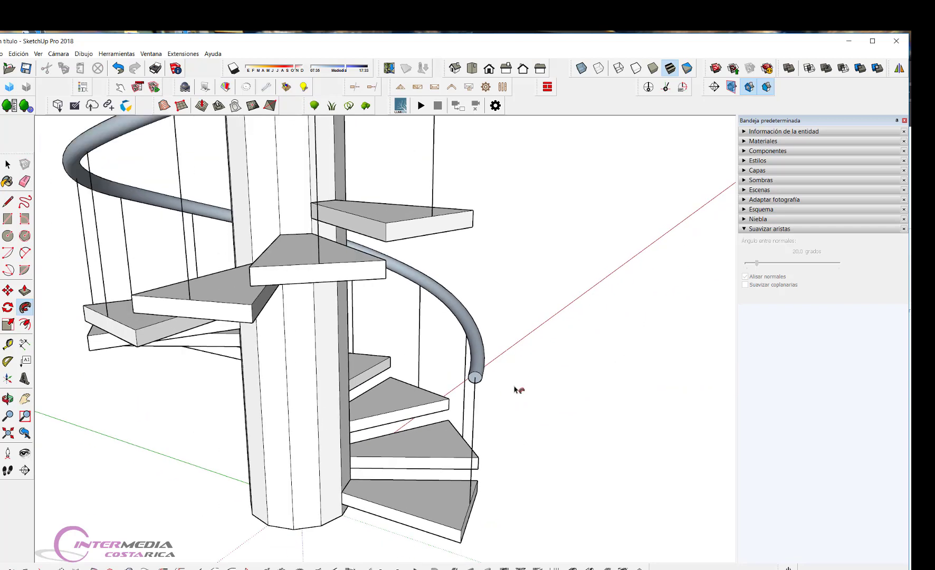
scroll(528, 407, down, 3)
mouse_move(475, 400)
middle_down()
mouse_move(153, 399)
mouse_move(52, 344)
mouse_move(177, 433)
middle_up()
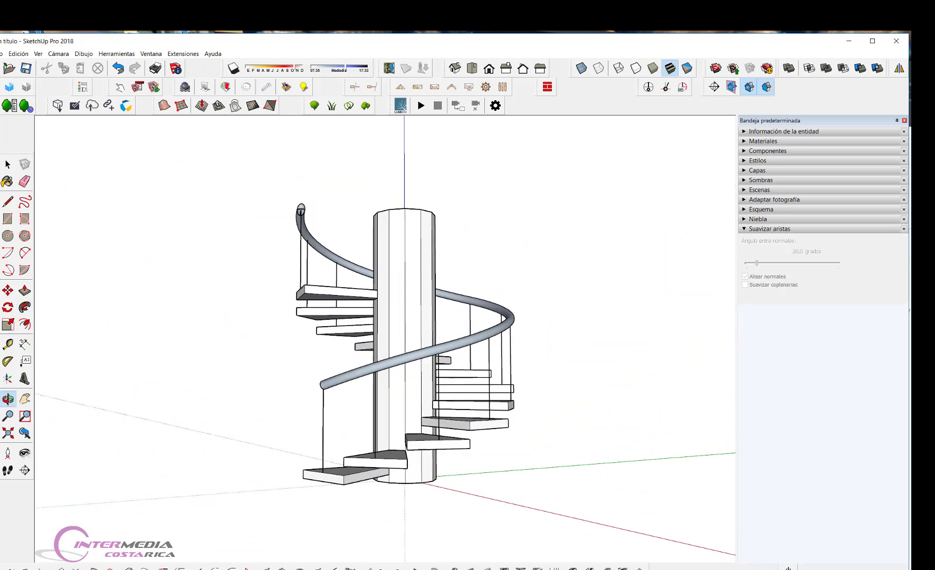
mouse_move(106, 316)
middle_down()
mouse_move(142, 307)
mouse_move(259, 347)
mouse_move(464, 329)
middle_up()
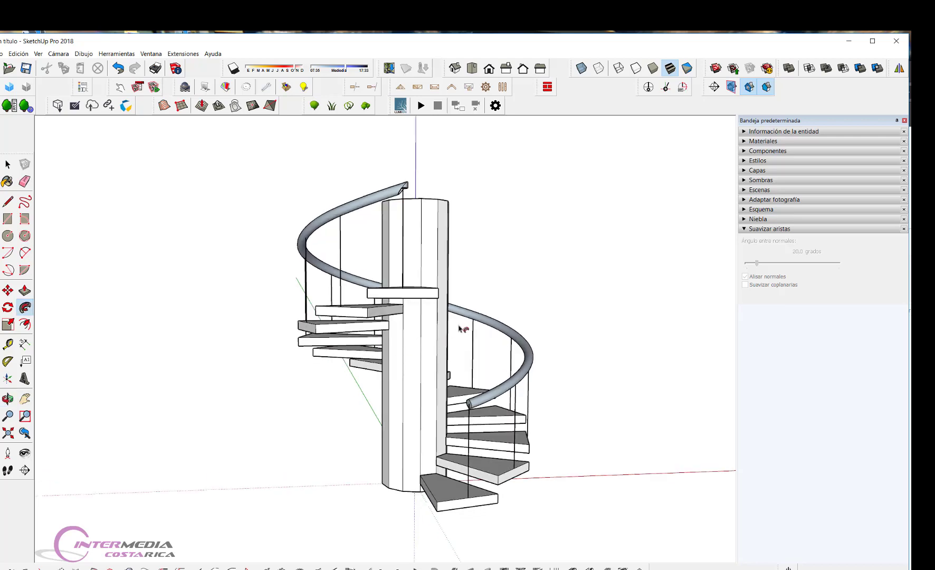
middle_drag(426, 257, 417, 208)
scroll(414, 208, up, 1)
scroll(409, 205, up, 3)
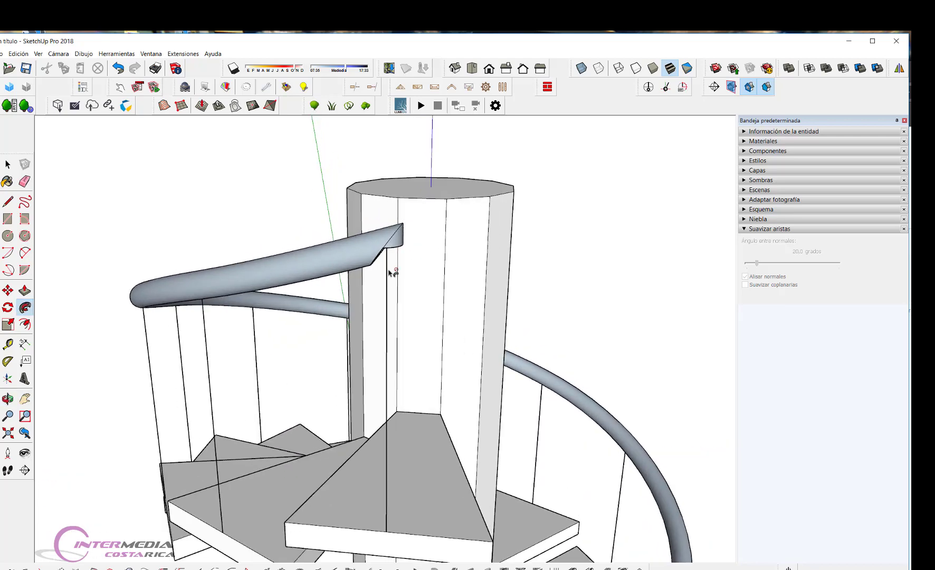
scroll(391, 254, down, 1)
scroll(395, 257, down, 2)
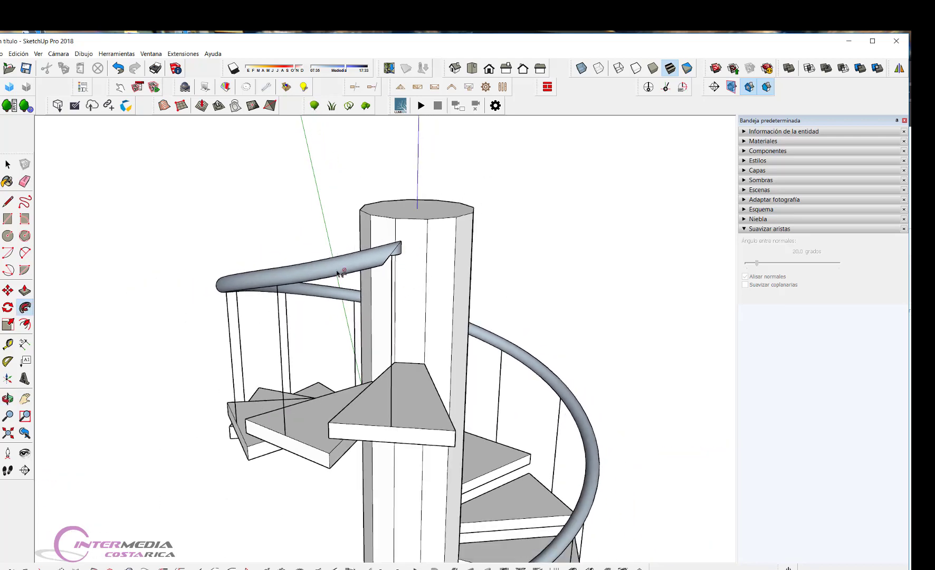
scroll(340, 272, down, 3)
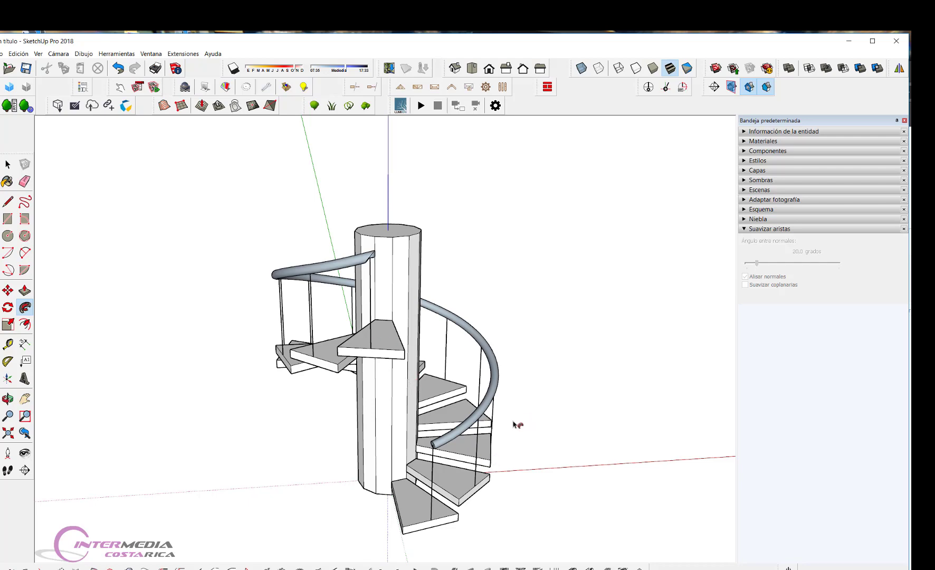
middle_drag(517, 425, 339, 255)
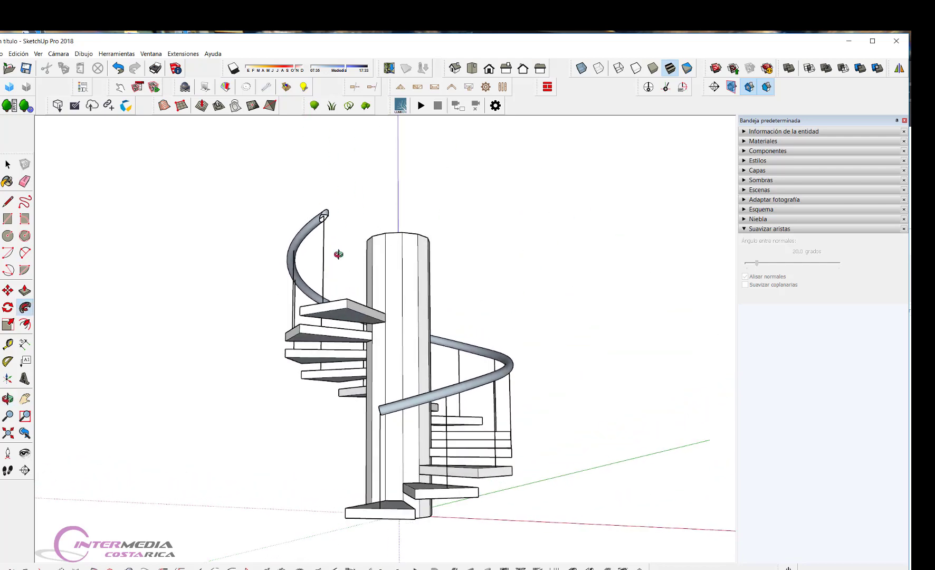
scroll(324, 217, up, 1)
scroll(322, 217, up, 1)
scroll(319, 222, up, 1)
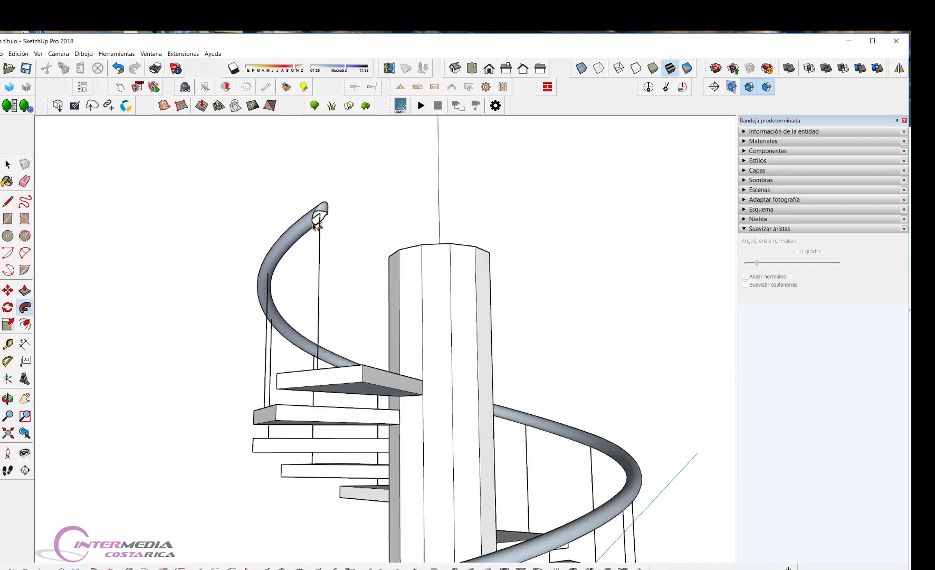
scroll(337, 269, down, 2)
scroll(338, 269, down, 1)
key(space)
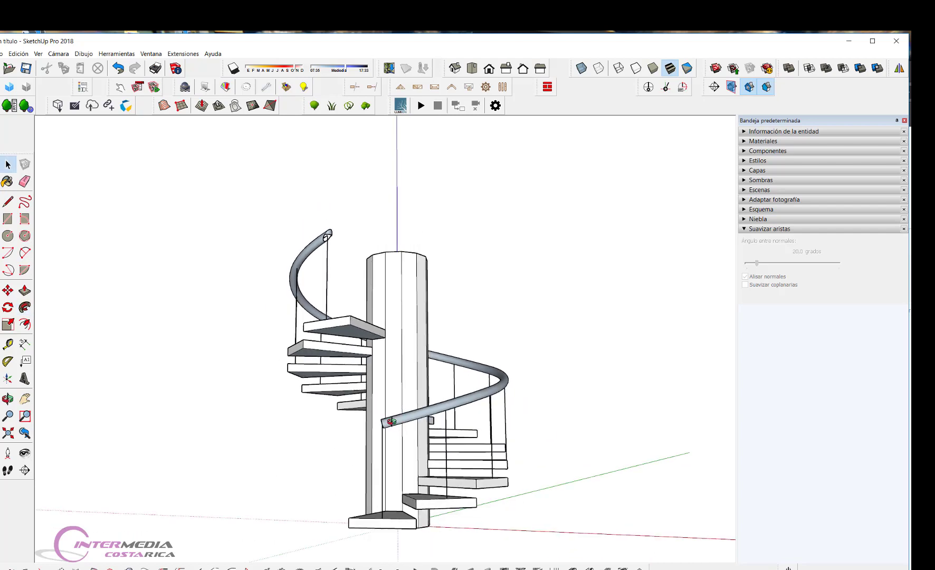
mouse_move(391, 421)
middle_down()
mouse_move(543, 411)
mouse_move(363, 436)
mouse_move(286, 420)
middle_up()
click(440, 422)
click(286, 419)
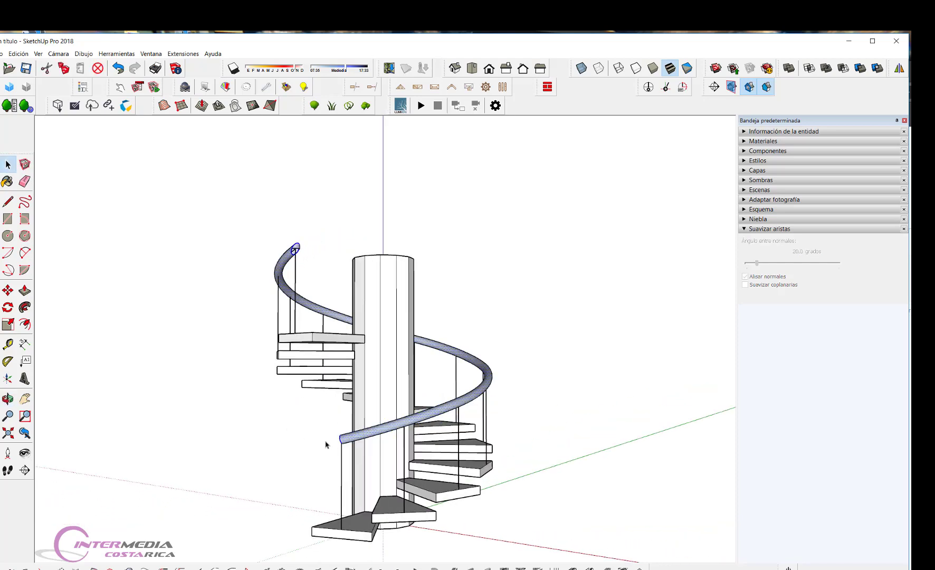
scroll(312, 444, up, 2)
Select the whole swept handrail and apply Reverse Faces (Invertir caras) to it.
triple_click(388, 436)
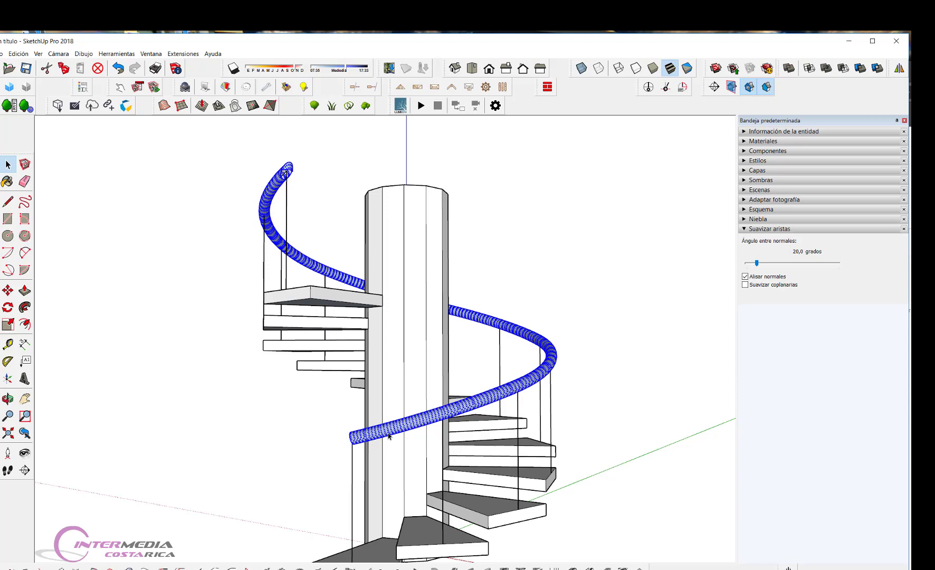
right_click(416, 422)
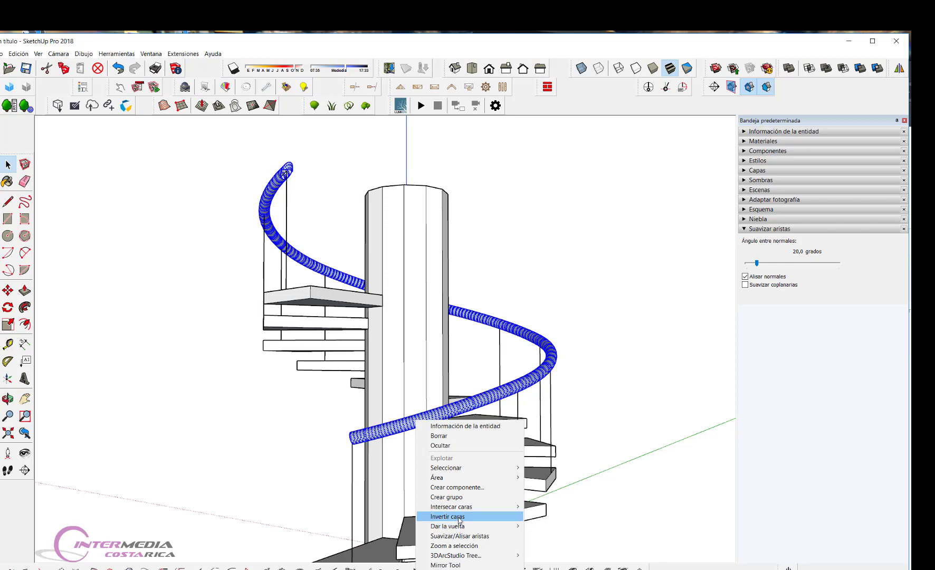
click(459, 517)
click(272, 425)
scroll(422, 422, down, 1)
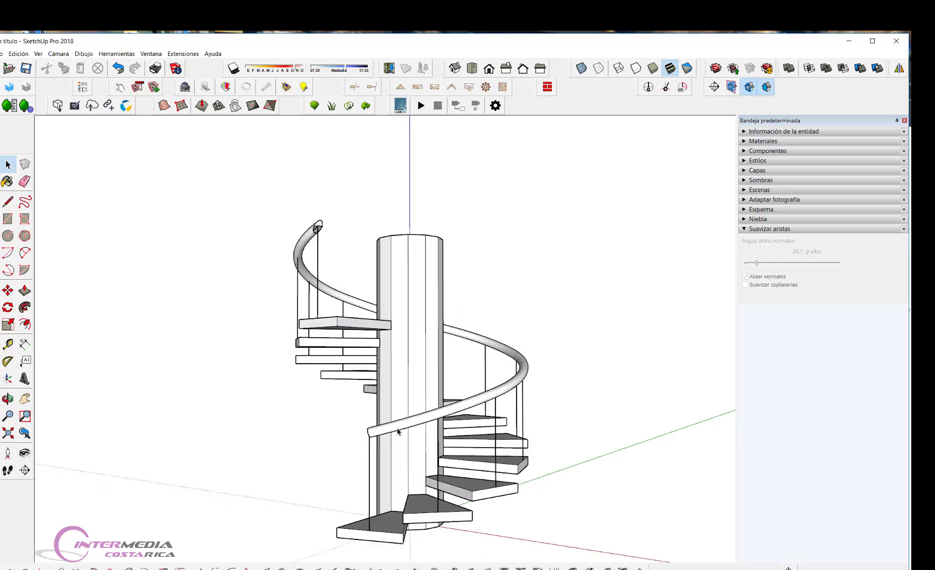
mouse_move(398, 432)
middle_down()
mouse_move(735, 386)
mouse_move(319, 457)
mouse_move(199, 499)
mouse_move(364, 508)
middle_up()
scroll(364, 508, up, 2)
scroll(364, 508, up, 2)
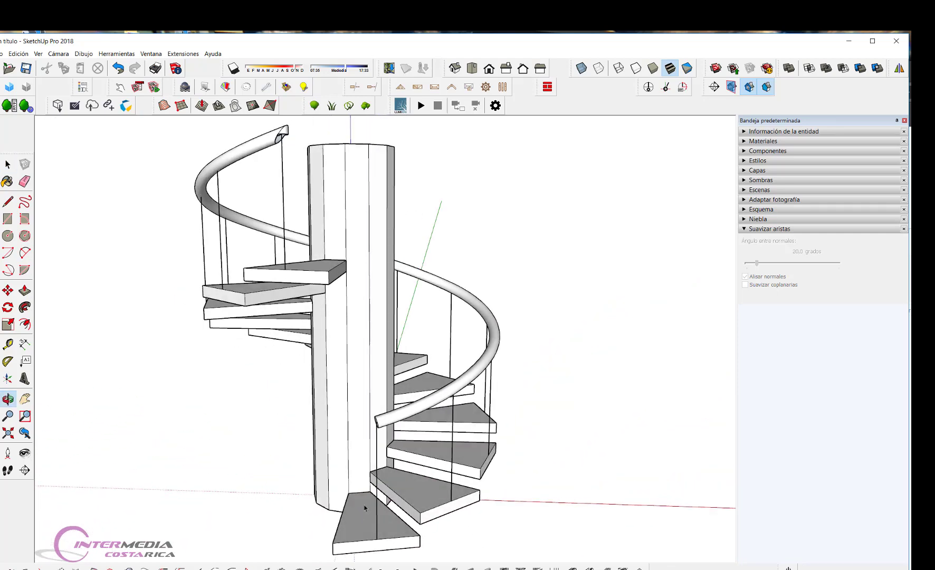
Open the bottom step group for editing.
scroll(365, 509, up, 2)
click(351, 543)
scroll(365, 537, down, 2)
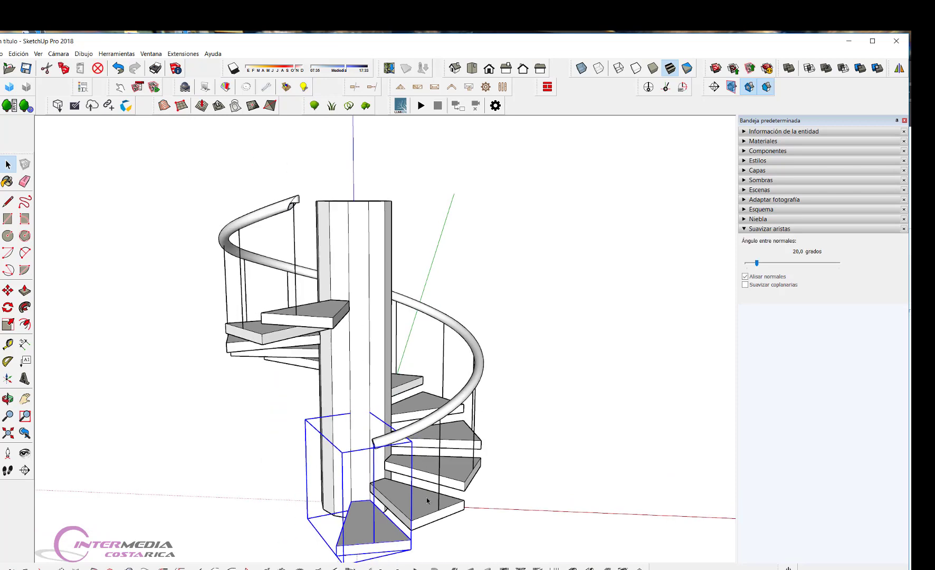
double_click(386, 531)
scroll(387, 531, up, 2)
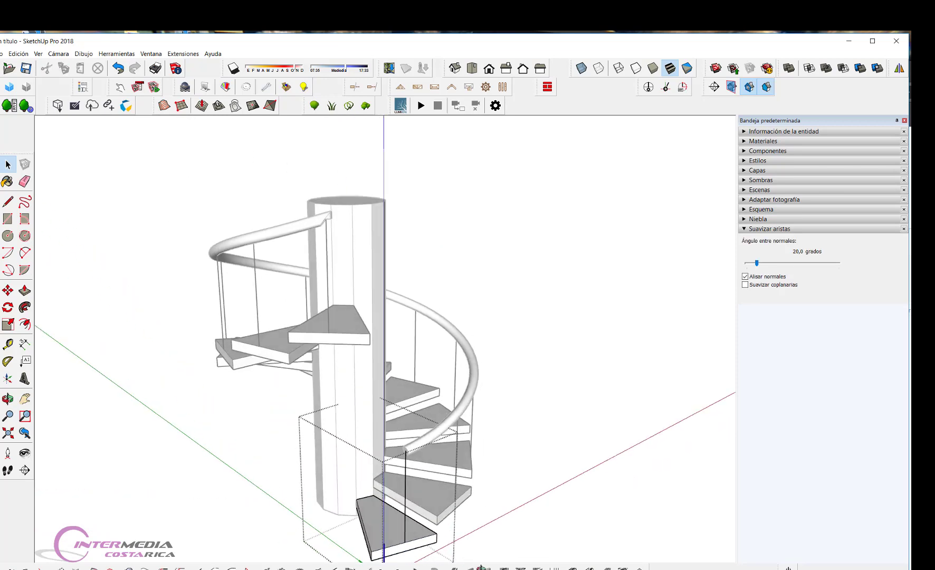
scroll(401, 536, up, 2)
scroll(428, 548, up, 2)
scroll(428, 548, up, 2)
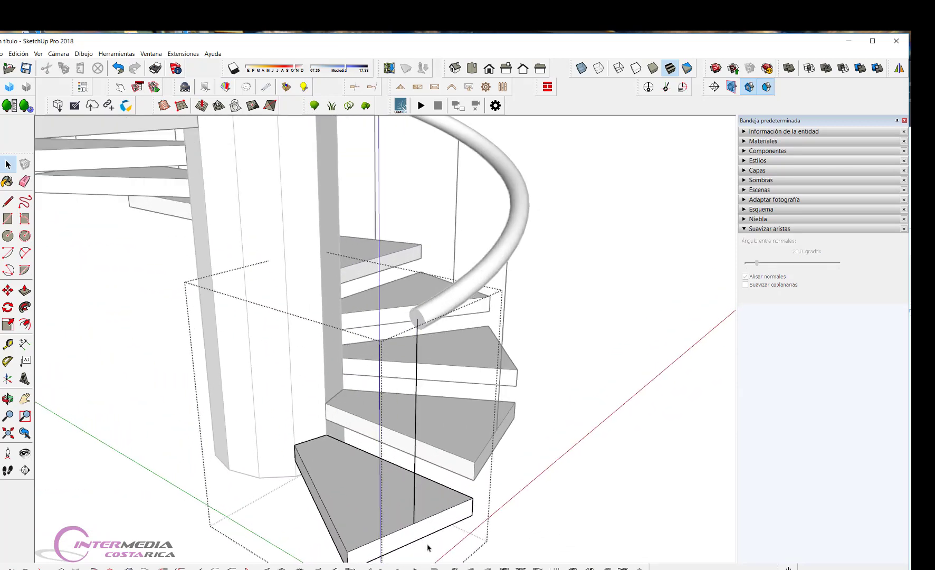
scroll(428, 547, up, 2)
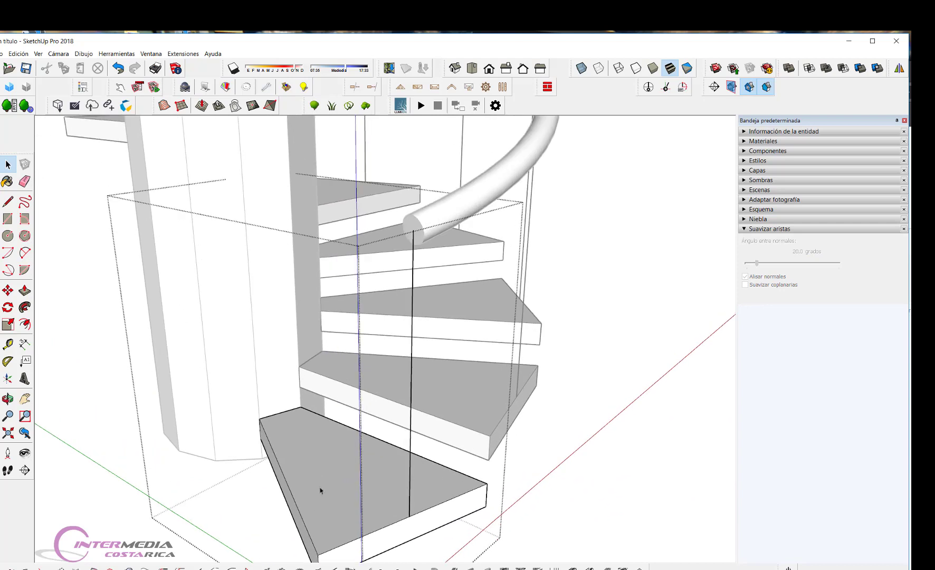
Draw a small polygon centred at the foot of the vertical post line on the bottom tread.
click(25, 236)
scroll(459, 483, up, 2)
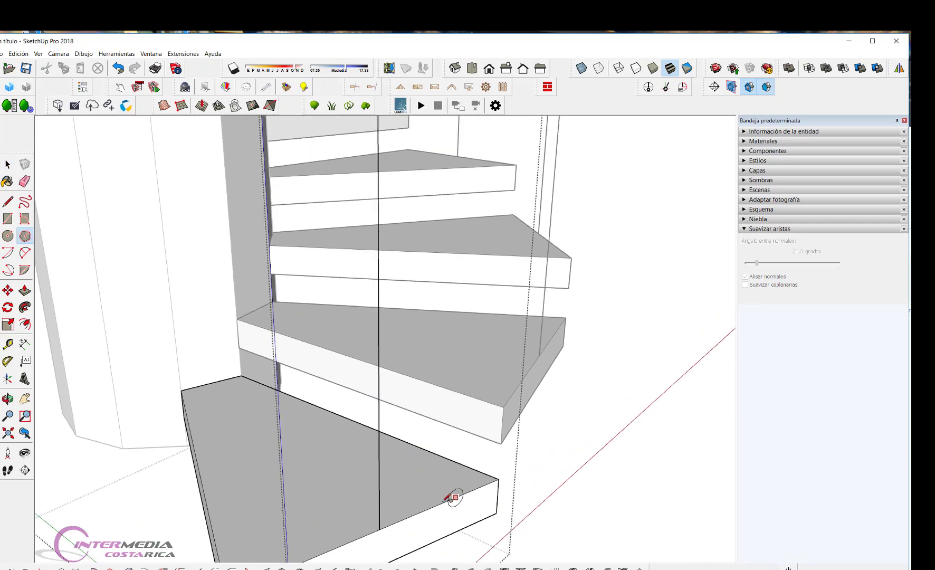
click(379, 528)
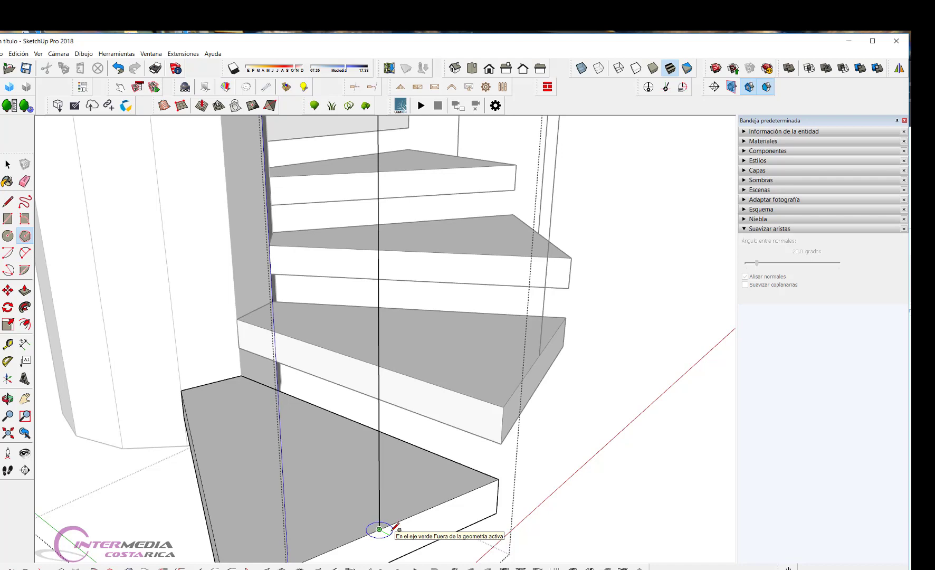
click(393, 528)
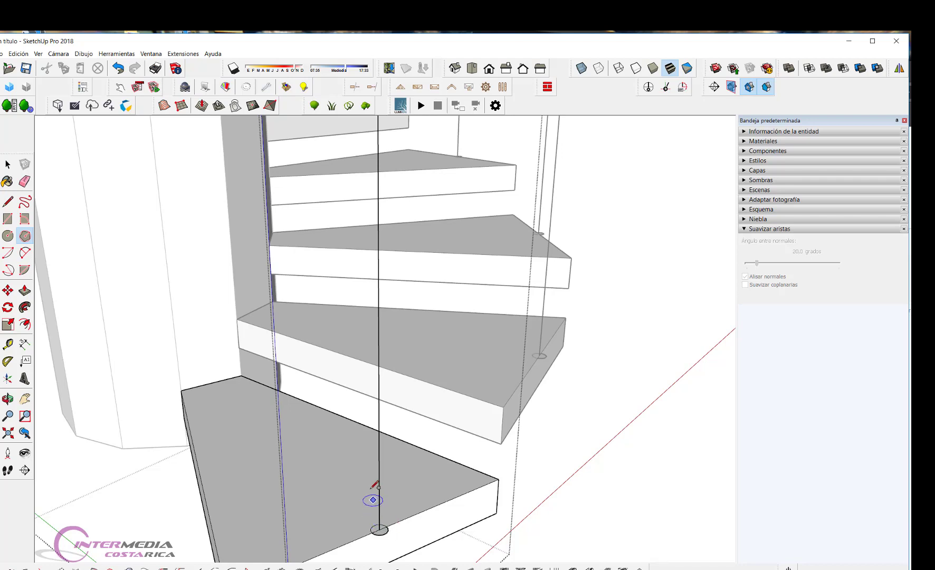
key(space)
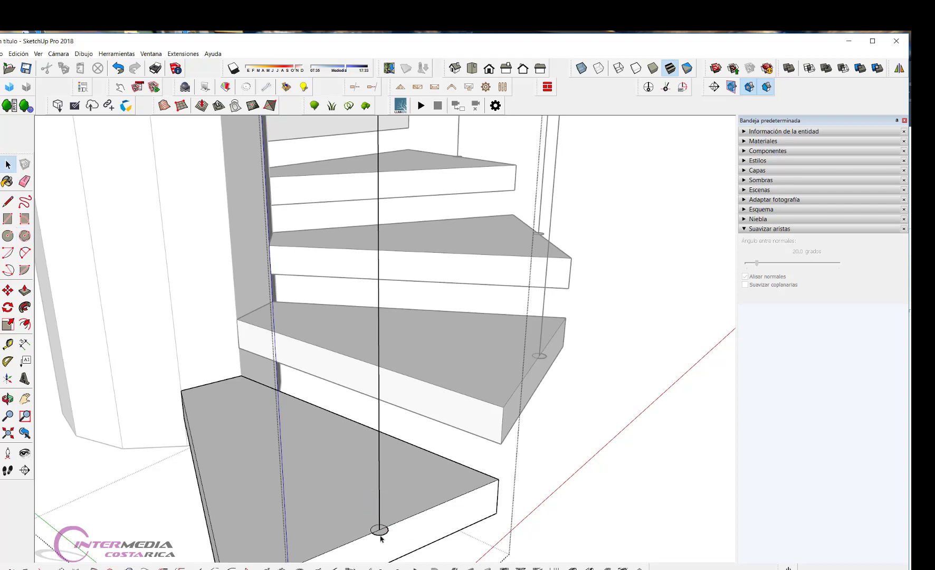
scroll(381, 538, down, 2)
scroll(384, 534, down, 1)
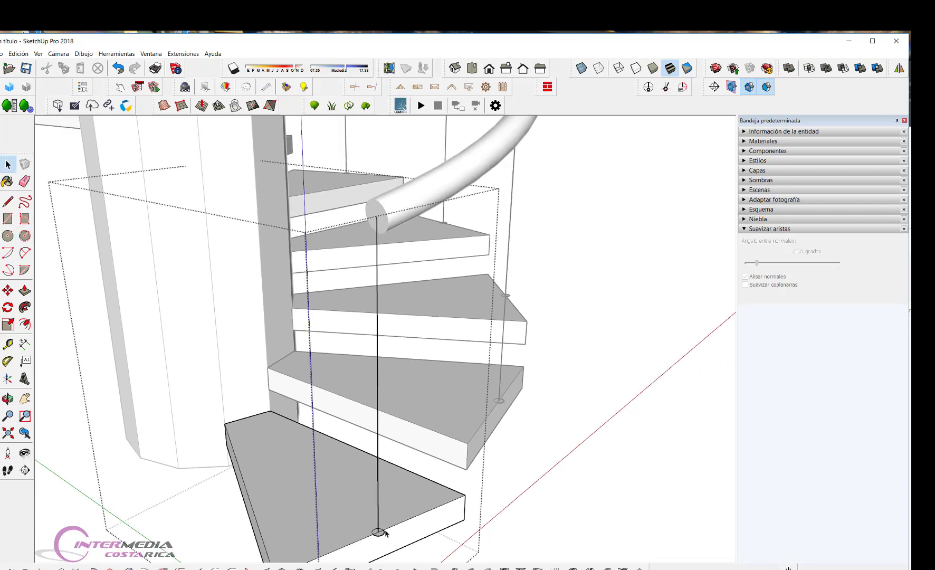
Select the post line, try Push/Pull, and undo the last change.
click(379, 463)
scroll(390, 536, up, 2)
key(Escape)
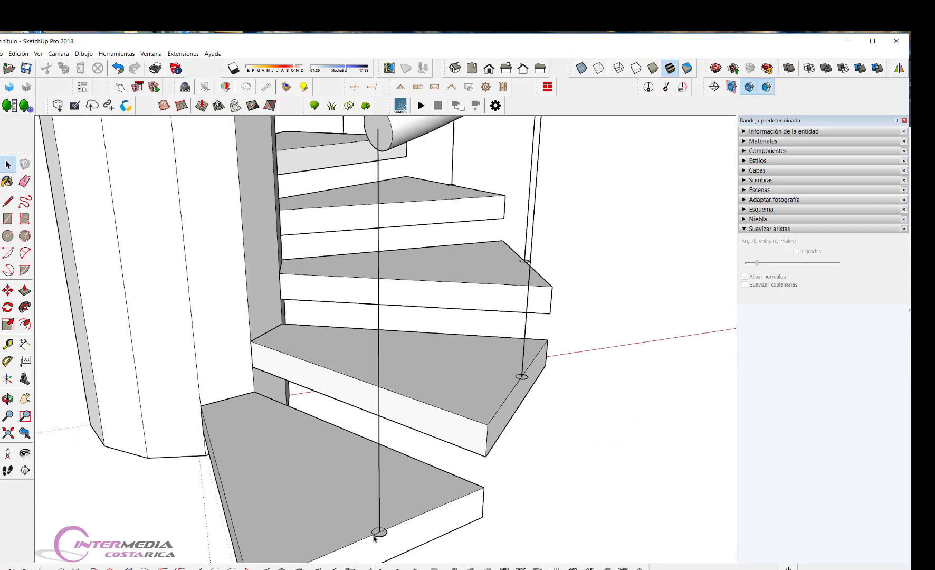
scroll(377, 536, up, 2)
key(p)
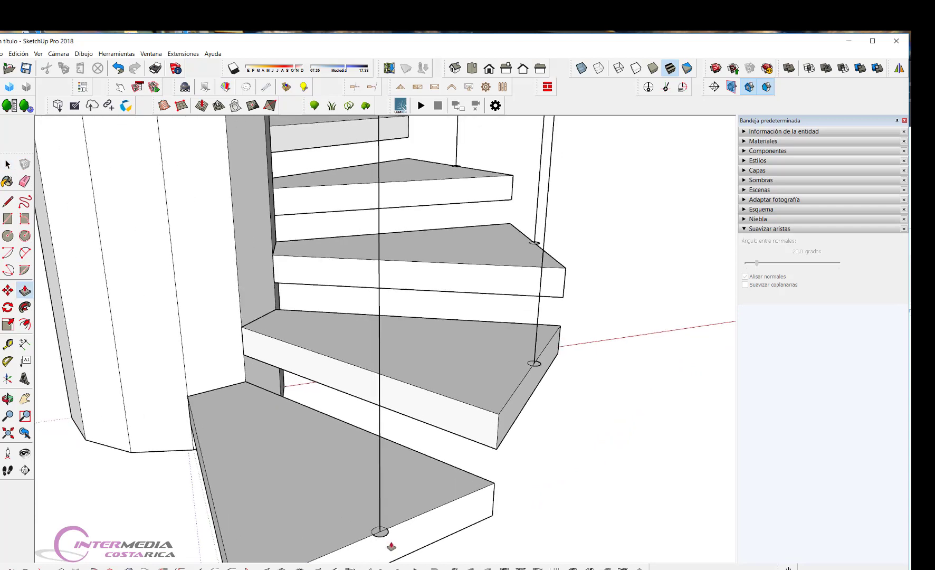
scroll(380, 534, up, 2)
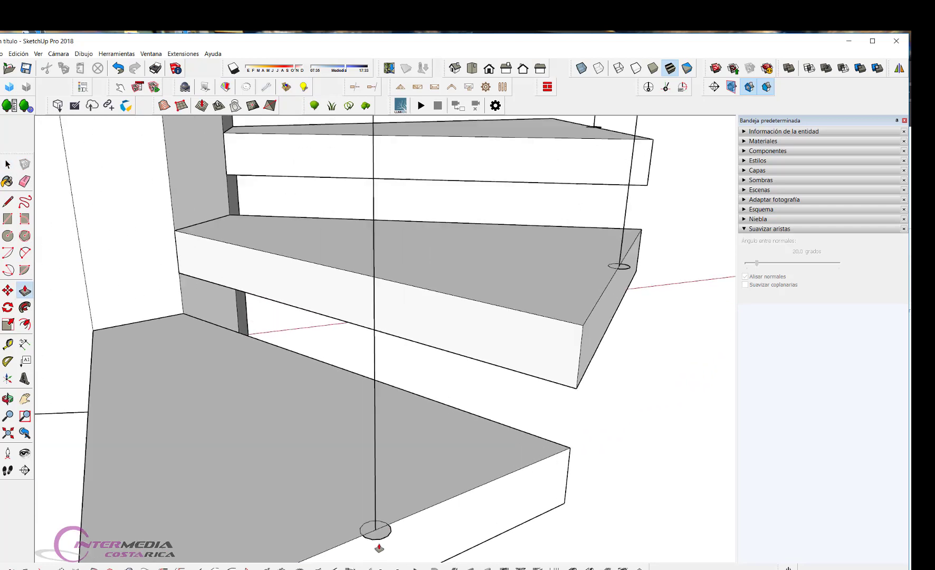
scroll(377, 543, up, 2)
key(space)
key(ctrl+z)
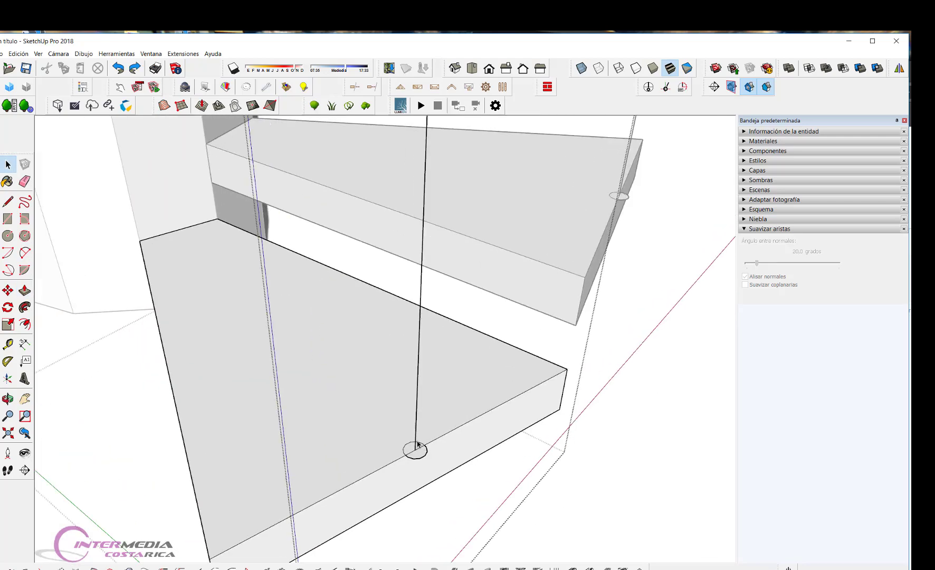
scroll(418, 444, up, 2)
Push/Pull the small circle on the bottom step up toward the handrail height.
key(p)
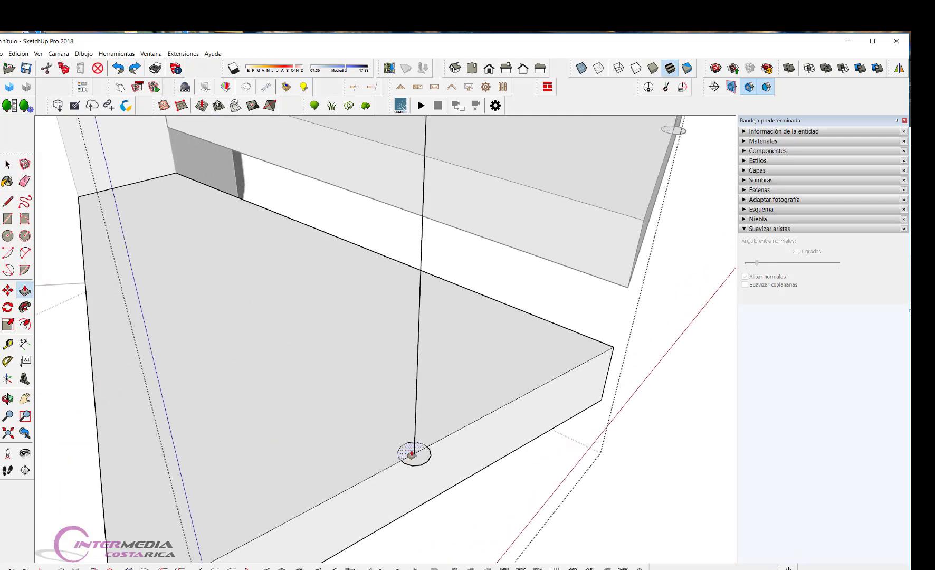
click(417, 445)
scroll(420, 430, down, 1)
scroll(420, 430, down, 2)
scroll(423, 430, down, 2)
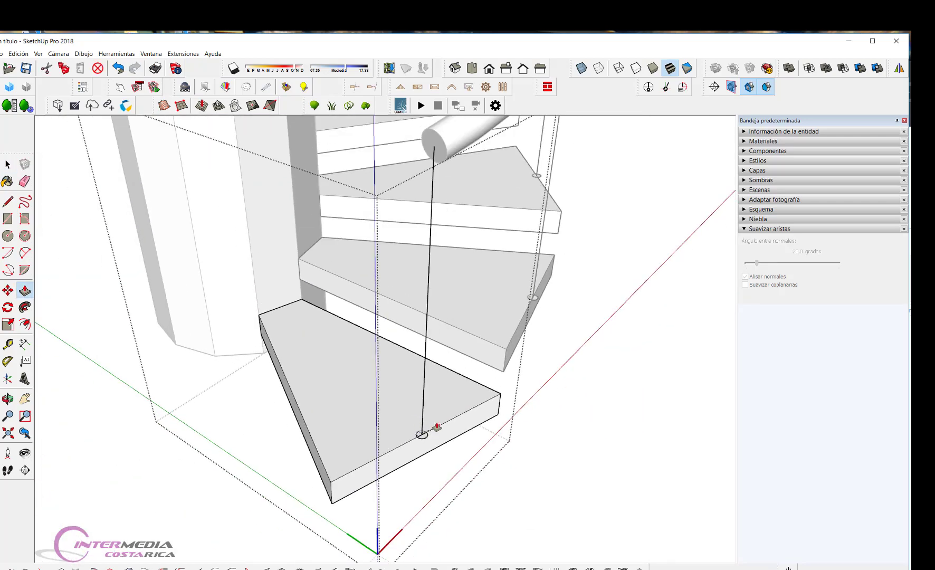
scroll(433, 426, down, 1)
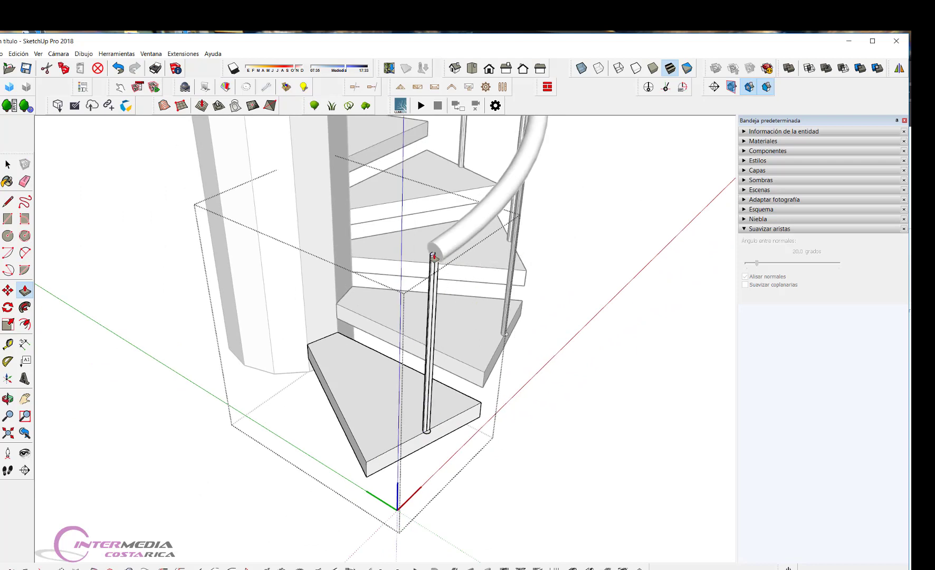
click(439, 254)
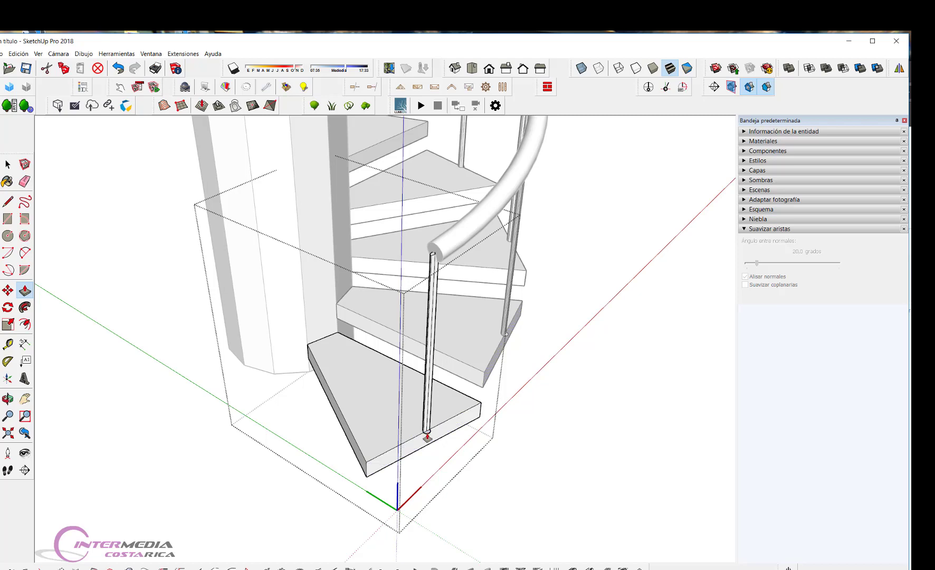
Extend the slender post further up so it reaches the handrail.
scroll(430, 433, up, 2)
scroll(428, 431, up, 3)
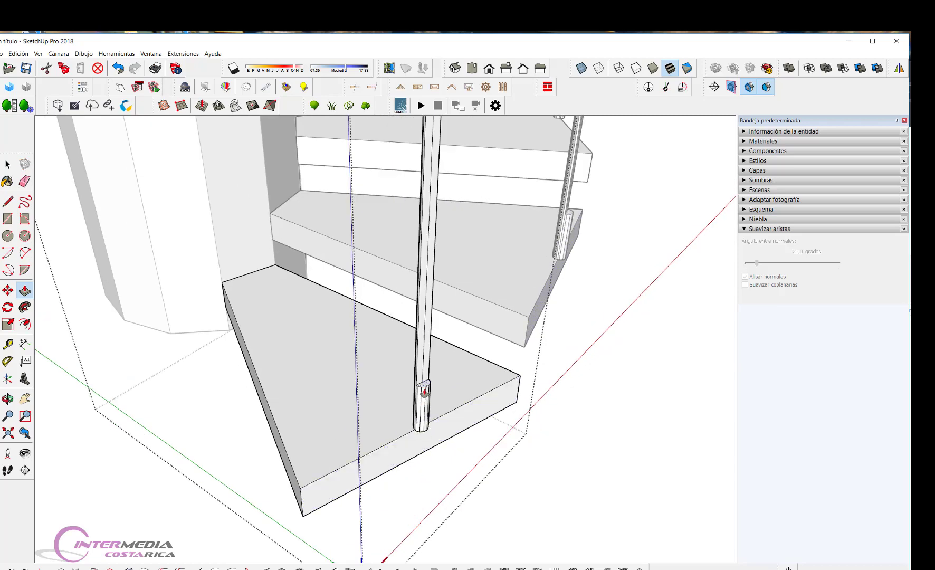
scroll(424, 425, down, 2)
scroll(424, 422, down, 1)
drag(430, 276, 427, 263)
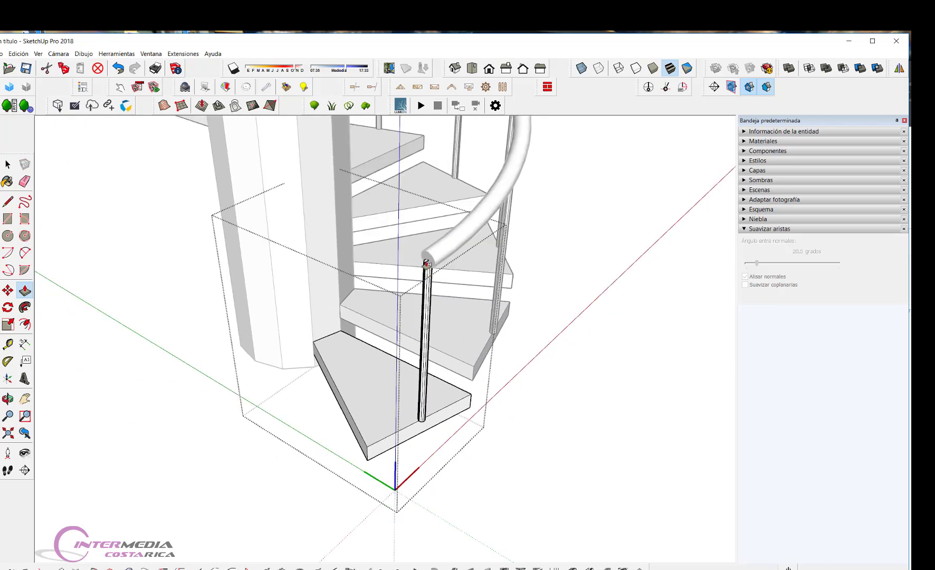
click(427, 262)
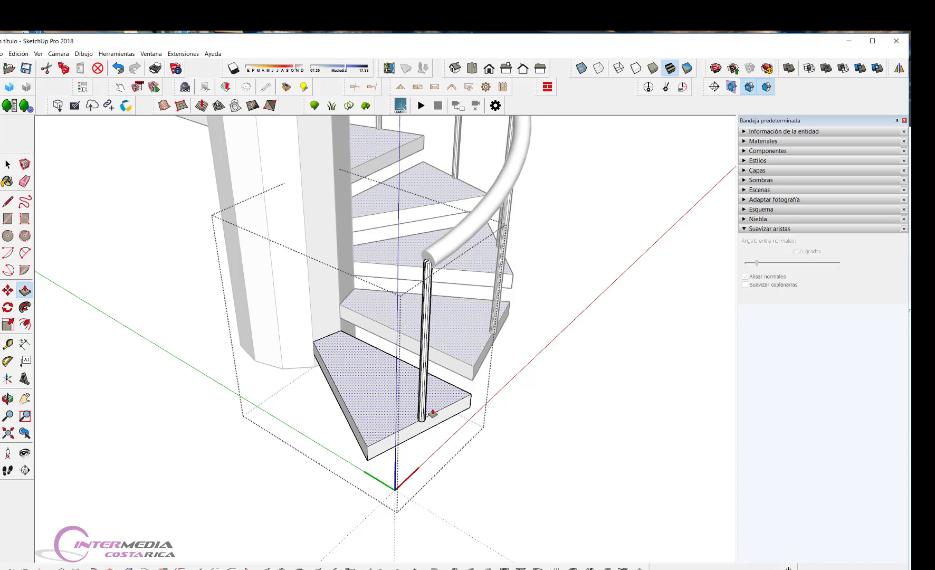
Begin another pull of the post top toward the handrail end, then cancel it with Esc.
scroll(475, 401, up, 1)
scroll(506, 446, up, 2)
scroll(406, 289, up, 1)
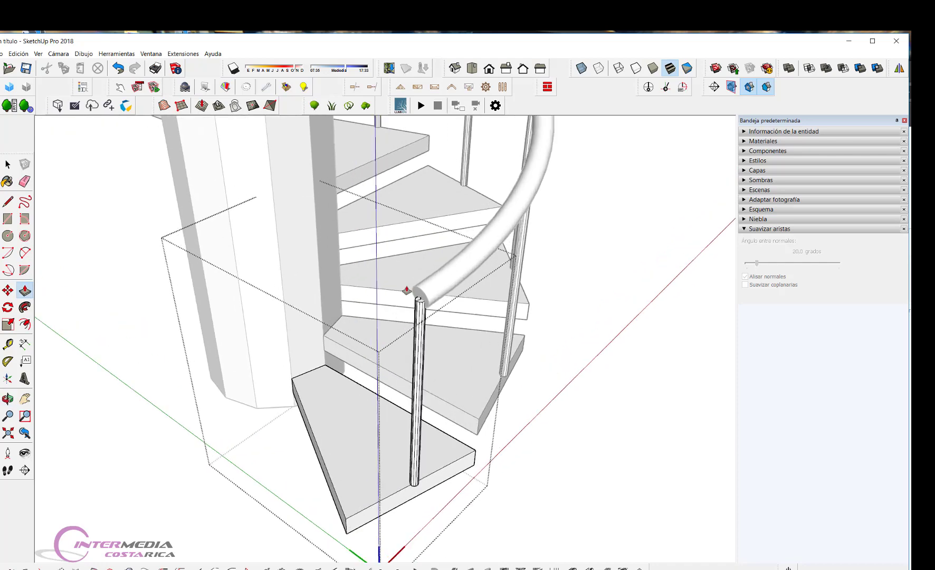
scroll(406, 289, down, 1)
scroll(406, 299, down, 2)
scroll(435, 333, down, 1)
scroll(423, 306, up, 4)
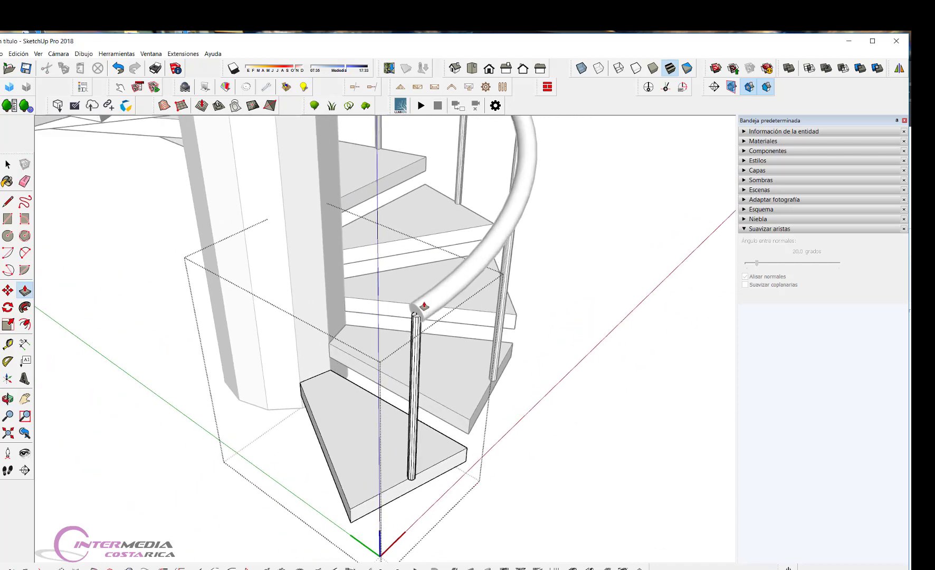
scroll(424, 307, up, 2)
scroll(415, 319, up, 2)
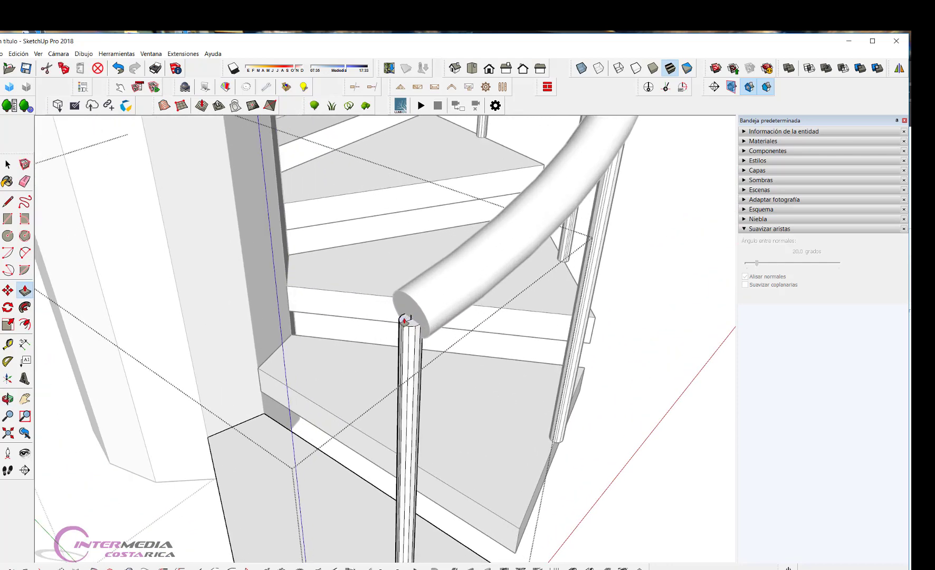
click(404, 320)
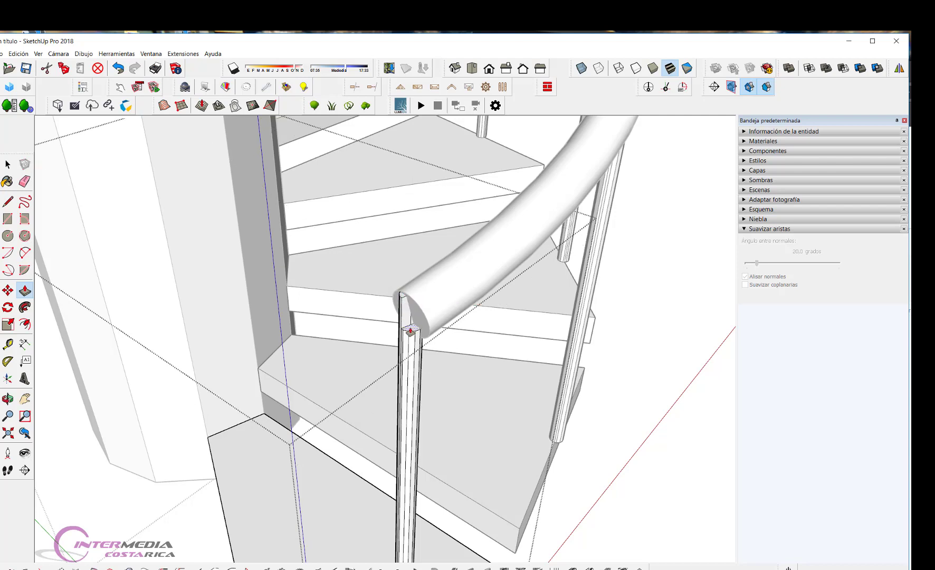
key(Escape)
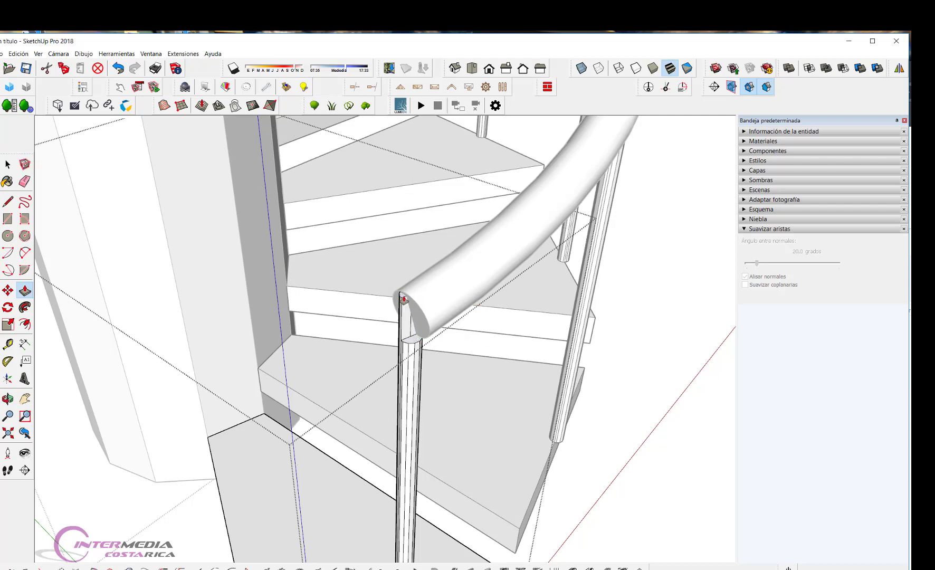
Pull the post top up to the handrail end and finish the post.
click(401, 297)
middle_drag(407, 316, 472, 379)
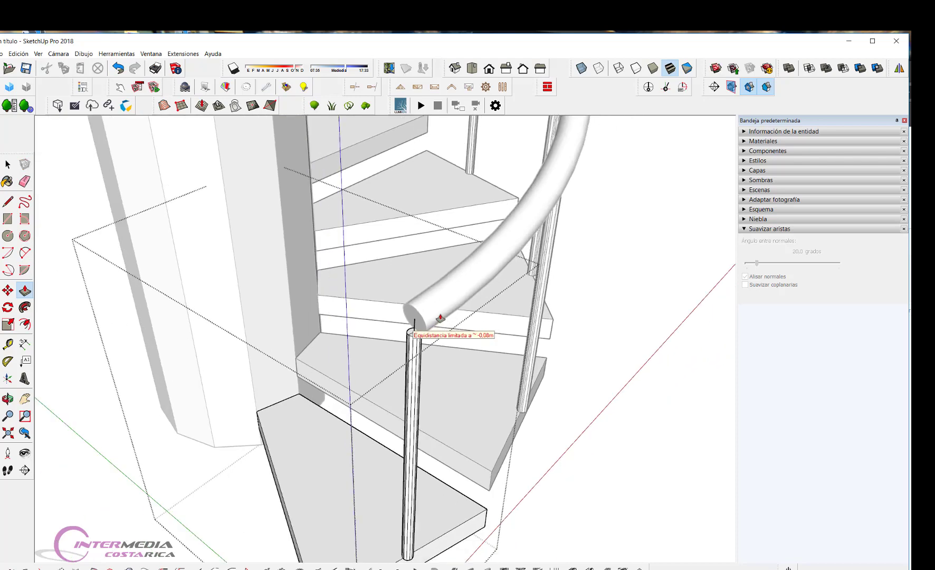
click(511, 323)
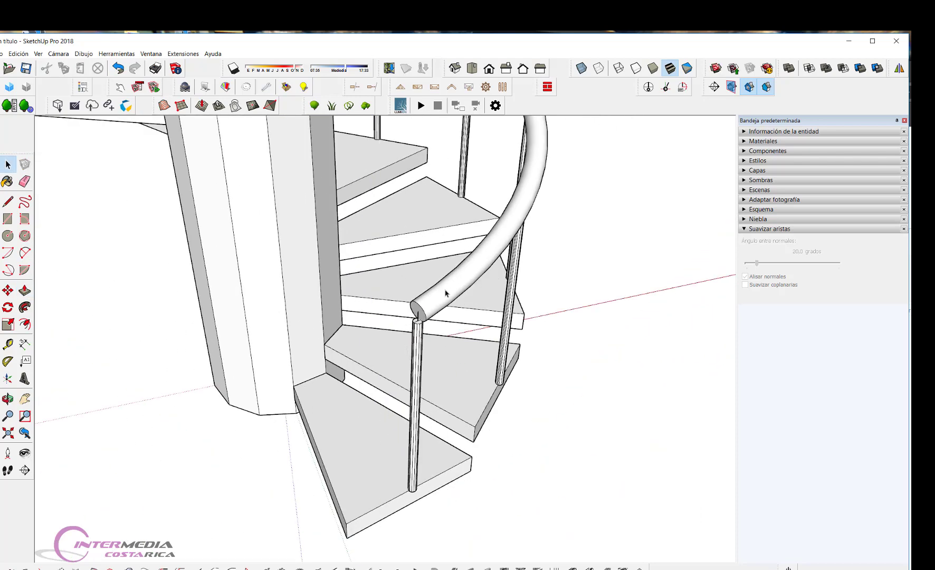
Push/Pull the handrail's round end face outward so the rail extends past the post.
click(434, 302)
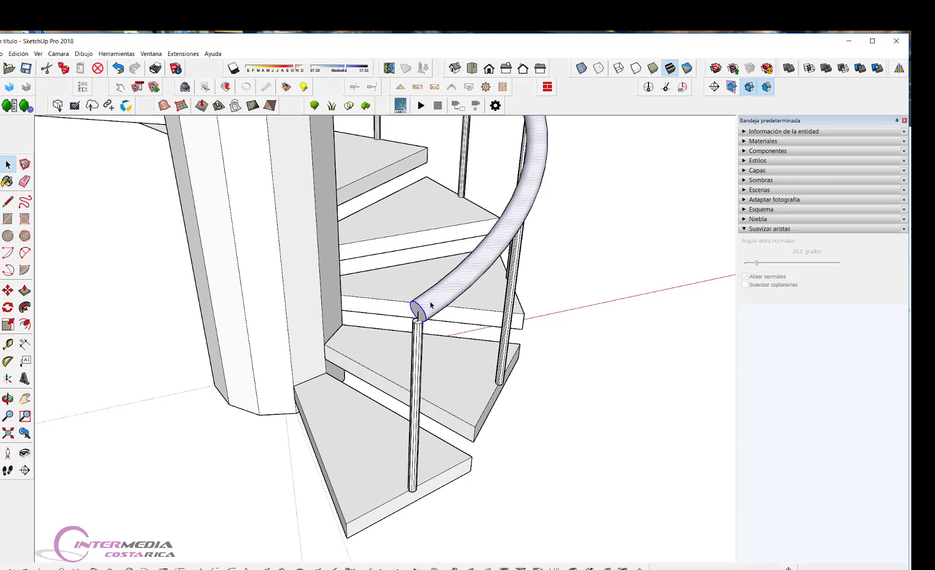
scroll(435, 301, up, 1)
scroll(437, 301, up, 2)
click(418, 296)
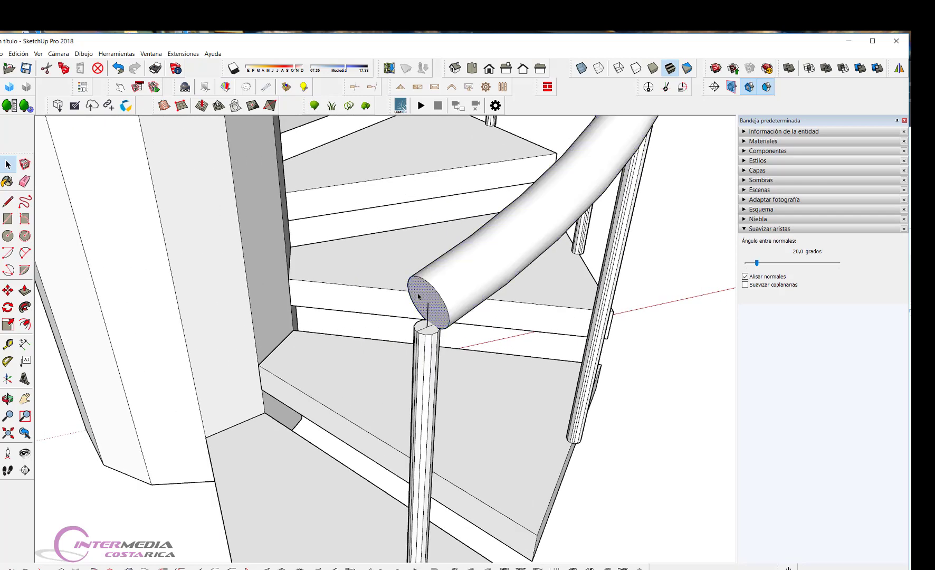
key(p)
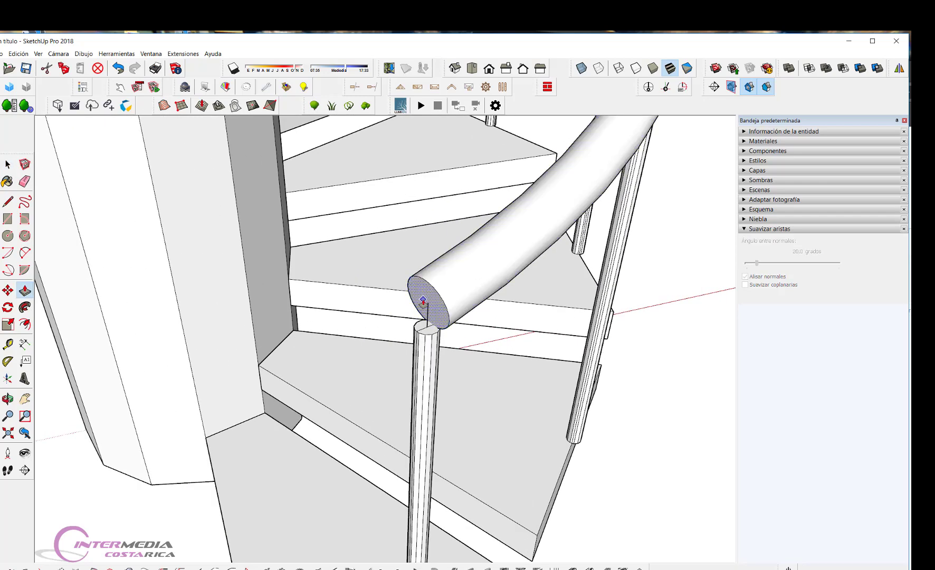
click(424, 300)
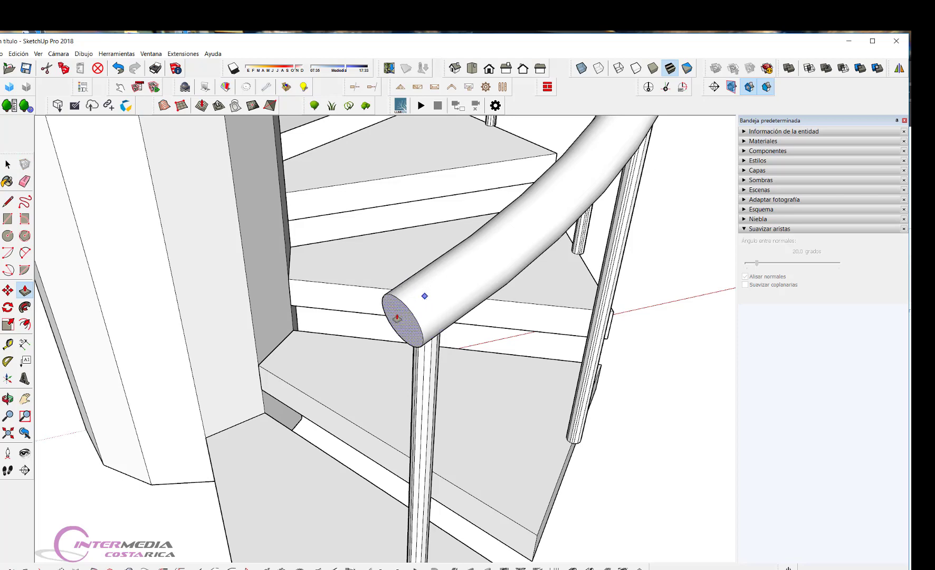
click(379, 330)
scroll(388, 338, down, 5)
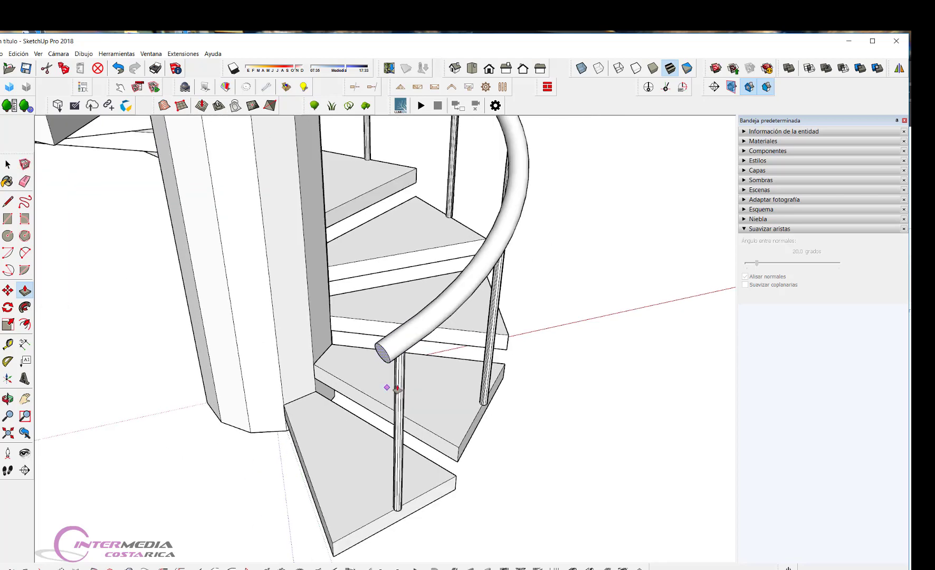
key(space)
middle_drag(518, 411, 489, 429)
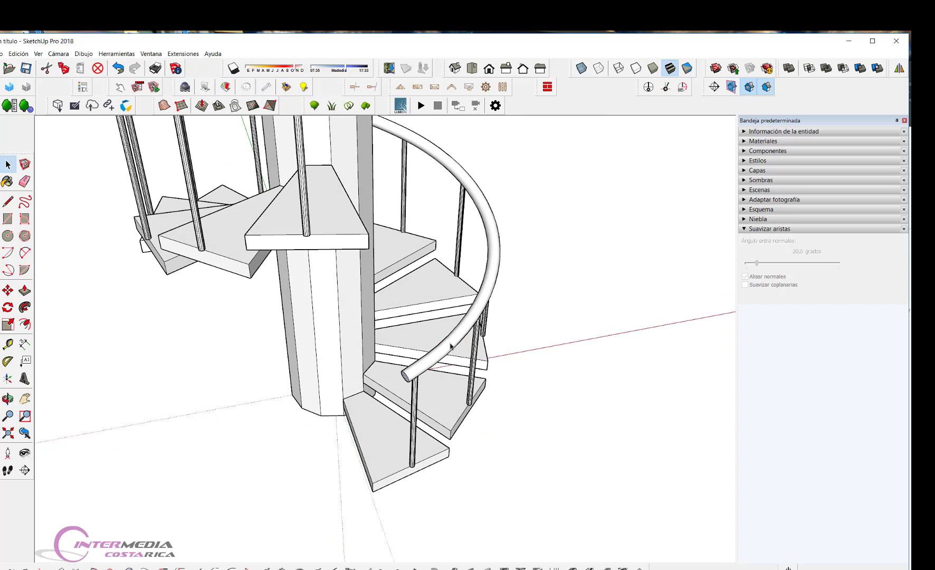
Group the curved handrail, then open the group and select all its geometry.
click(451, 346)
right_click(451, 346)
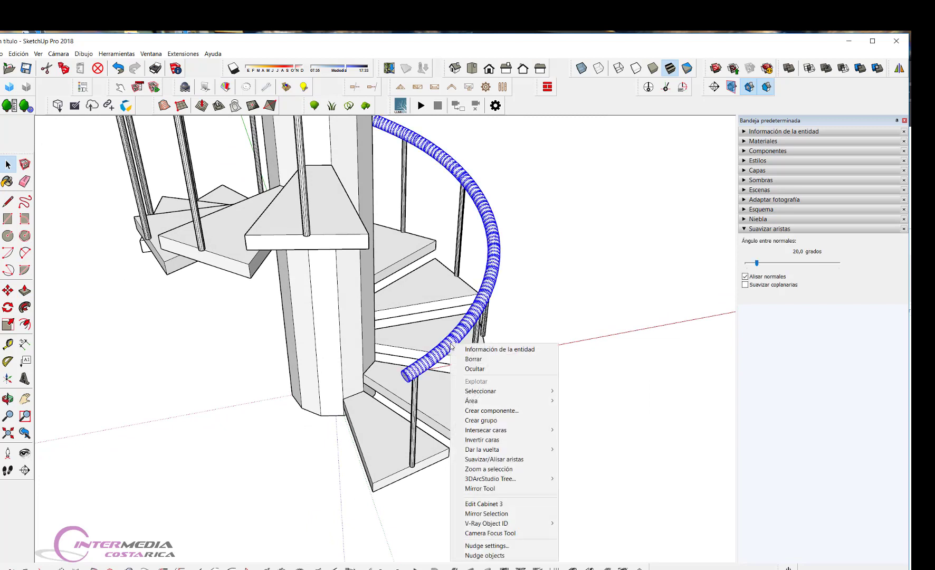
click(491, 420)
click(546, 386)
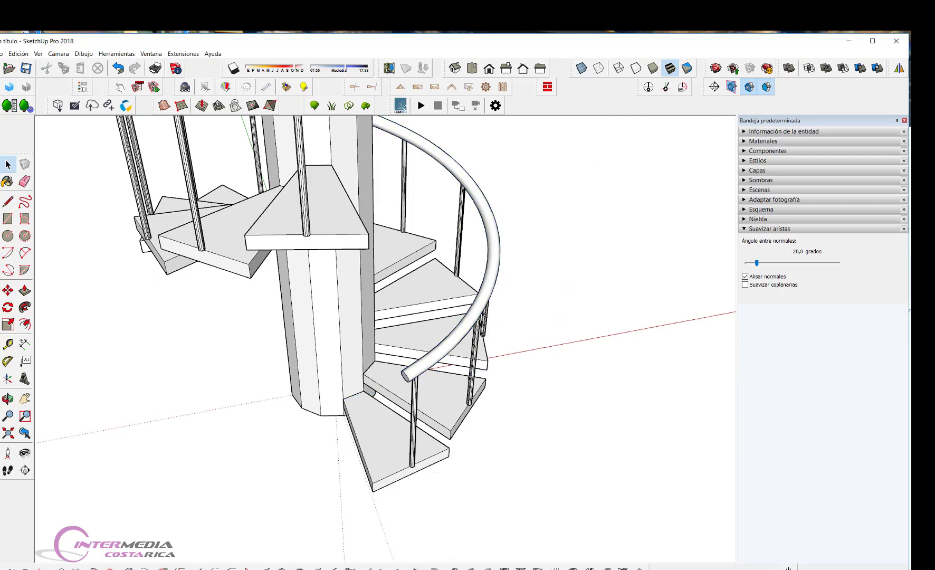
double_click(445, 348)
triple_click(446, 347)
Bring up Soften Edges (Suavizar aristas) for the selected handrail geometry.
scroll(446, 347, up, 1)
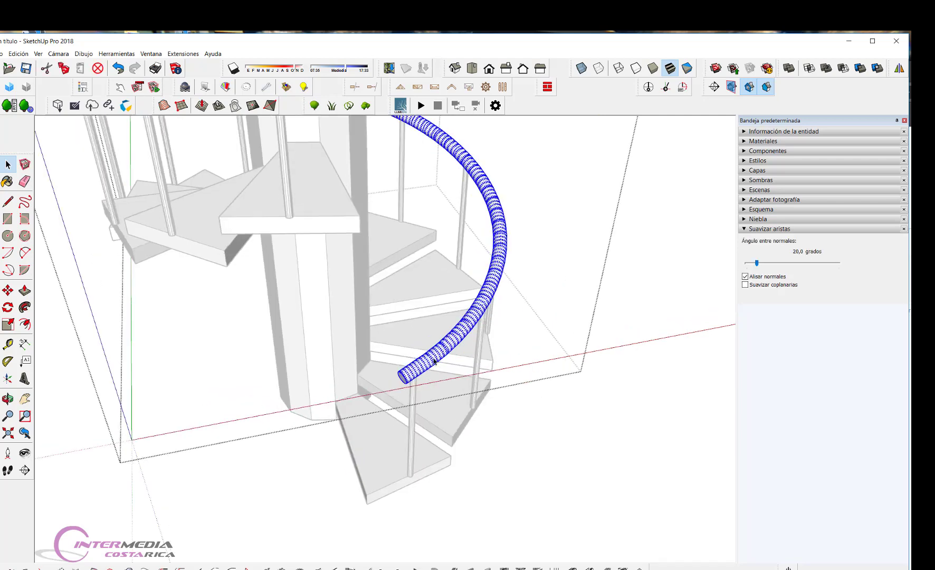
scroll(432, 361, up, 2)
scroll(405, 388, up, 2)
scroll(387, 391, down, 2)
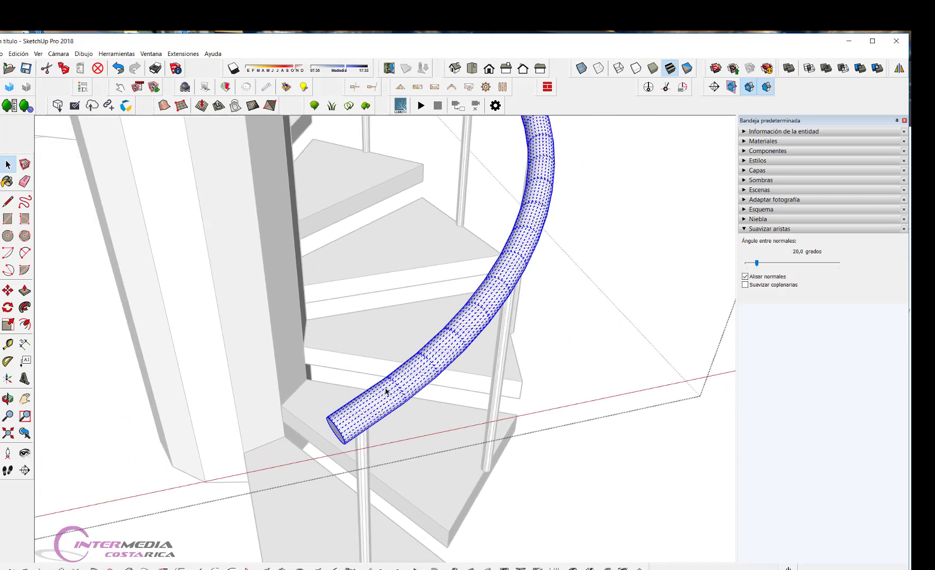
scroll(391, 390, down, 3)
scroll(403, 409, down, 2)
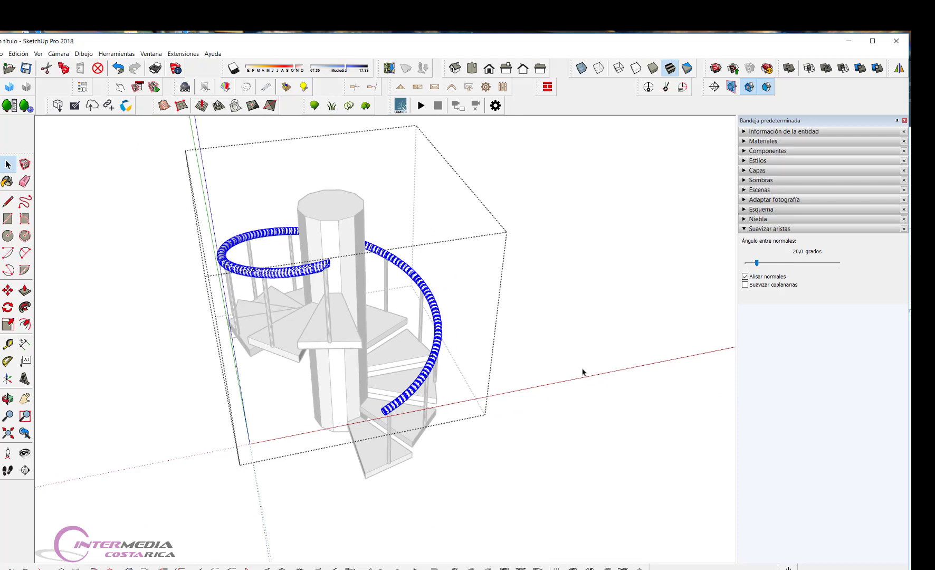
scroll(438, 417, up, 1)
scroll(364, 423, up, 2)
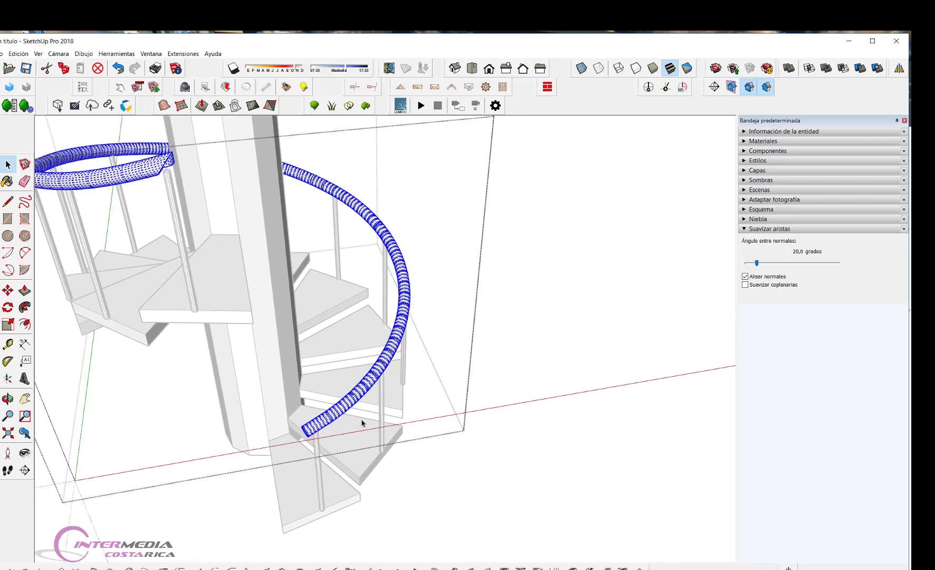
scroll(364, 420, up, 1)
scroll(390, 319, up, 2)
scroll(391, 322, up, 1)
scroll(396, 332, up, 1)
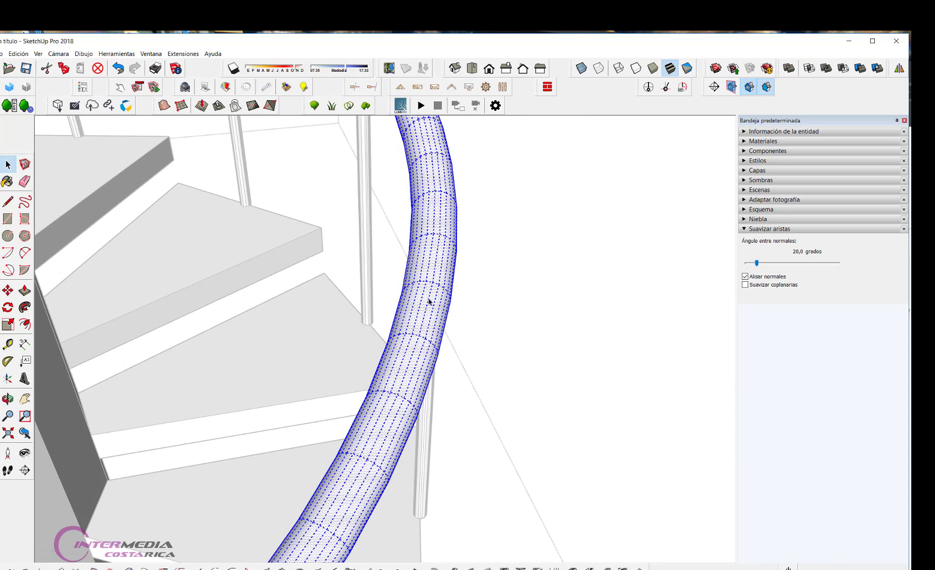
right_click(433, 254)
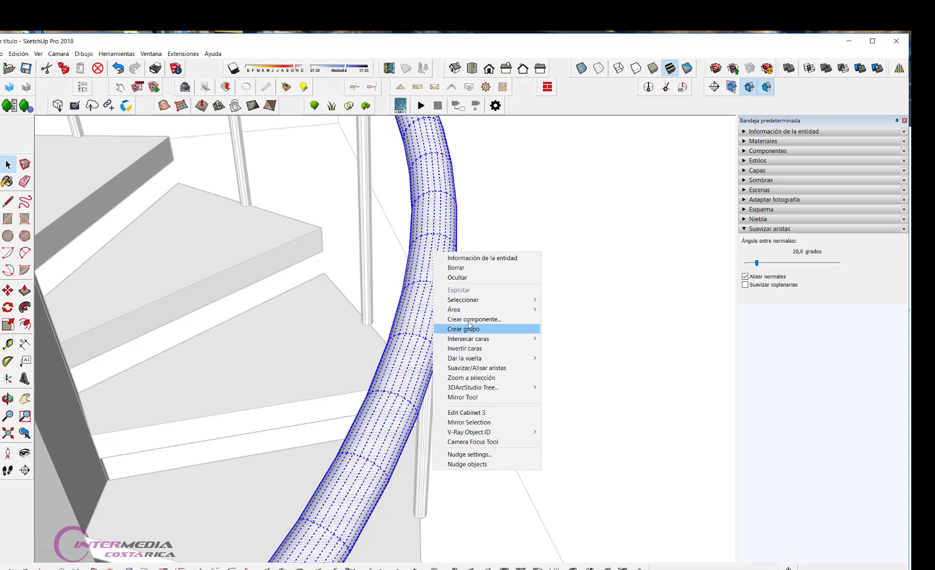
click(466, 367)
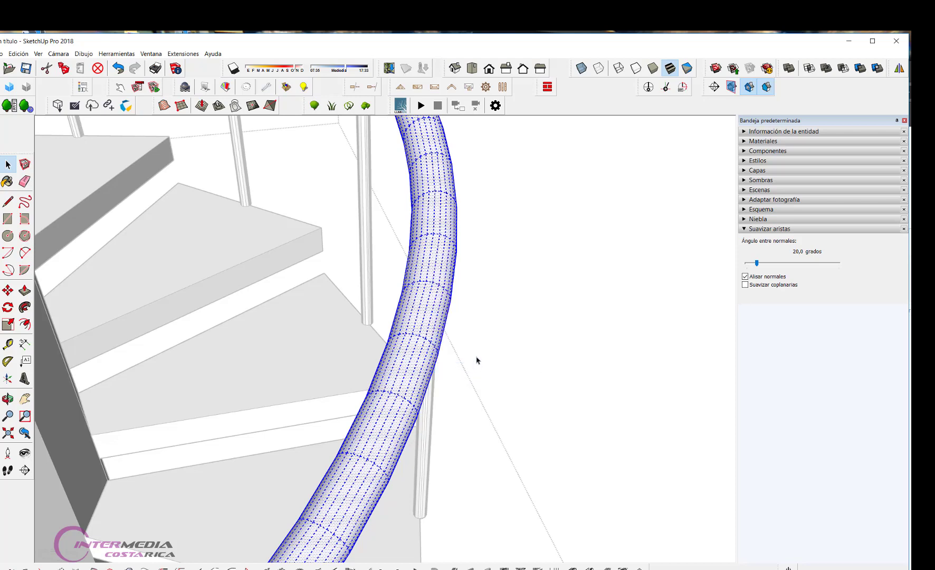
Soften both spiral handrails with Suavizar coplanarias checked and the angle at 86,4 degrees.
scroll(521, 353, down, 2)
scroll(509, 302, down, 3)
scroll(492, 292, down, 3)
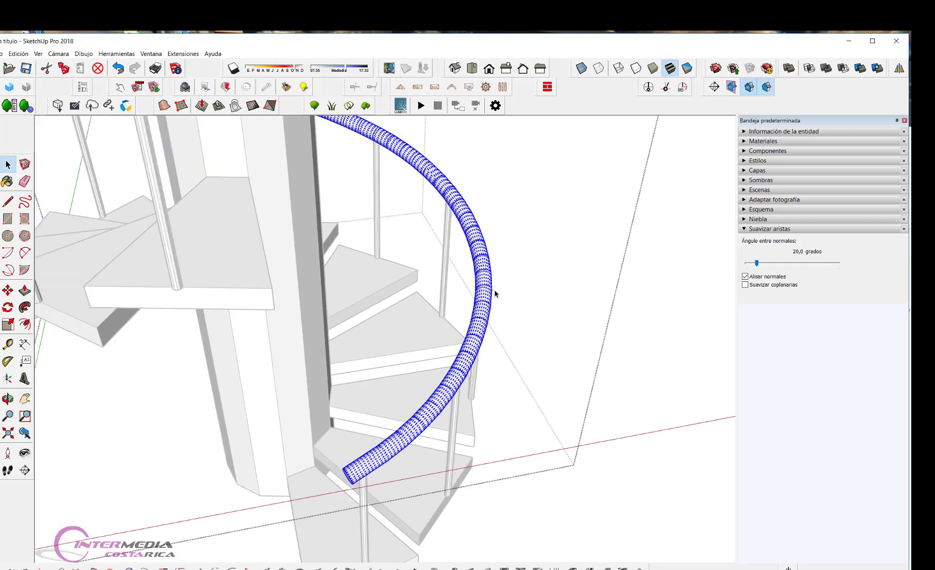
scroll(474, 316, down, 2)
right_click(421, 406)
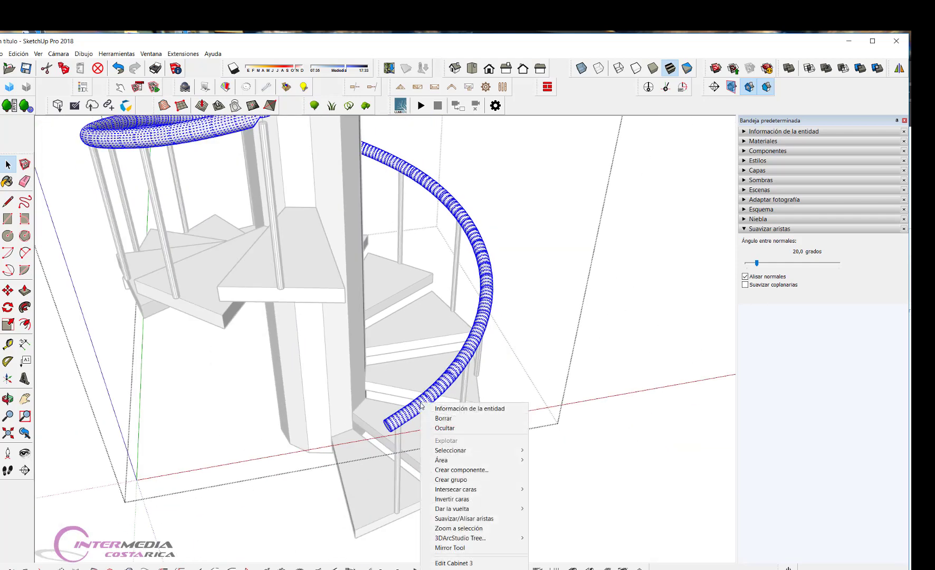
click(452, 520)
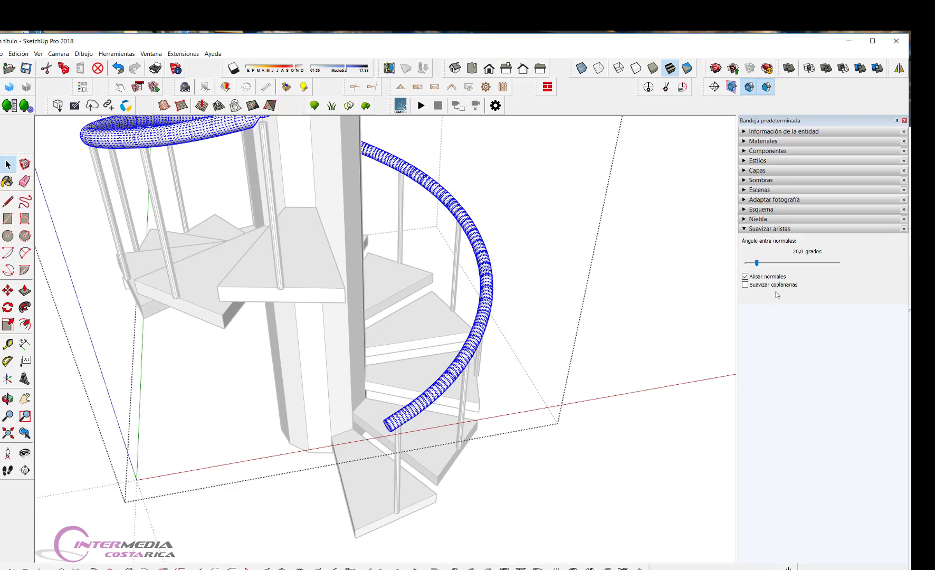
click(745, 285)
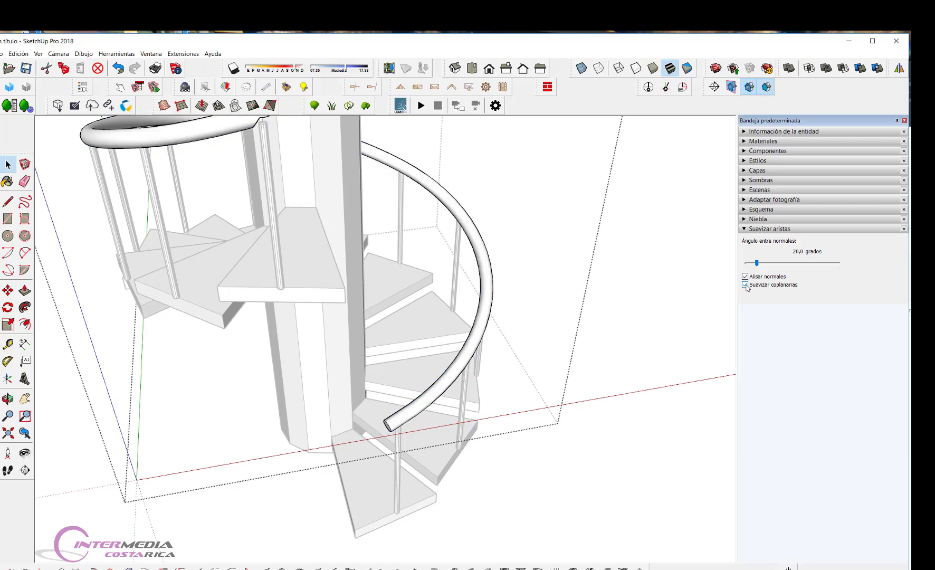
triple_click(411, 428)
drag(758, 264, 791, 267)
Close handrail editing and open the staircase group for editing.
click(577, 324)
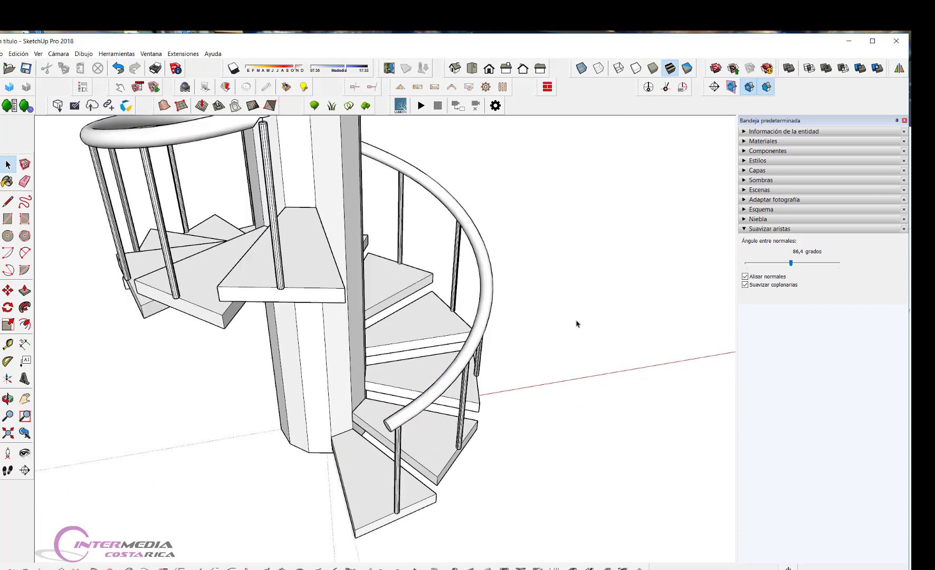
click(467, 360)
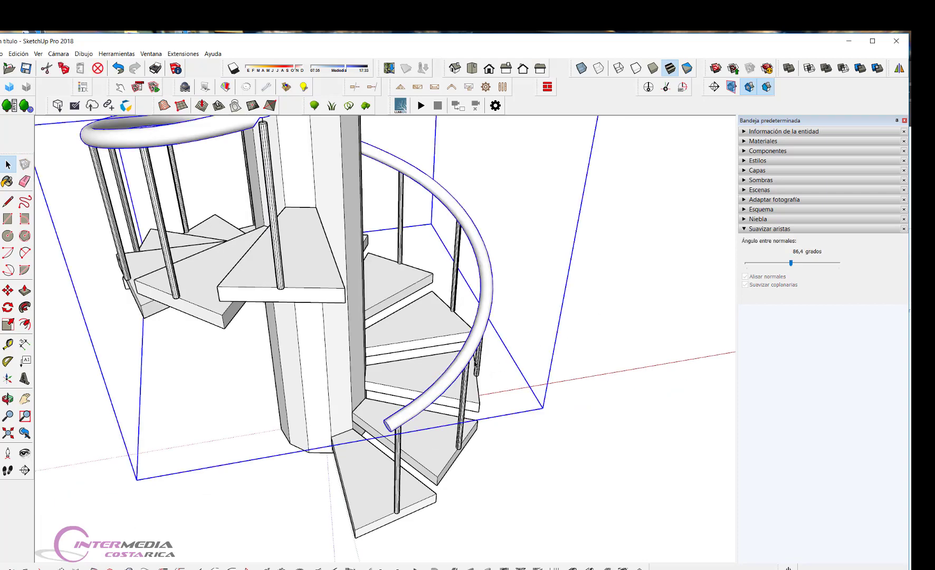
double_click(466, 361)
click(465, 359)
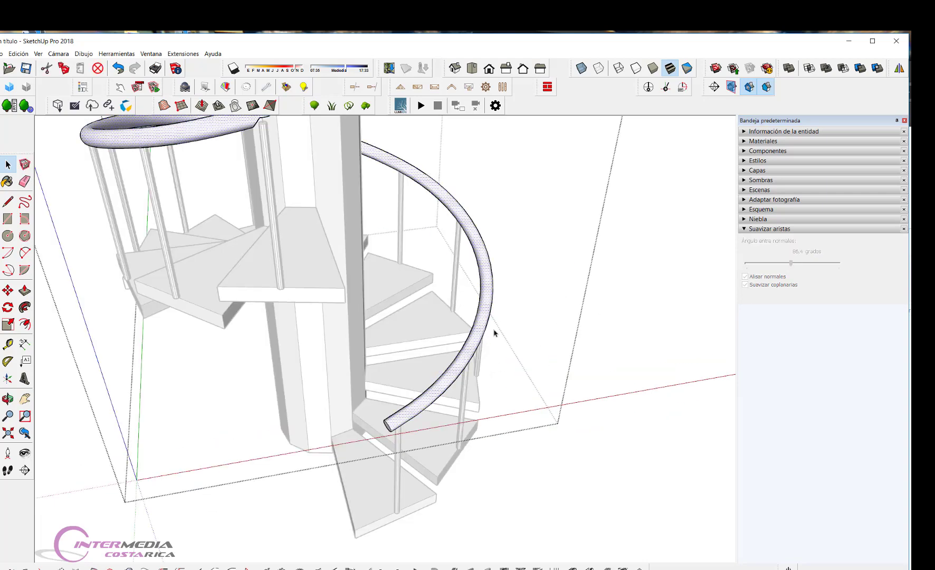
scroll(480, 338, down, 1)
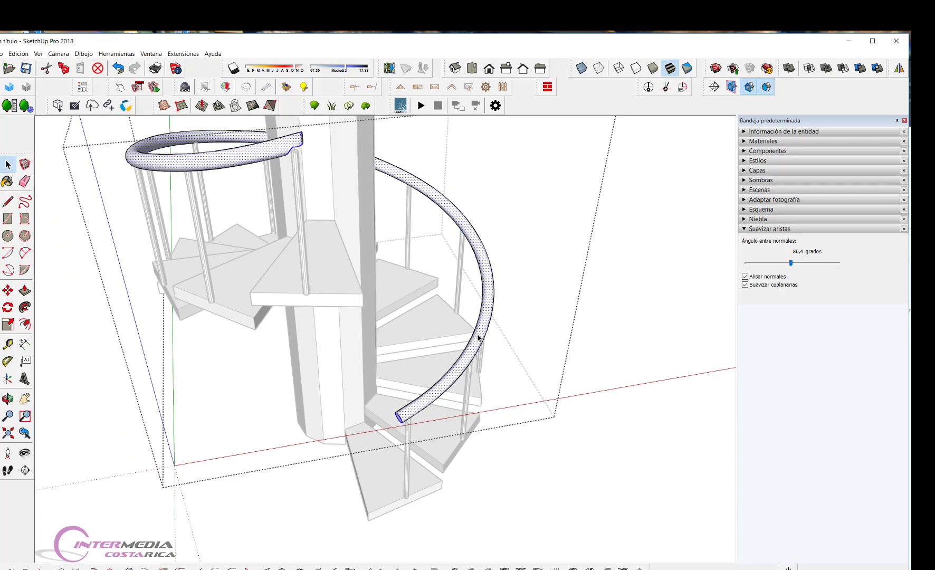
scroll(447, 369, down, 2)
scroll(475, 373, down, 2)
scroll(527, 377, down, 2)
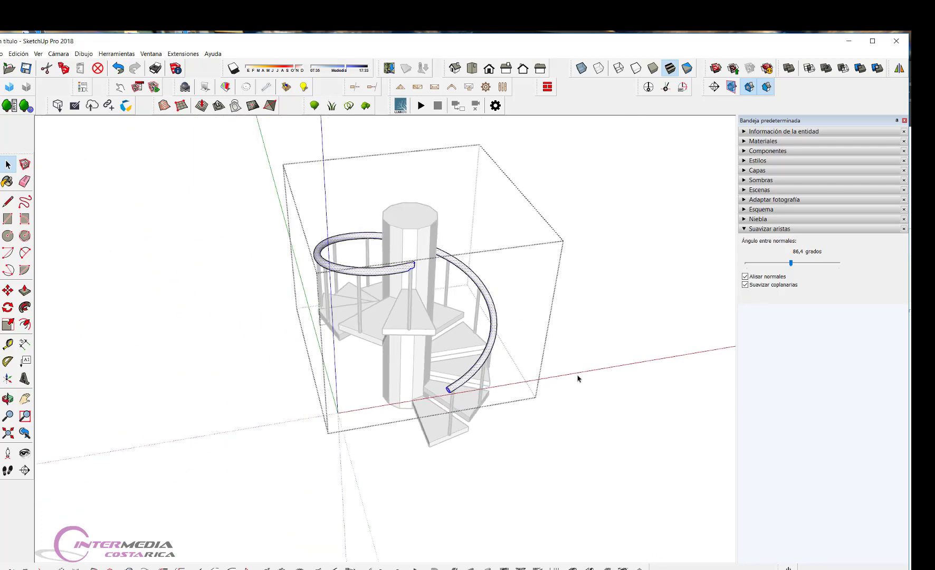
Orbit and zoom in on the bottom step to face it closely.
click(575, 378)
mouse_move(559, 389)
middle_down()
mouse_move(319, 368)
mouse_move(213, 213)
mouse_move(286, 184)
mouse_move(701, 225)
mouse_move(313, 250)
mouse_move(561, 319)
mouse_move(496, 346)
middle_up()
scroll(317, 376, up, 2)
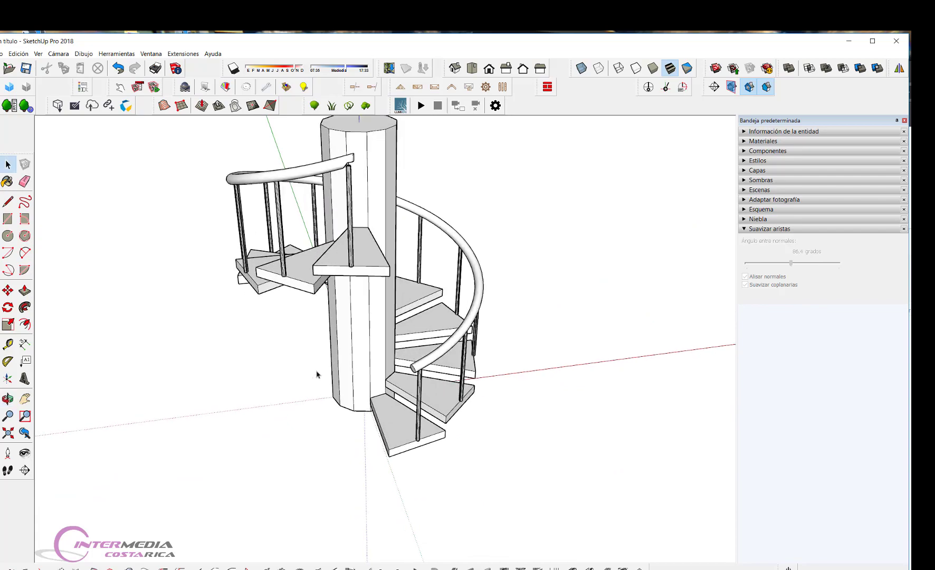
scroll(456, 374, up, 1)
mouse_move(456, 375)
middle_down()
mouse_move(597, 348)
mouse_move(438, 385)
middle_up()
scroll(417, 396, up, 2)
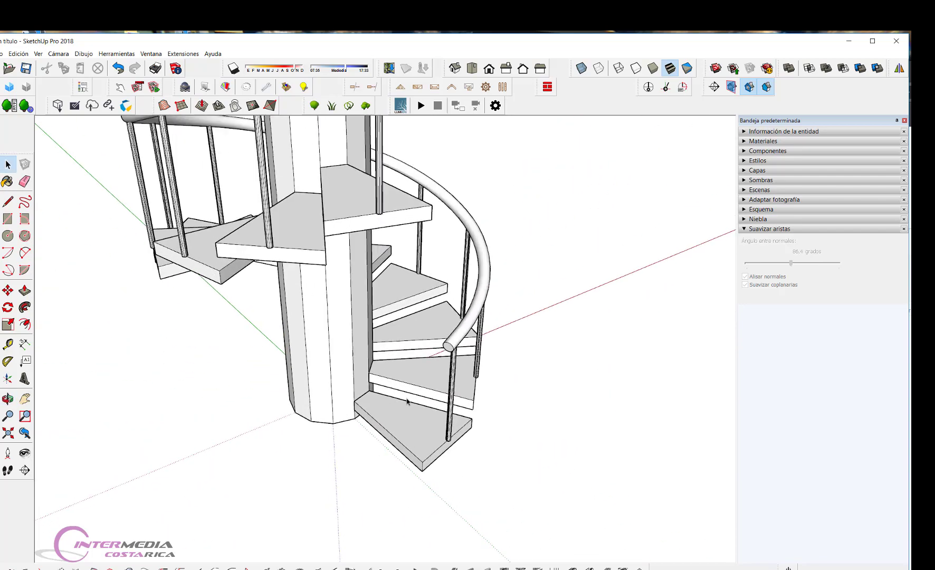
scroll(407, 402, up, 2)
scroll(433, 417, down, 5)
scroll(448, 438, up, 5)
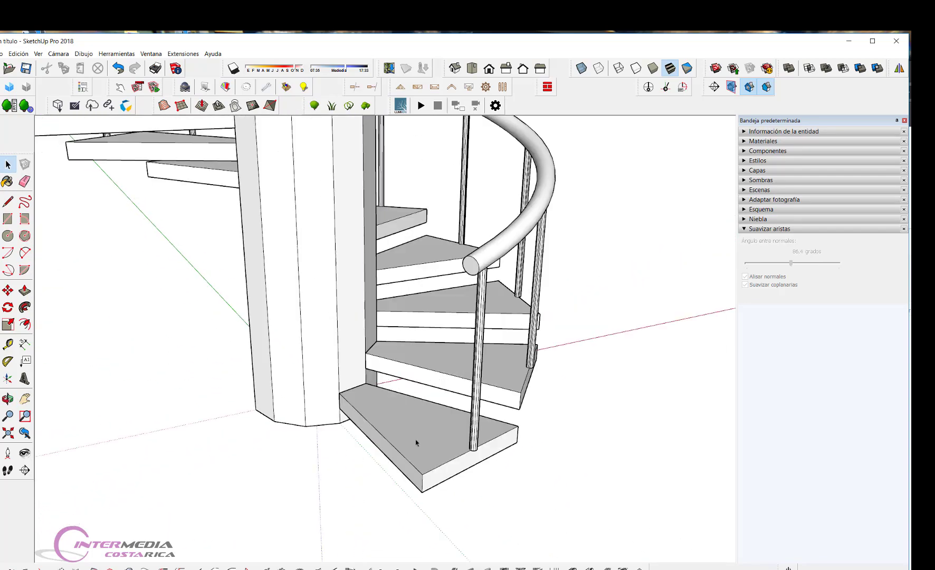
click(409, 437)
scroll(414, 445, up, 1)
scroll(393, 411, up, 2)
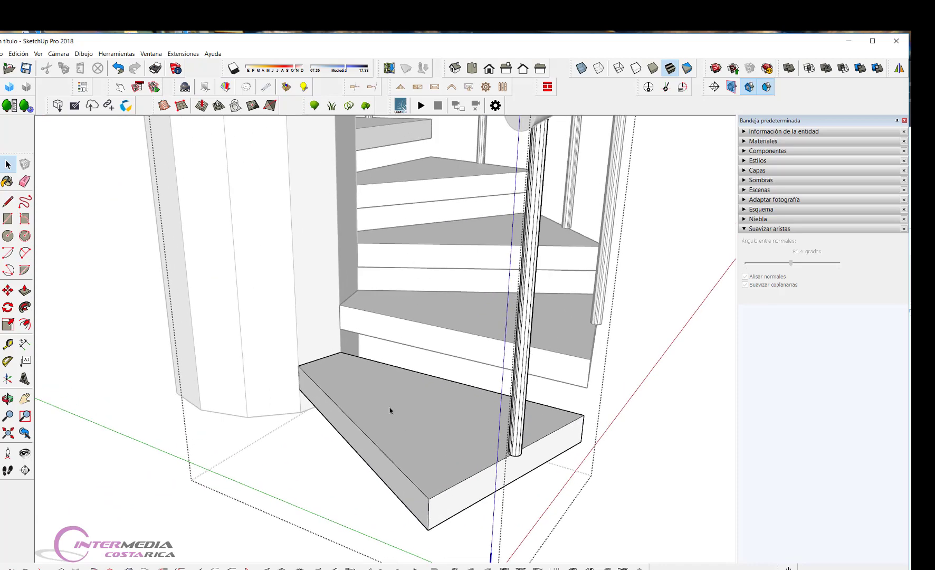
mouse_move(389, 407)
middle_down()
mouse_move(394, 426)
mouse_move(232, 410)
middle_up()
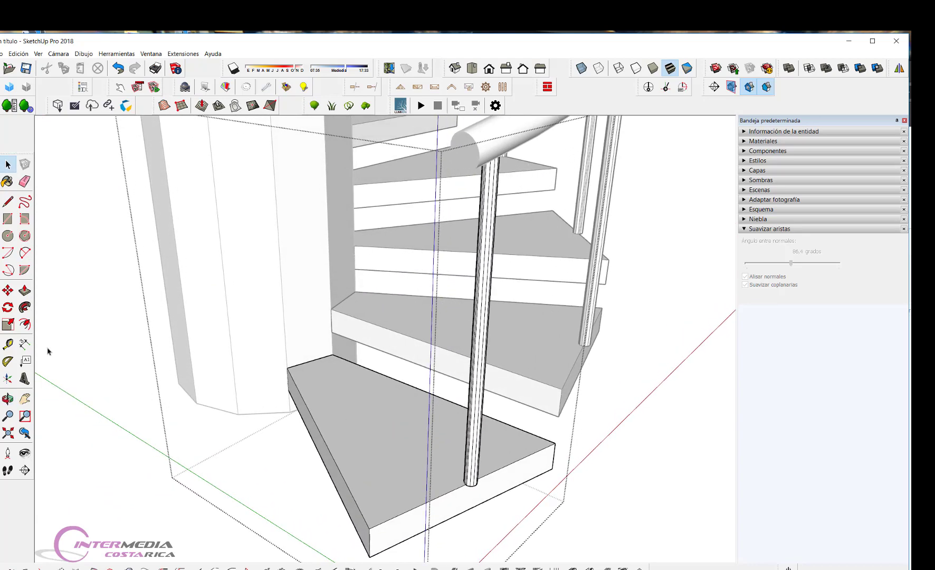
Add an inset border line around the bottom tread's top face, then zoom out to the full staircase.
click(25, 324)
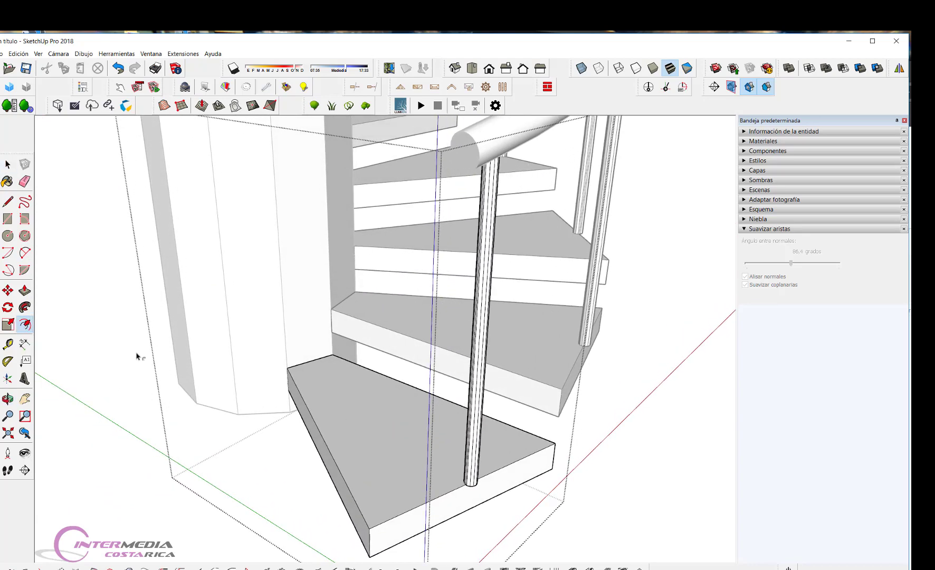
click(328, 446)
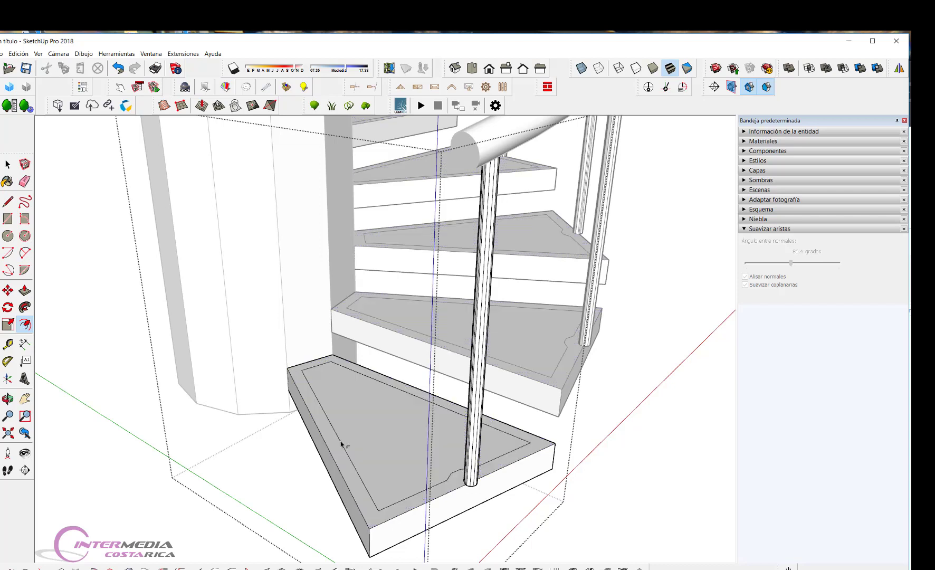
scroll(369, 475, up, 2)
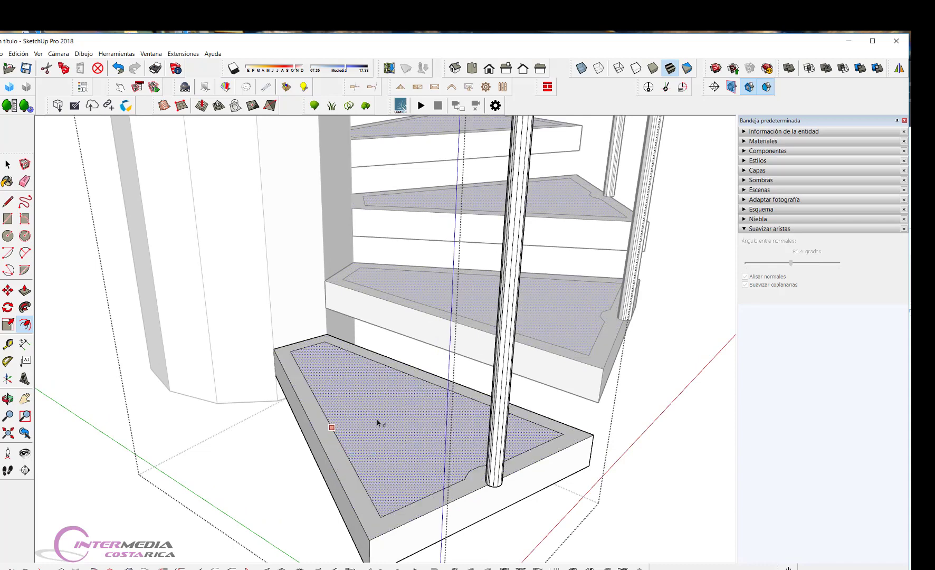
key(p)
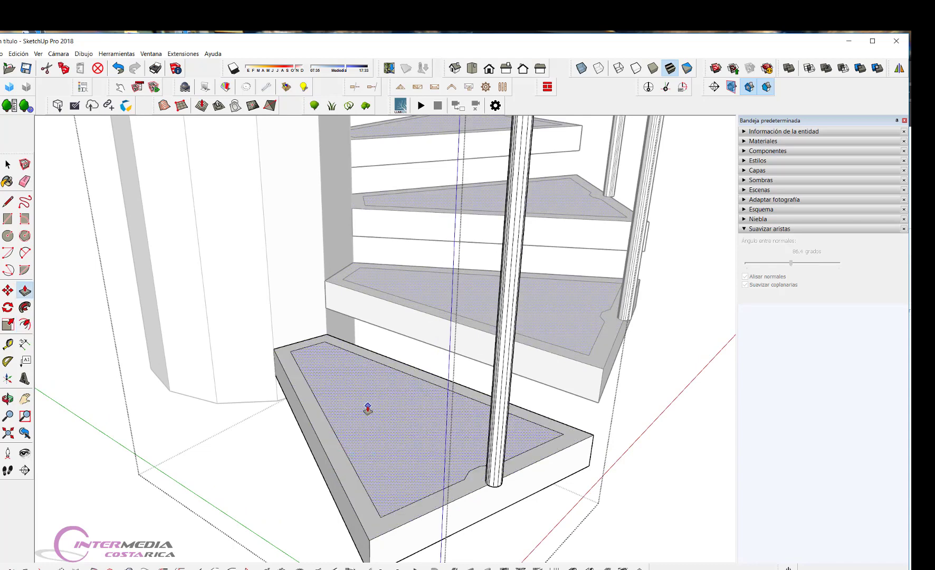
scroll(374, 396, down, 3)
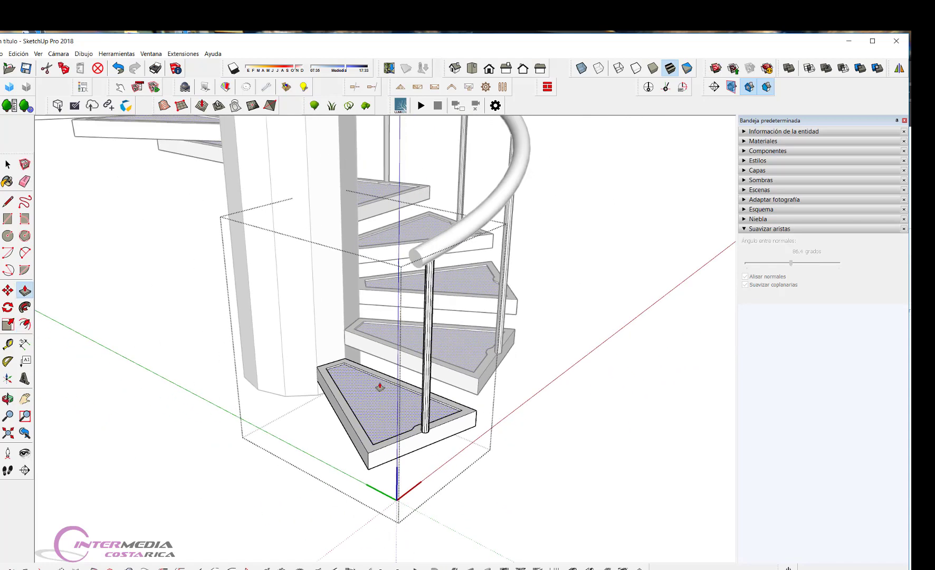
key(space)
scroll(372, 412, up, 2)
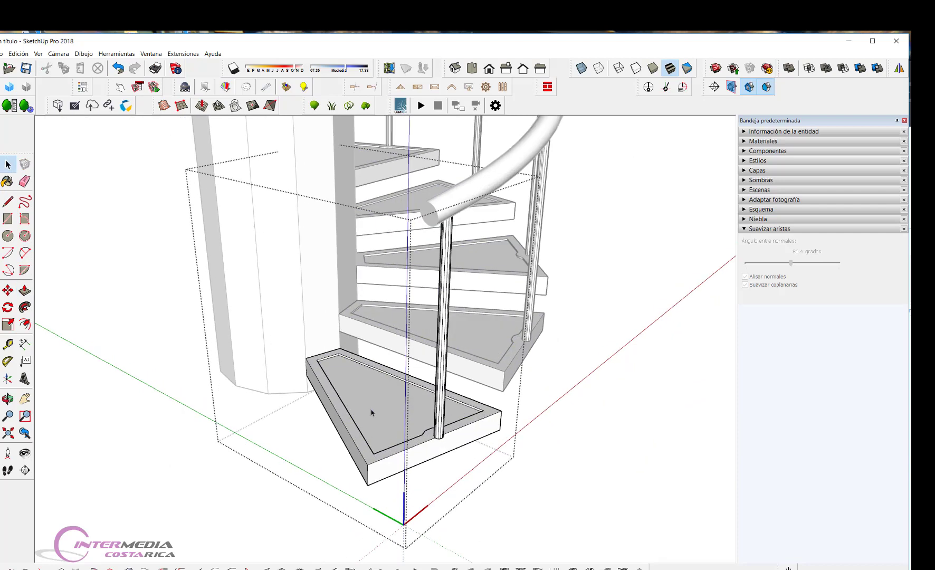
Paint the bottom step with the Metal collection's 'Metal de acero con textura blanca' material.
click(758, 140)
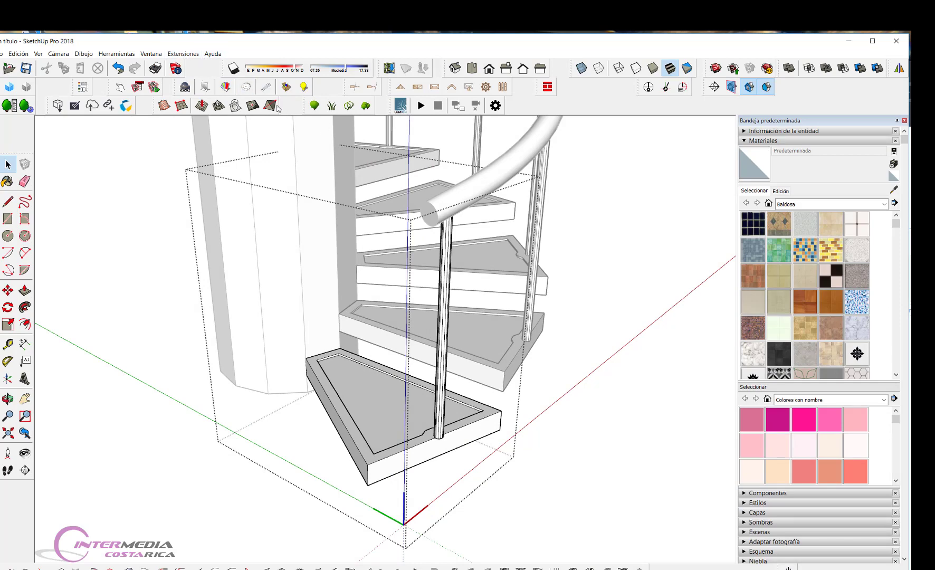
click(189, 57)
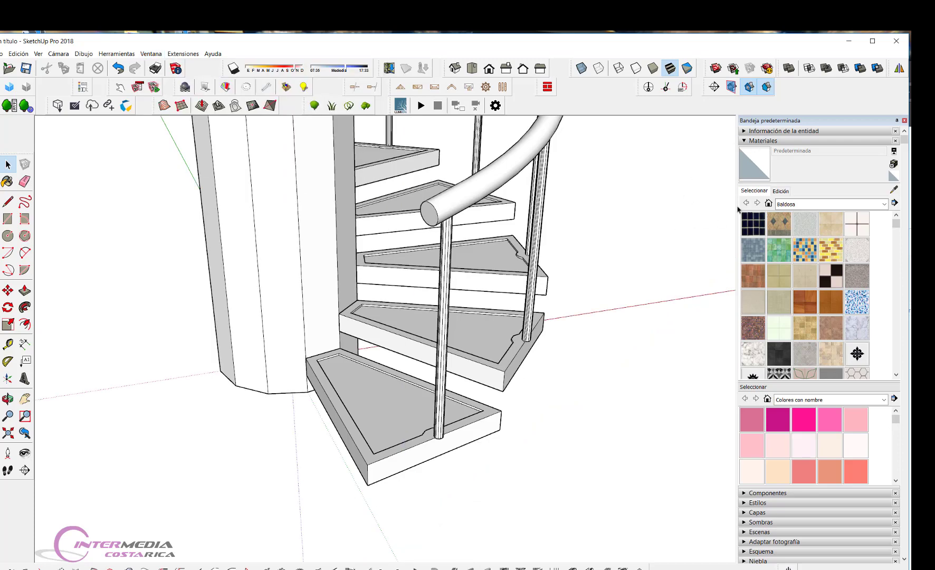
click(758, 194)
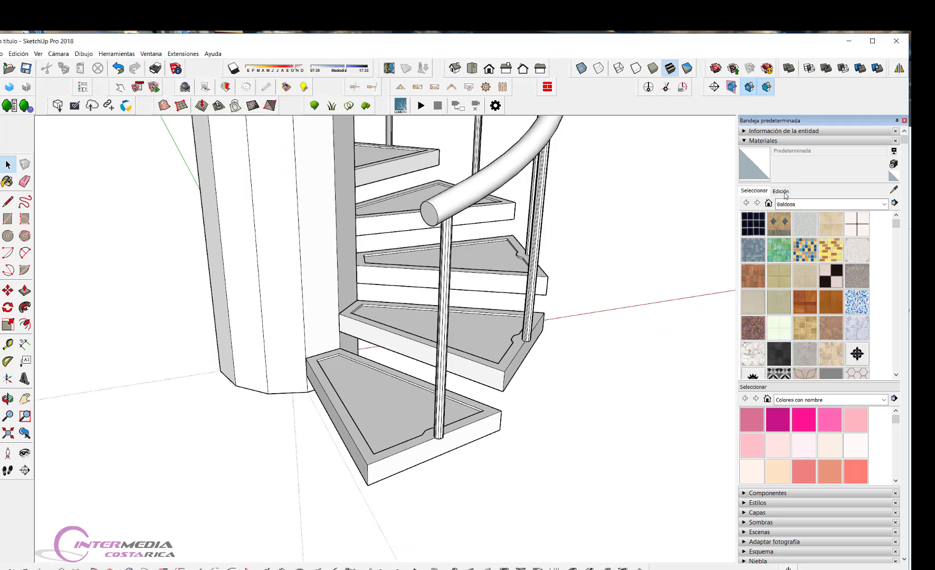
click(883, 205)
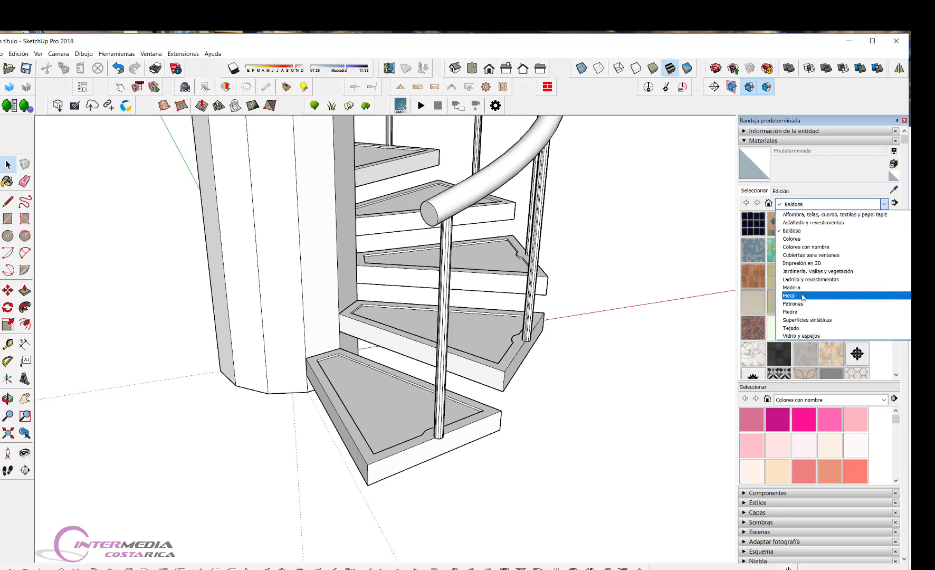
click(831, 296)
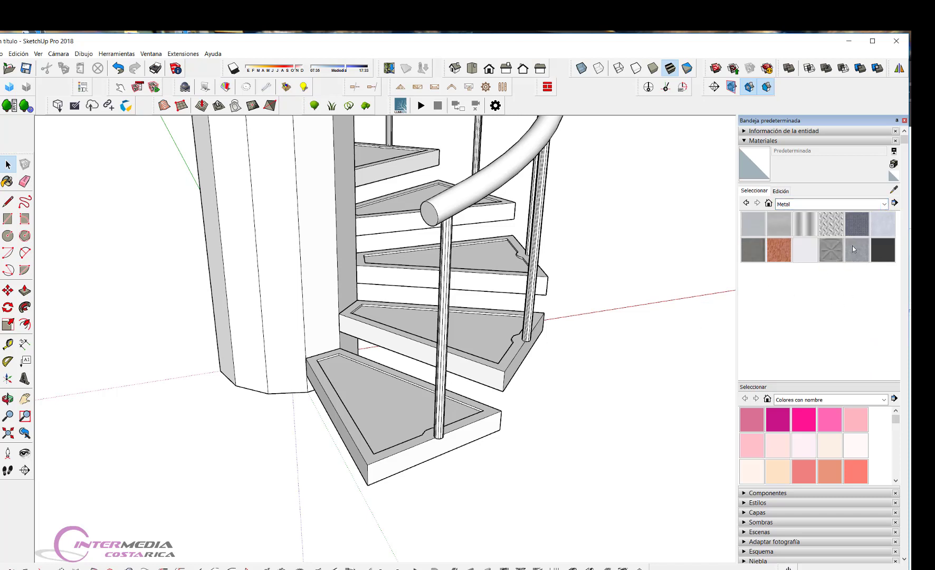
click(831, 223)
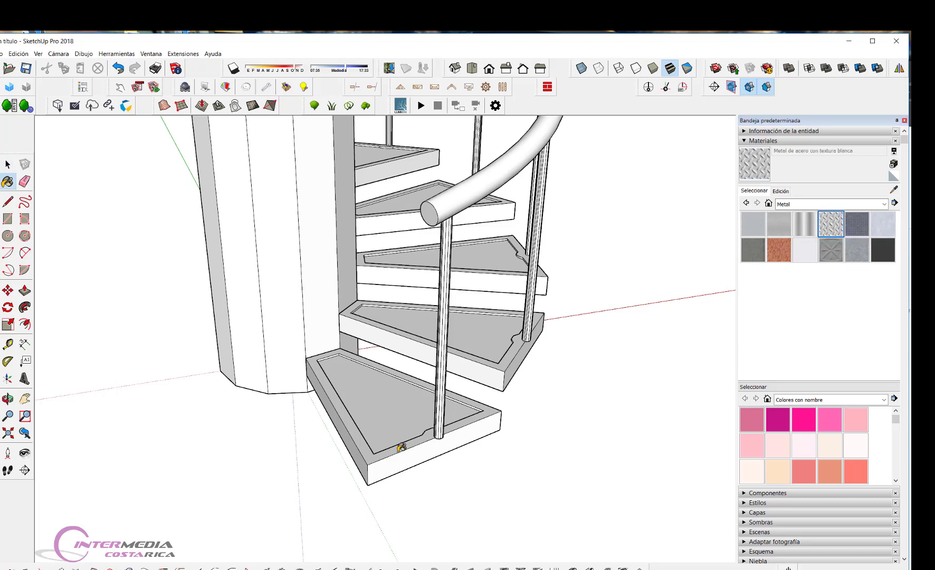
click(372, 451)
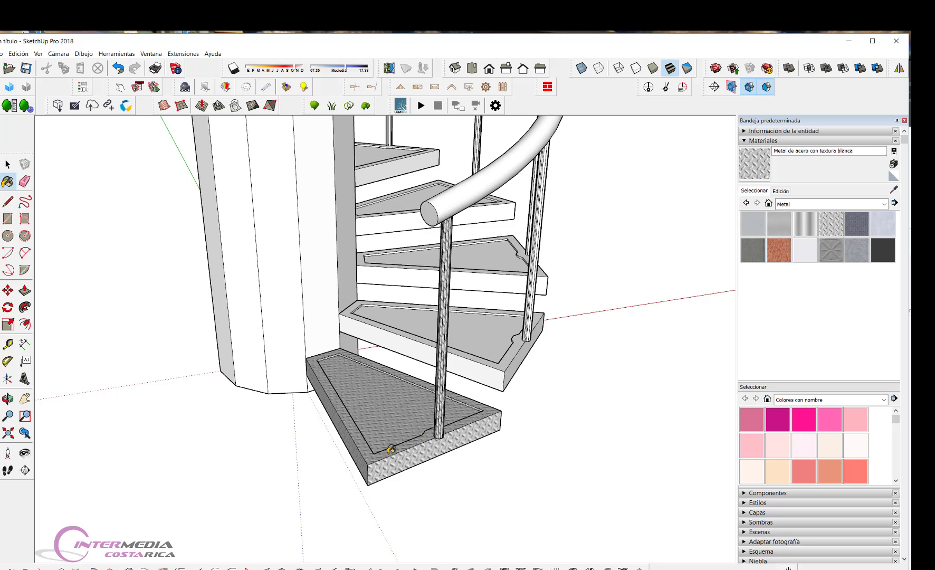
Undo the diamond-plate paint, then open the stair group and select the tread's top face.
key(ctrl+z)
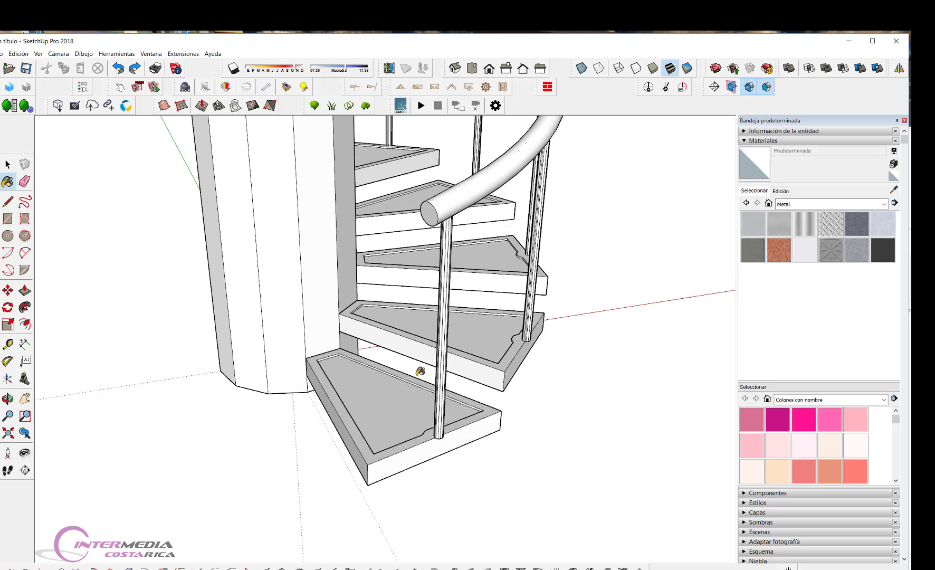
key(space)
click(383, 420)
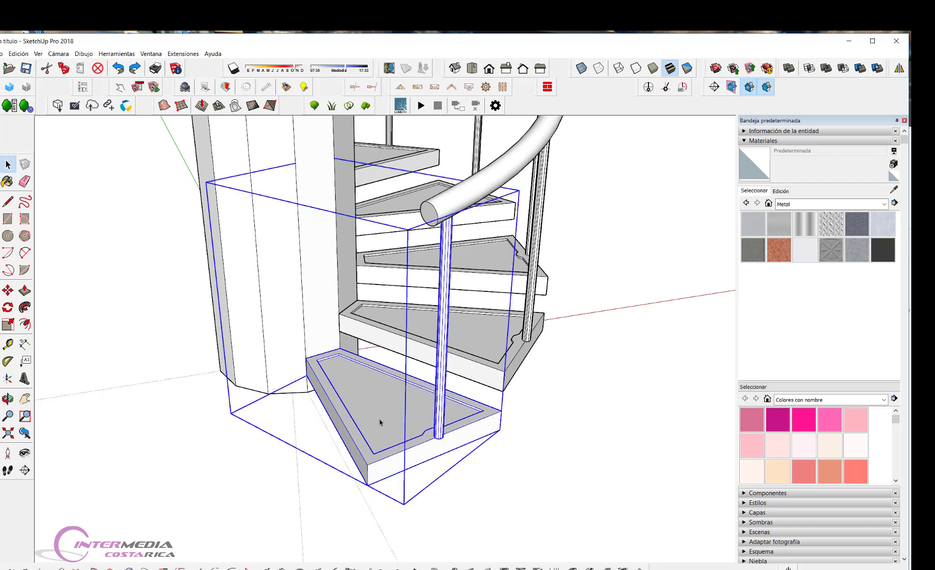
double_click(379, 420)
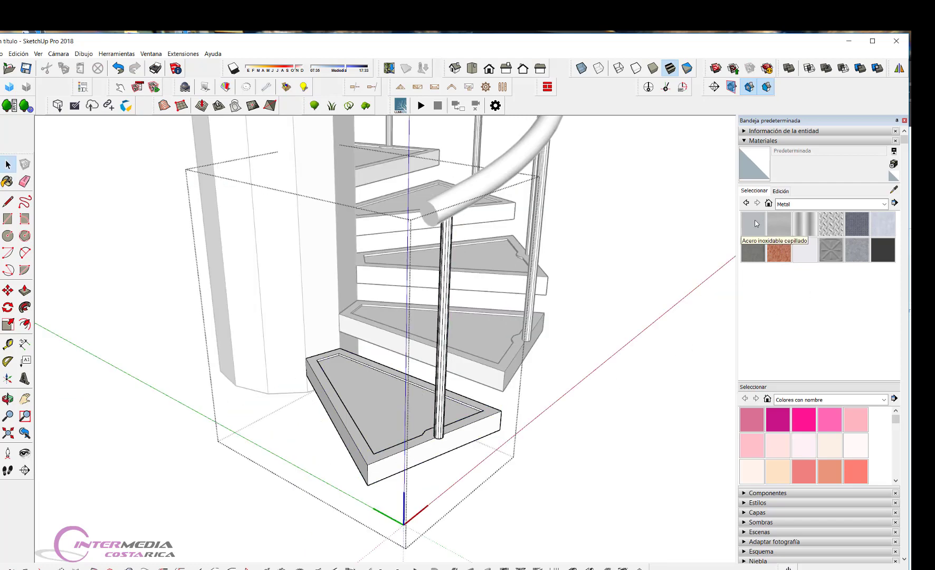
scroll(335, 411, up, 2)
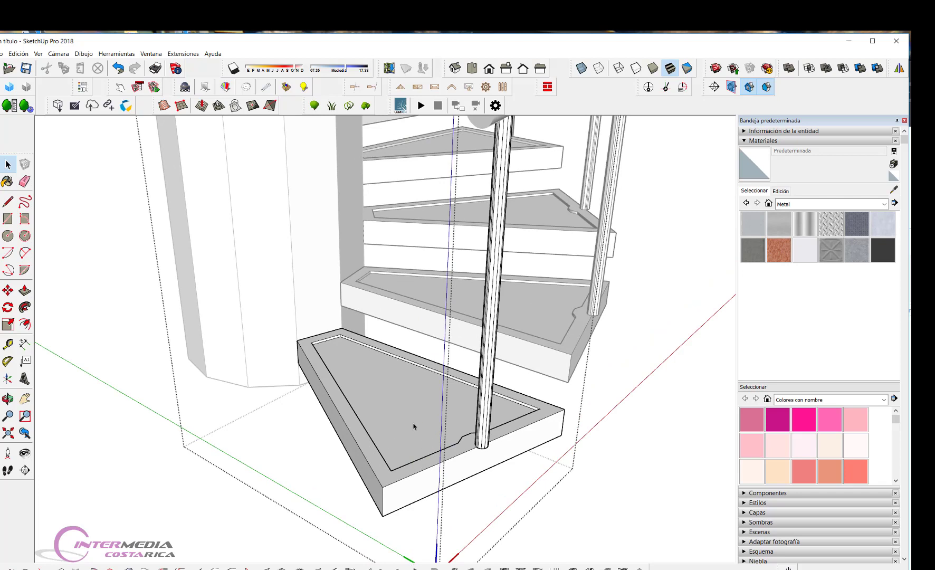
click(366, 373)
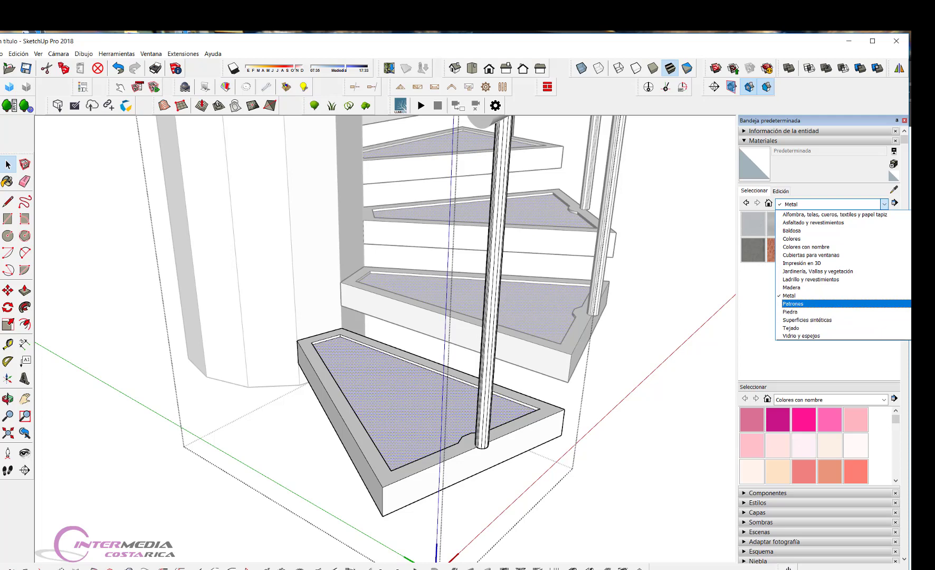
Paint the tread with the red hexagon 'Construcción de cerca' from Jardinería, Vallas y vegetación.
scroll(818, 303, up, 1)
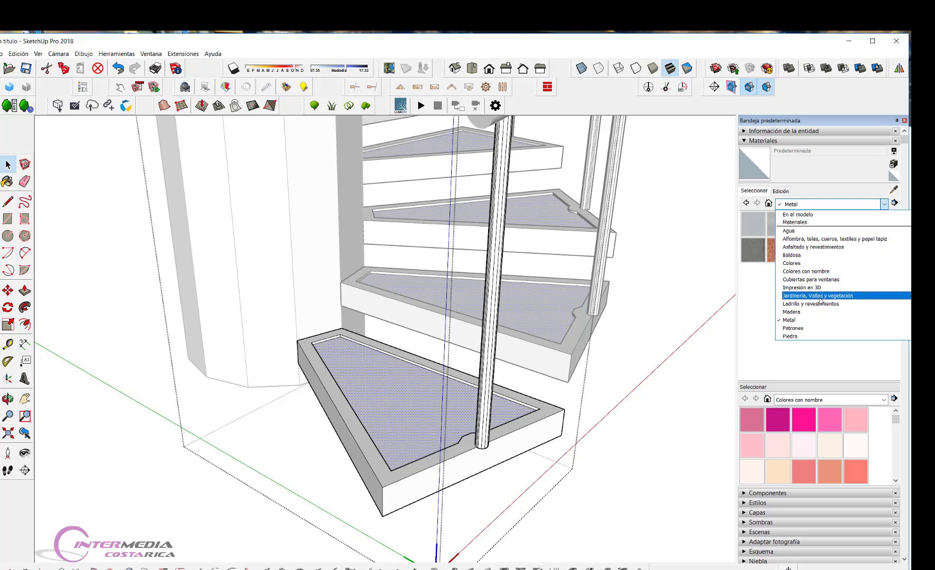
click(819, 296)
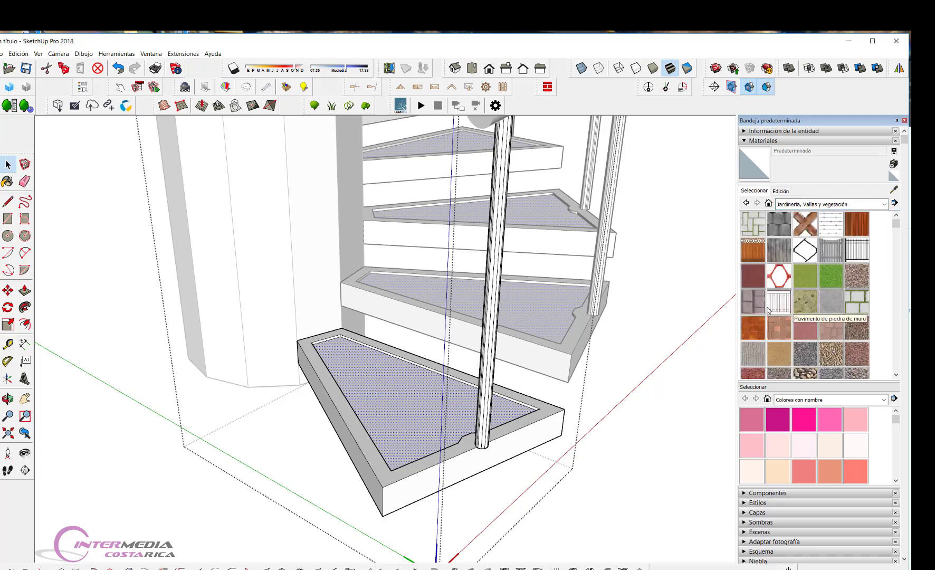
click(789, 273)
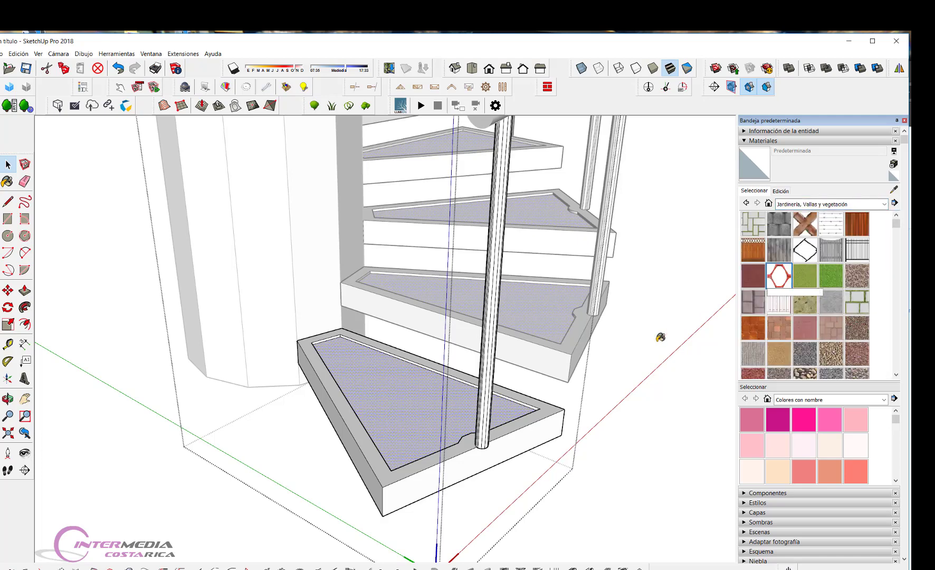
click(411, 396)
Try the 'Cercado de alambre' wire-fence texture on the tread instead.
middle_drag(411, 396, 394, 507)
scroll(403, 505, up, 3)
scroll(422, 463, up, 3)
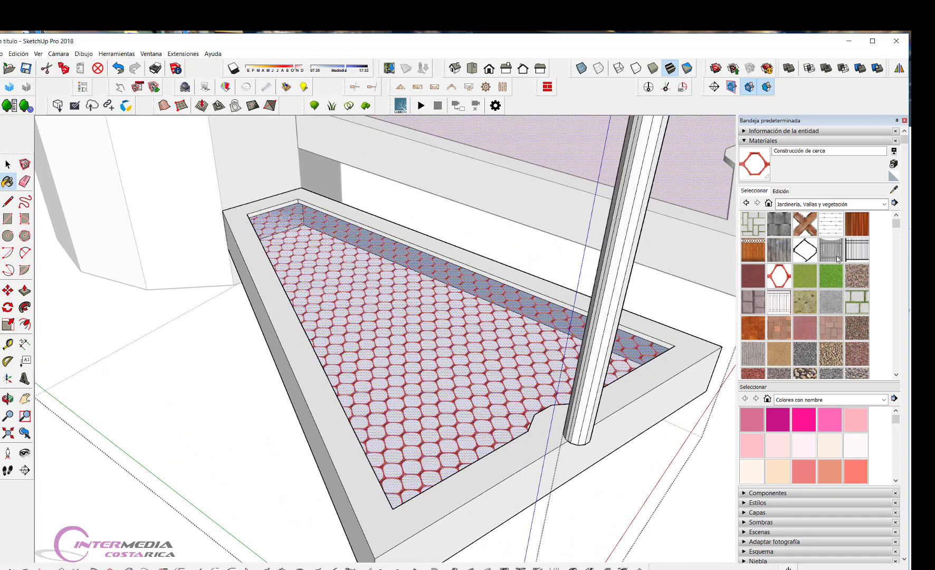
click(805, 249)
click(465, 398)
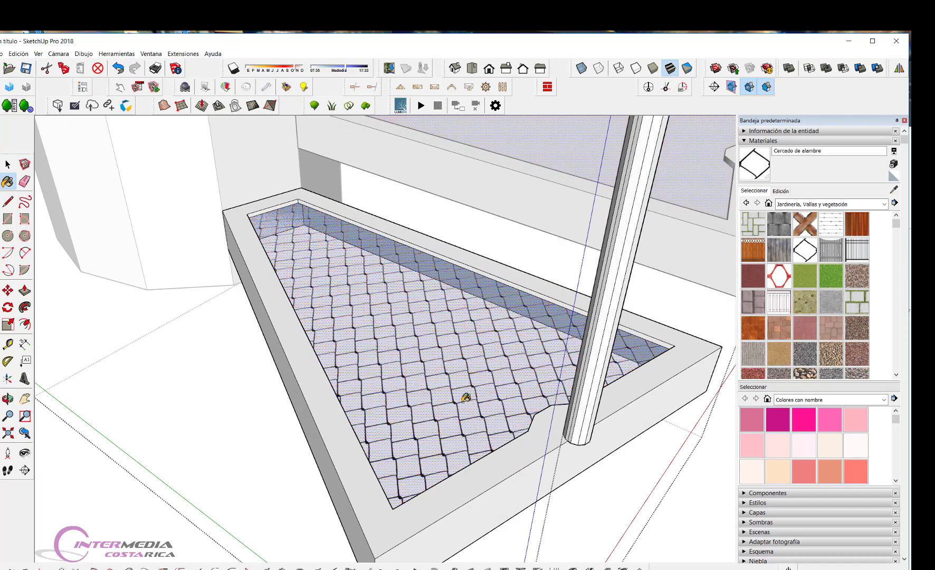
Try the 'Cerca con enrejado natural' lattice texture on the tread.
scroll(415, 398, down, 3)
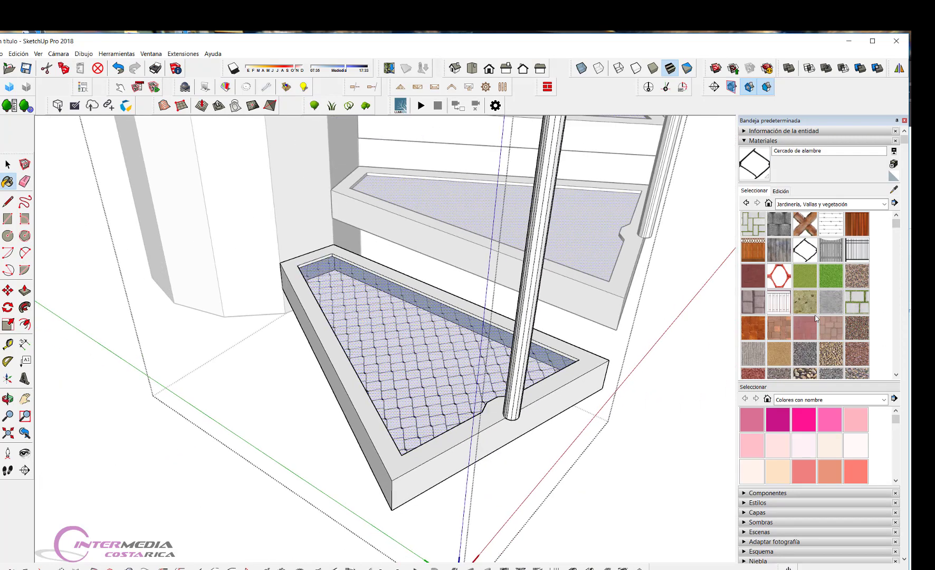
scroll(816, 318, down, 2)
scroll(862, 319, down, 3)
scroll(862, 320, up, 5)
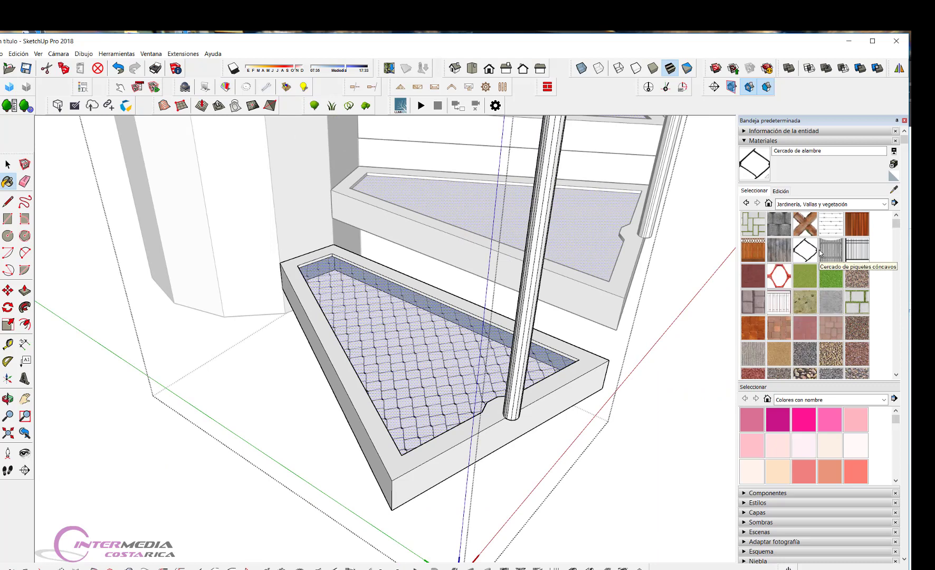
click(805, 223)
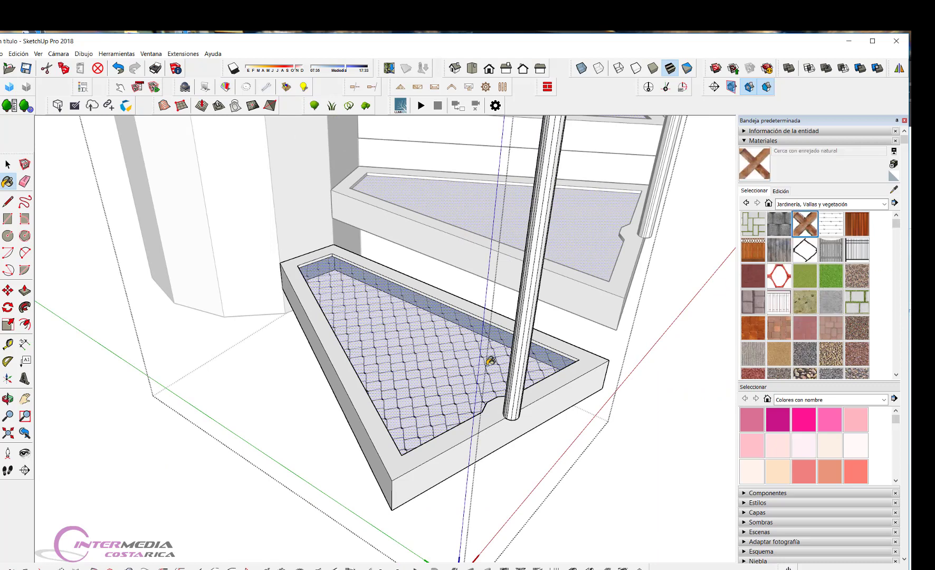
click(456, 362)
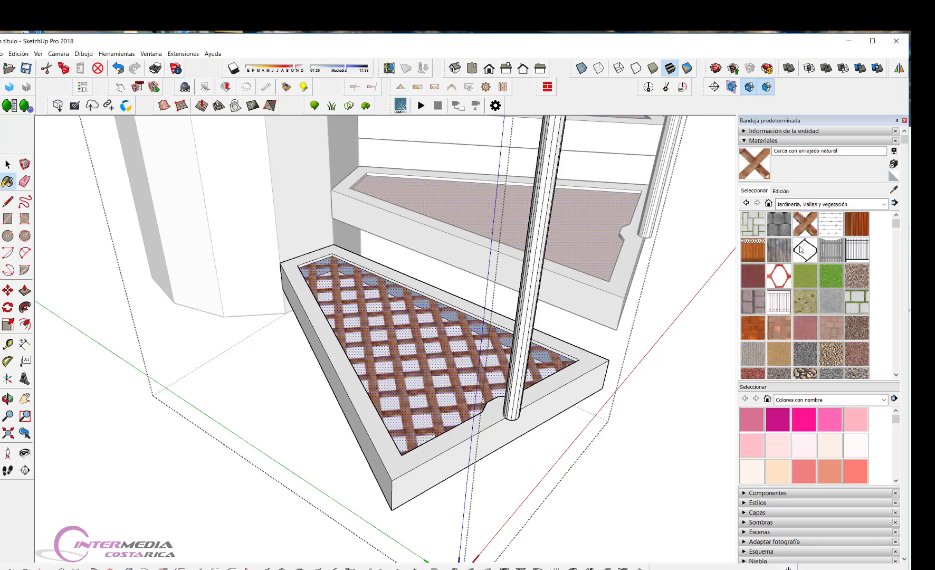
Settle on the 'Construcción de cerca' hexagon mesh by repainting the tread with it.
scroll(815, 274, down, 3)
scroll(821, 275, up, 2)
scroll(826, 277, up, 2)
click(790, 270)
click(438, 347)
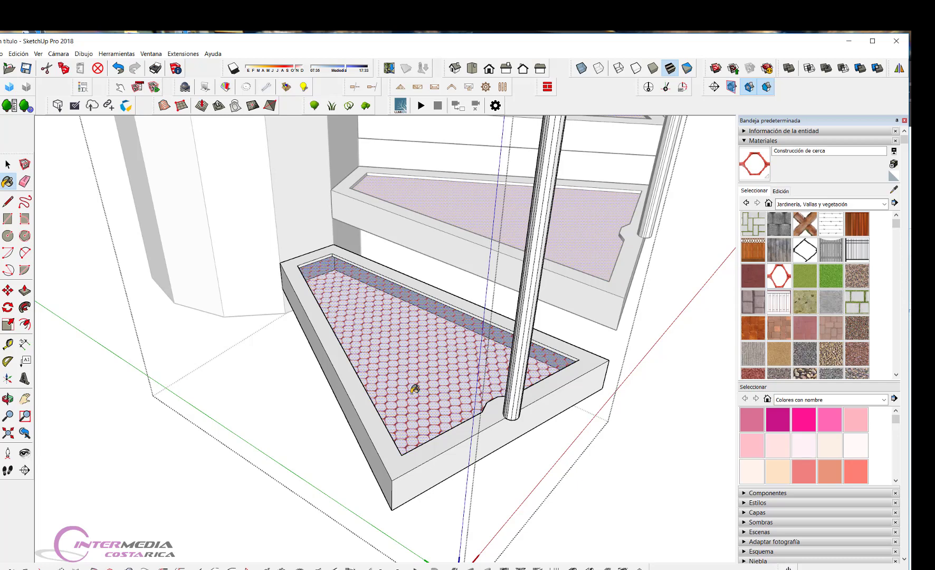
scroll(401, 462, up, 2)
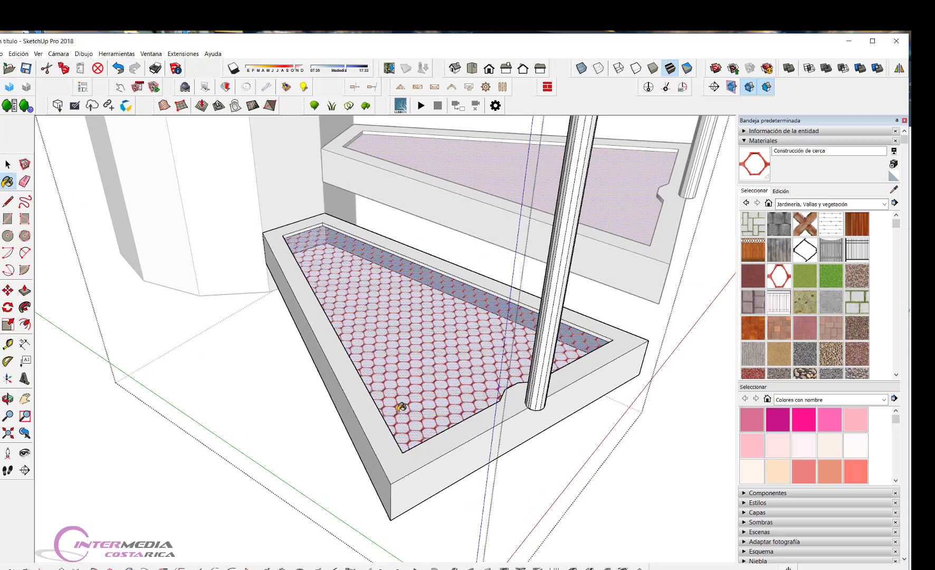
scroll(401, 407, down, 2)
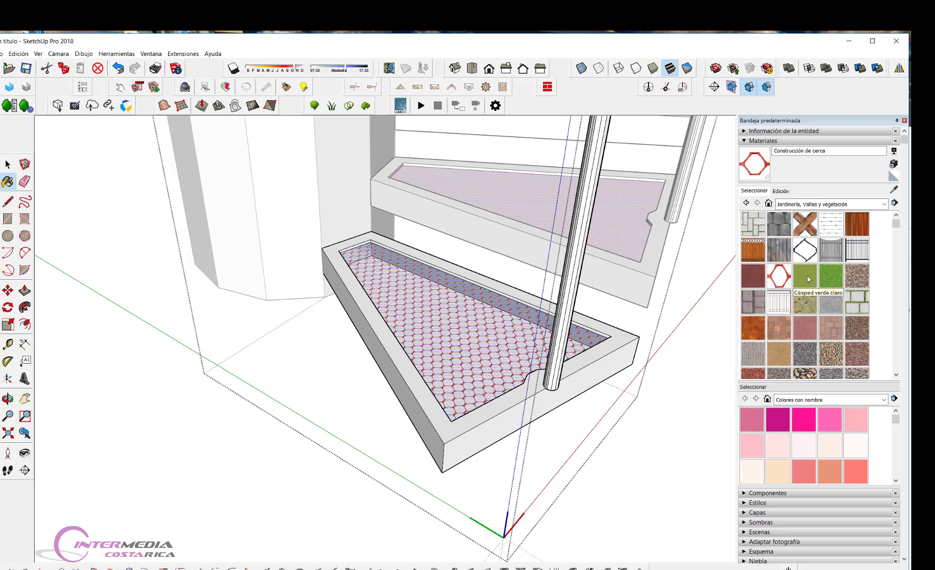
scroll(580, 399, down, 1)
scroll(603, 445, up, 1)
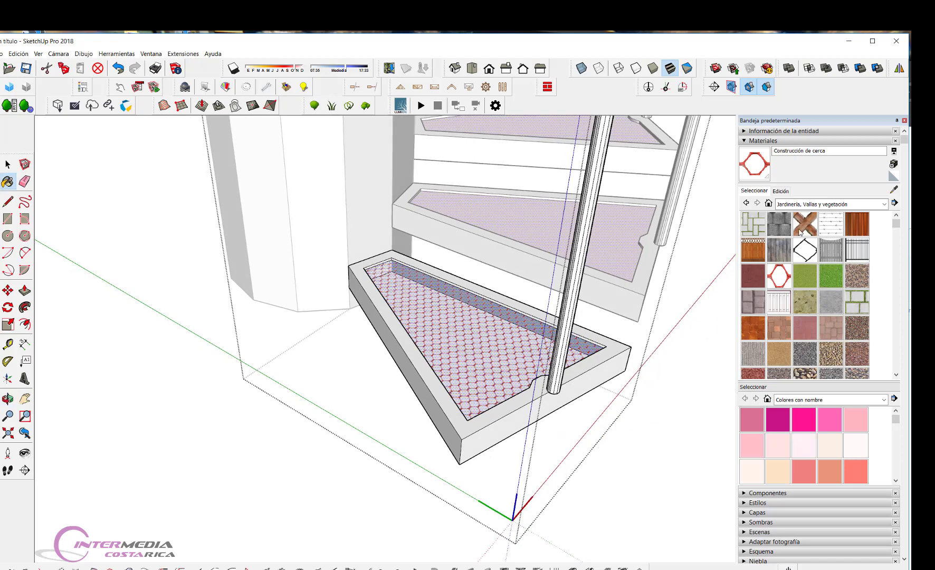
click(786, 204)
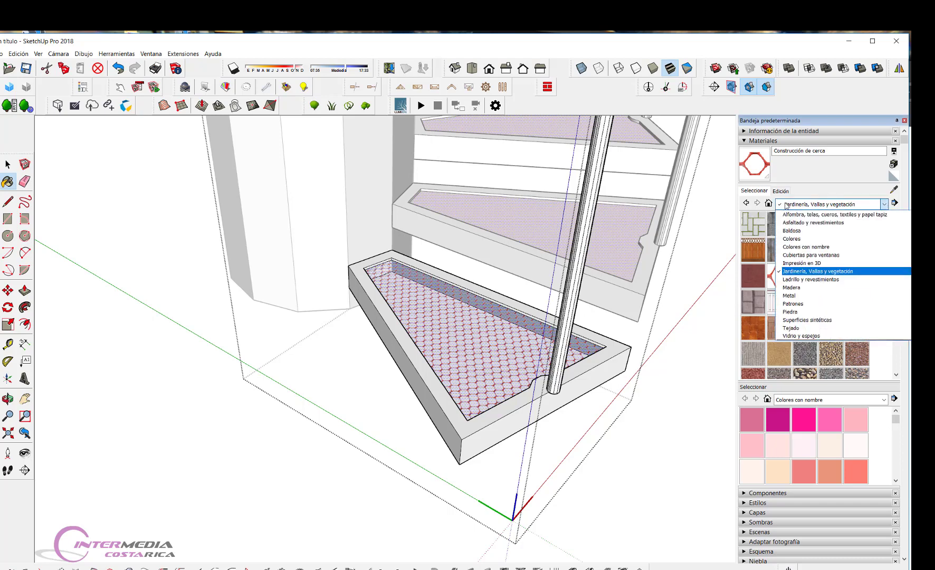
Try the fence material on the first step, undo it, and paint the frame diamond-plate steel.
click(794, 295)
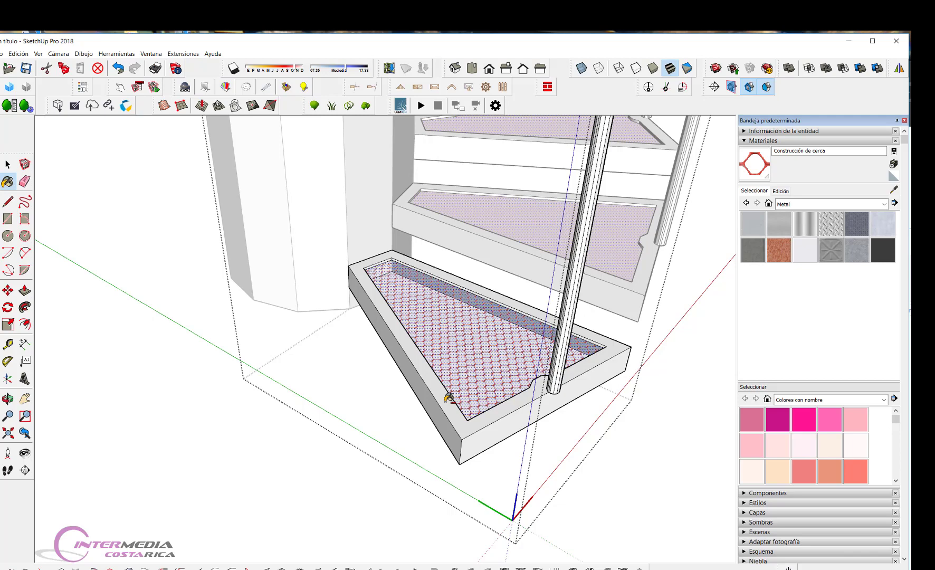
click(449, 397)
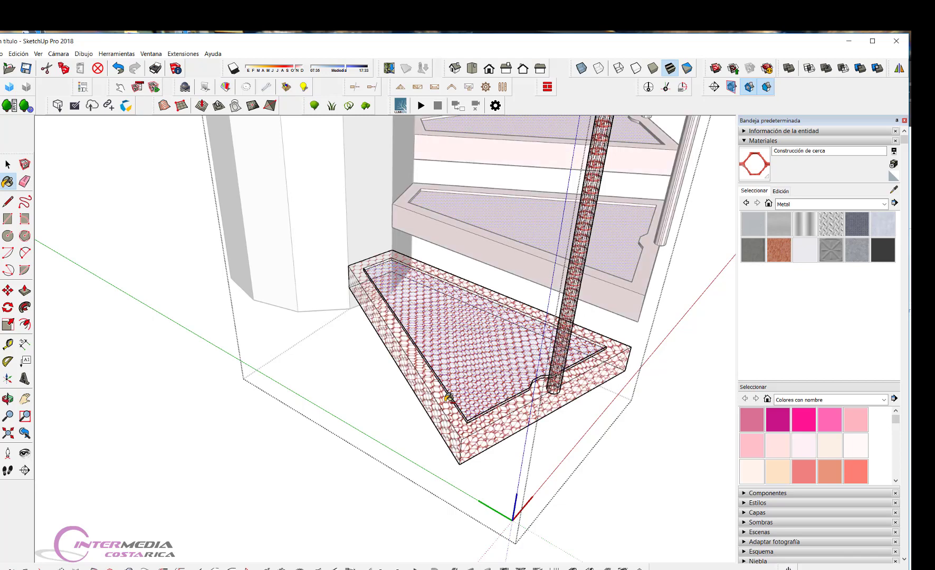
key(ctrl+z)
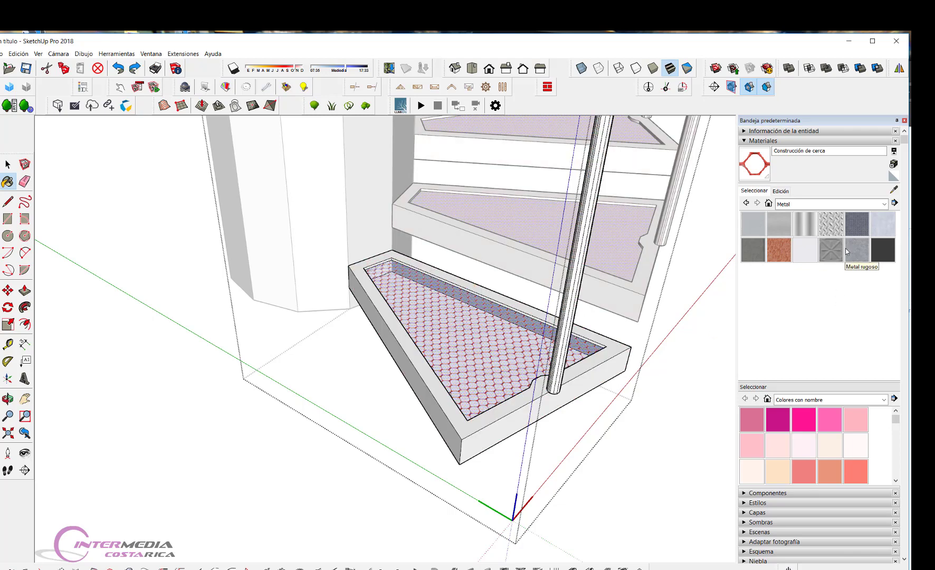
click(831, 234)
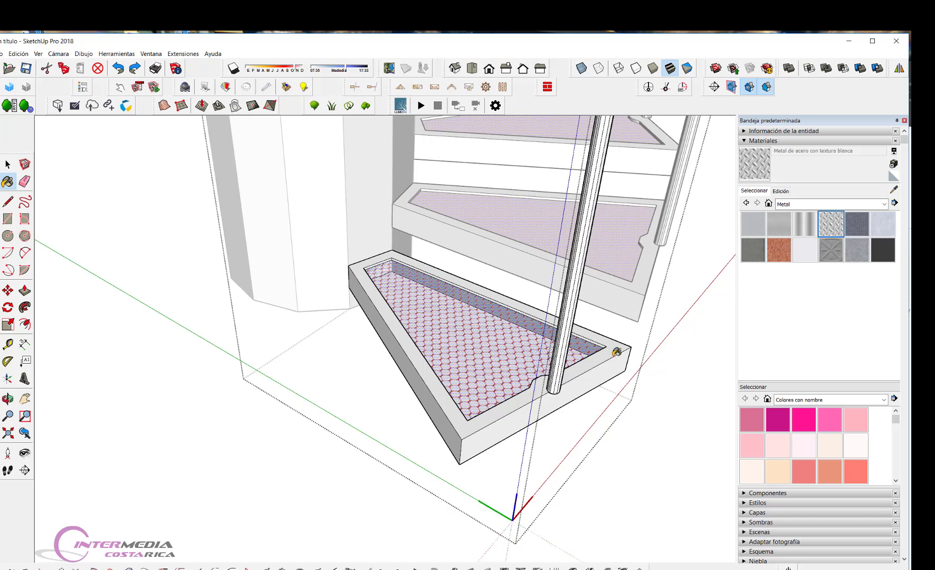
click(459, 414)
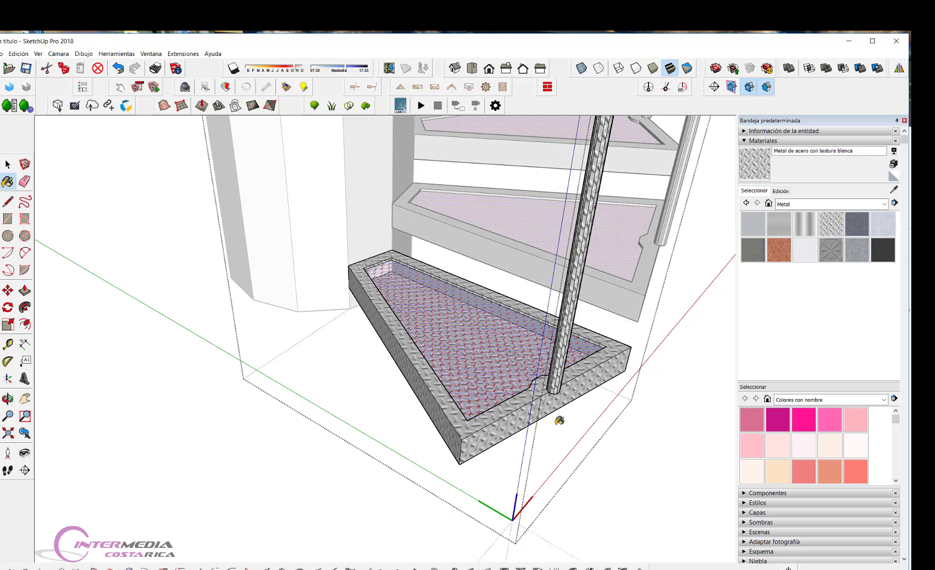
middle_drag(480, 442, 405, 443)
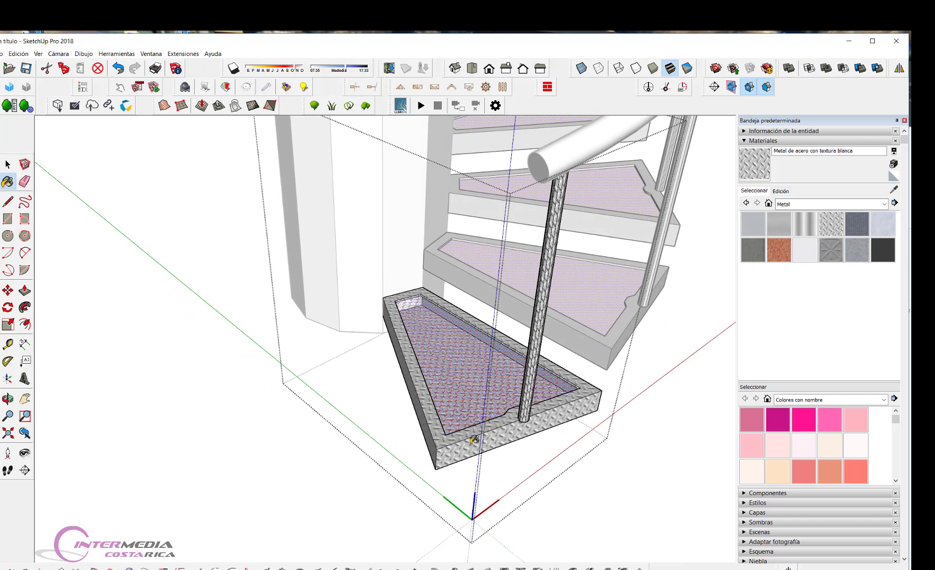
key(o)
mouse_move(348, 378)
middle_down()
mouse_move(486, 359)
mouse_move(601, 378)
mouse_move(591, 271)
middle_up()
key(b)
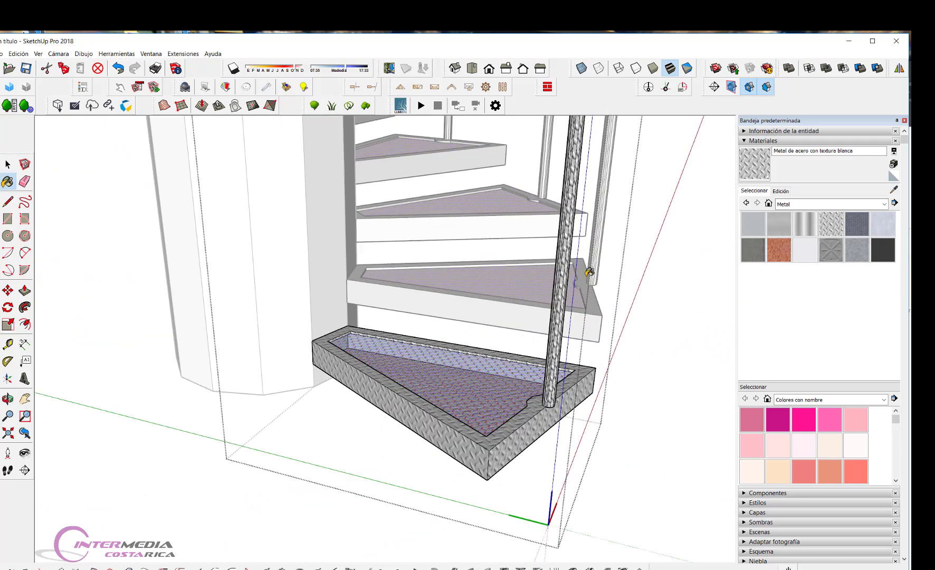
Select the first step's post and start painting it brushed stainless steel.
scroll(577, 263, up, 3)
key(space)
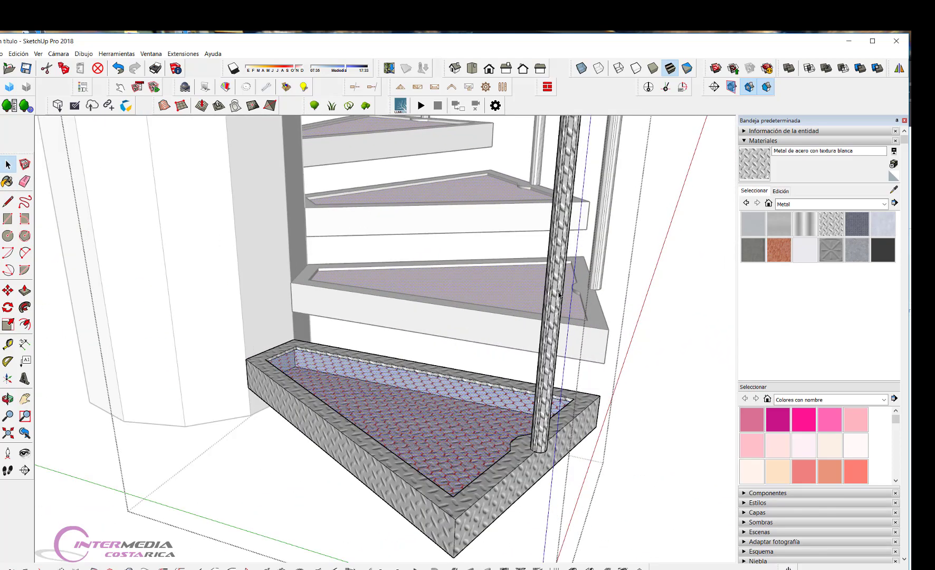
triple_click(559, 296)
click(557, 299)
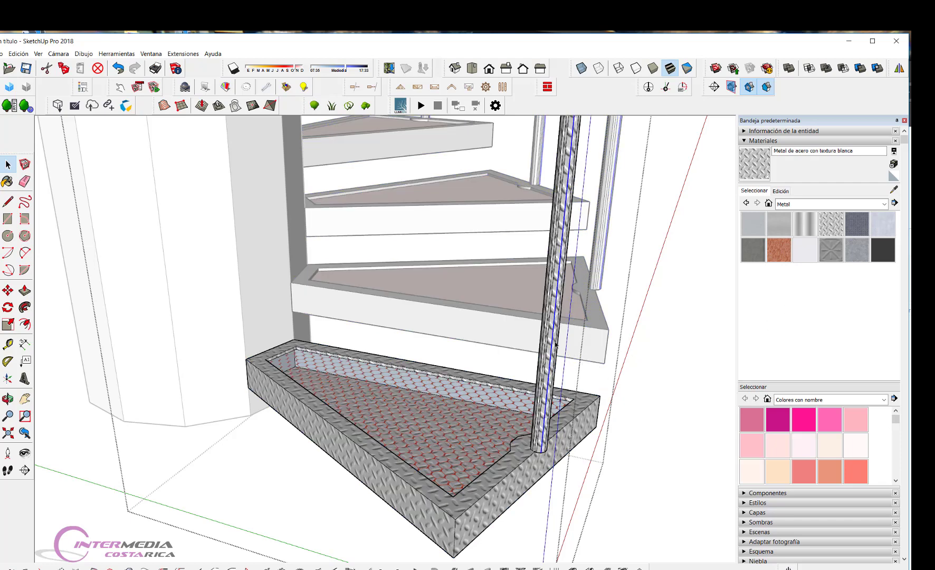
scroll(555, 344, up, 1)
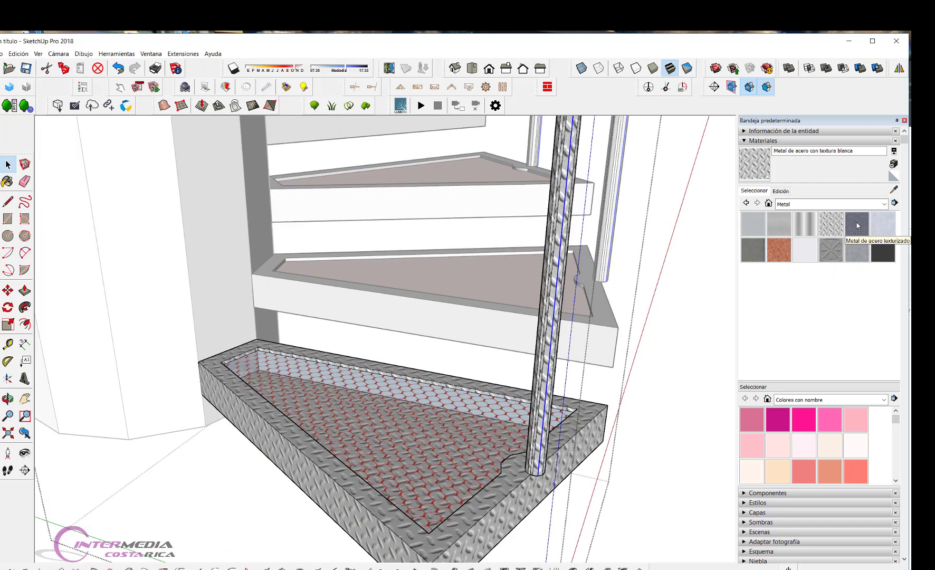
click(753, 223)
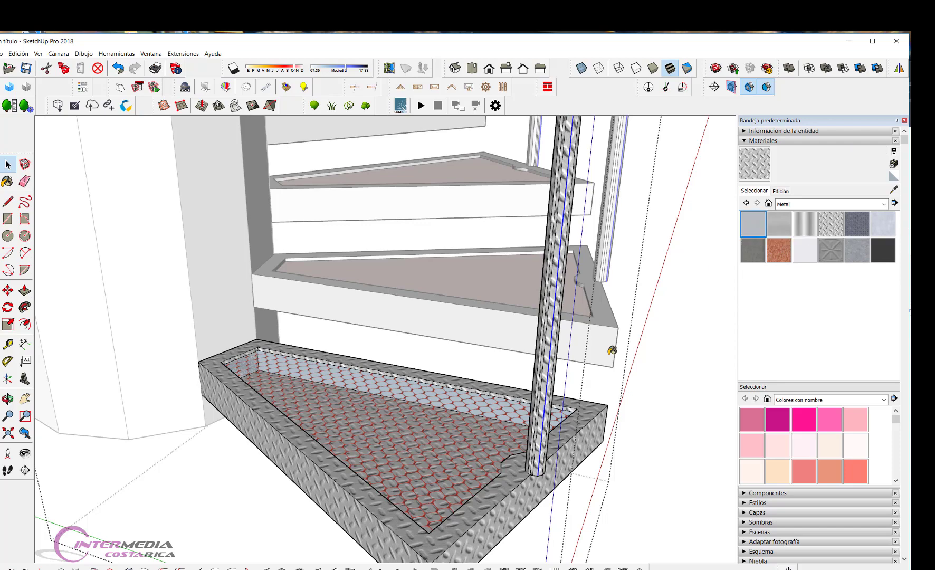
click(547, 369)
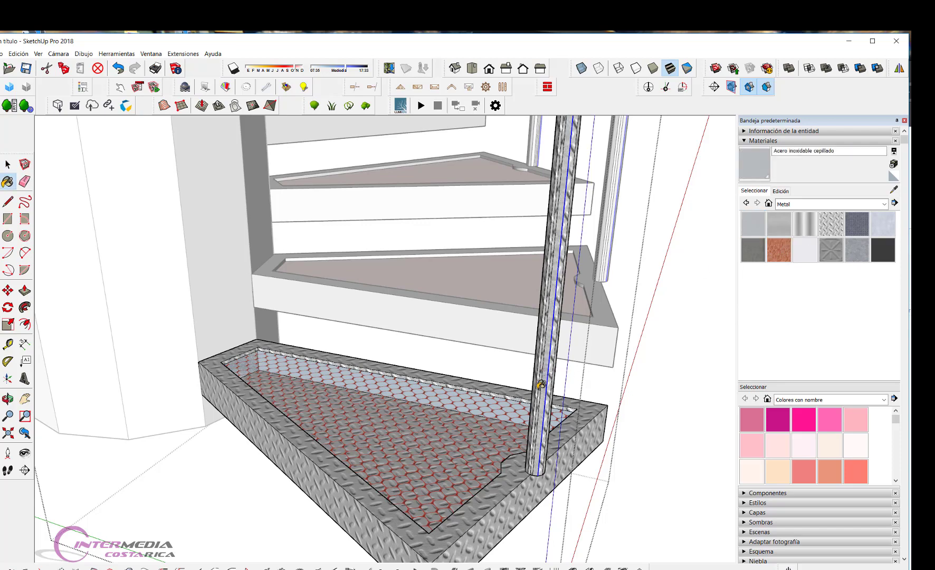
Paint the post's remaining facets with Acero inoxidable cepillado.
scroll(541, 384, up, 1)
scroll(544, 381, up, 2)
scroll(549, 375, down, 2)
scroll(554, 370, down, 1)
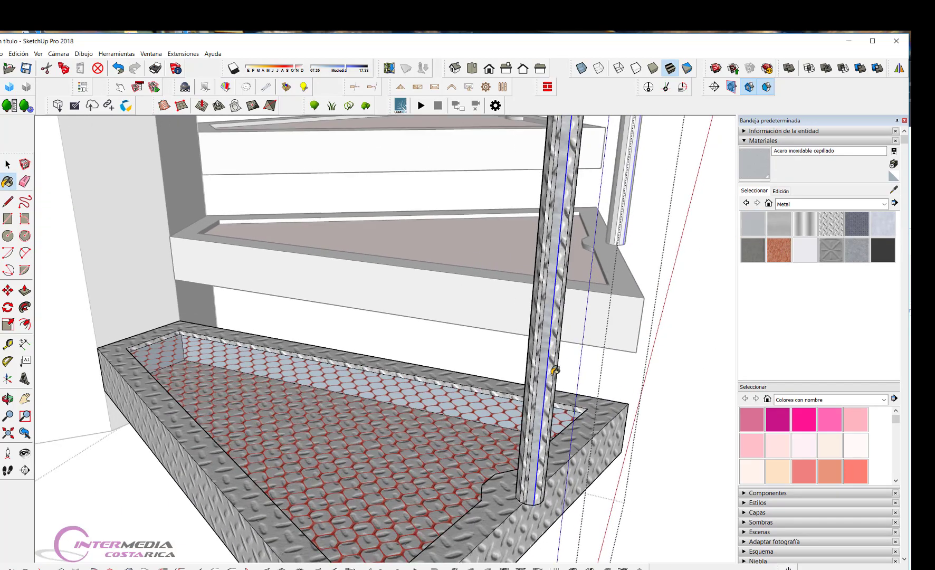
scroll(555, 370, up, 1)
scroll(560, 377, down, 2)
scroll(568, 386, up, 2)
scroll(550, 483, down, 1)
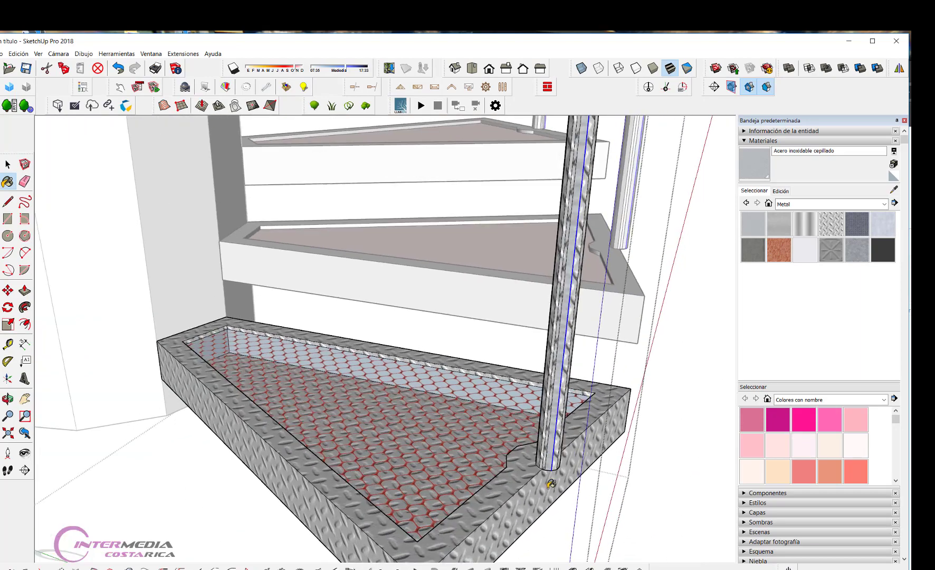
scroll(551, 484, up, 2)
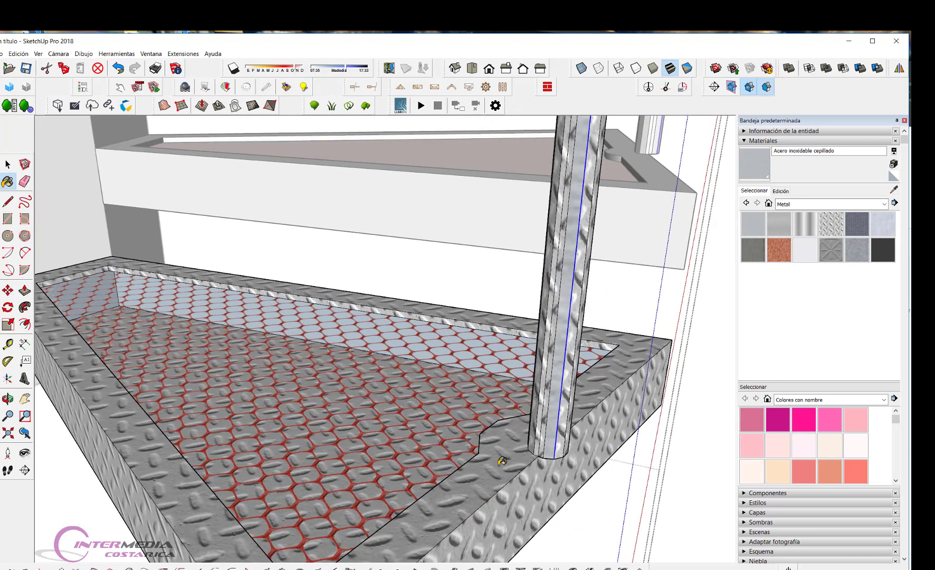
click(546, 400)
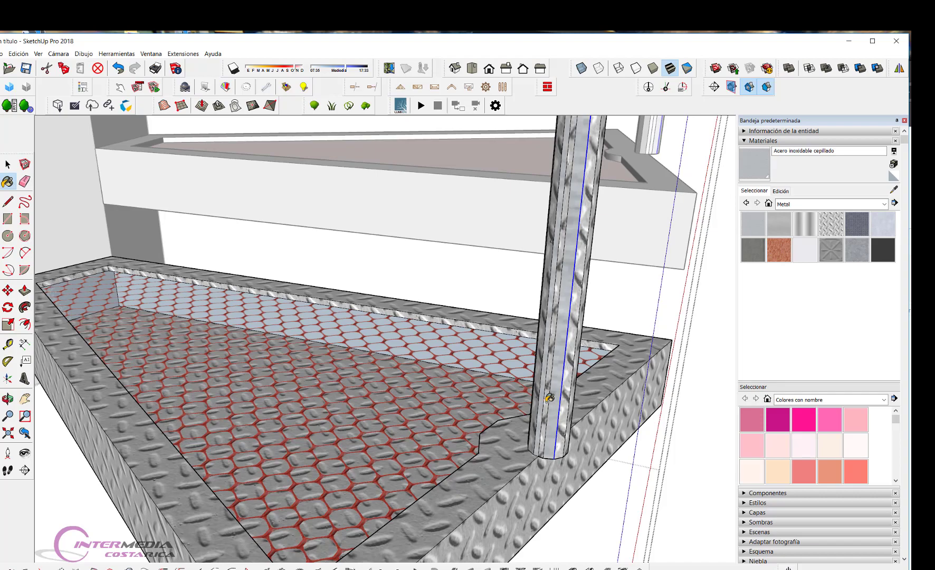
click(569, 398)
Orbit and zoom around the first step and post to inspect the whole spiral staircase.
mouse_move(627, 457)
middle_down()
mouse_move(453, 512)
mouse_move(217, 492)
middle_up()
scroll(216, 492, up, 2)
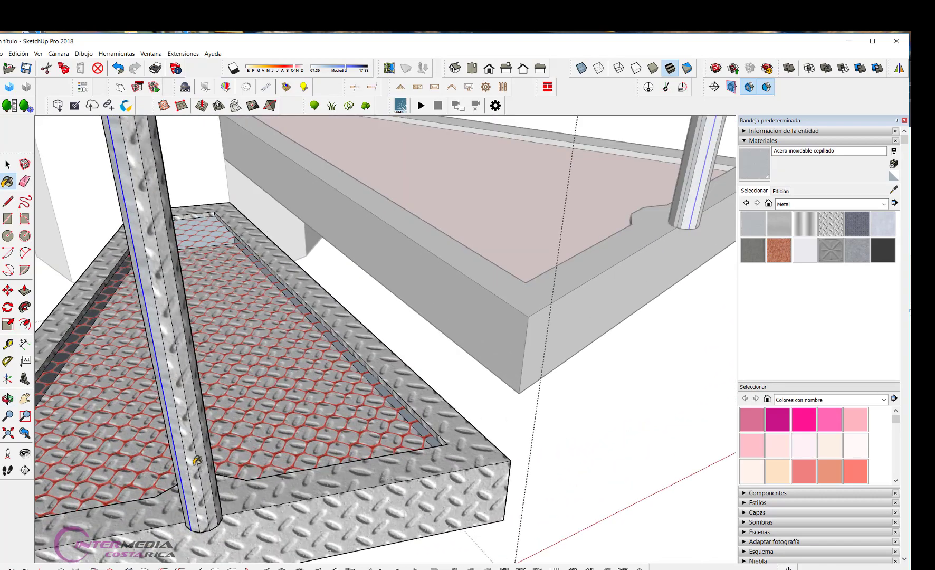
scroll(213, 441, down, 2)
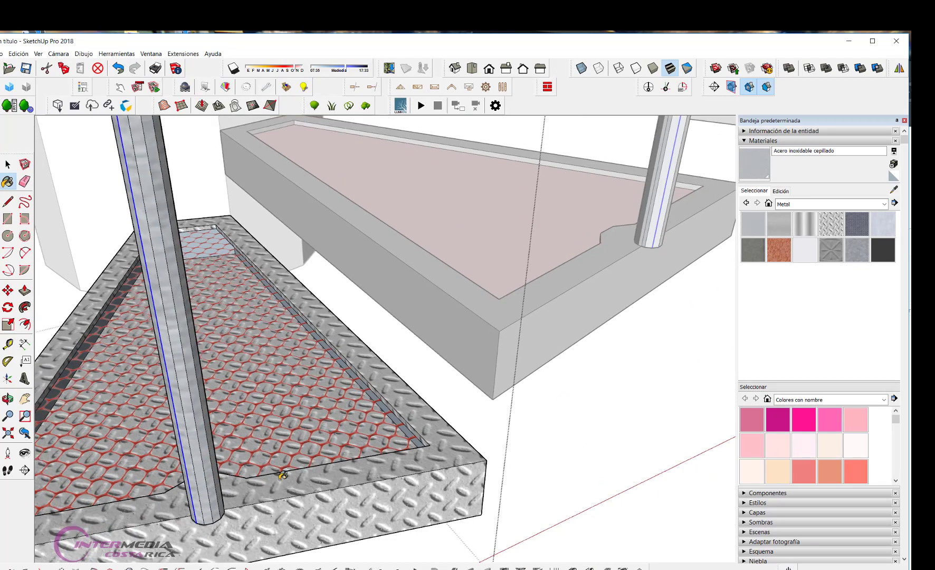
middle_drag(213, 441, 832, 510)
scroll(480, 417, down, 2)
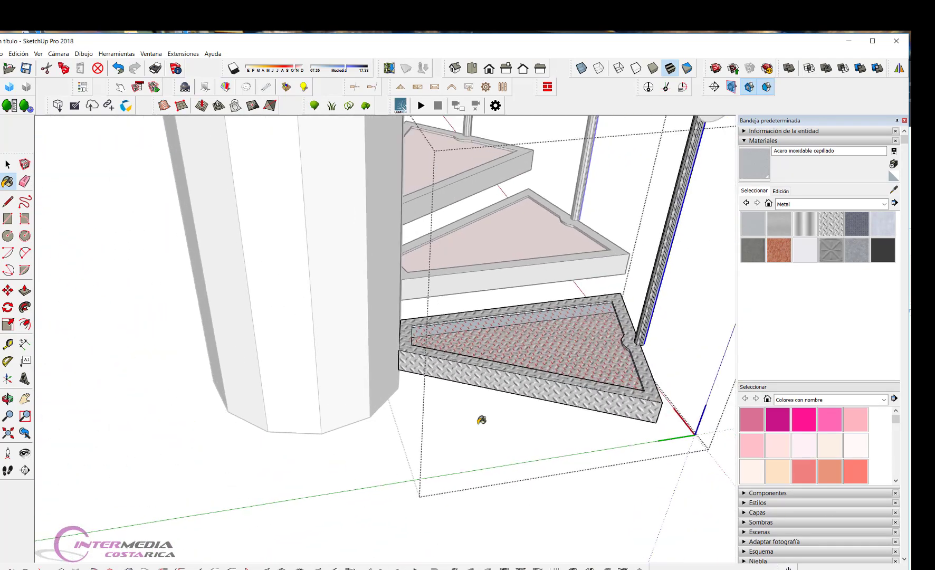
scroll(637, 327, up, 2)
scroll(637, 327, up, 2)
scroll(636, 327, down, 1)
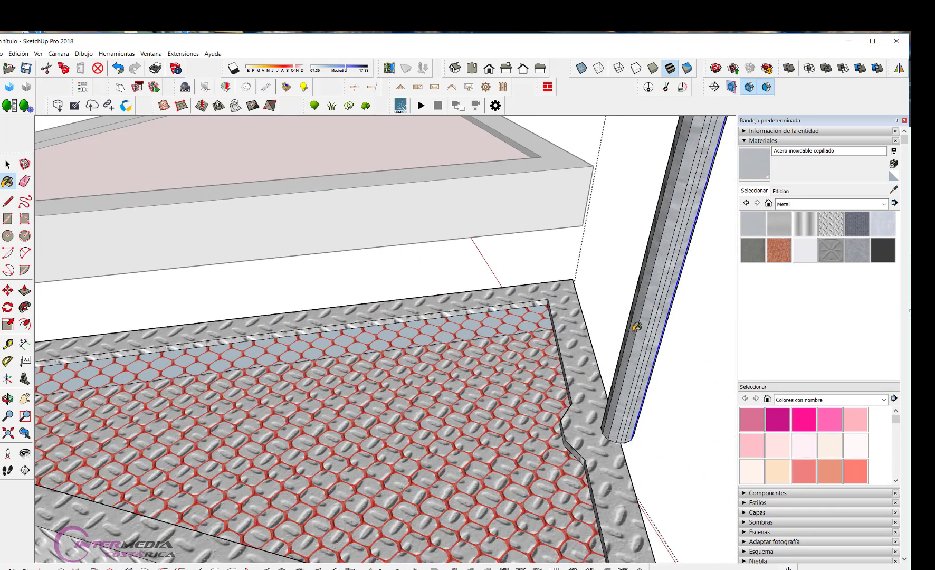
scroll(549, 382, down, 2)
scroll(554, 430, down, 2)
scroll(553, 430, down, 1)
scroll(652, 426, down, 3)
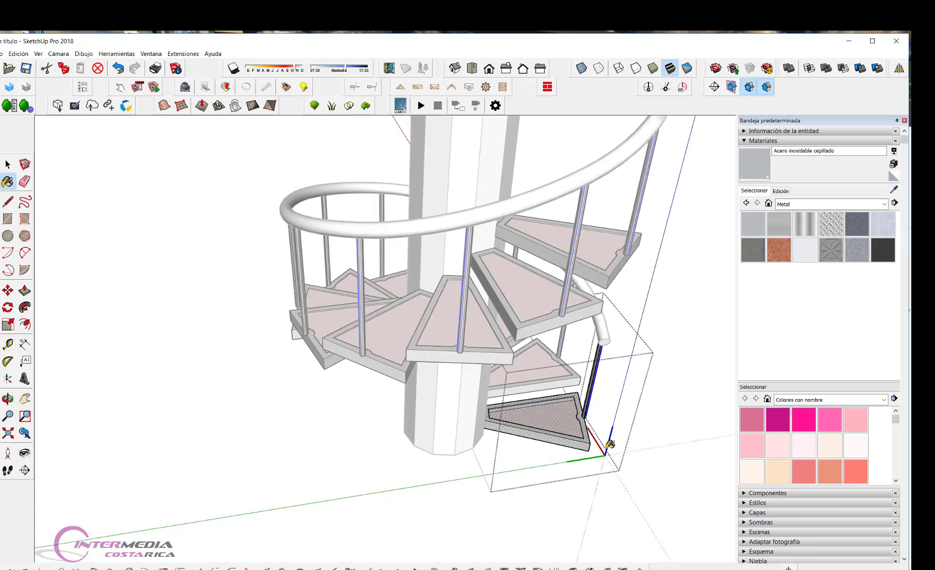
mouse_move(652, 426)
middle_down()
mouse_move(663, 461)
mouse_move(515, 496)
mouse_move(232, 352)
mouse_move(307, 324)
mouse_move(428, 445)
middle_up()
scroll(662, 459, down, 1)
scroll(428, 445, up, 3)
scroll(434, 319, up, 2)
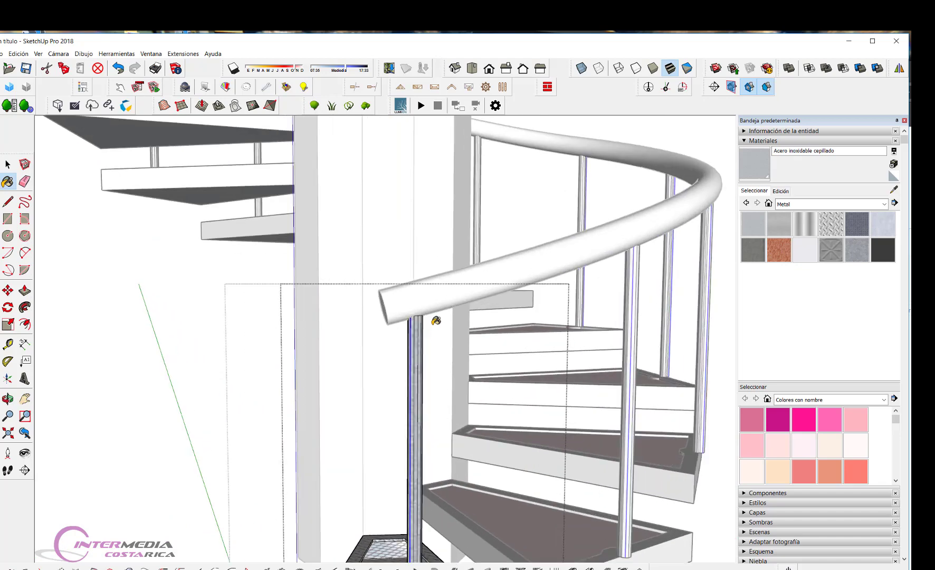
scroll(435, 320, up, 3)
scroll(355, 343, down, 1)
scroll(396, 348, down, 1)
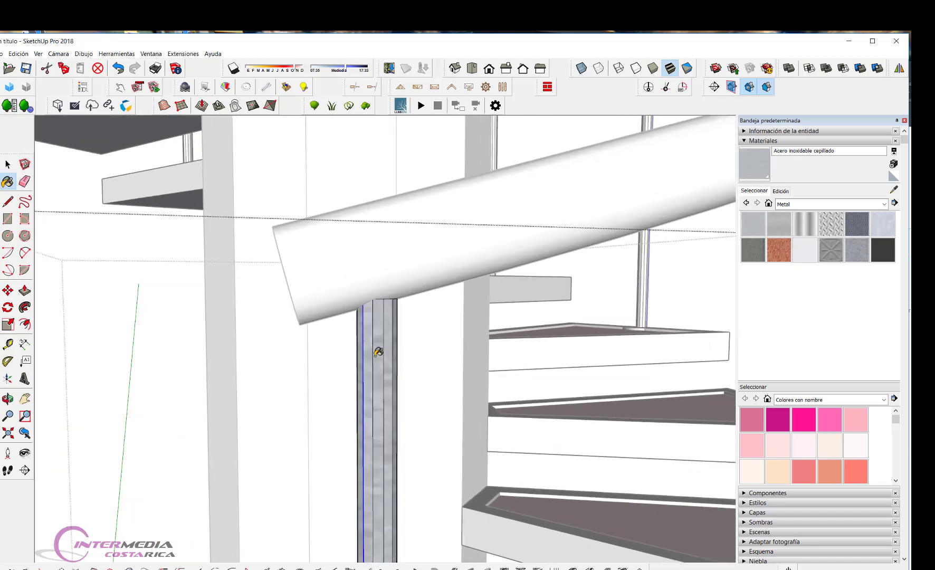